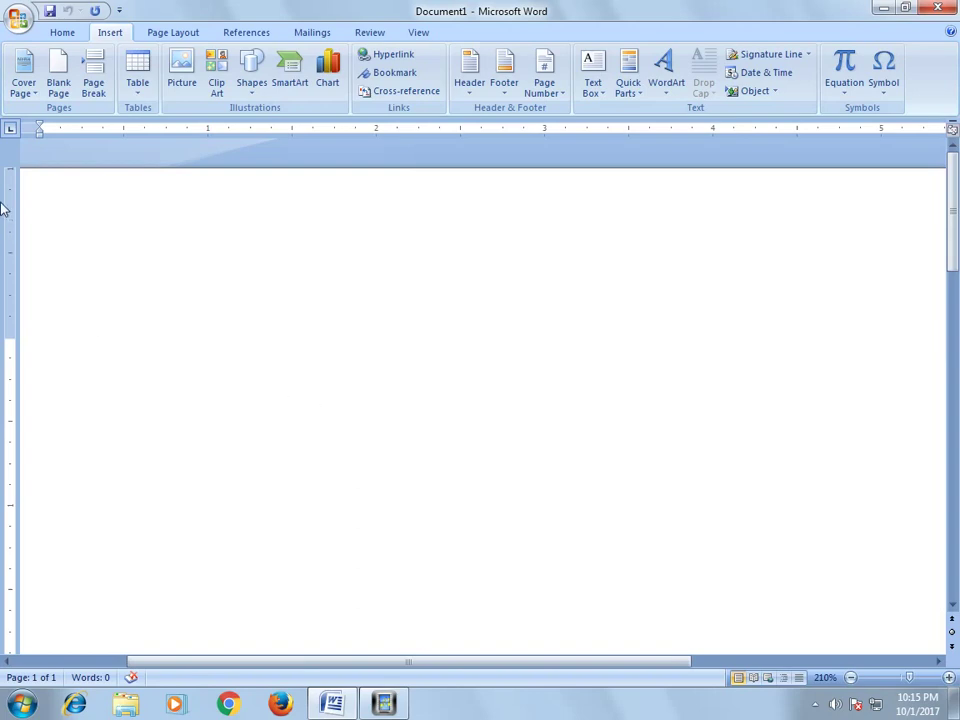
Step: Type the heading 'Date Sheet', start a new line, and bring up the Insert Table grid
{"action": "left_click", "coordinate": [57, 35]}
{"action": "left_click", "coordinate": [105, 36]}
{"action": "type", "text": "Date"}
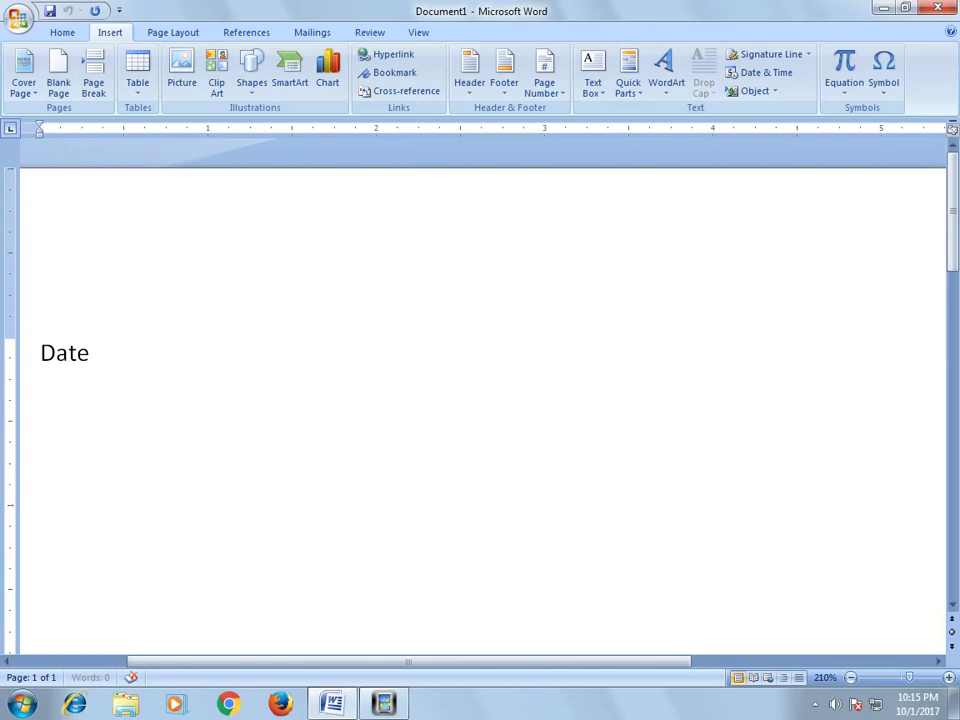
{"action": "type", "text": " Sheet"}
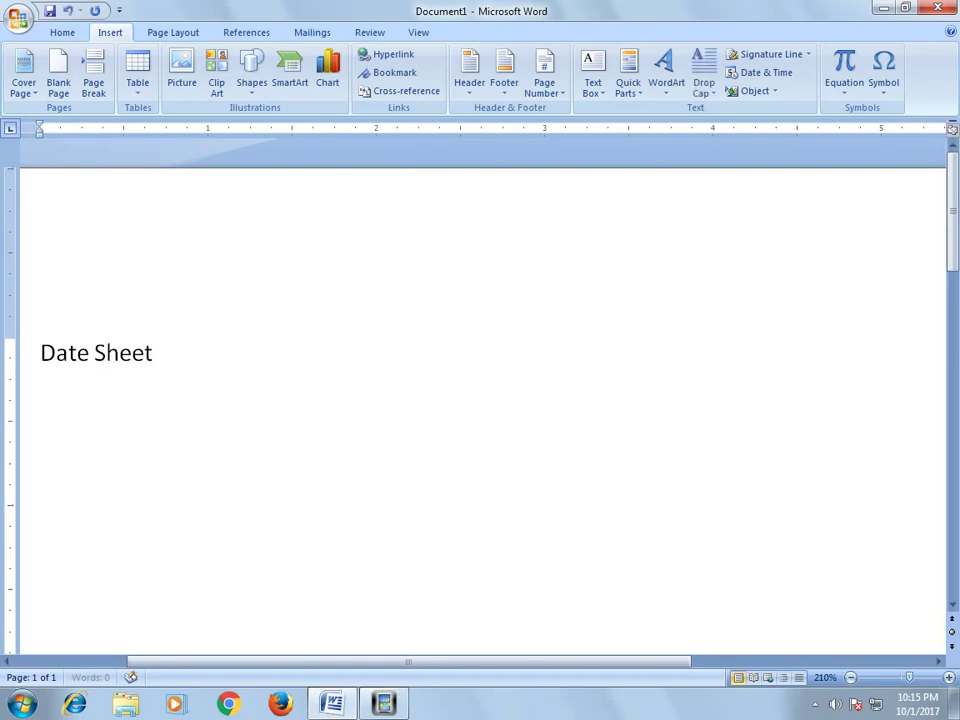
{"action": "key", "text": "Return"}
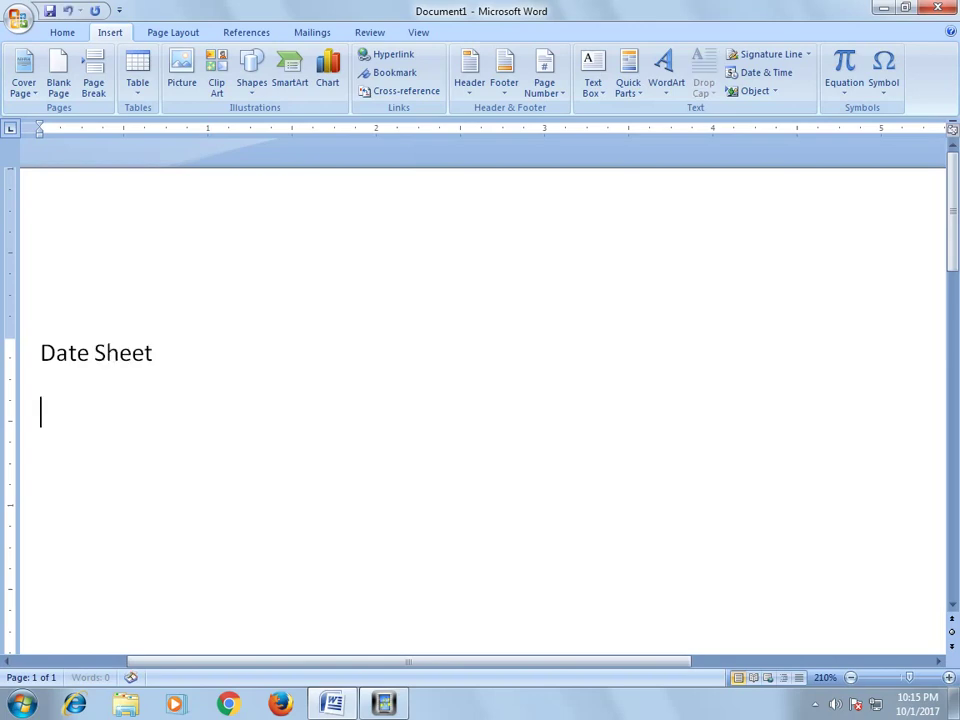
{"action": "left_click", "coordinate": [139, 94]}
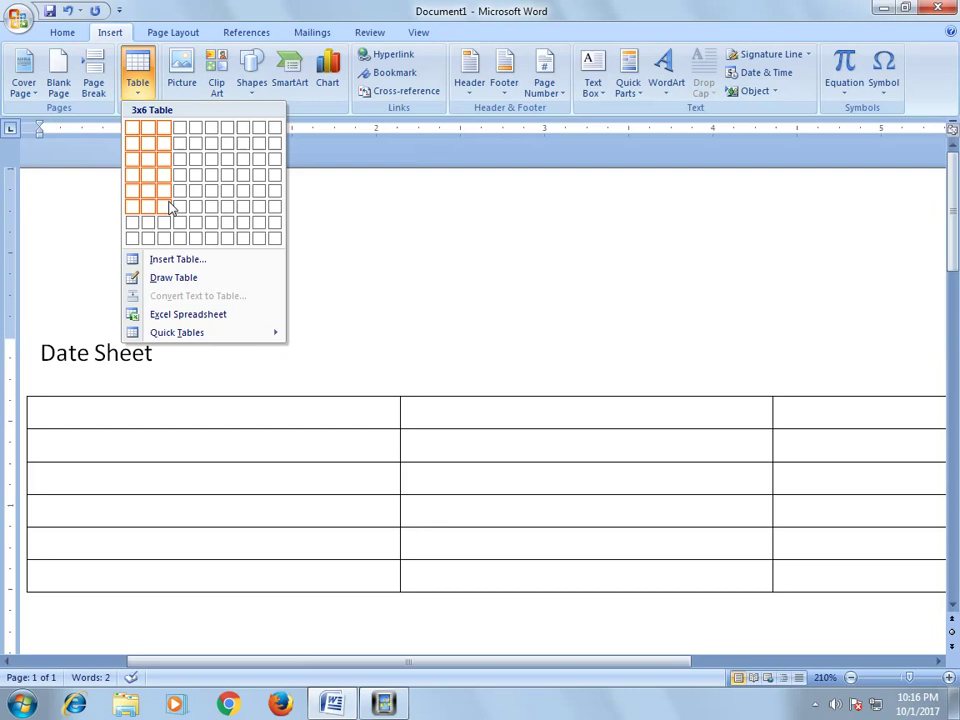
Step: Insert a 3-column by 6-row table below the Date Sheet heading
{"action": "left_click", "coordinate": [170, 207]}
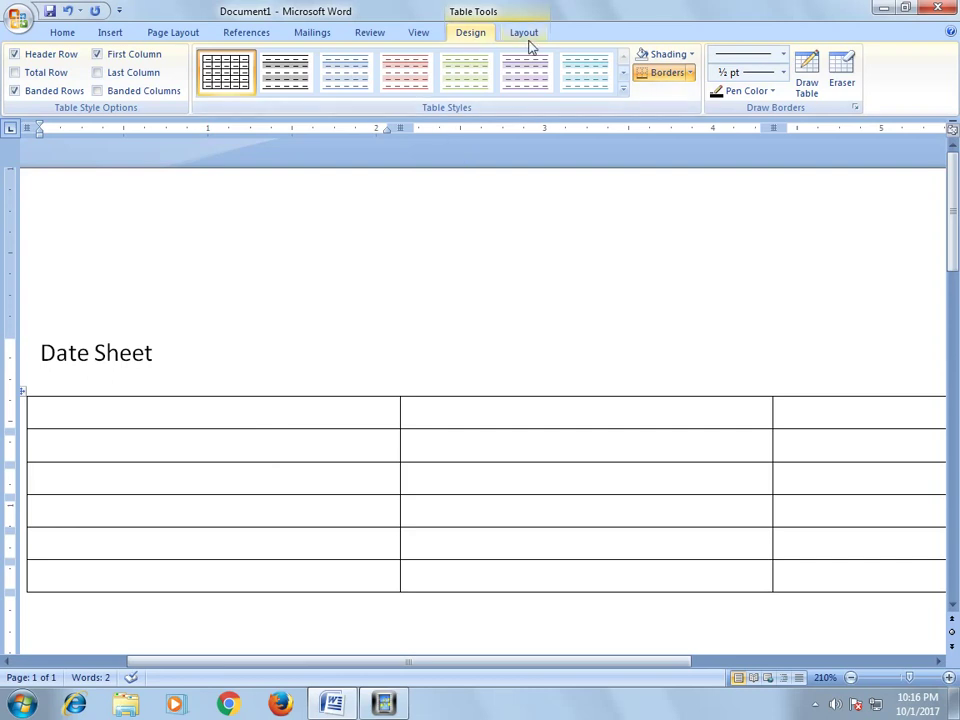
{"action": "scroll", "coordinate": [488, 36], "scroll_direction": "down", "scroll_amount": 1}
{"action": "scroll", "coordinate": [500, 33], "scroll_direction": "up", "scroll_amount": 1}
{"action": "scroll", "coordinate": [490, 35], "scroll_direction": "down", "scroll_amount": 1}
{"action": "left_click", "coordinate": [476, 36]}
Step: Fill the header row with Date, Day and Paper, then move to the first Date cell
{"action": "type", "text": "DAte"}
{"action": "key", "text": "BackSpace"}
{"action": "key", "text": "BackSpace"}
{"action": "key", "text": "BackSpace"}
{"action": "type", "text": "ate"}
{"action": "key", "text": "Tab"}
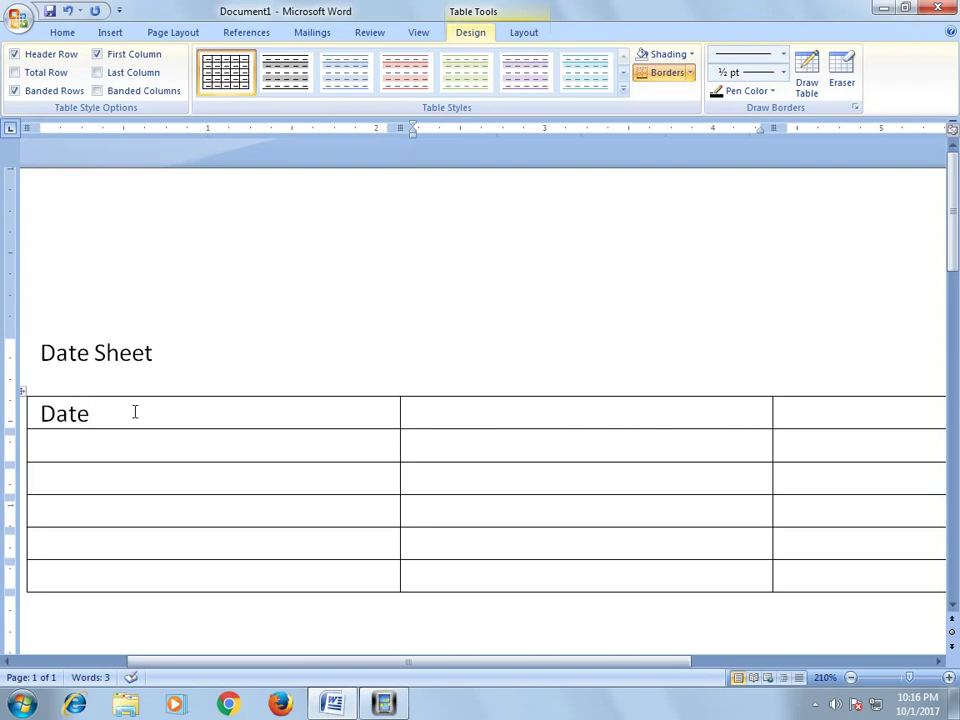
{"action": "type", "text": "Dat"}
{"action": "key", "text": "BackSpace"}
{"action": "type", "text": "y"}
{"action": "key", "text": "Tab"}
{"action": "type", "text": "P"}
{"action": "key", "text": "BackSpace"}
{"action": "type", "text": "Paper"}
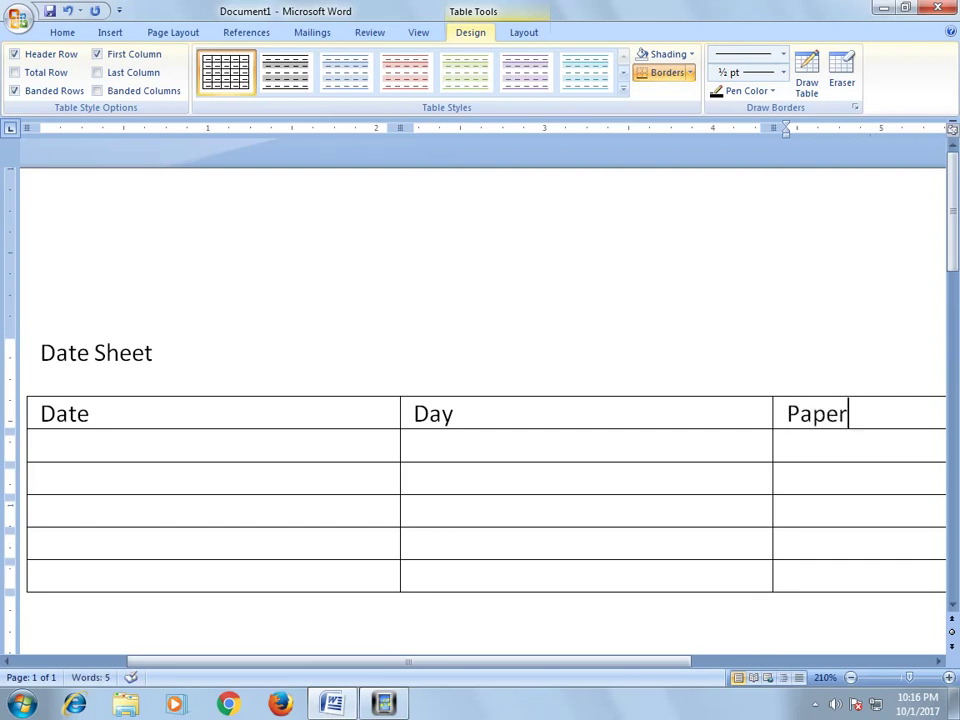
{"action": "key", "text": "Down"}
{"action": "key", "text": "Left"}
{"action": "key", "text": "Left"}
Step: Enter 25-10-2017 in the first Date cell, move to Day, and open the taskbar calendar
{"action": "type", "text": "25"}
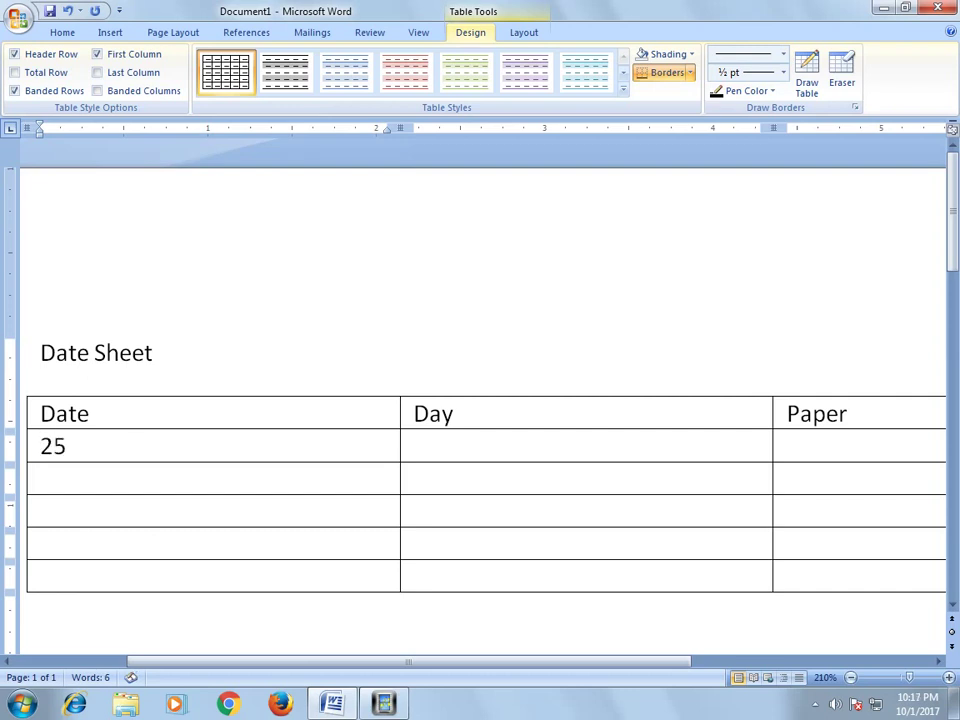
{"action": "type", "text": "-"}
{"action": "type", "text": "10-201"}
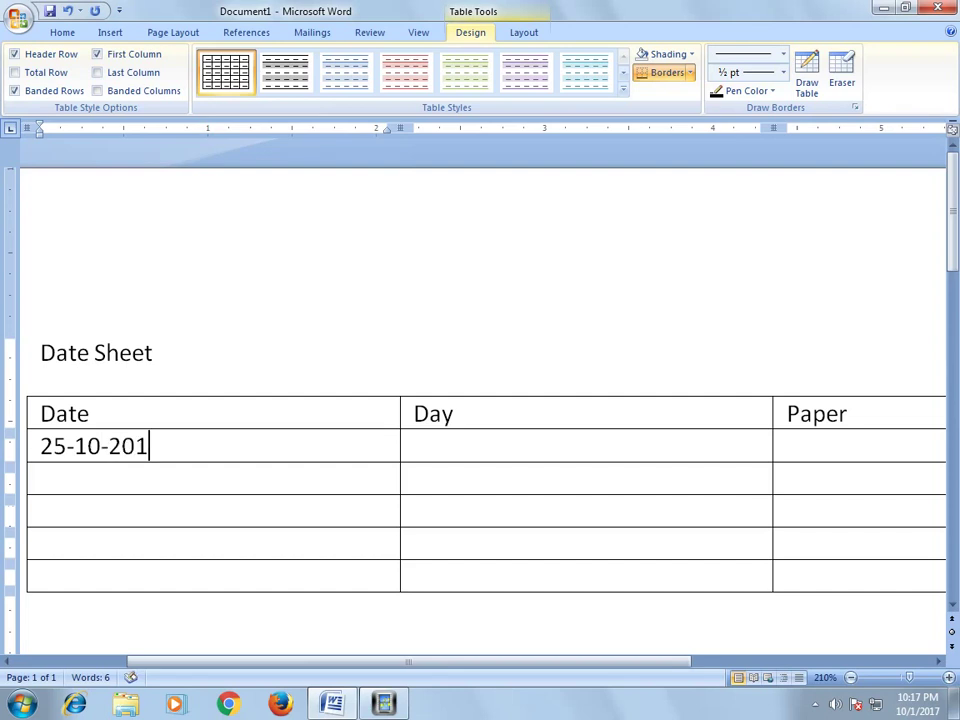
{"action": "type", "text": "7"}
{"action": "left_click", "coordinate": [450, 465]}
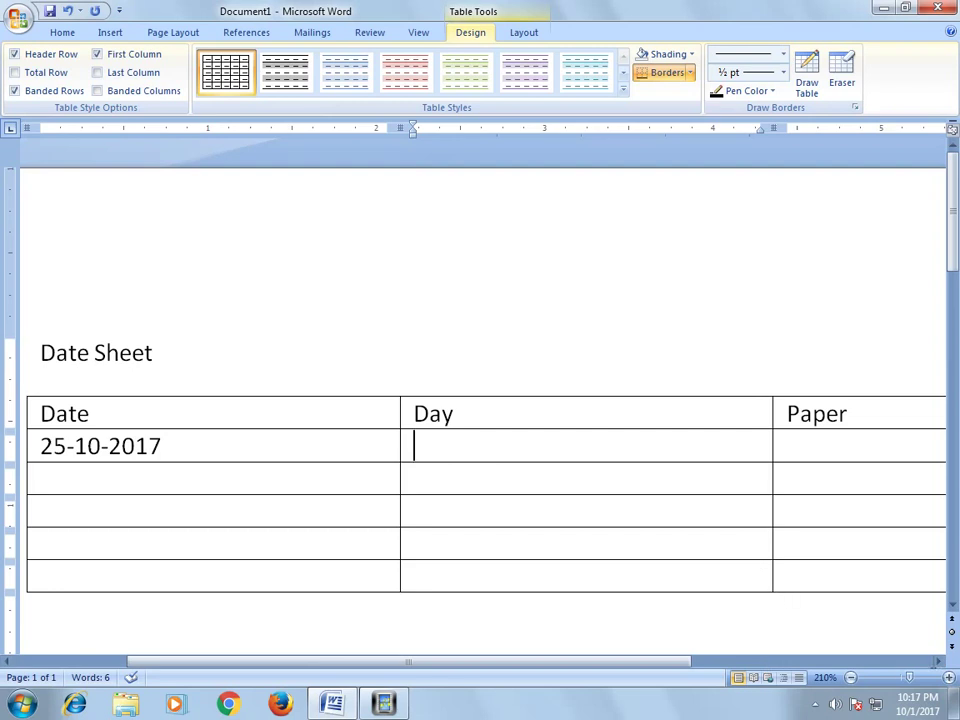
{"action": "left_click", "coordinate": [906, 706]}
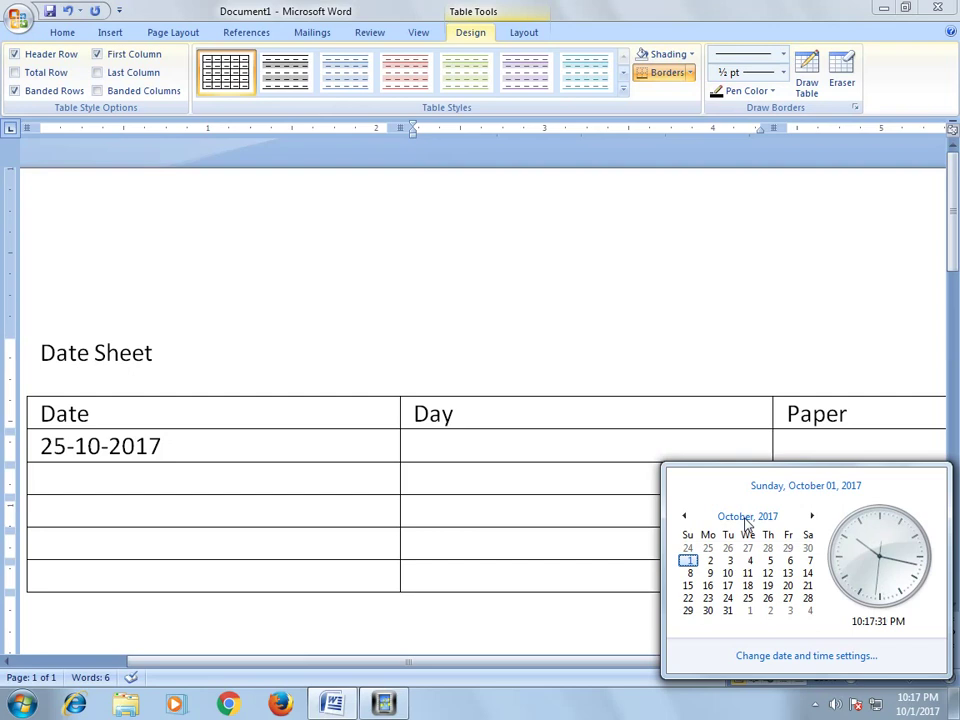
Step: Browse the time zone and October 2017 date settings, cancelling every dialog unchanged
{"action": "left_click", "coordinate": [760, 660]}
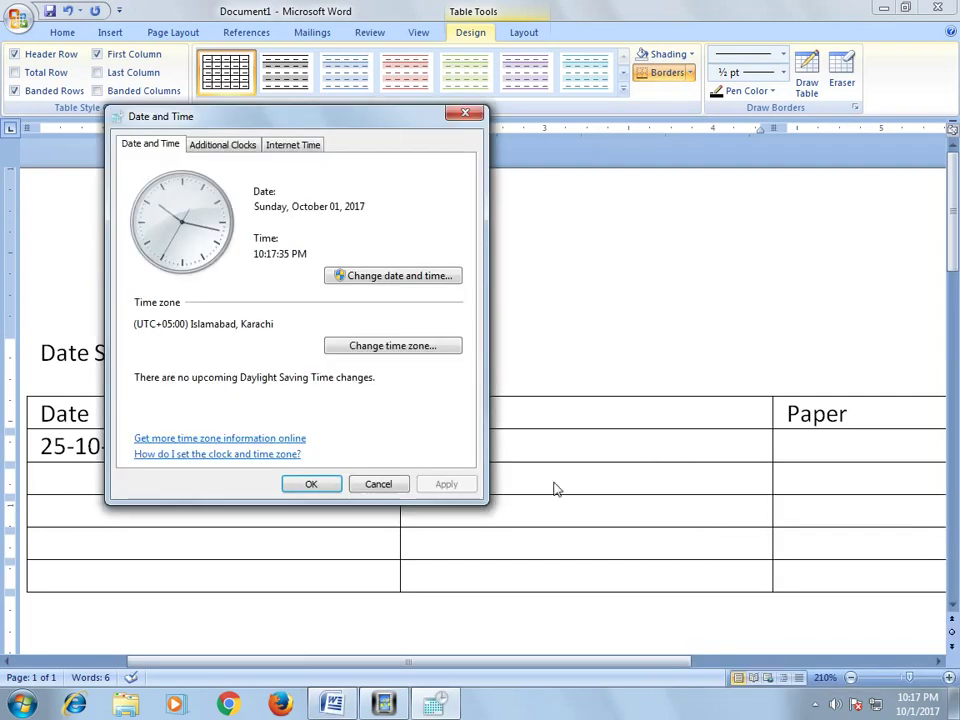
{"action": "left_click", "coordinate": [420, 352]}
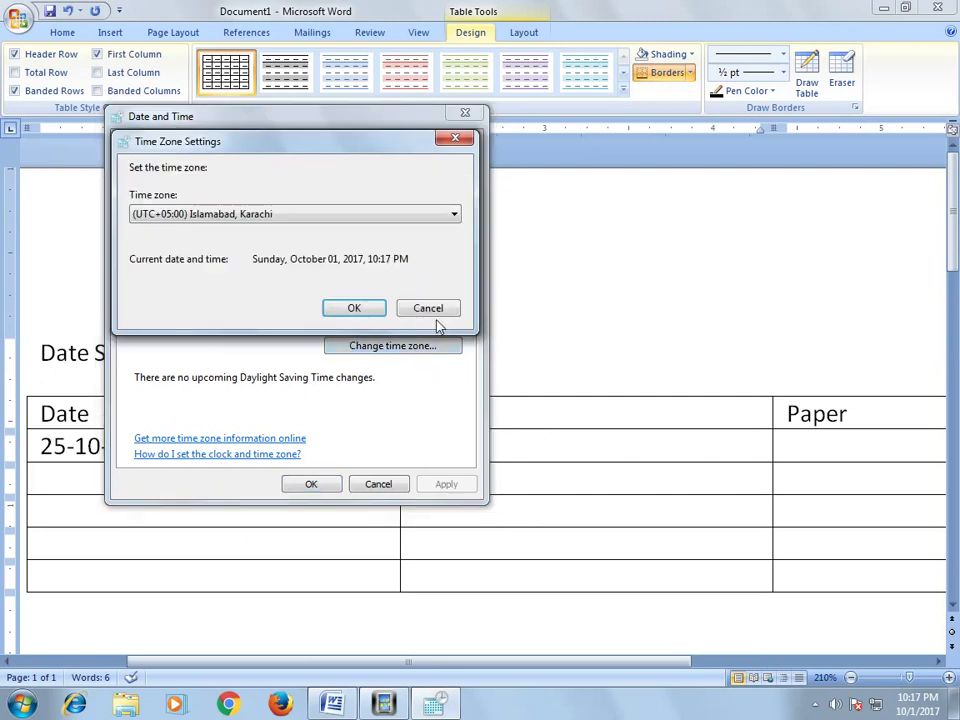
{"action": "left_click", "coordinate": [433, 310]}
{"action": "left_click", "coordinate": [370, 277]}
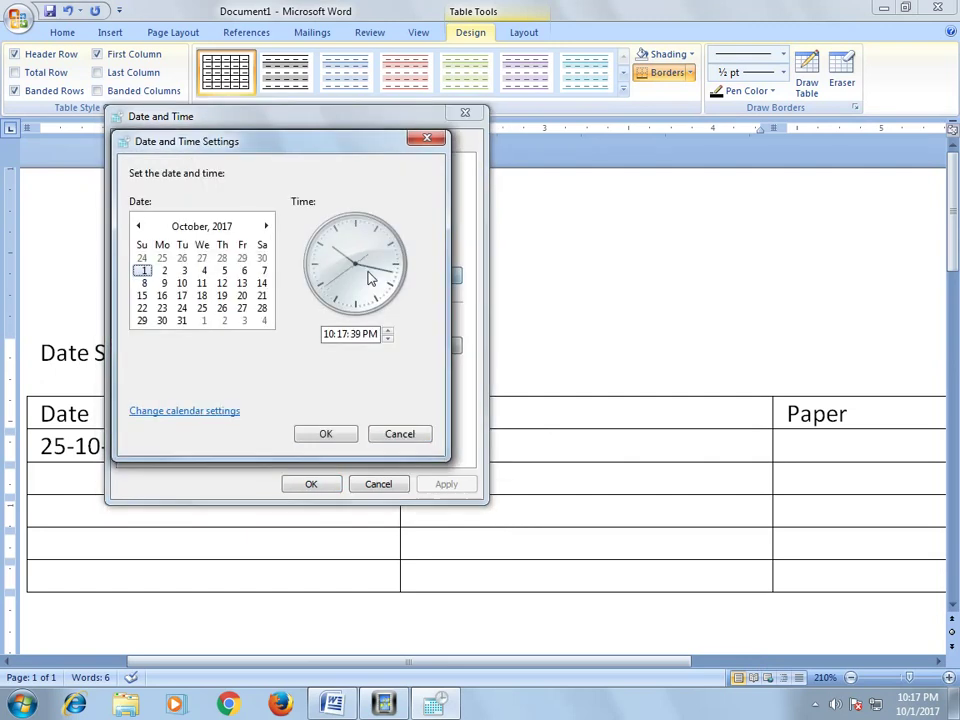
{"action": "left_click", "coordinate": [229, 229]}
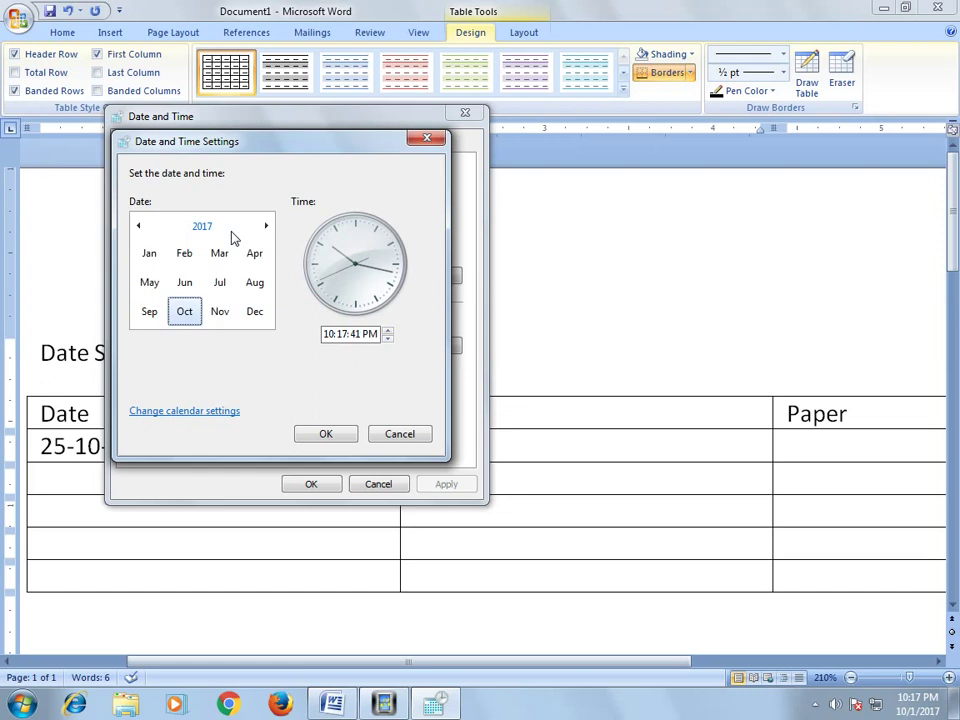
{"action": "left_click", "coordinate": [185, 312]}
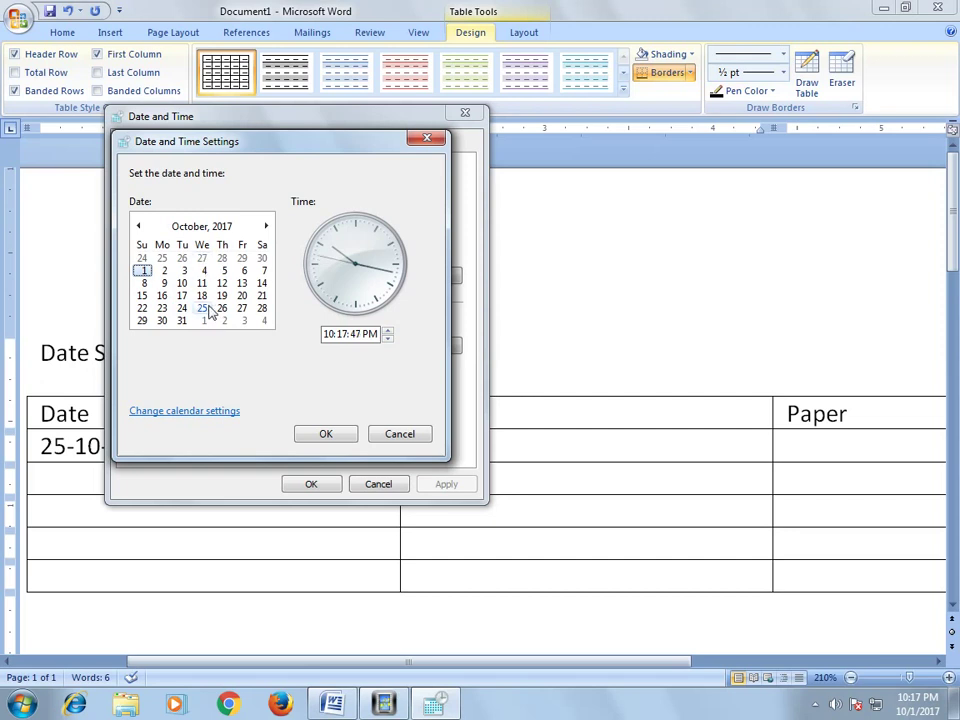
{"action": "left_click", "coordinate": [396, 436]}
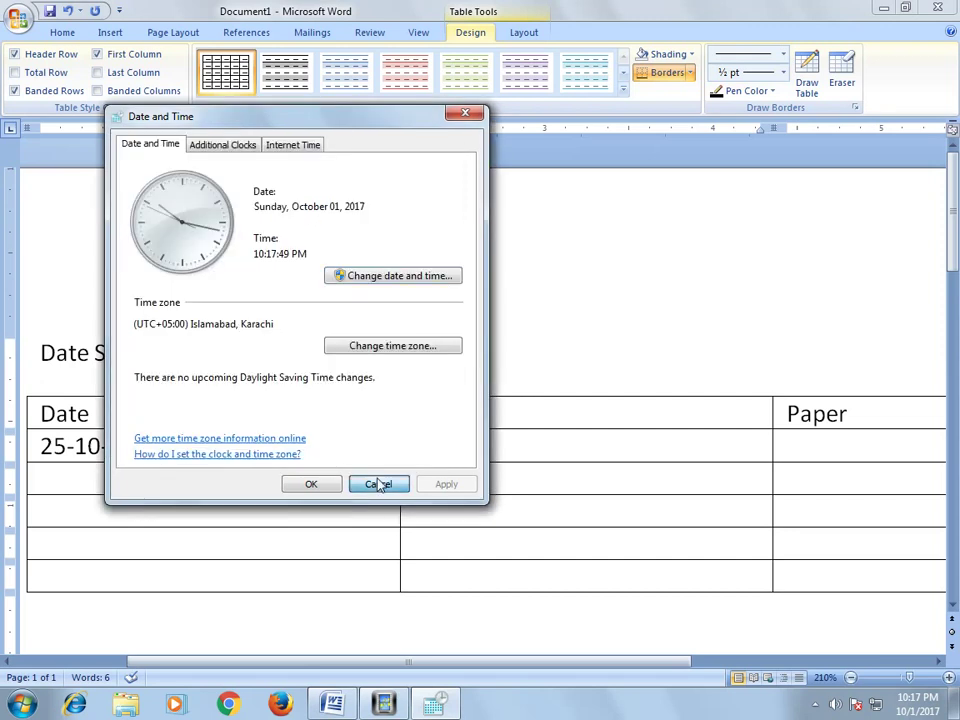
{"action": "left_click", "coordinate": [378, 485]}
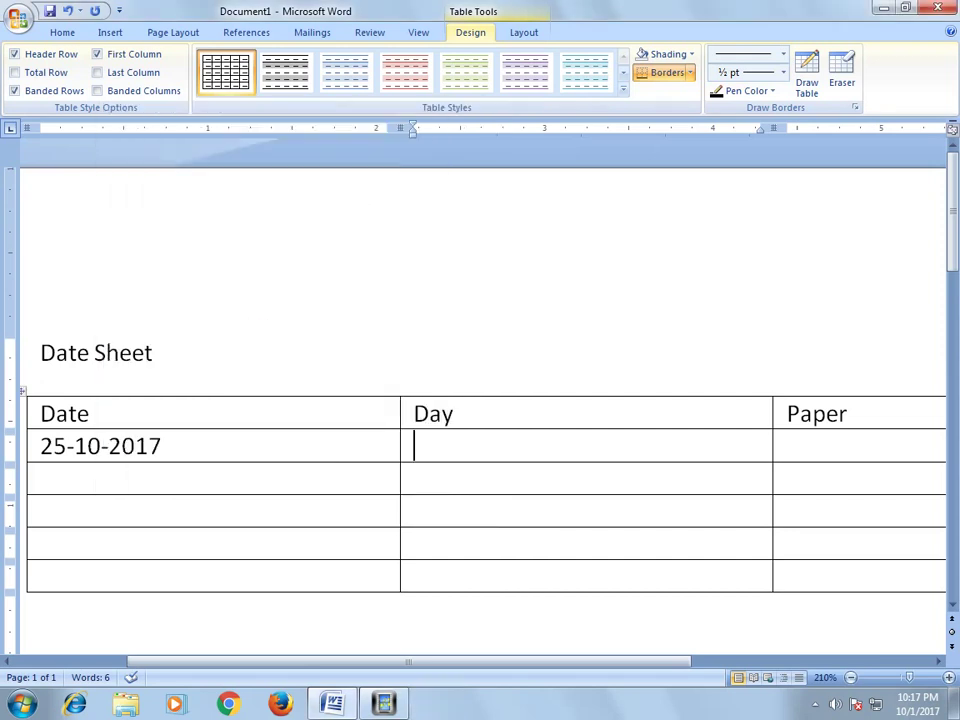
Step: Enter Wednesday under Day via AutoComplete and English under Paper in the first row
{"action": "type", "text": "Wednesd"}
{"action": "key", "text": "Return"}
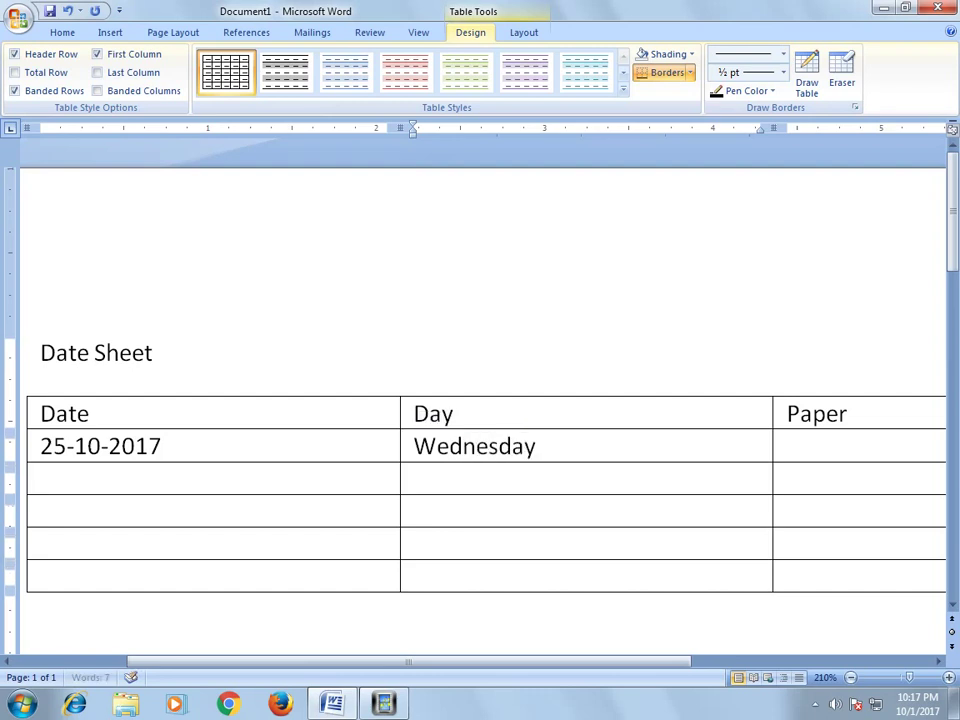
{"action": "key", "text": "Tab"}
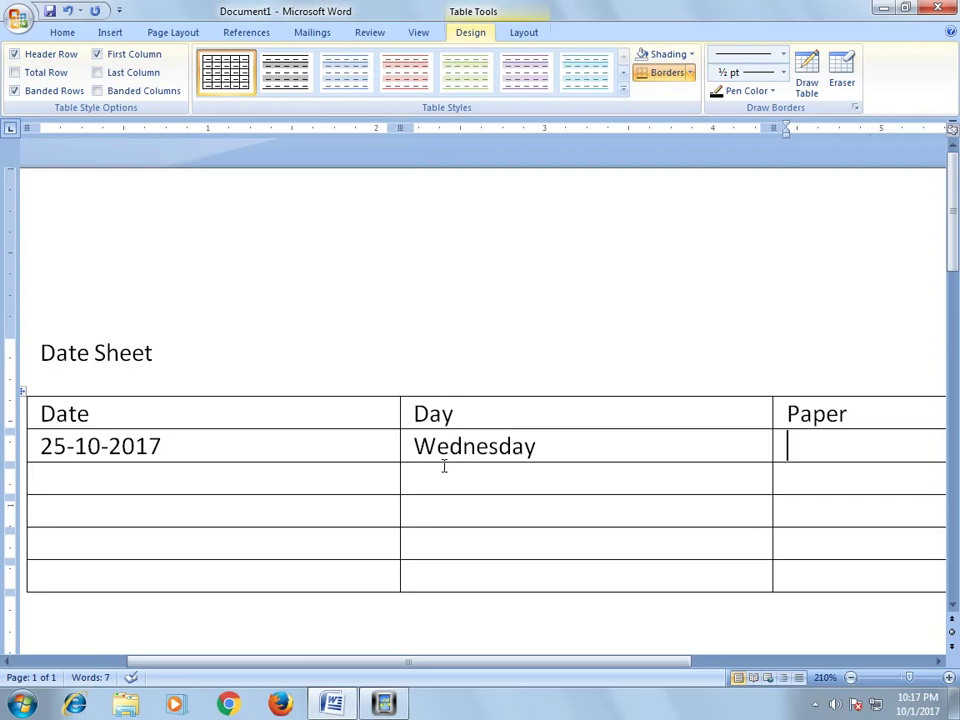
{"action": "type", "text": "English"}
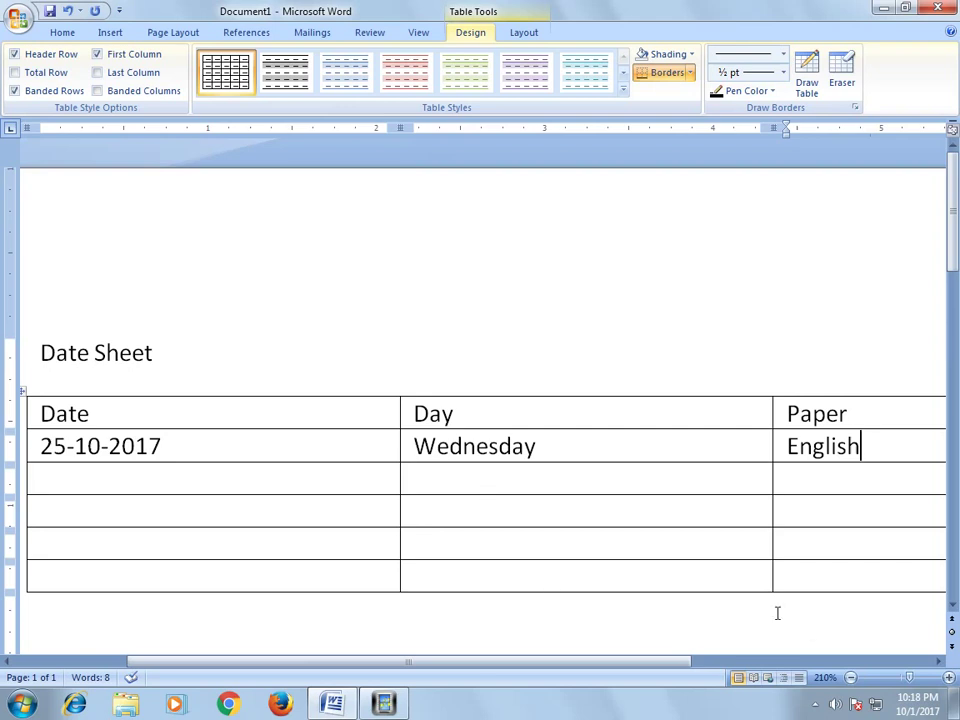
{"action": "left_click", "coordinate": [850, 678]}
{"action": "left_click", "coordinate": [850, 678]}
{"action": "left_click", "coordinate": [850, 678]}
{"action": "left_click", "coordinate": [850, 678]}
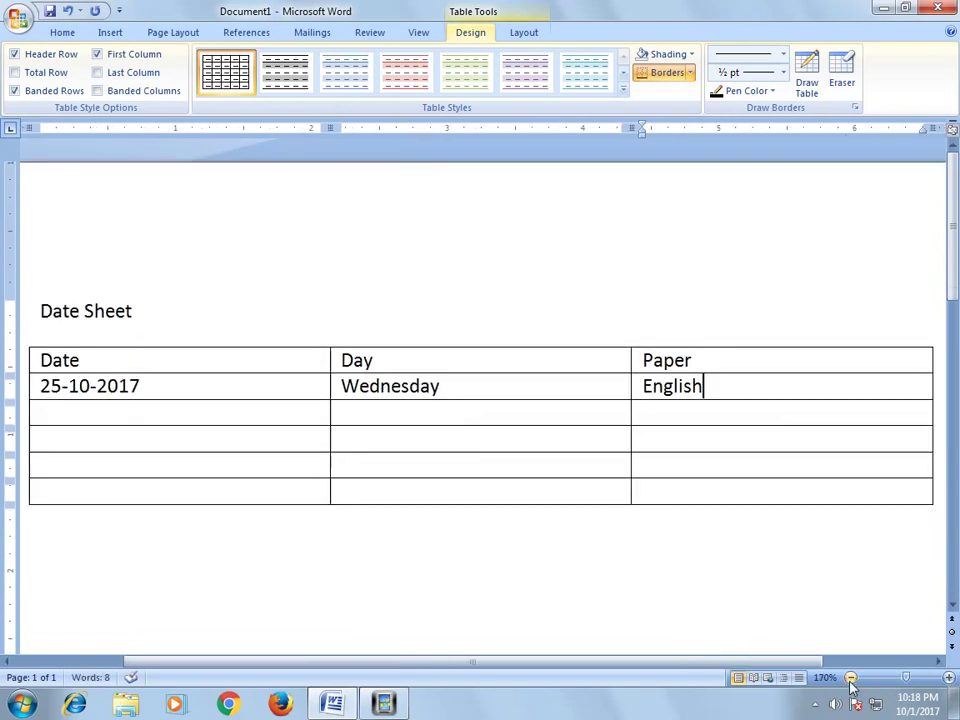
{"action": "left_click", "coordinate": [850, 678]}
{"action": "left_click", "coordinate": [850, 678]}
{"action": "left_click", "coordinate": [850, 678]}
{"action": "left_click", "coordinate": [850, 678]}
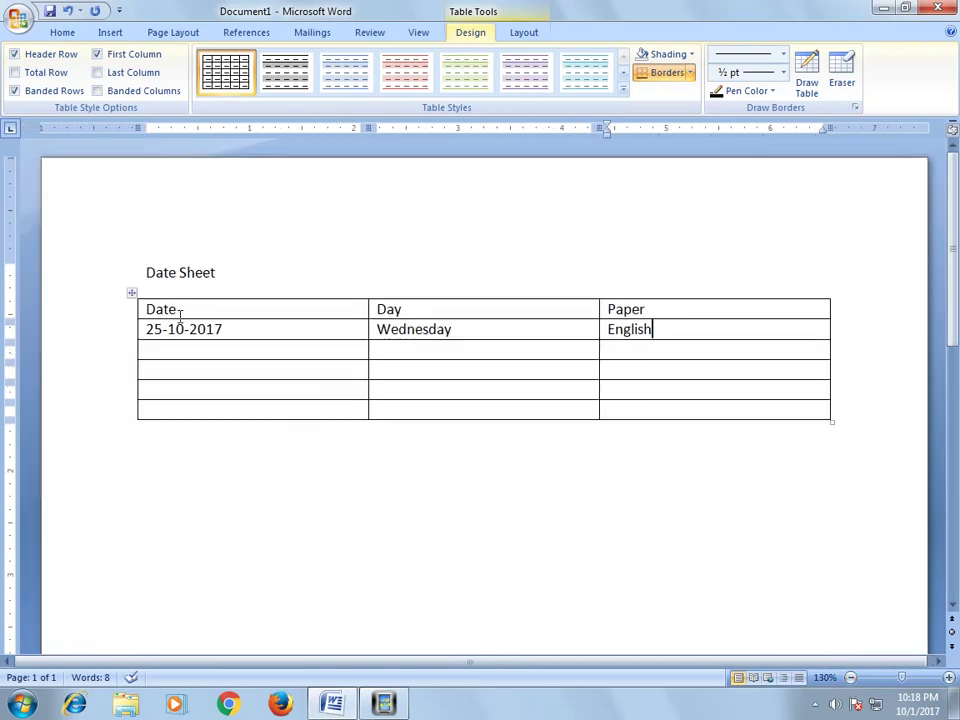
Step: Bring up the Insert Table grid and dismiss it without inserting anything
{"action": "left_click", "coordinate": [181, 272]}
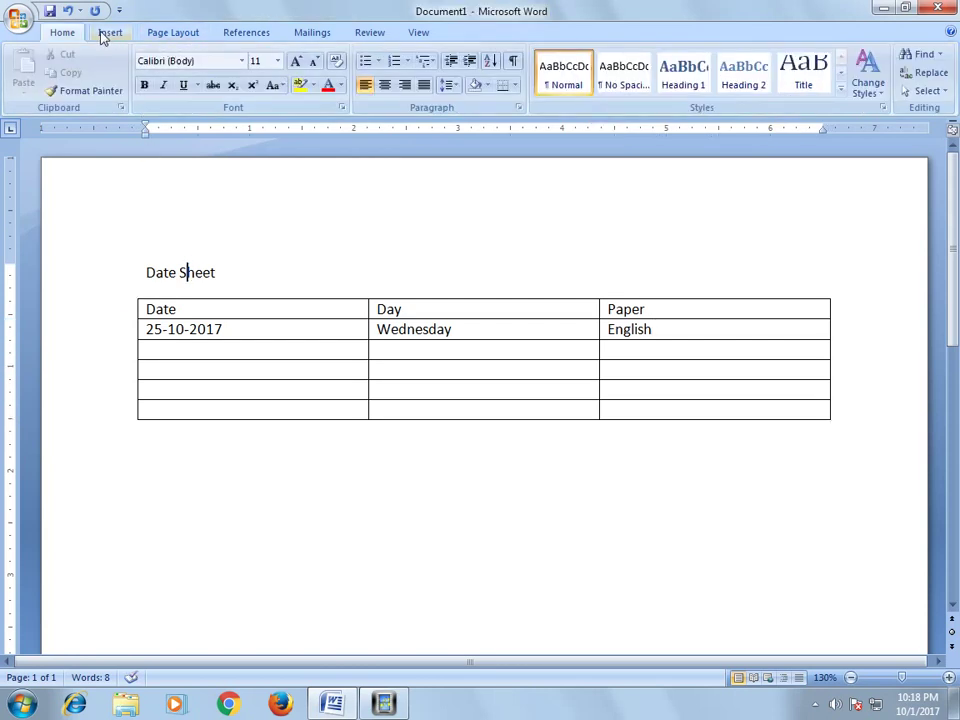
{"action": "left_click", "coordinate": [108, 33]}
{"action": "left_click", "coordinate": [137, 85]}
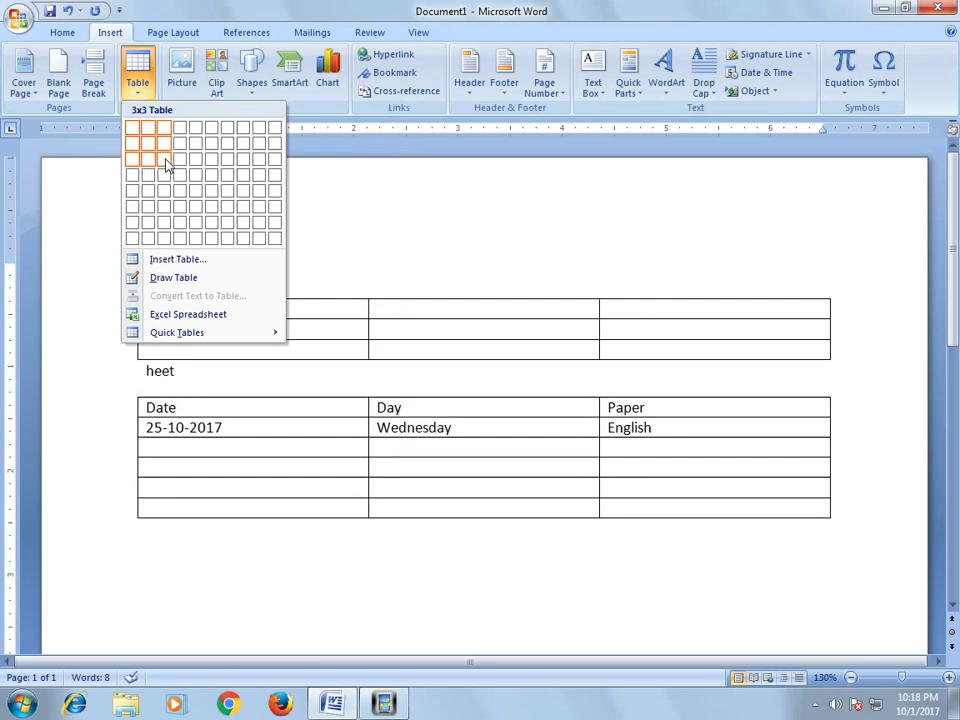
{"action": "left_click", "coordinate": [356, 210]}
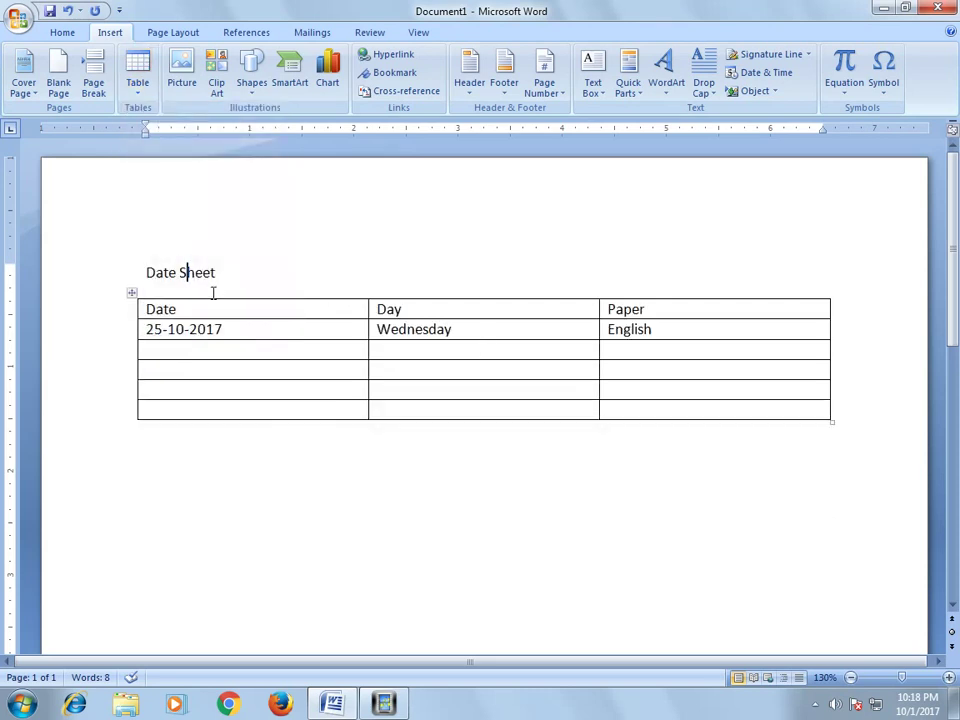
Step: Make the Date Sheet heading 24 pt Arial Black and centre it
{"action": "left_click_drag", "start_coordinate": [221, 273], "coordinate": [116, 270]}
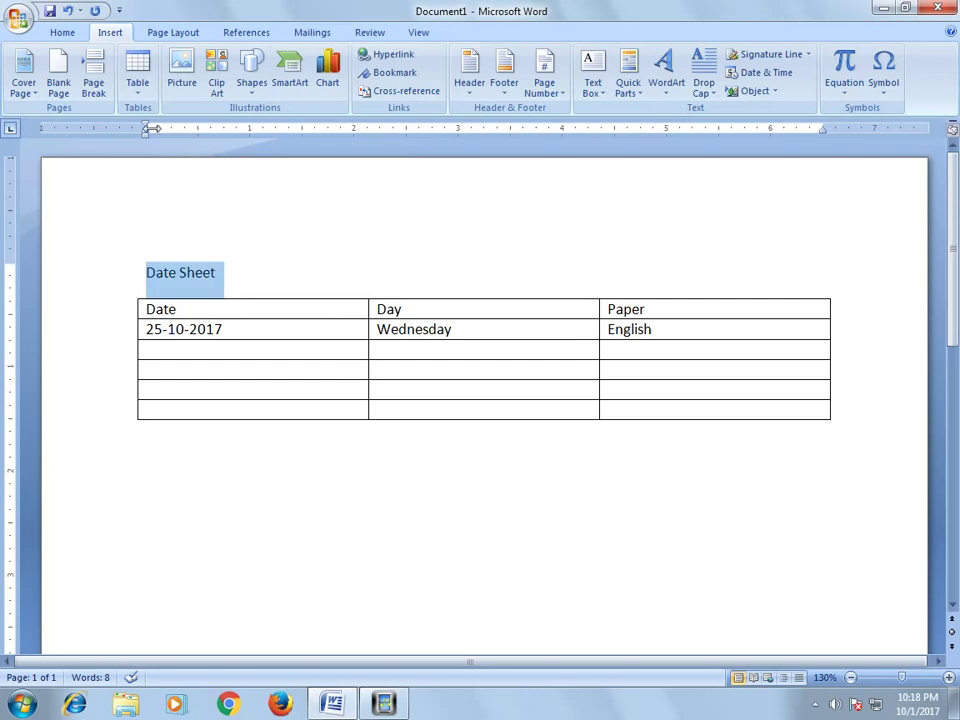
{"action": "left_click", "coordinate": [64, 32]}
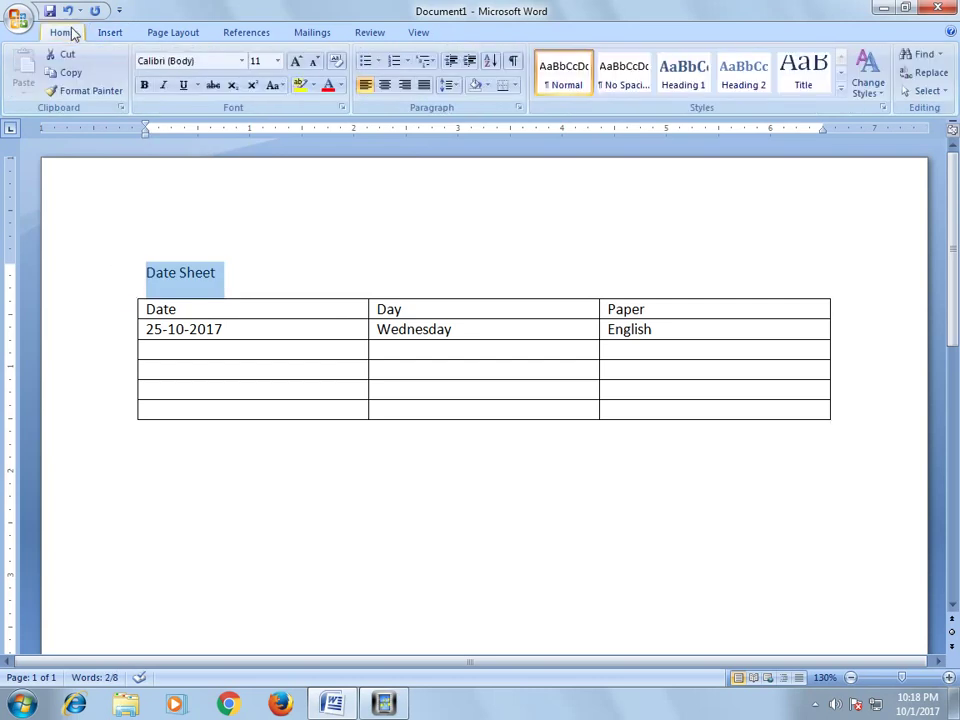
{"action": "left_click", "coordinate": [276, 61]}
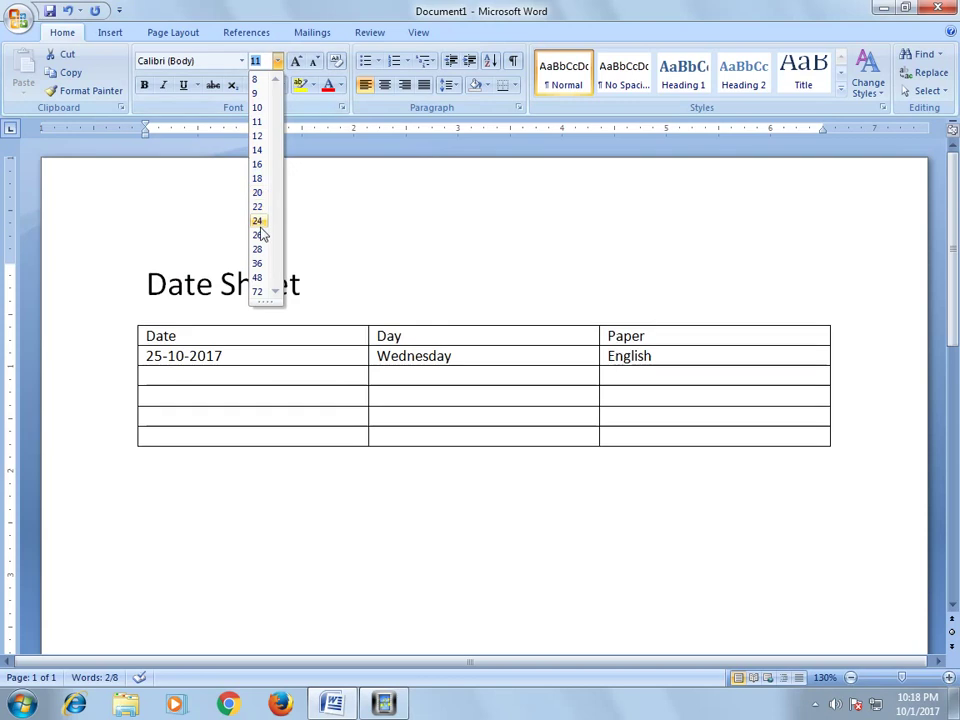
{"action": "left_click", "coordinate": [259, 224]}
{"action": "left_click", "coordinate": [243, 61]}
{"action": "left_click", "coordinate": [241, 61]}
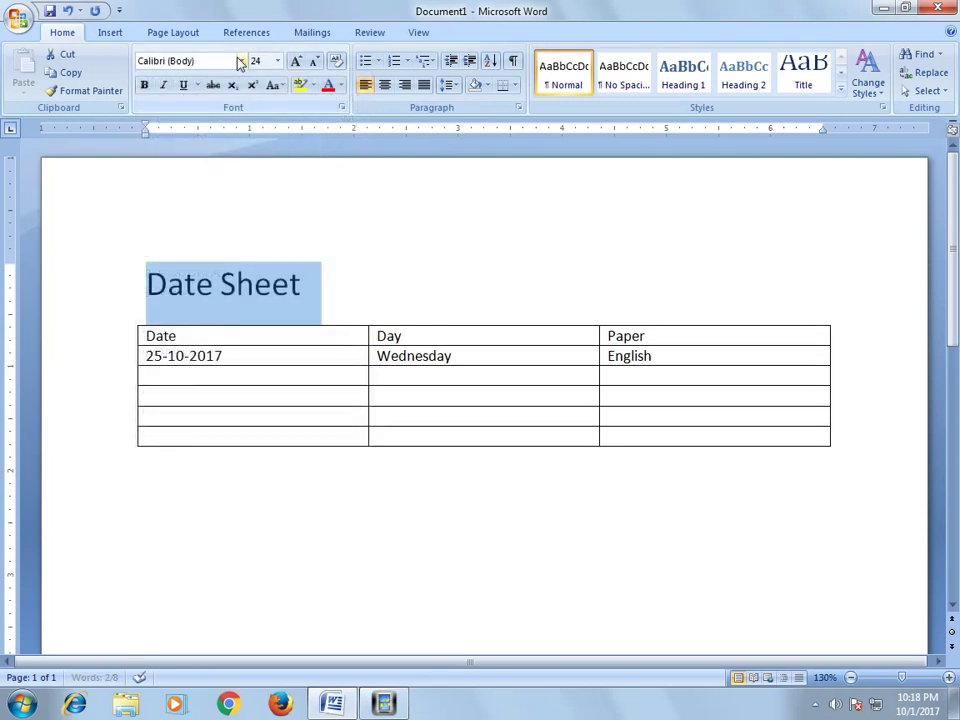
{"action": "left_click", "coordinate": [241, 61]}
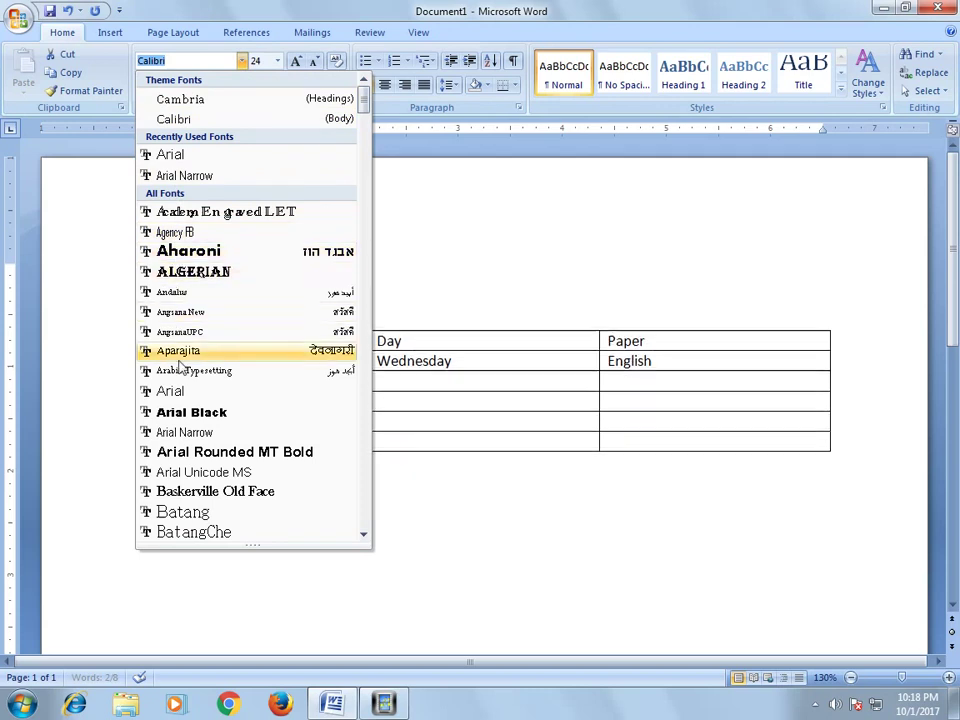
{"action": "left_click", "coordinate": [185, 412]}
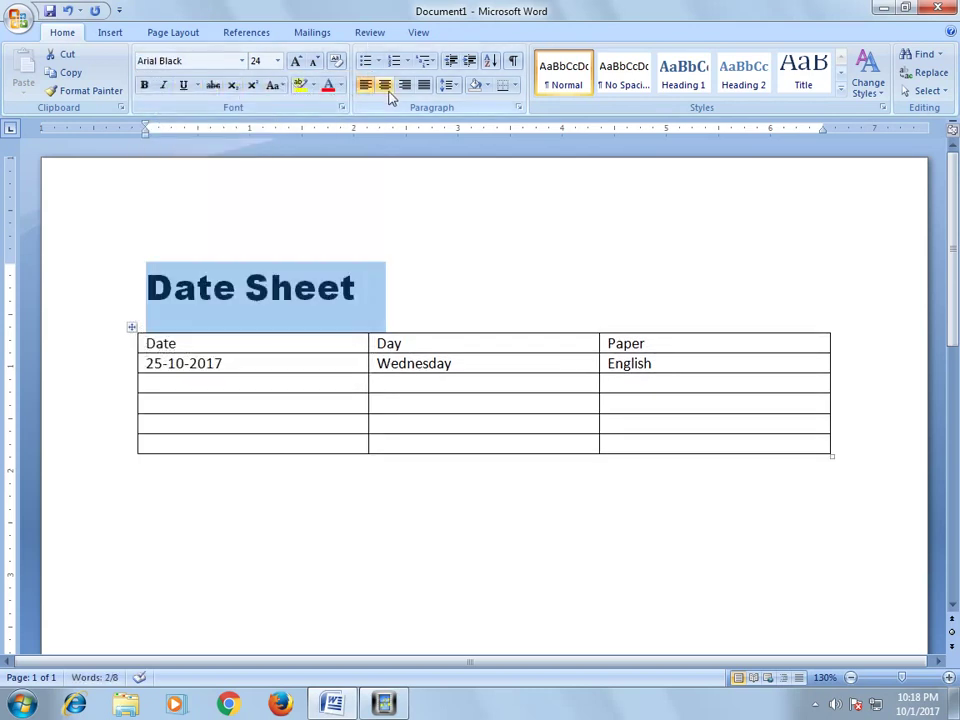
{"action": "left_click", "coordinate": [388, 90]}
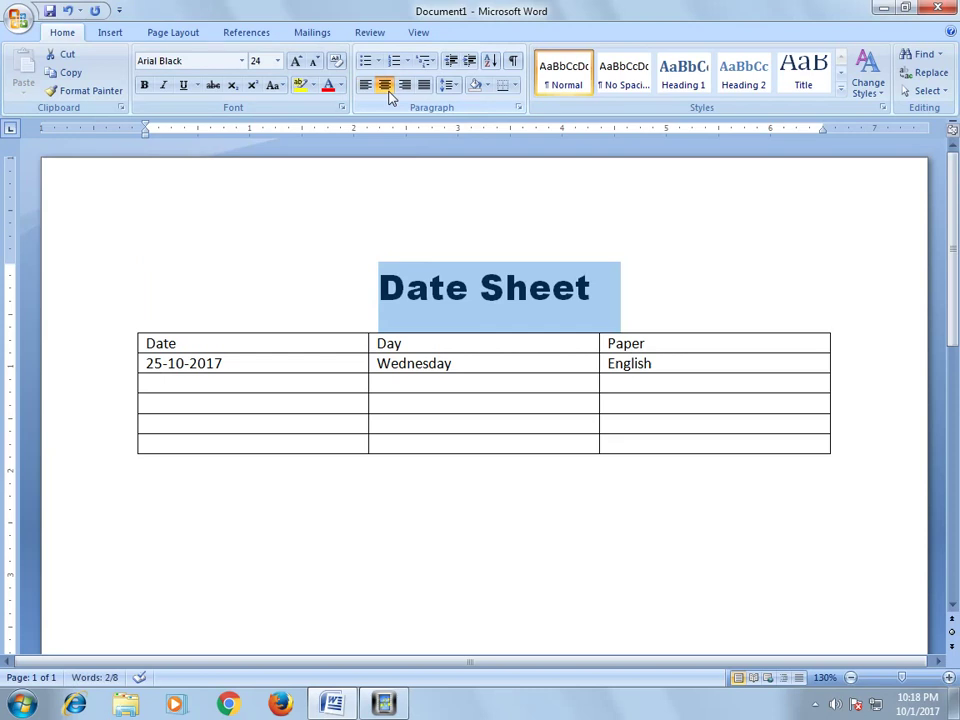
Step: Start a new line below the heading and type '2nd Term'
{"action": "left_click", "coordinate": [646, 318]}
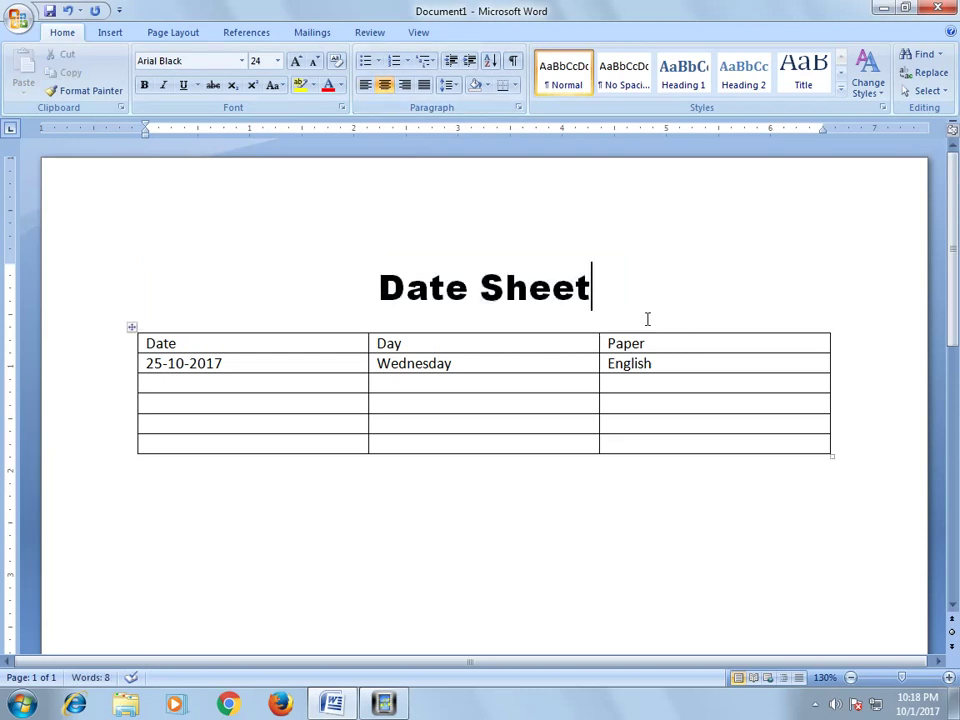
{"action": "key", "text": "Return"}
{"action": "type", "text": "2nd Te"}
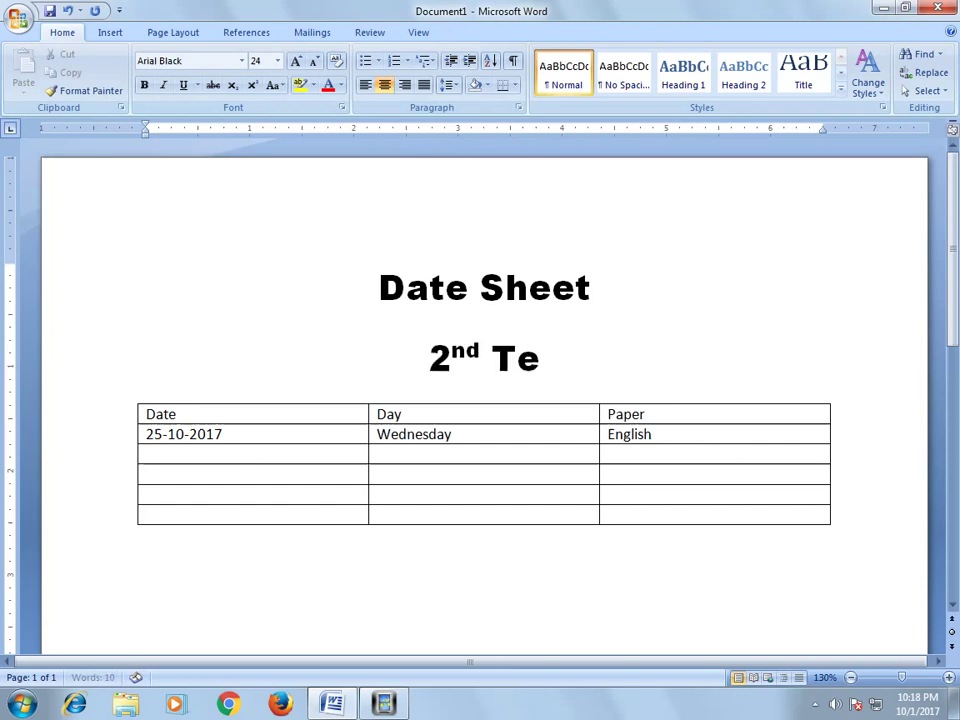
{"action": "type", "text": "rm"}
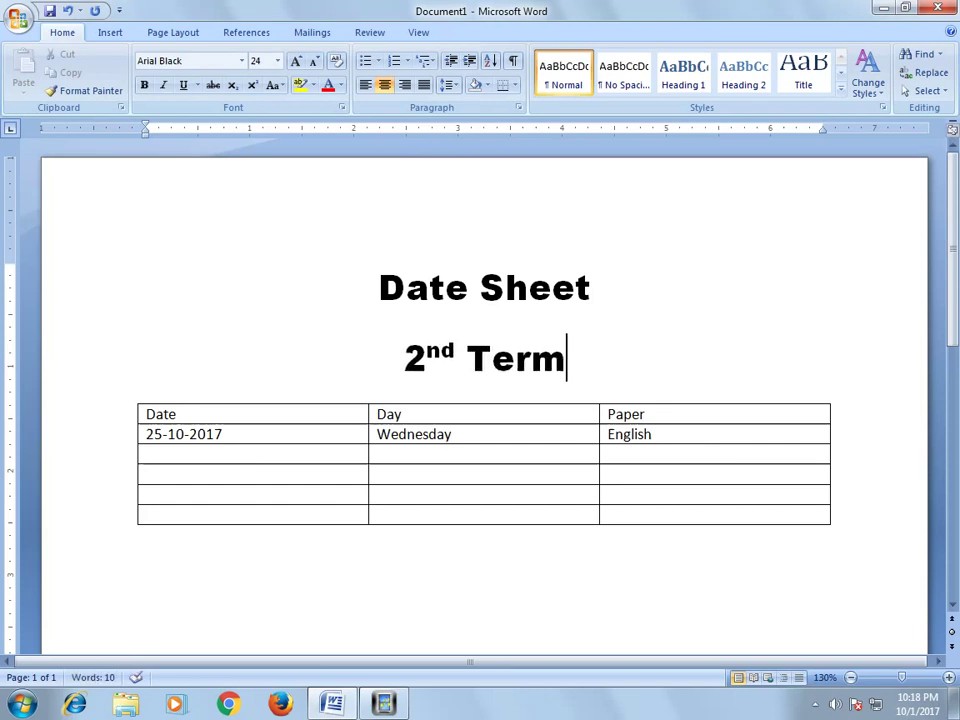
Step: Shrink the 2nd Term line to 18 pt and set it to Arial
{"action": "left_click_drag", "start_coordinate": [574, 369], "coordinate": [439, 369]}
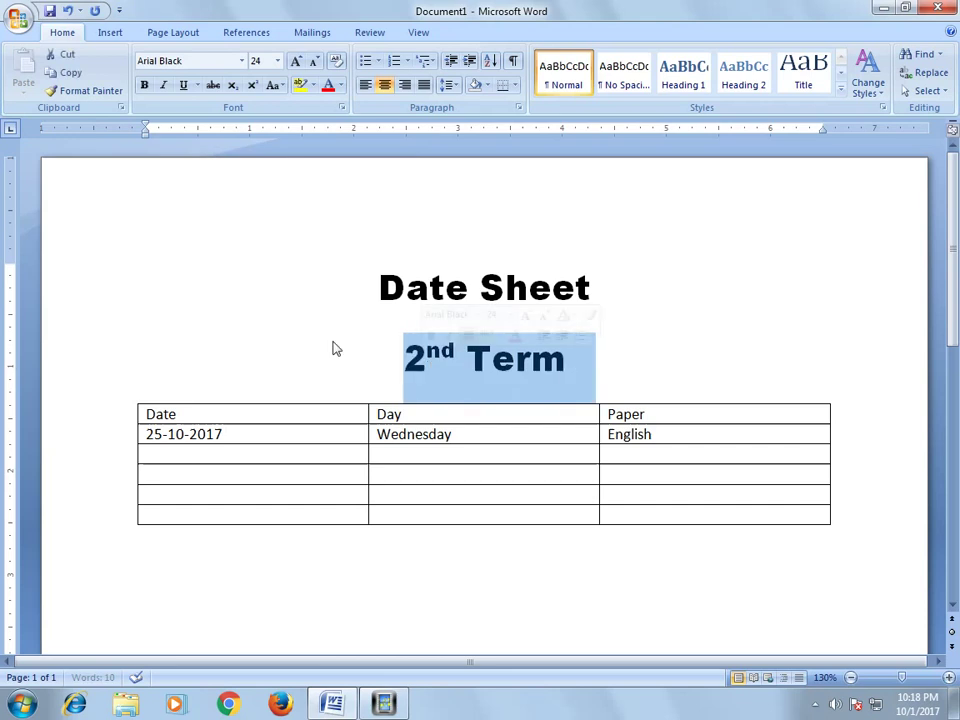
{"action": "left_click", "coordinate": [314, 63]}
{"action": "left_click", "coordinate": [314, 63]}
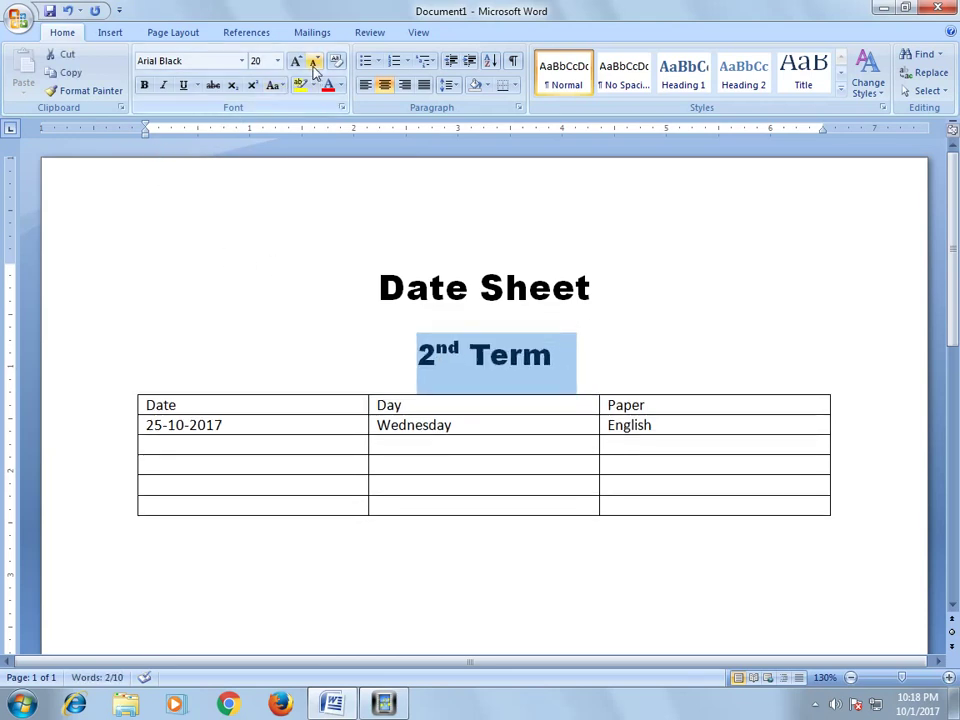
{"action": "left_click", "coordinate": [314, 63]}
{"action": "left_click", "coordinate": [240, 61]}
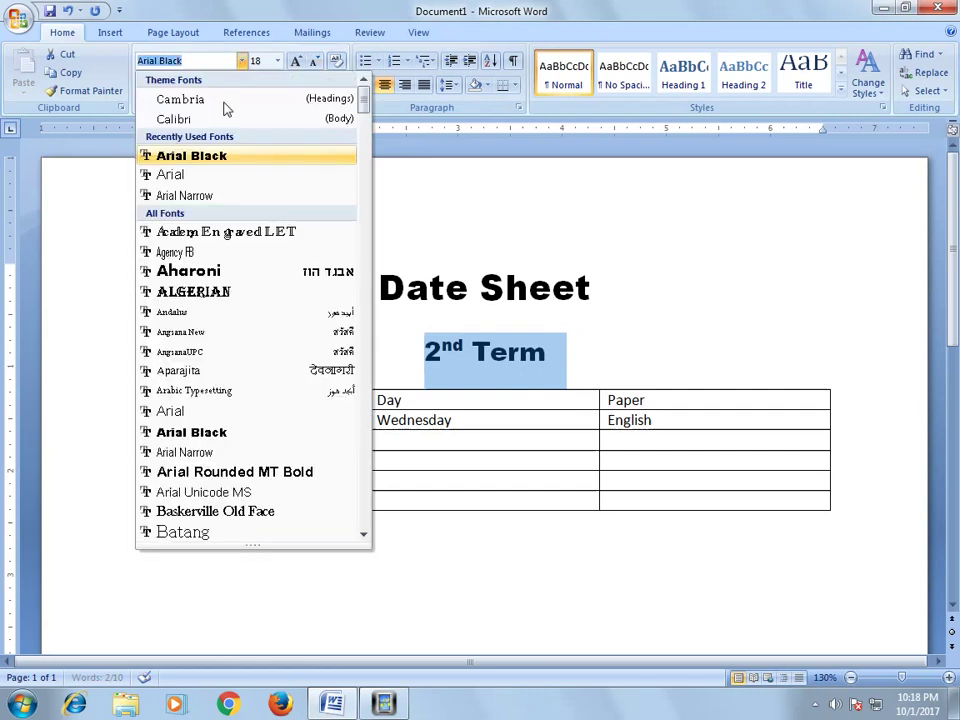
{"action": "left_click", "coordinate": [211, 188]}
{"action": "left_click", "coordinate": [449, 400]}
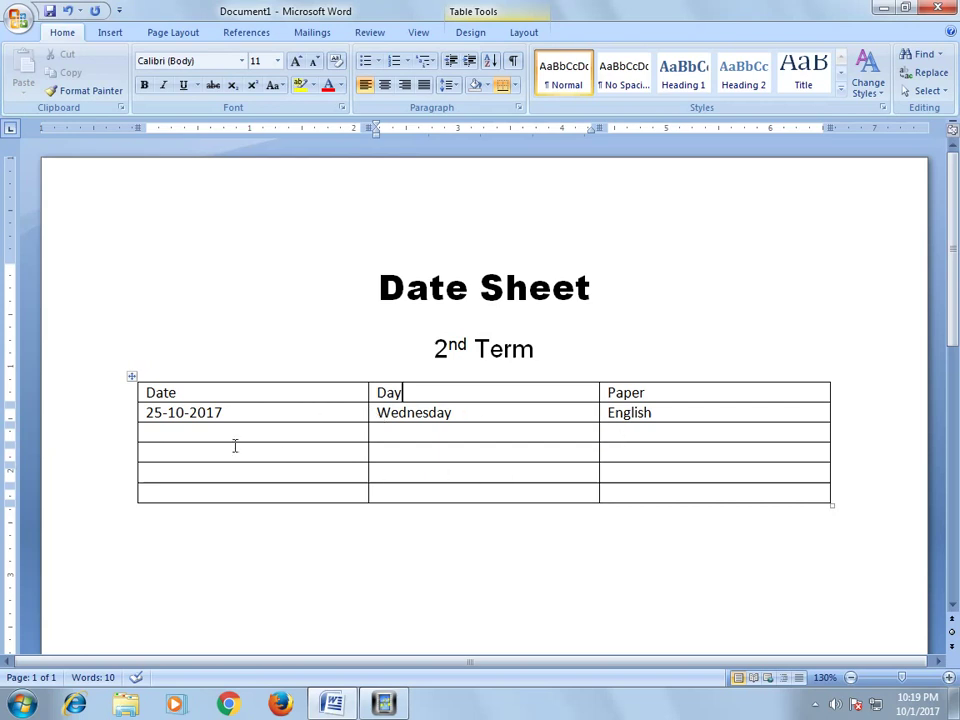
Step: Click into the table cells and view the Table Tools Design and Layout options, ending on Design
{"action": "left_click", "coordinate": [172, 398]}
{"action": "left_click", "coordinate": [216, 399]}
{"action": "left_click", "coordinate": [145, 396]}
{"action": "left_click", "coordinate": [416, 416]}
{"action": "left_click", "coordinate": [466, 33]}
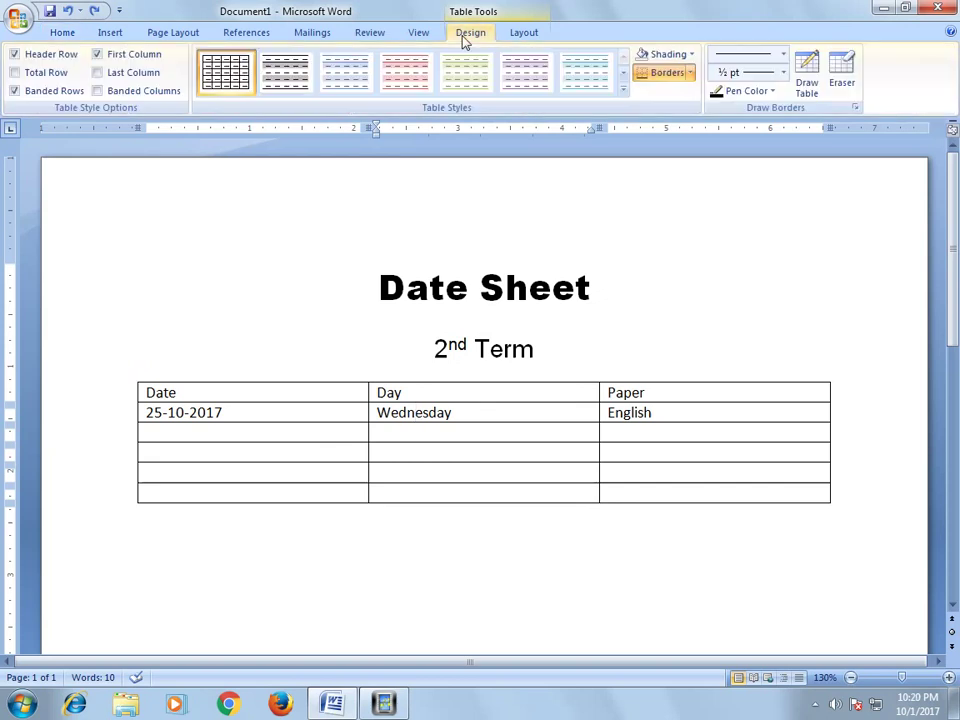
{"action": "left_click", "coordinate": [516, 33]}
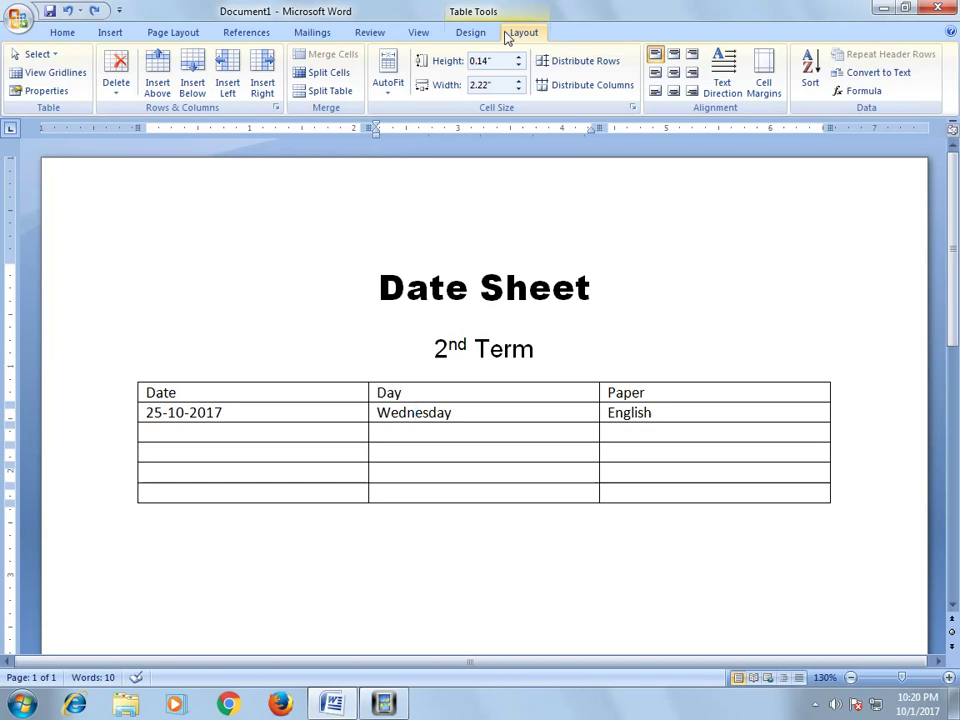
{"action": "left_click", "coordinate": [478, 34]}
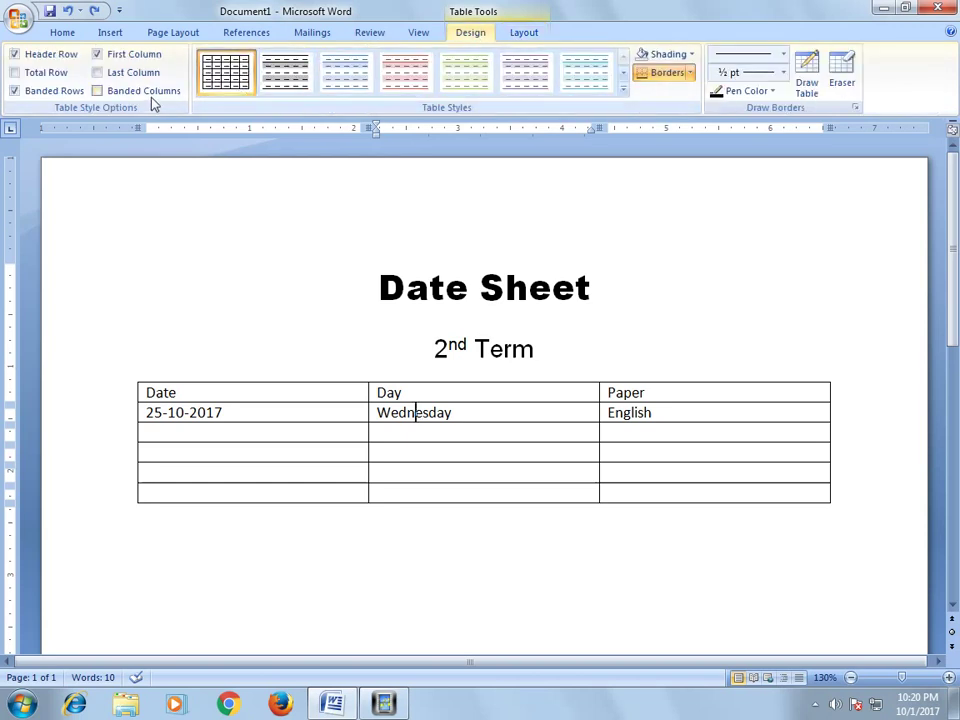
{"action": "left_click", "coordinate": [345, 74]}
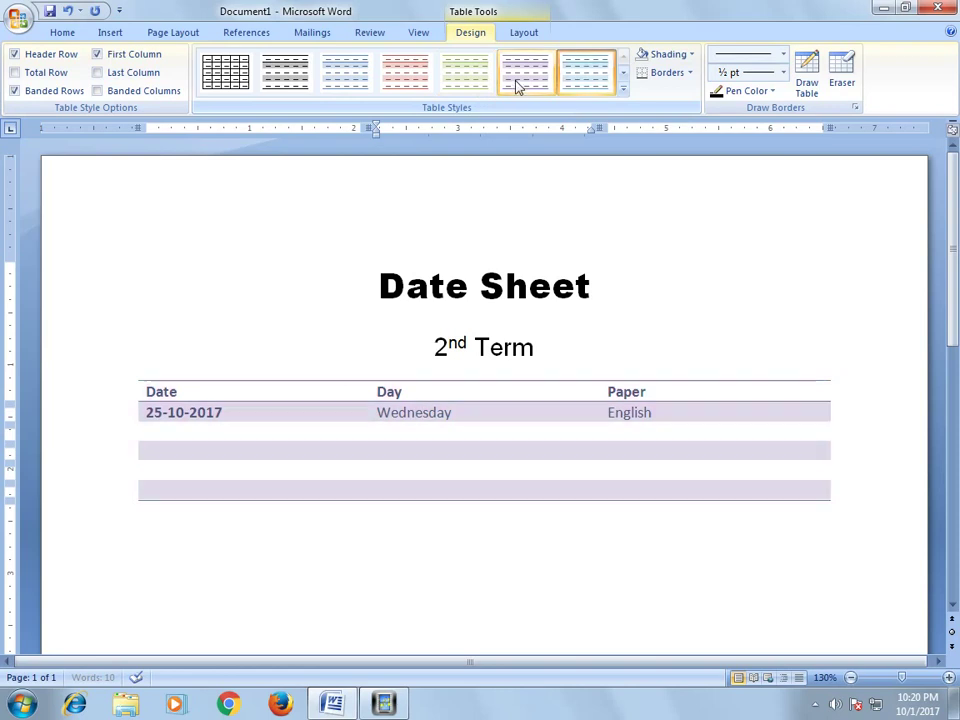
{"action": "left_click", "coordinate": [461, 84]}
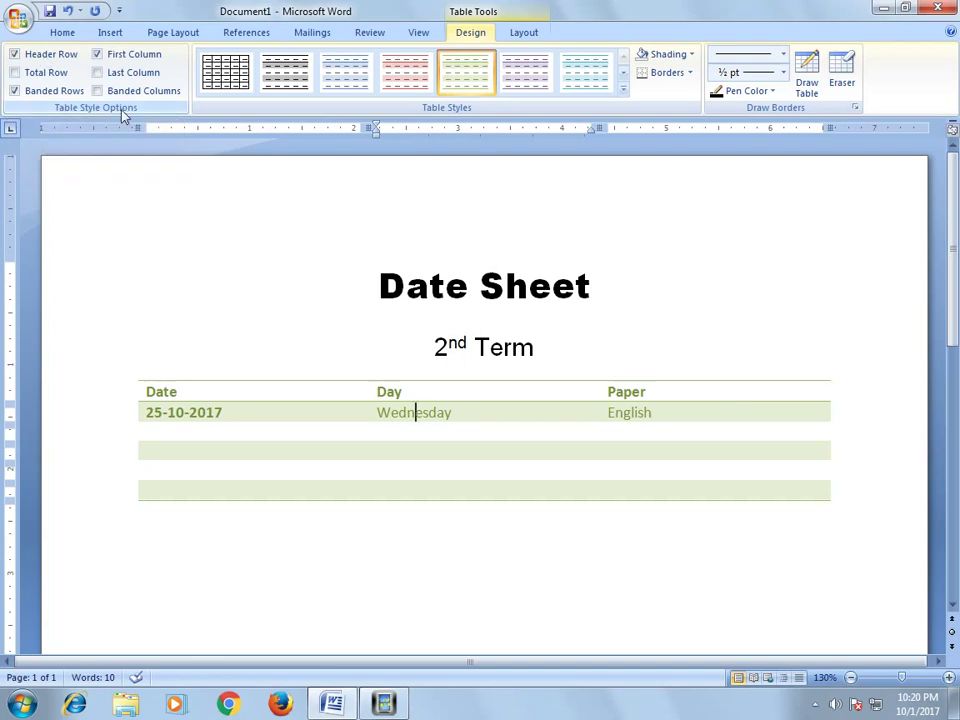
{"action": "left_click", "coordinate": [62, 62]}
{"action": "key", "text": "ctrl+z"}
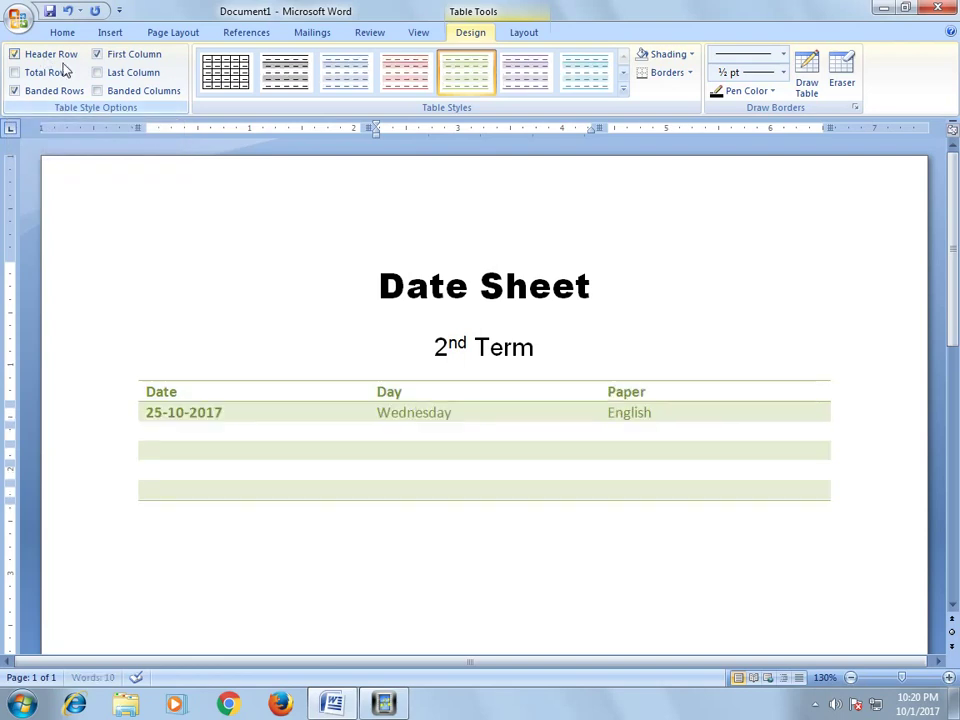
{"action": "left_click", "coordinate": [63, 72]}
{"action": "left_click", "coordinate": [63, 73]}
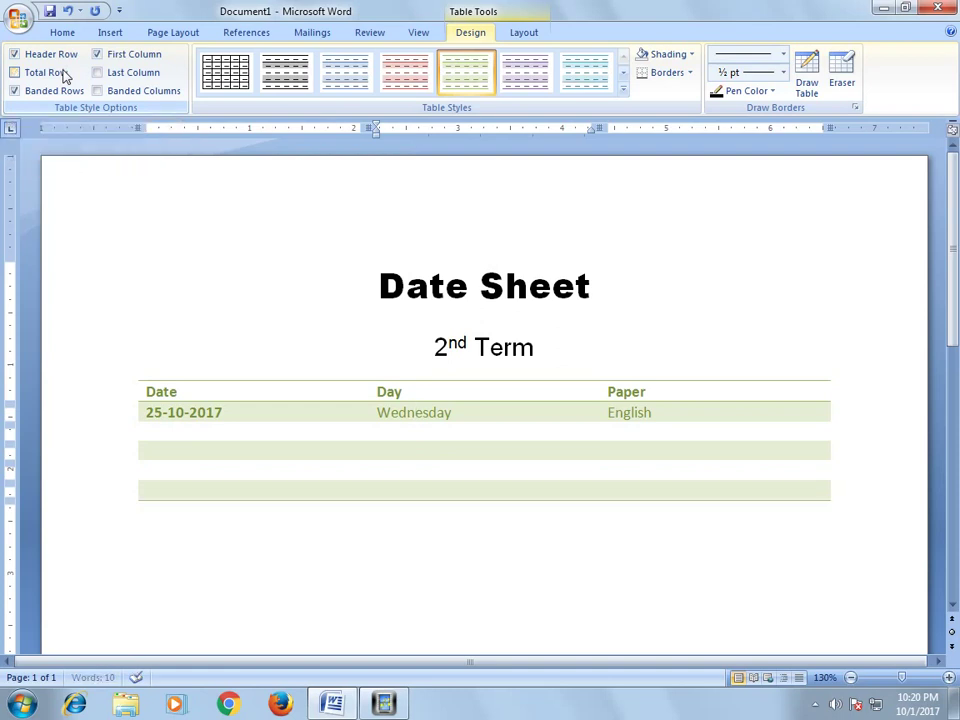
{"action": "left_click", "coordinate": [54, 97]}
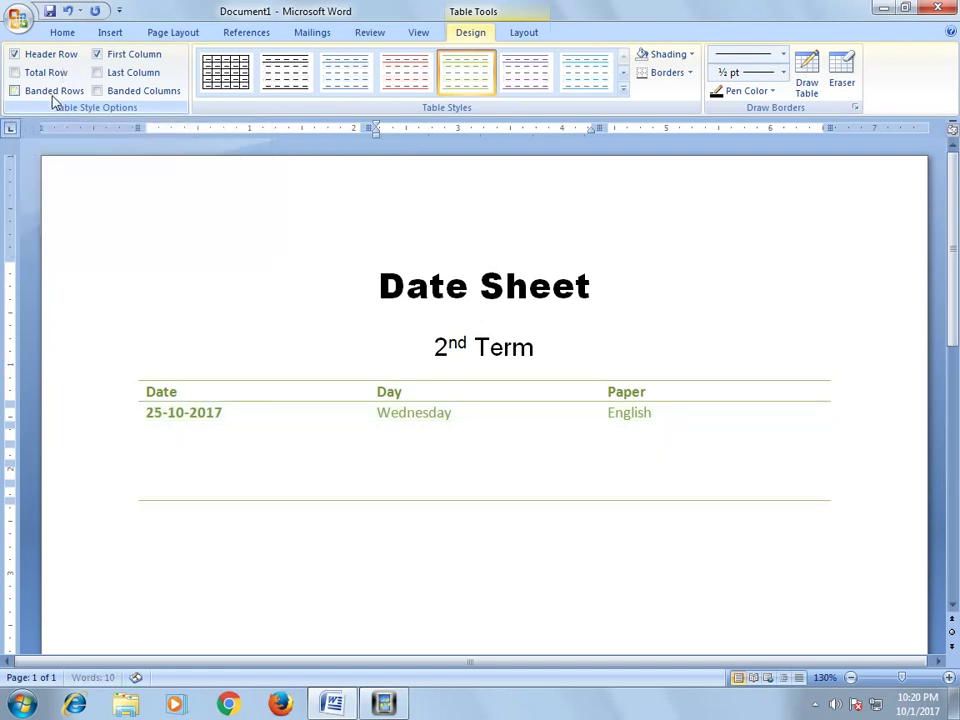
{"action": "left_click", "coordinate": [54, 97]}
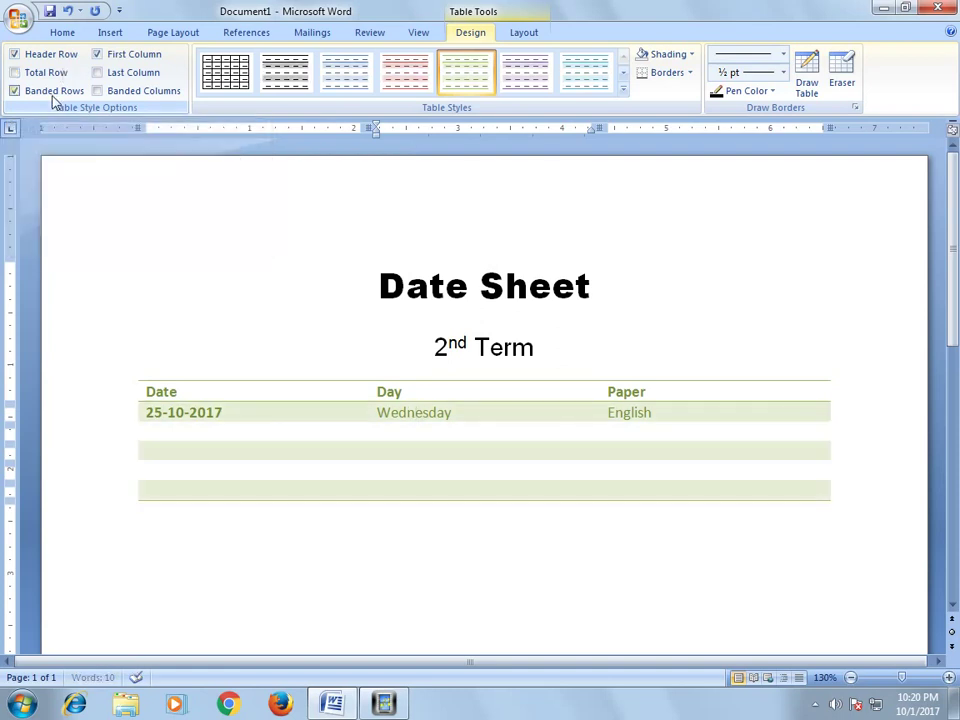
{"action": "left_click", "coordinate": [128, 60]}
{"action": "left_click", "coordinate": [128, 60]}
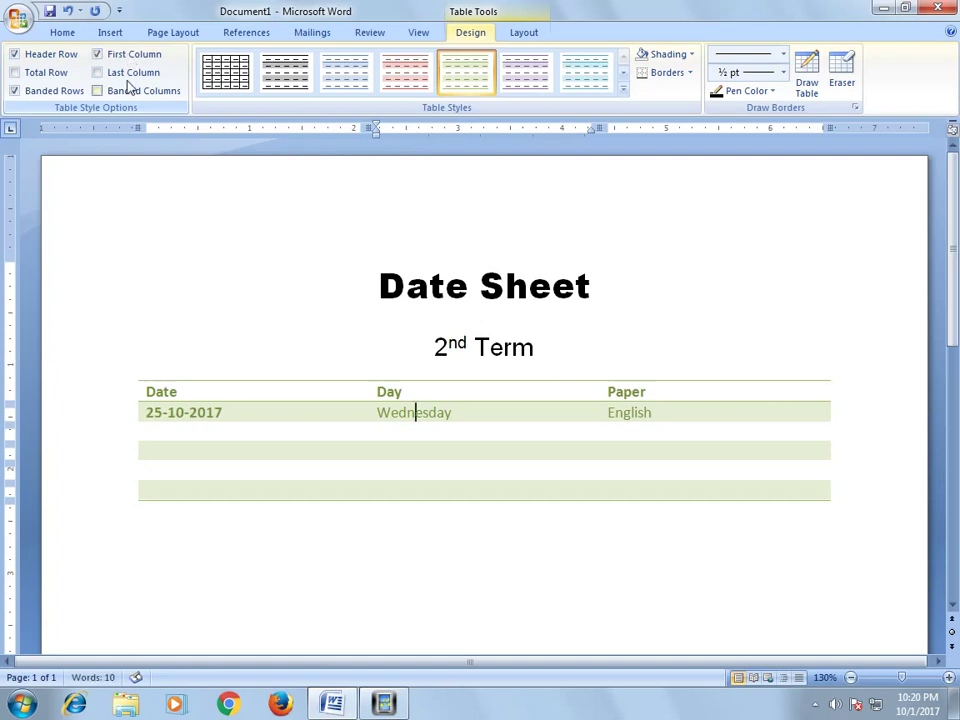
{"action": "left_click", "coordinate": [129, 80]}
{"action": "left_click", "coordinate": [130, 84]}
{"action": "left_click", "coordinate": [128, 92]}
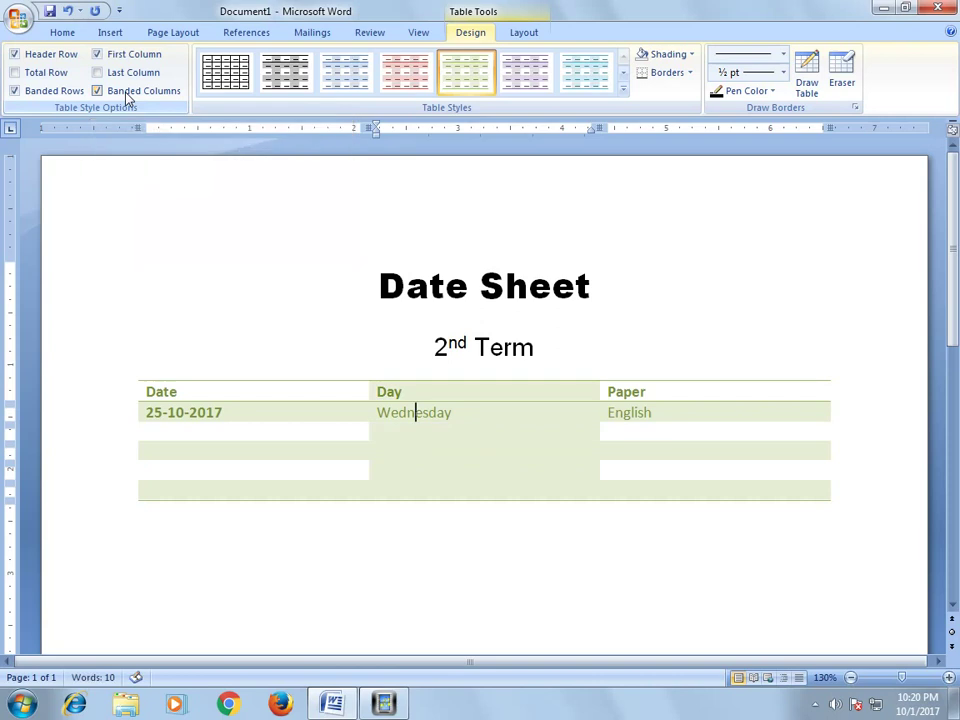
{"action": "left_click", "coordinate": [127, 92]}
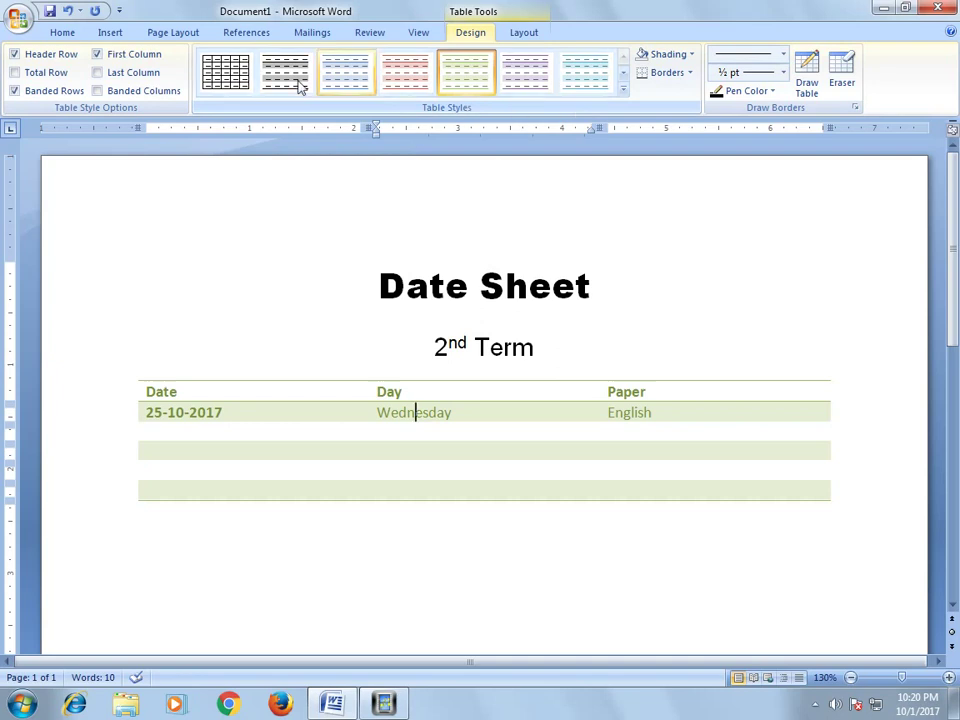
{"action": "left_click", "coordinate": [235, 75]}
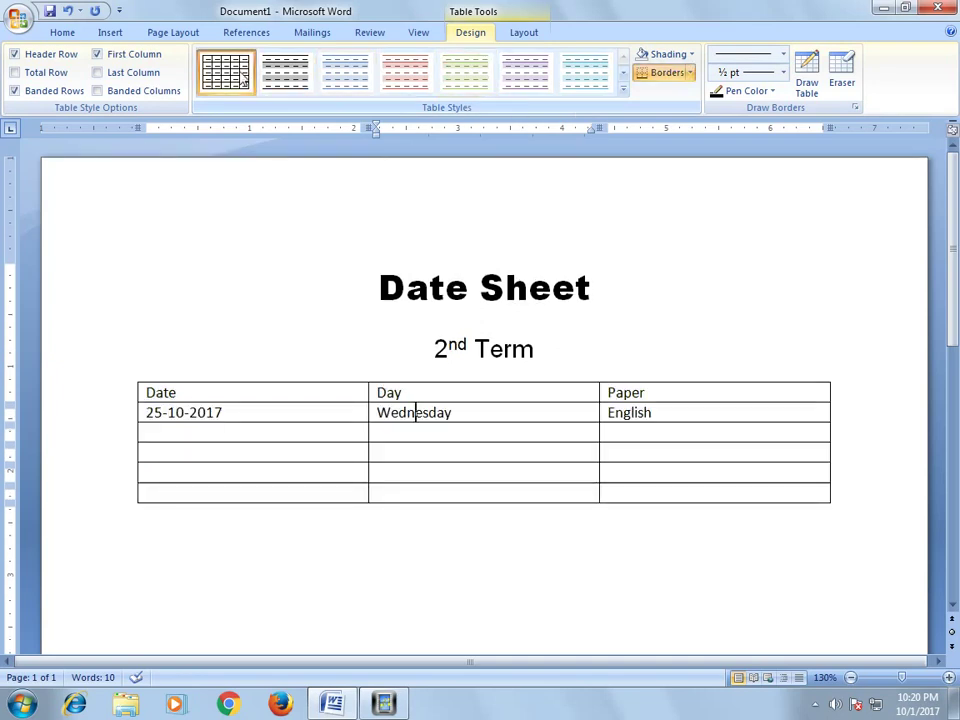
{"action": "left_click", "coordinate": [691, 55]}
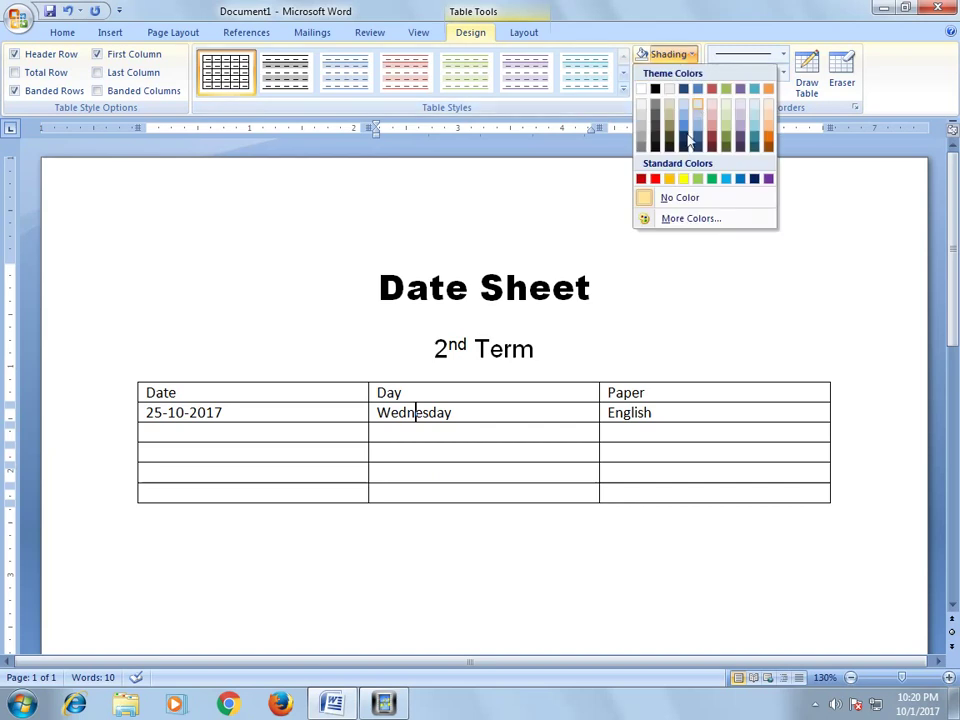
{"action": "left_click", "coordinate": [495, 413]}
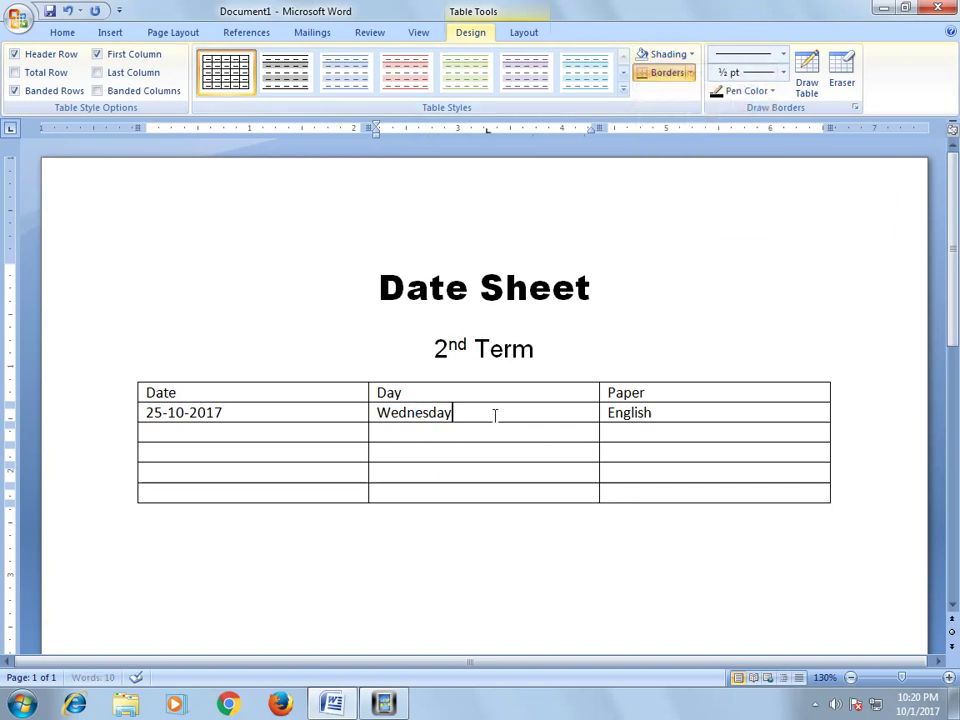
{"action": "left_click", "coordinate": [691, 55]}
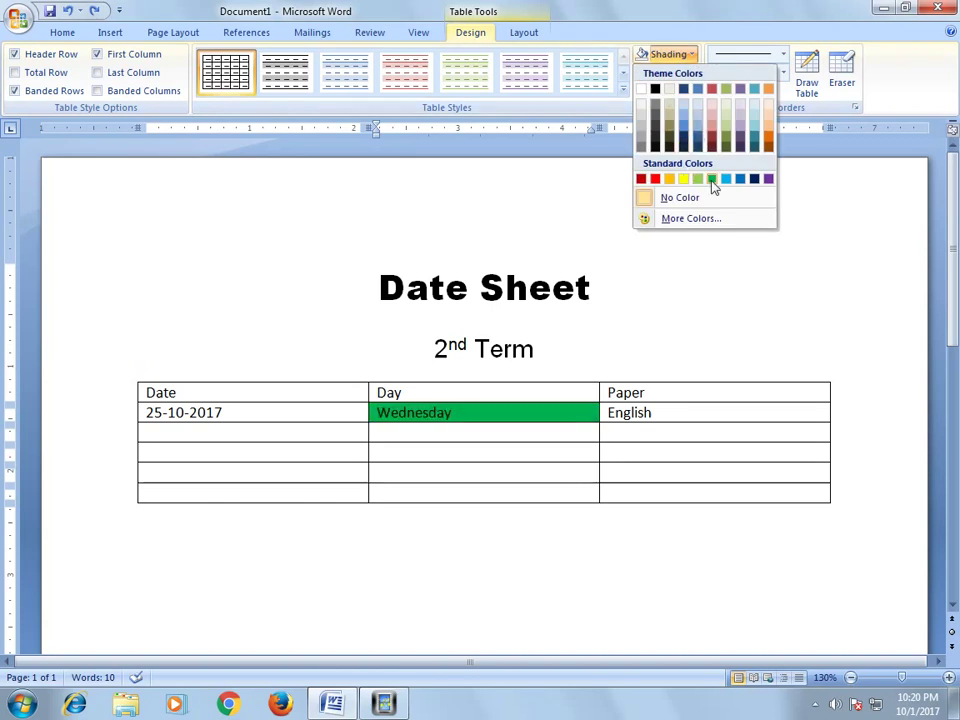
{"action": "left_click", "coordinate": [562, 196]}
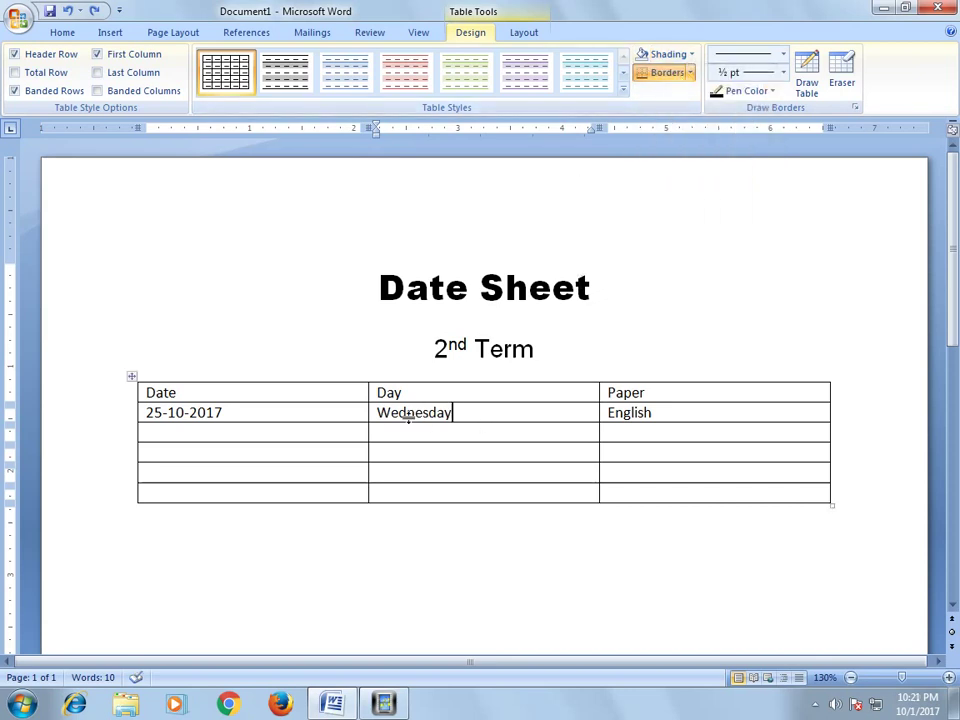
{"action": "left_click_drag", "start_coordinate": [388, 423], "coordinate": [455, 418]}
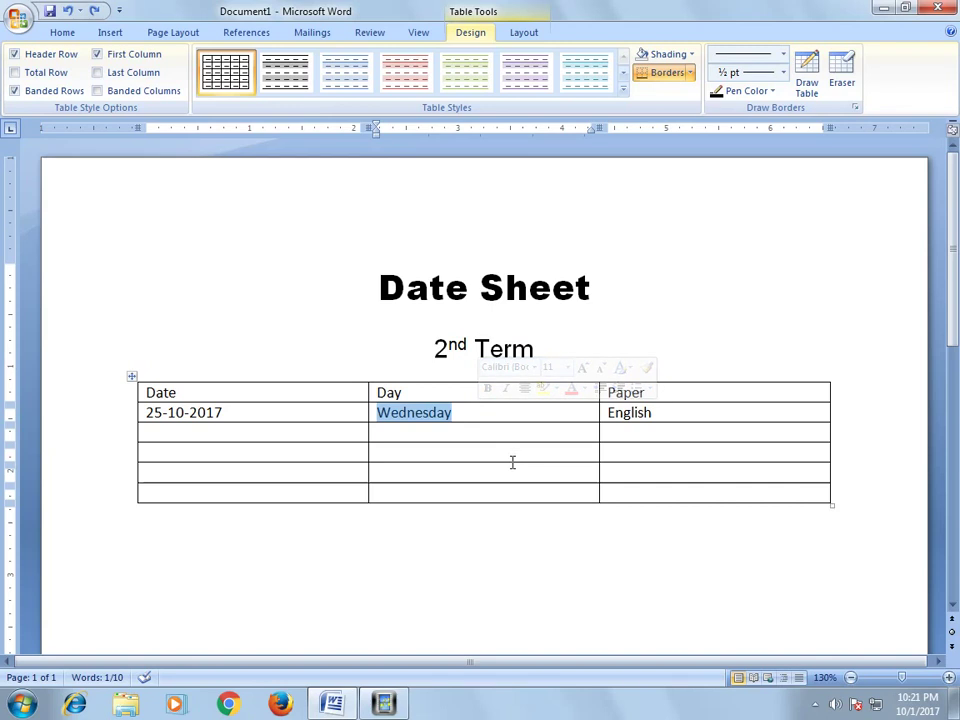
Step: Select the whole Date Sheet table and apply No Border to remove its borders
{"action": "left_click", "coordinate": [690, 73]}
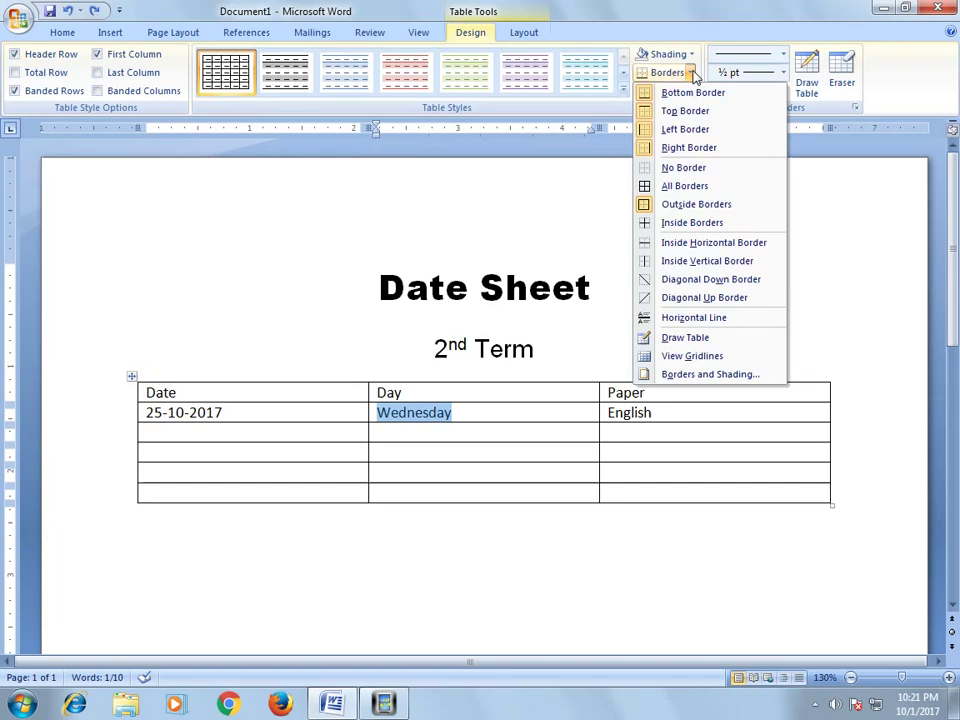
{"action": "left_click", "coordinate": [664, 175]}
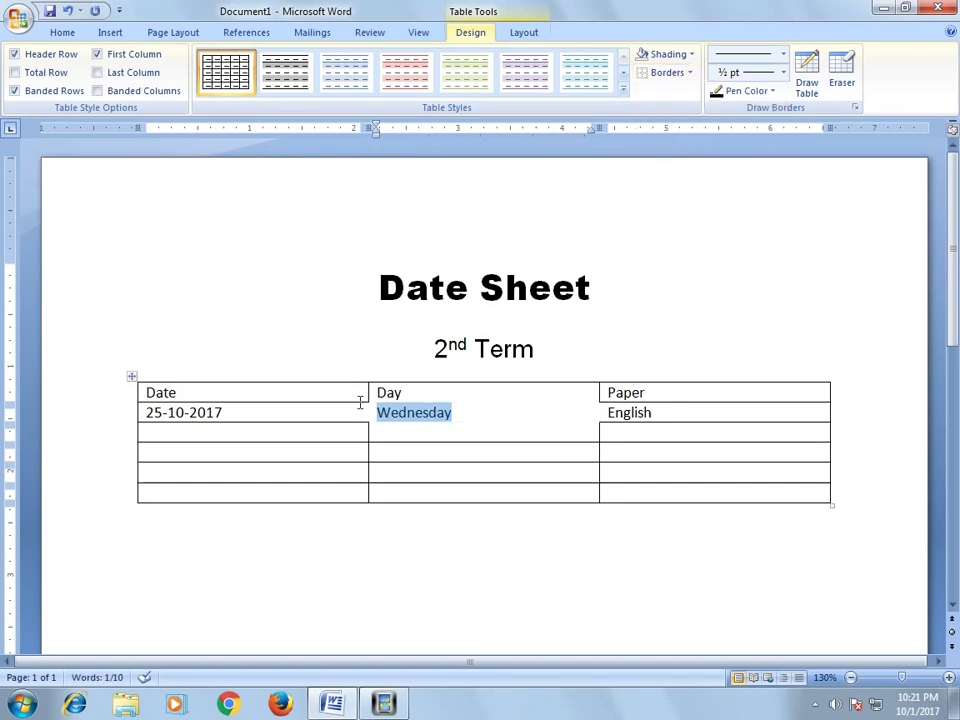
{"action": "left_click_drag", "start_coordinate": [360, 402], "coordinate": [676, 492]}
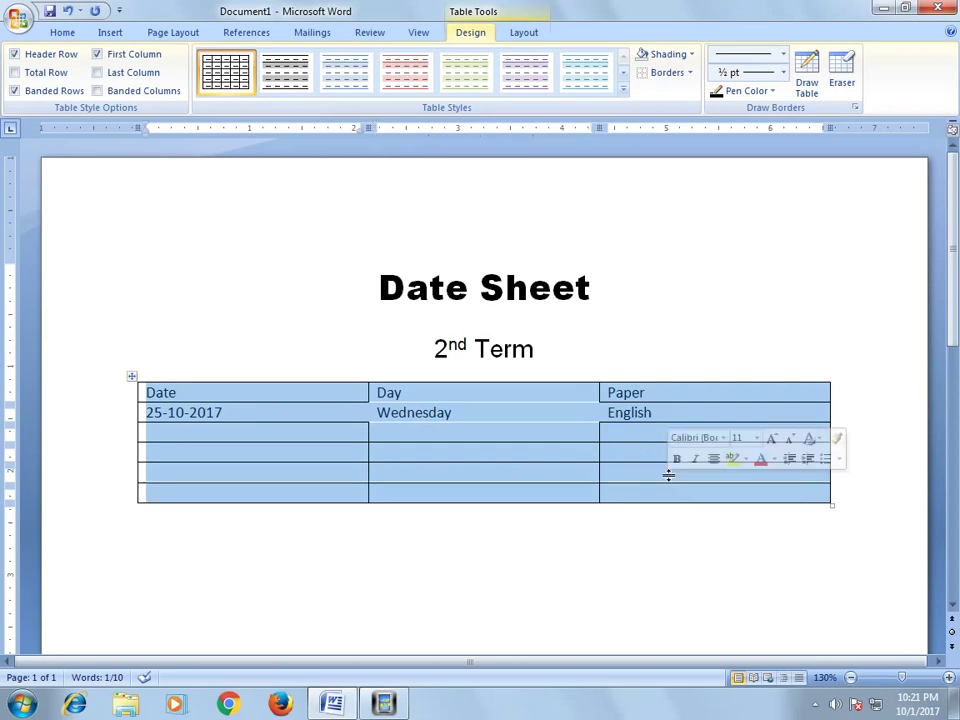
{"action": "left_click", "coordinate": [689, 73]}
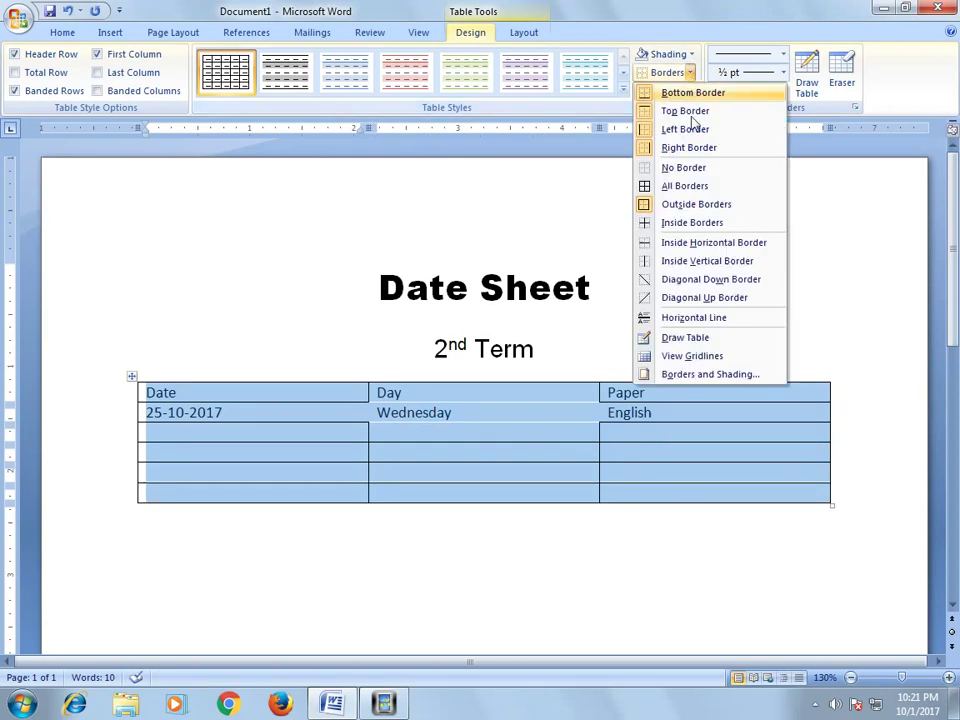
{"action": "left_click", "coordinate": [672, 168]}
{"action": "left_click", "coordinate": [437, 464]}
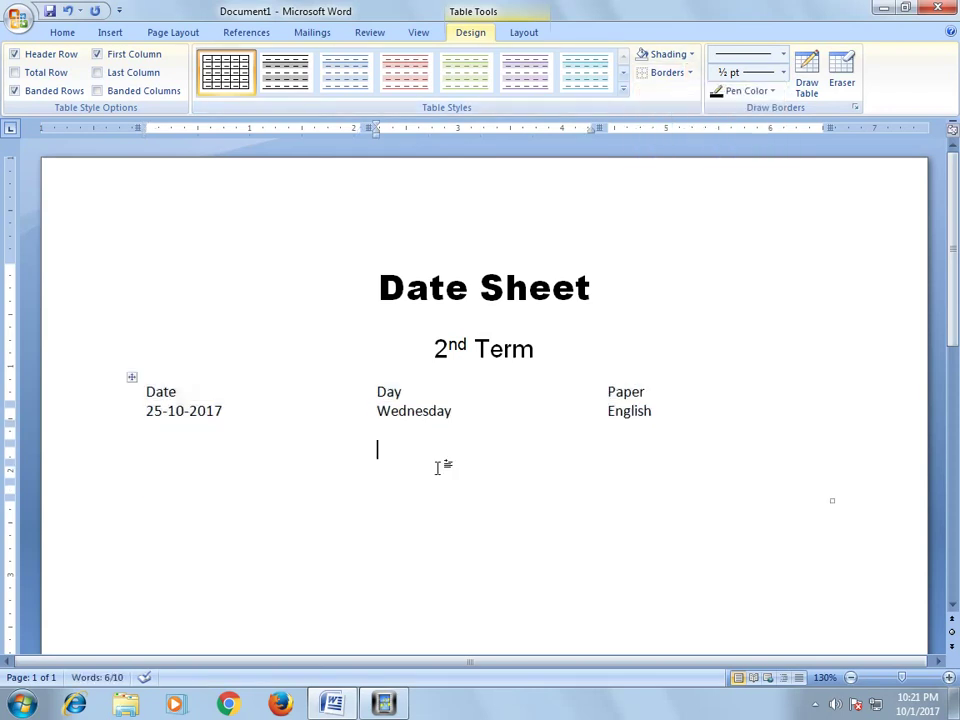
{"action": "left_click", "coordinate": [198, 426]}
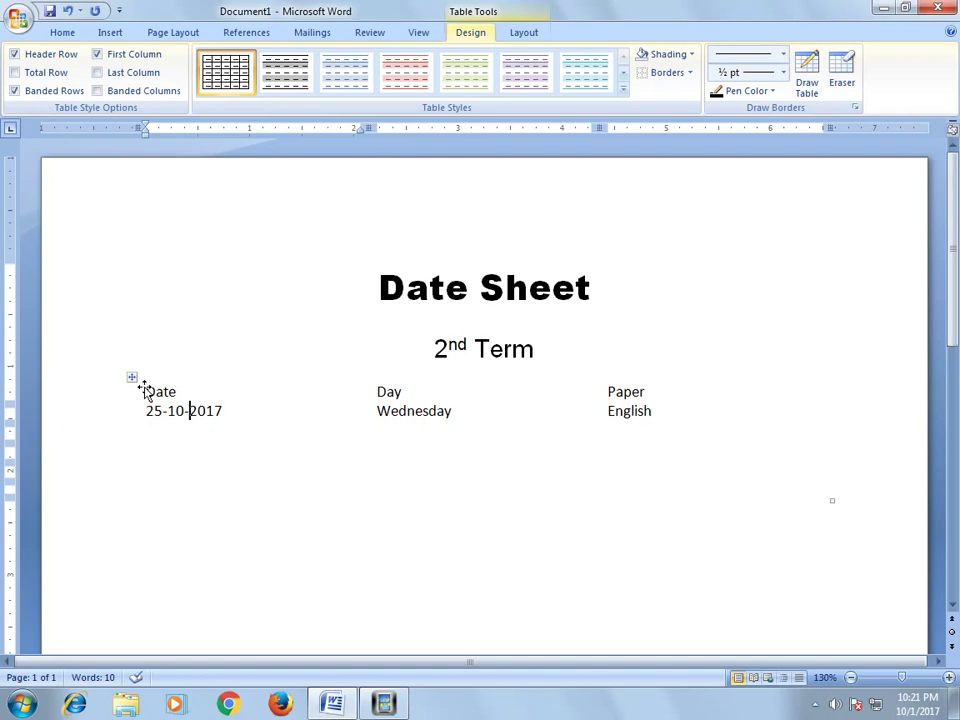
Step: Try dragging the table to a new position, then undo the move
{"action": "mouse_move", "coordinate": [144, 390]}
{"action": "left_mouse_down"}
{"action": "mouse_move", "coordinate": [227, 394]}
{"action": "mouse_move", "coordinate": [180, 478]}
{"action": "left_mouse_up"}
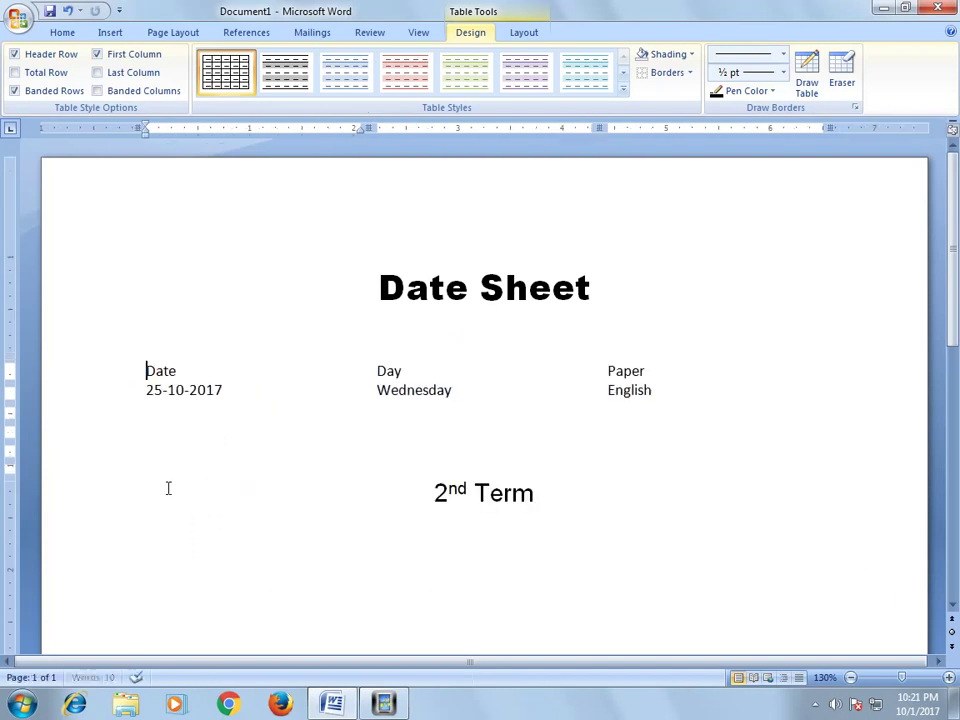
{"action": "left_click", "coordinate": [68, 11]}
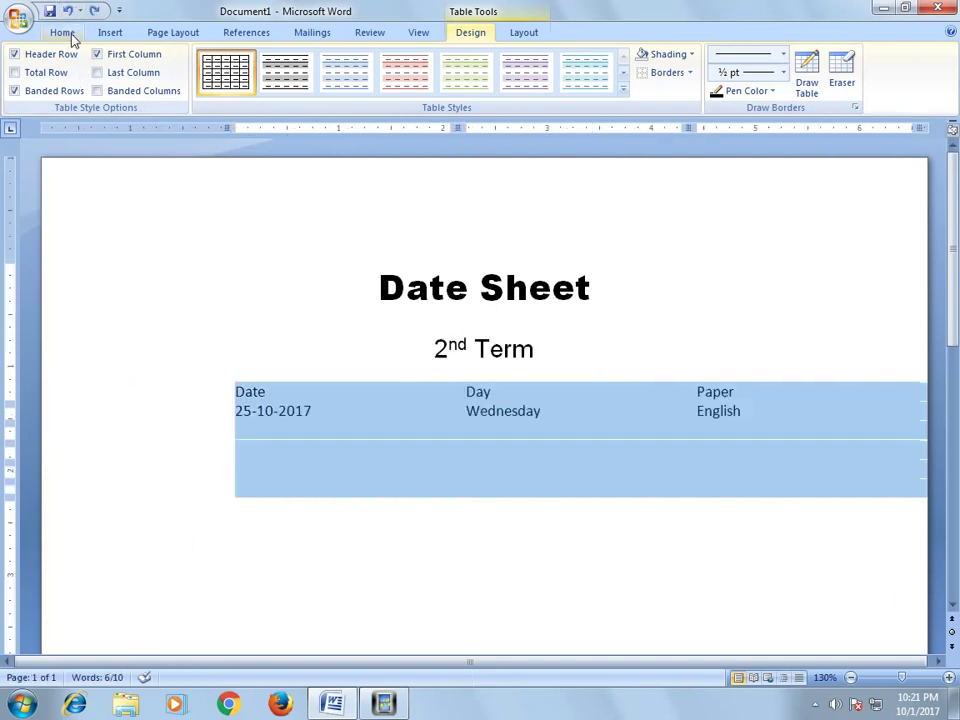
{"action": "left_click", "coordinate": [68, 11]}
{"action": "left_click", "coordinate": [335, 429]}
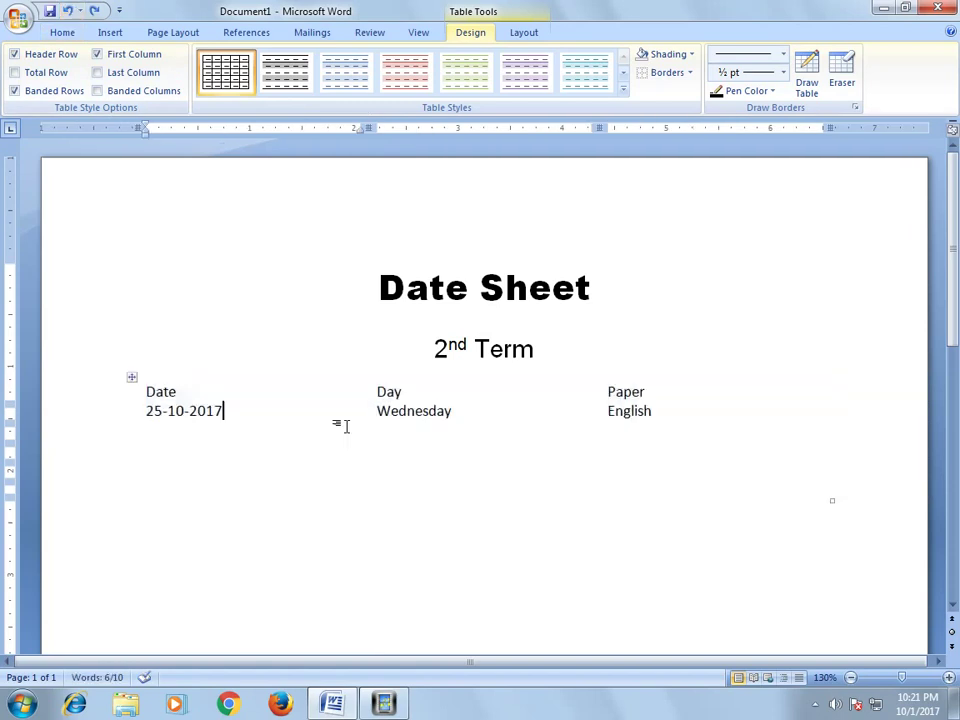
Step: Select the table rows, apply All Borders, then switch the borders off again
{"action": "left_click_drag", "start_coordinate": [237, 400], "coordinate": [698, 462]}
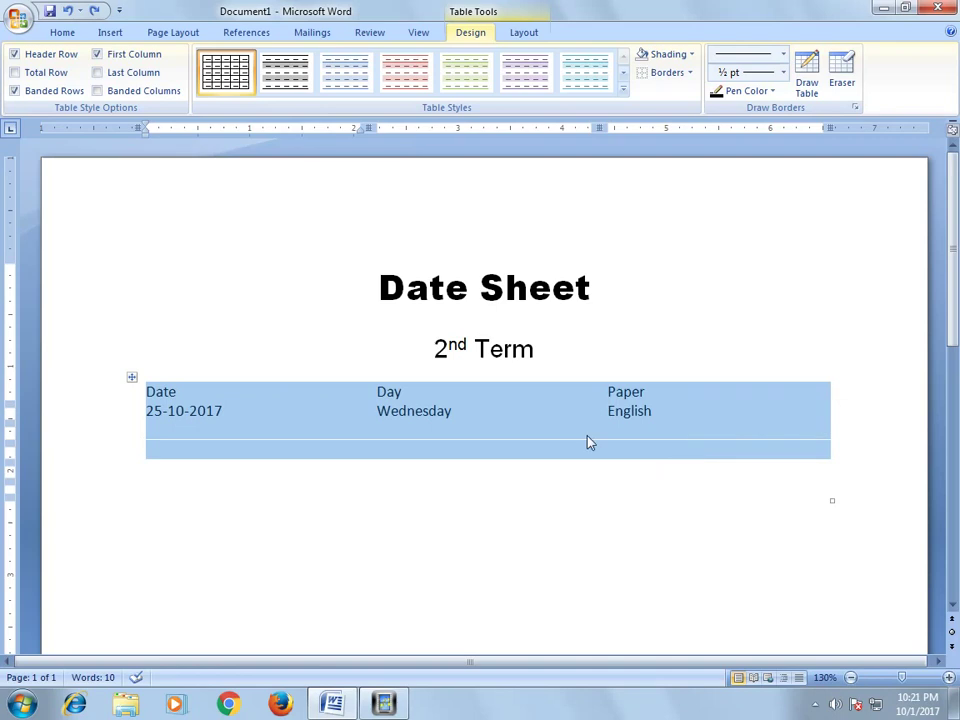
{"action": "left_click", "coordinate": [224, 402]}
{"action": "left_click_drag", "start_coordinate": [217, 408], "coordinate": [754, 508]}
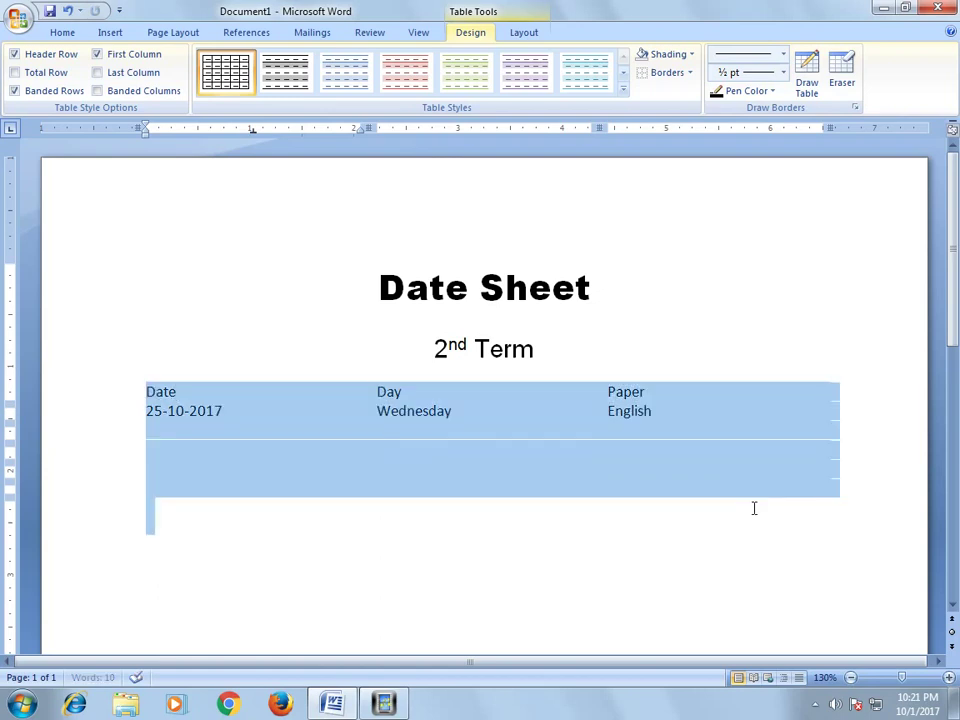
{"action": "left_click_drag", "start_coordinate": [748, 505], "coordinate": [739, 499]}
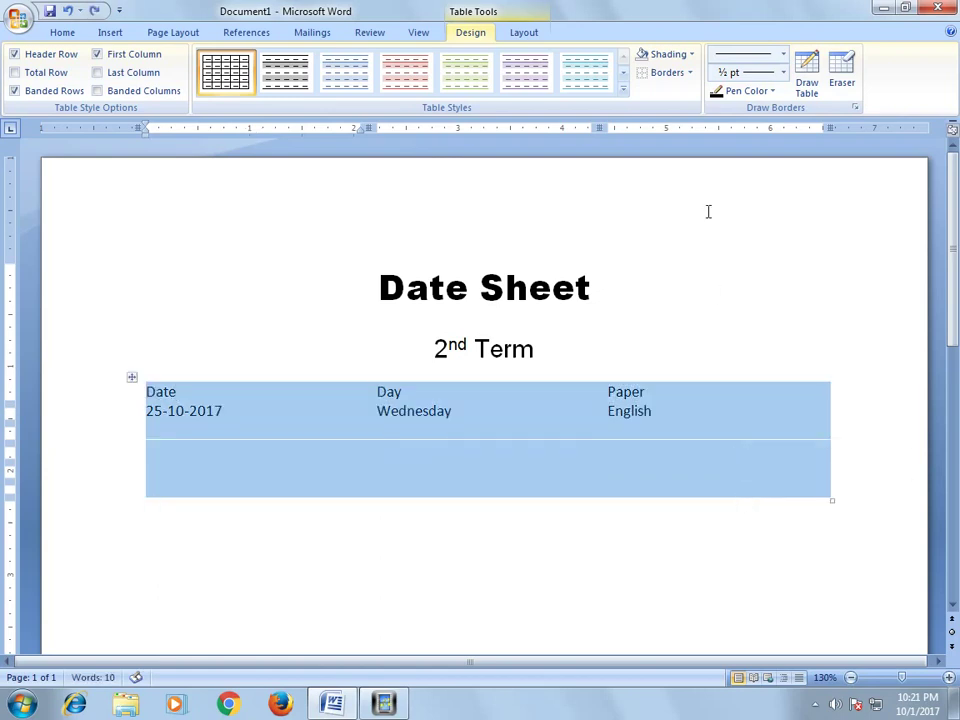
{"action": "left_click", "coordinate": [690, 74]}
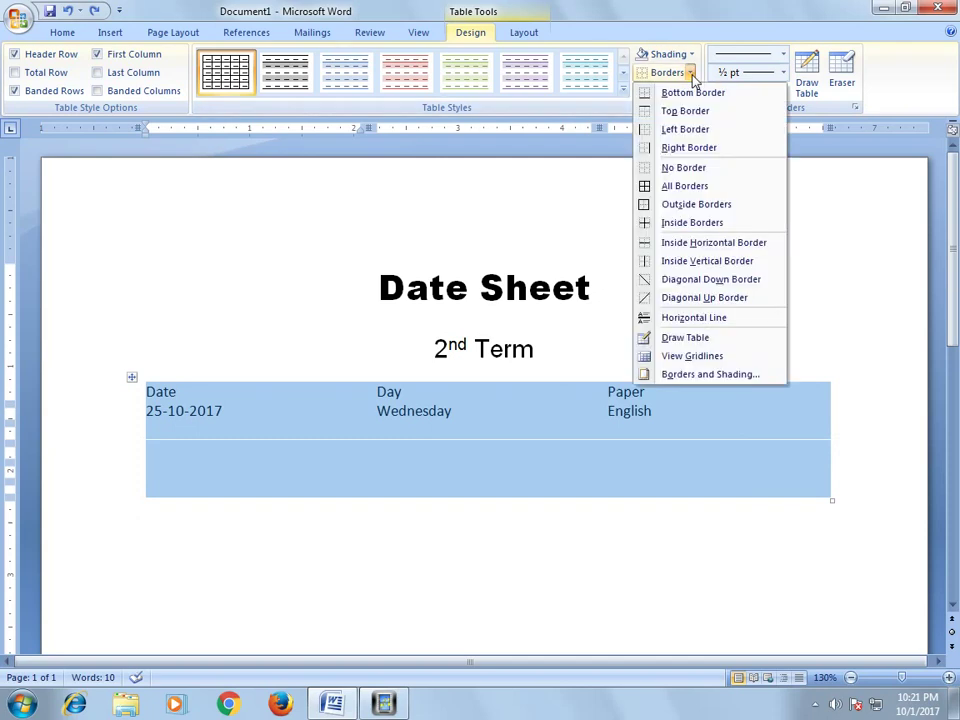
{"action": "left_click", "coordinate": [685, 186]}
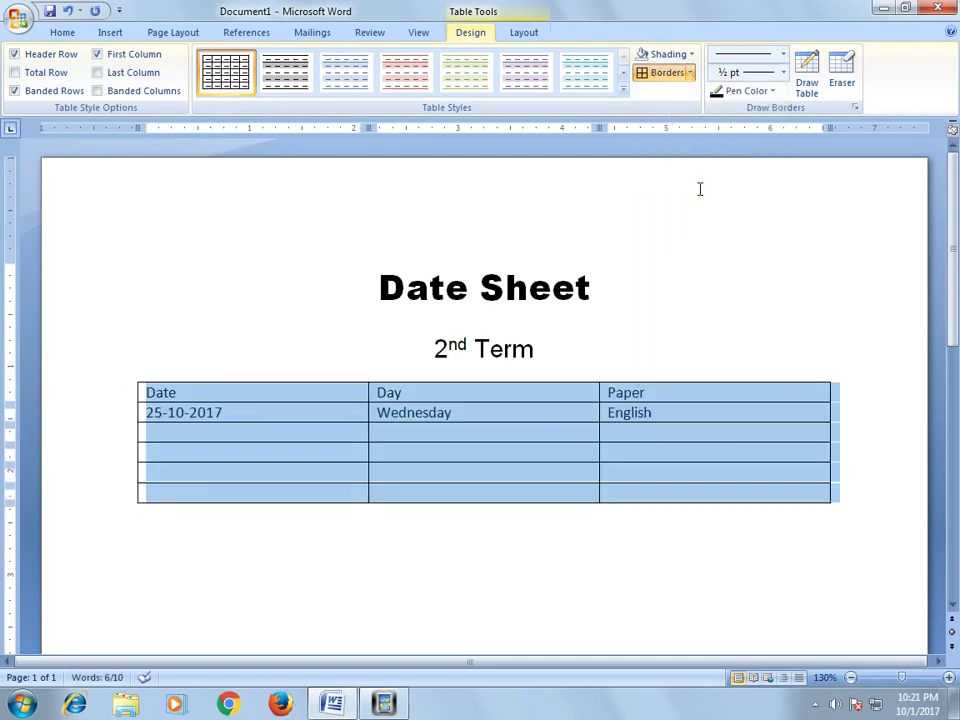
{"action": "left_click", "coordinate": [682, 84]}
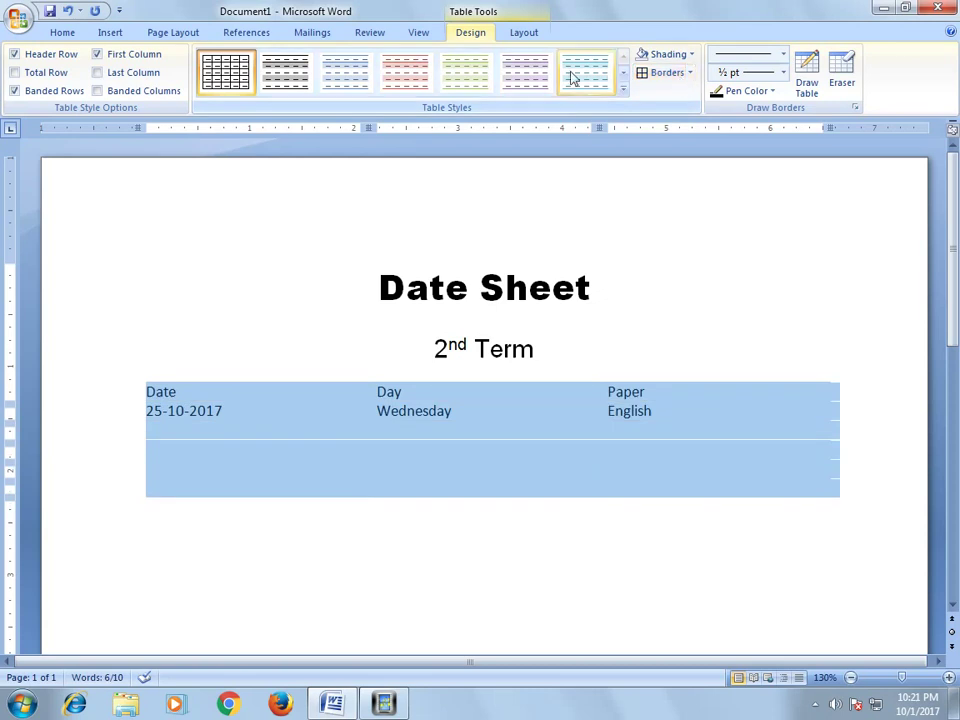
{"action": "left_click", "coordinate": [531, 38]}
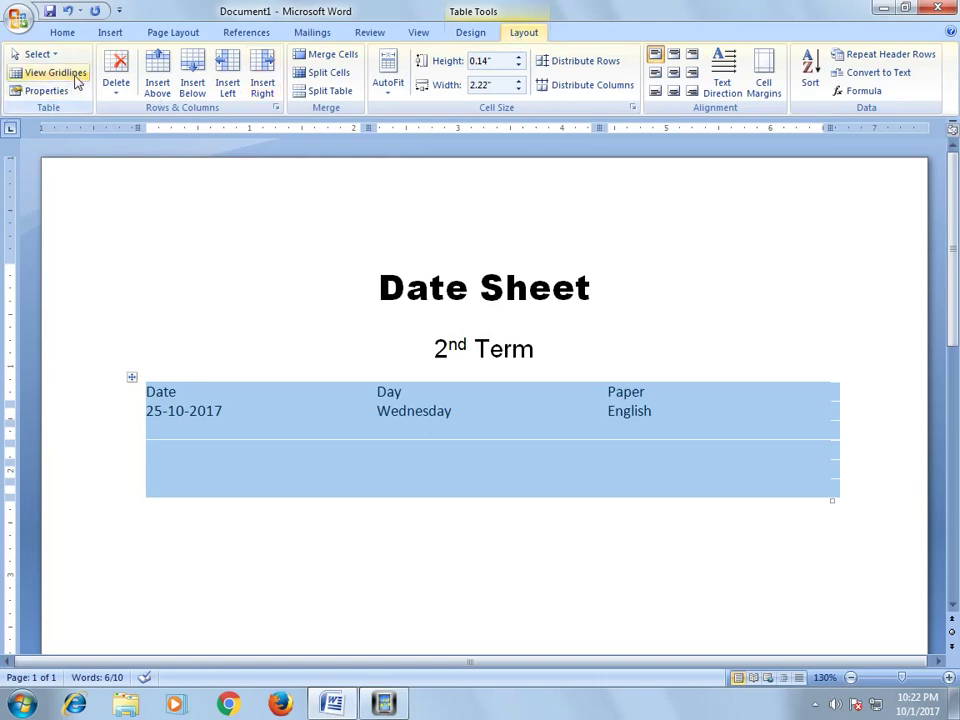
Step: Turn on View Gridlines to show dashed gridlines, then select all table rows
{"action": "left_click", "coordinate": [78, 76]}
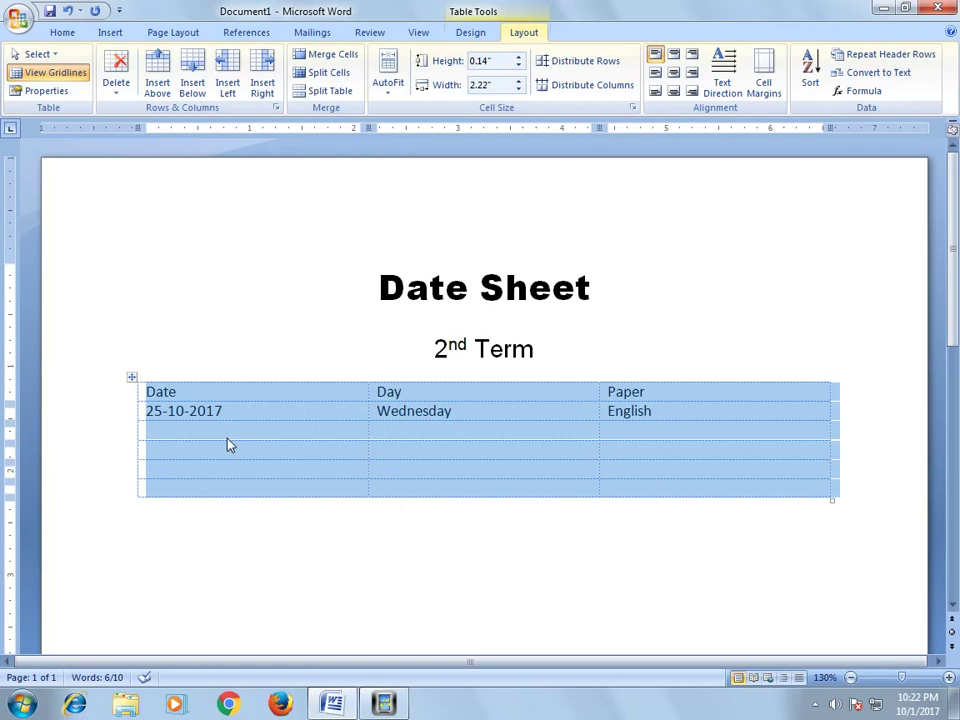
{"action": "left_click", "coordinate": [234, 446]}
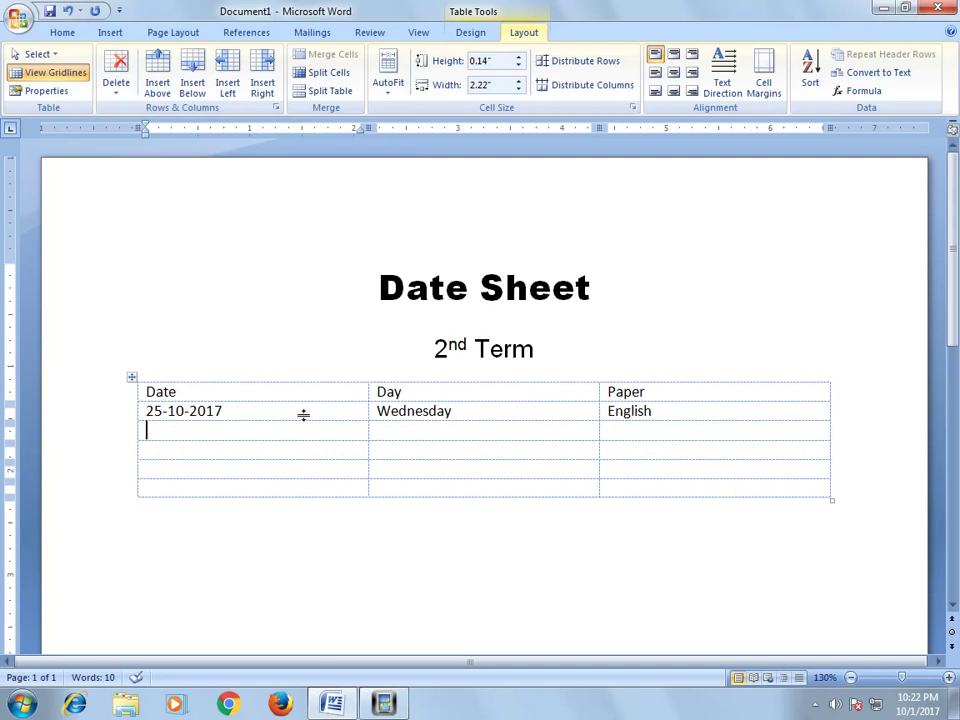
{"action": "left_click_drag", "start_coordinate": [297, 404], "coordinate": [647, 489]}
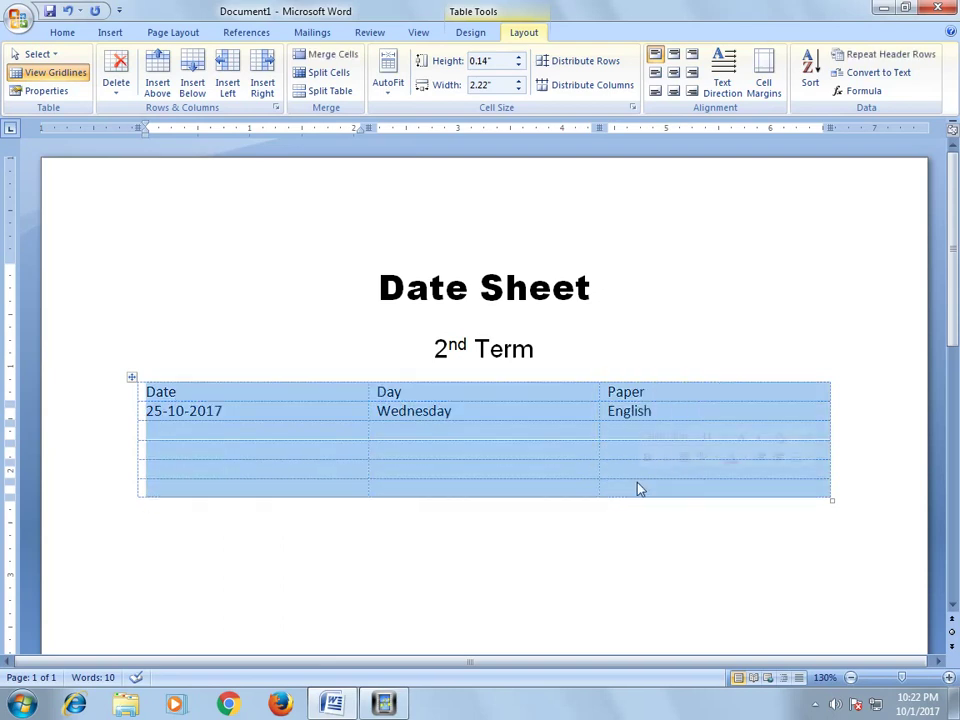
Step: Apply All Borders from the Design tab so every Date Sheet table cell has a solid border
{"action": "left_click", "coordinate": [469, 33]}
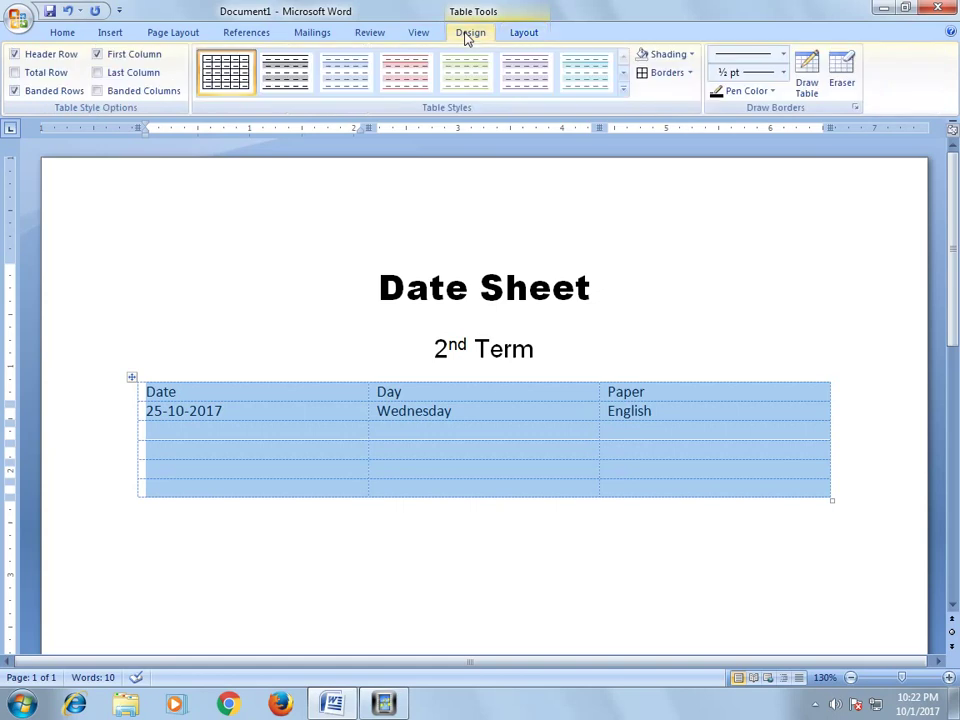
{"action": "left_click", "coordinate": [690, 74]}
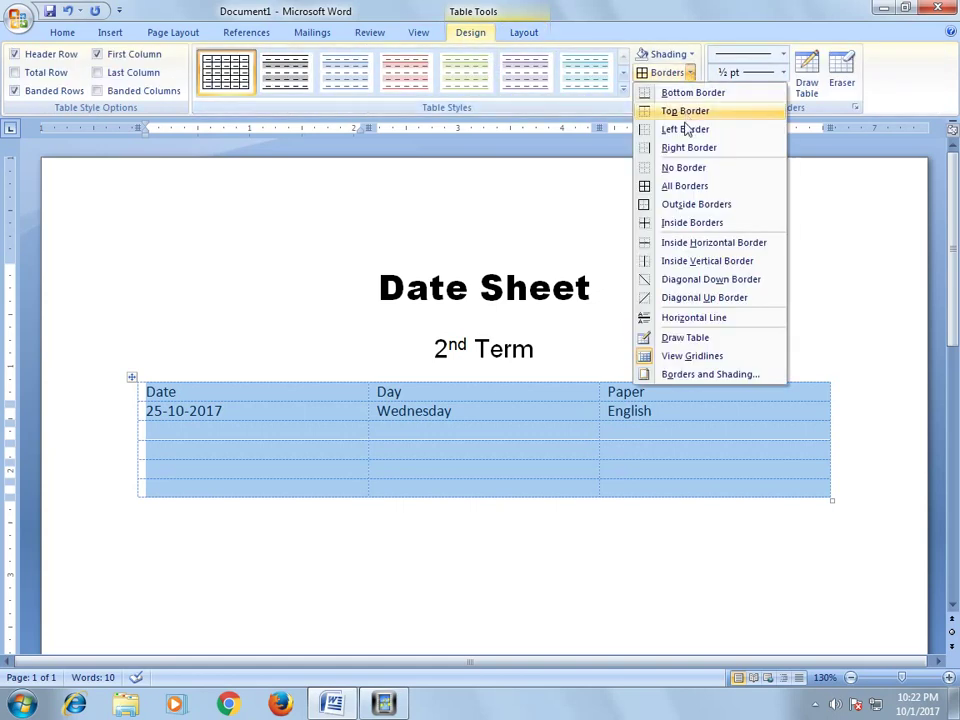
{"action": "left_click", "coordinate": [686, 186]}
{"action": "left_click", "coordinate": [450, 432]}
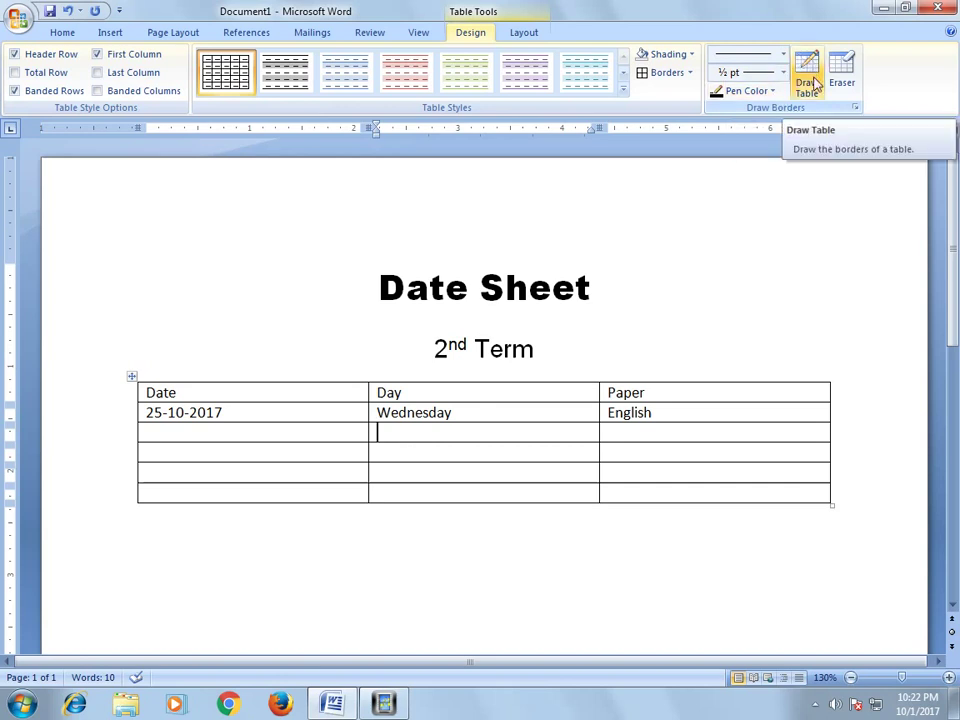
Step: With Draw Table, draw a rectangle below the Date Sheet table and split it with three column lines
{"action": "left_click", "coordinate": [812, 83]}
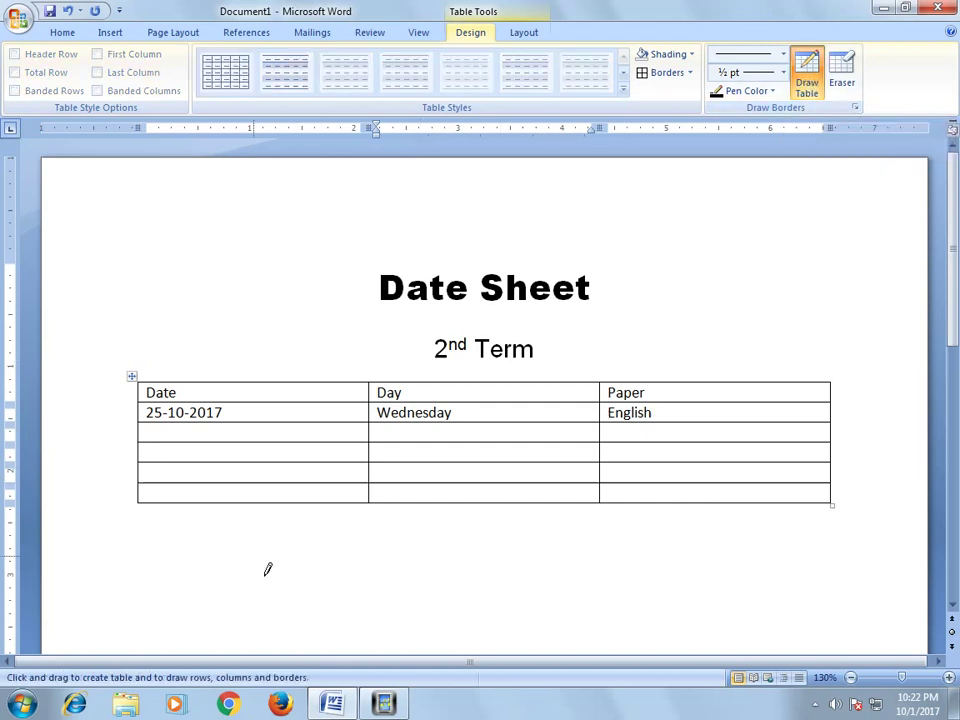
{"action": "mouse_move", "coordinate": [243, 552]}
{"action": "left_mouse_down"}
{"action": "mouse_move", "coordinate": [680, 649]}
{"action": "mouse_move", "coordinate": [668, 606]}
{"action": "left_mouse_up"}
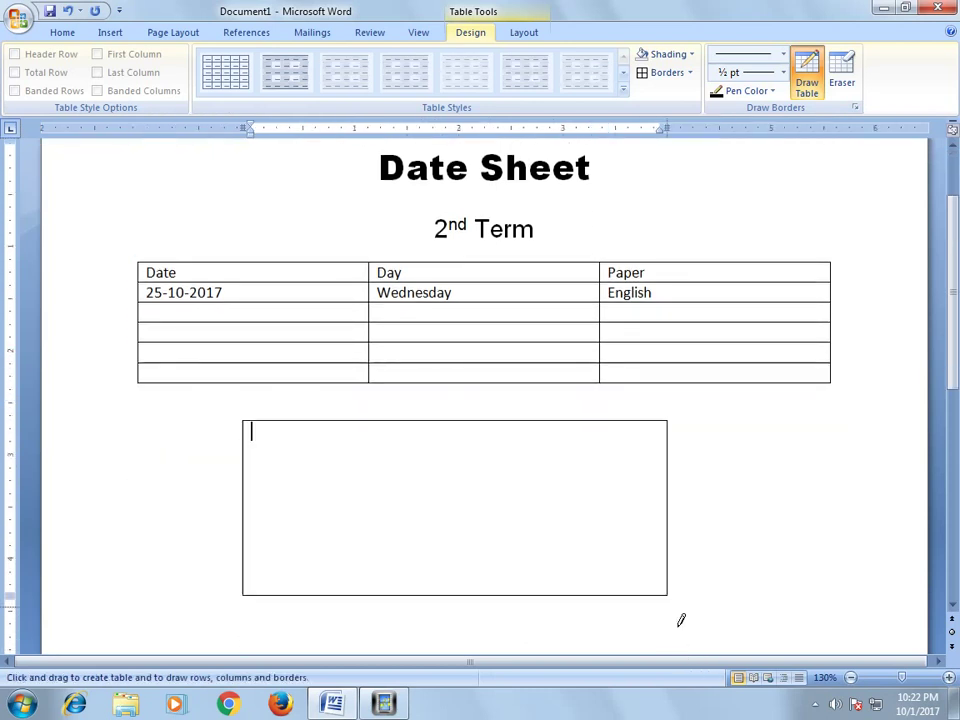
{"action": "left_click_drag", "start_coordinate": [374, 424], "coordinate": [374, 590]}
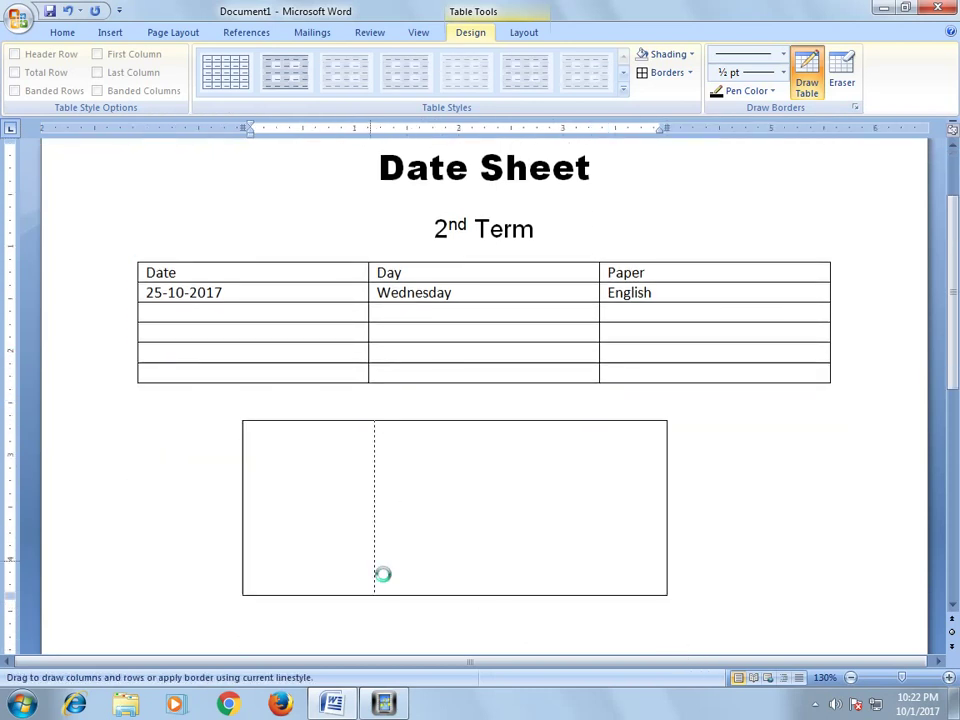
{"action": "left_click_drag", "start_coordinate": [494, 424], "coordinate": [501, 579]}
{"action": "left_click_drag", "start_coordinate": [568, 424], "coordinate": [568, 572]}
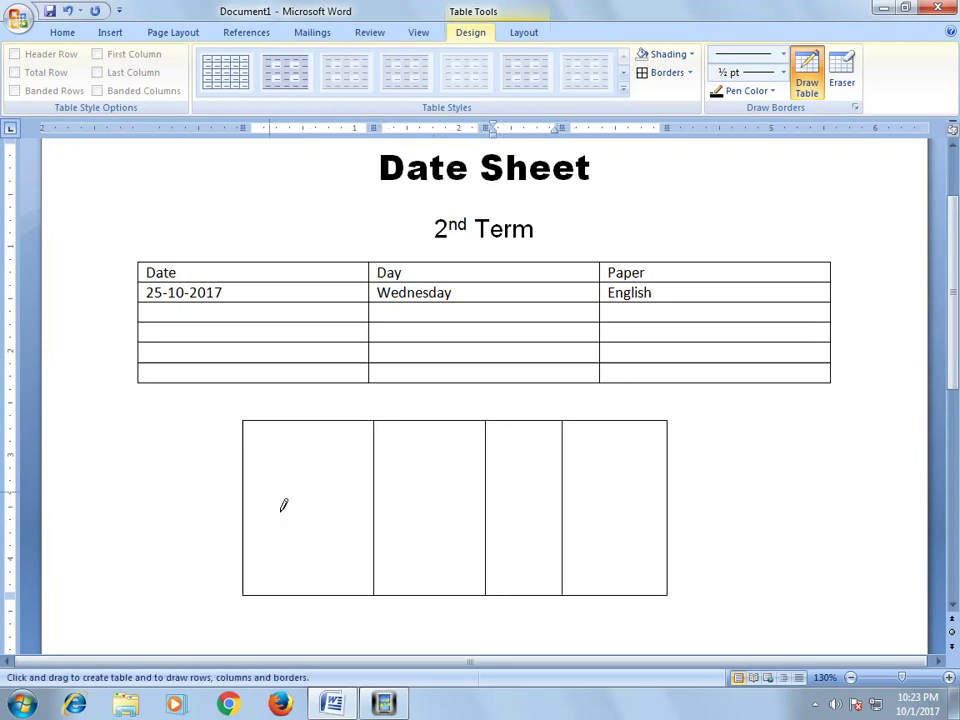
Step: Draw four row lines across the new table to make five rows
{"action": "left_click_drag", "start_coordinate": [258, 459], "coordinate": [600, 458]}
{"action": "left_click_drag", "start_coordinate": [250, 501], "coordinate": [656, 501]}
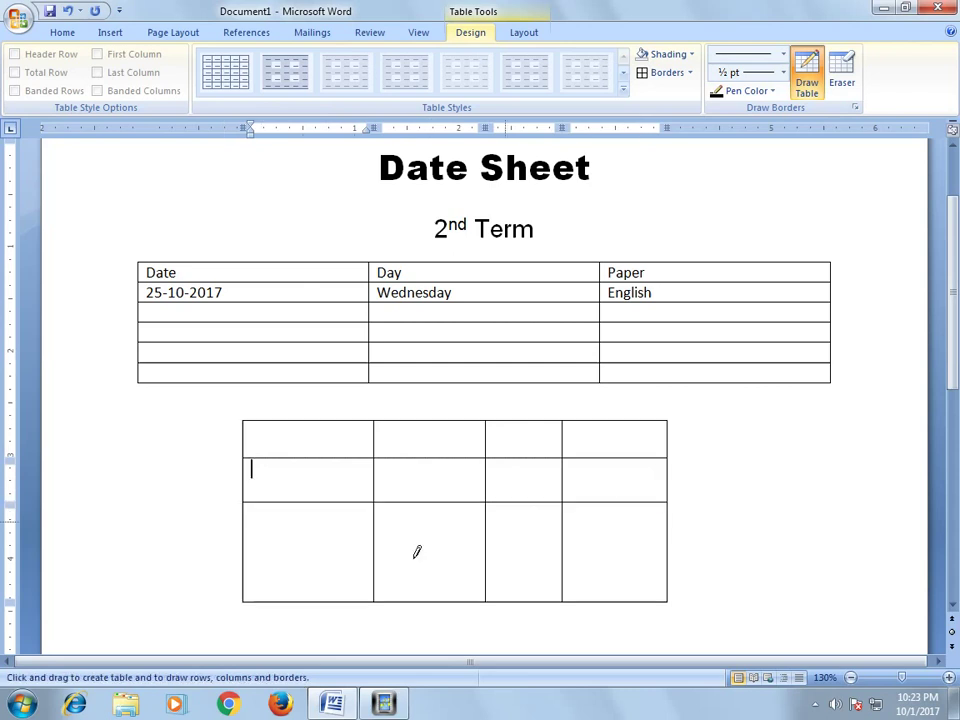
{"action": "left_click_drag", "start_coordinate": [262, 548], "coordinate": [651, 551]}
{"action": "left_click_drag", "start_coordinate": [250, 575], "coordinate": [647, 578]}
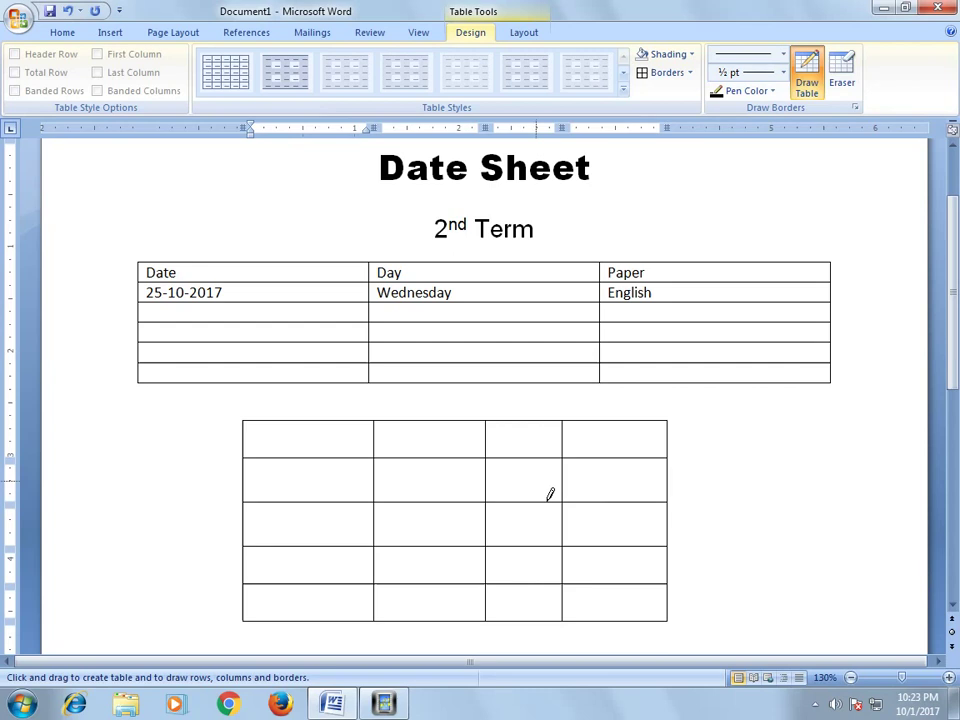
Step: Draw a thick 3 pt black top border over the two middle columns
{"action": "left_click", "coordinate": [783, 54]}
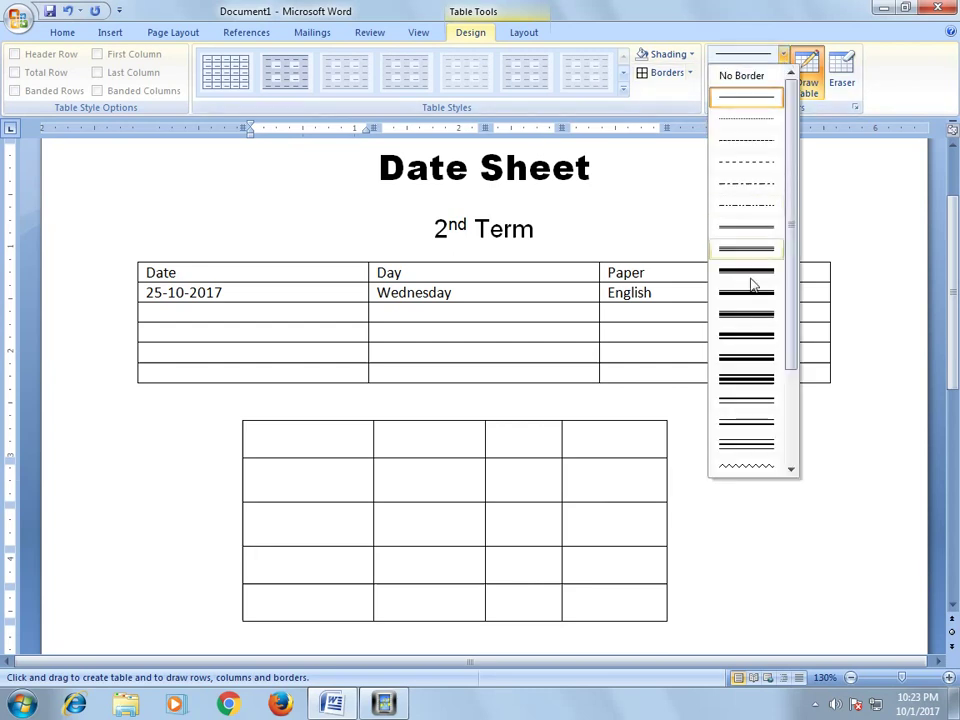
{"action": "left_click", "coordinate": [748, 367]}
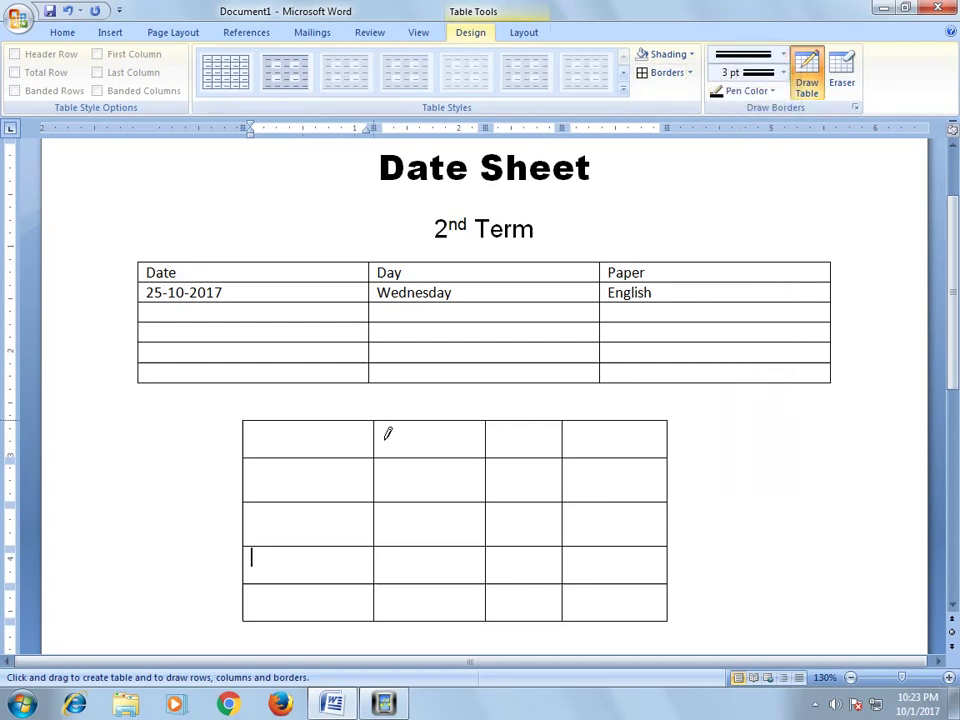
{"action": "left_click_drag", "start_coordinate": [388, 432], "coordinate": [558, 428]}
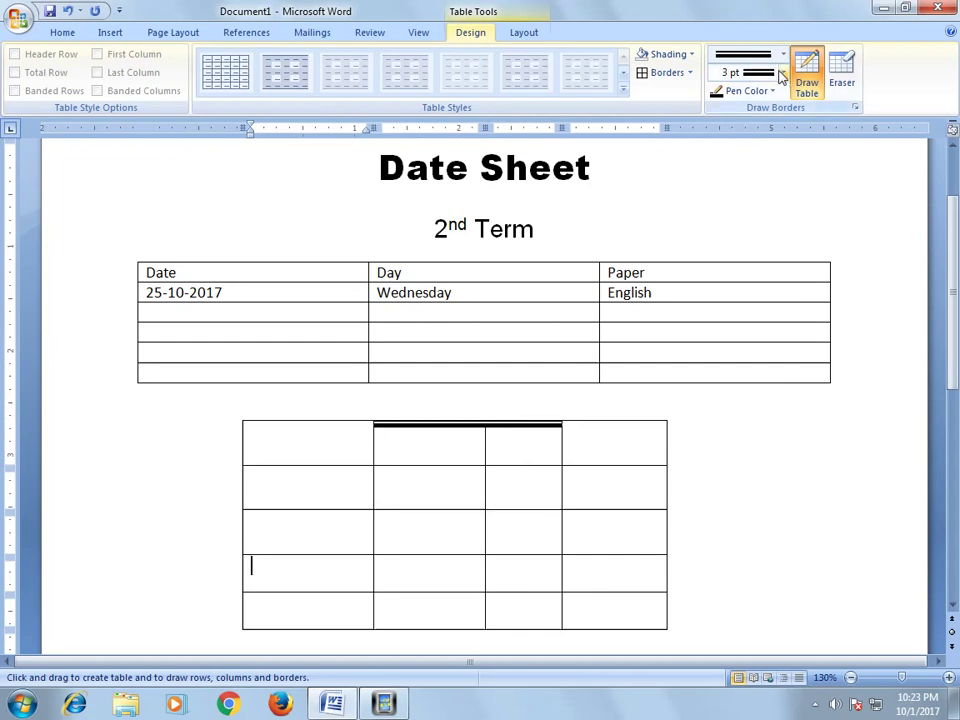
Step: Draw a 6 pt border beneath the middle columns' first row
{"action": "left_click", "coordinate": [783, 75]}
{"action": "left_click", "coordinate": [740, 266]}
{"action": "left_click_drag", "start_coordinate": [381, 476], "coordinate": [558, 474]}
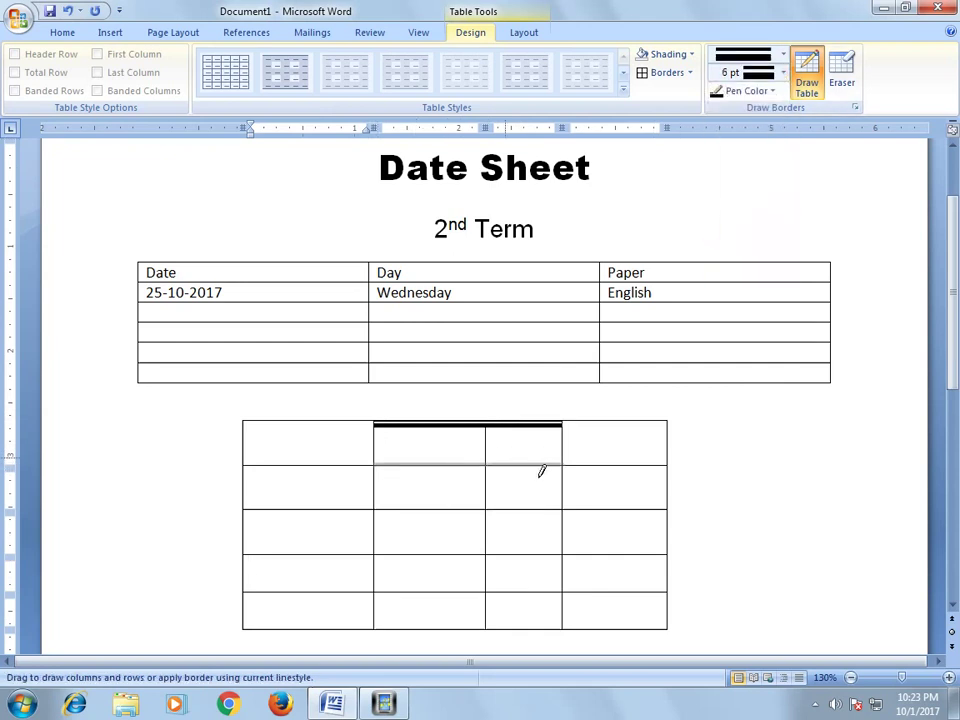
Step: Draw a red 6 pt border beneath the middle columns' second row
{"action": "left_click", "coordinate": [769, 93]}
{"action": "left_click", "coordinate": [737, 236]}
{"action": "left_click_drag", "start_coordinate": [374, 537], "coordinate": [562, 535]}
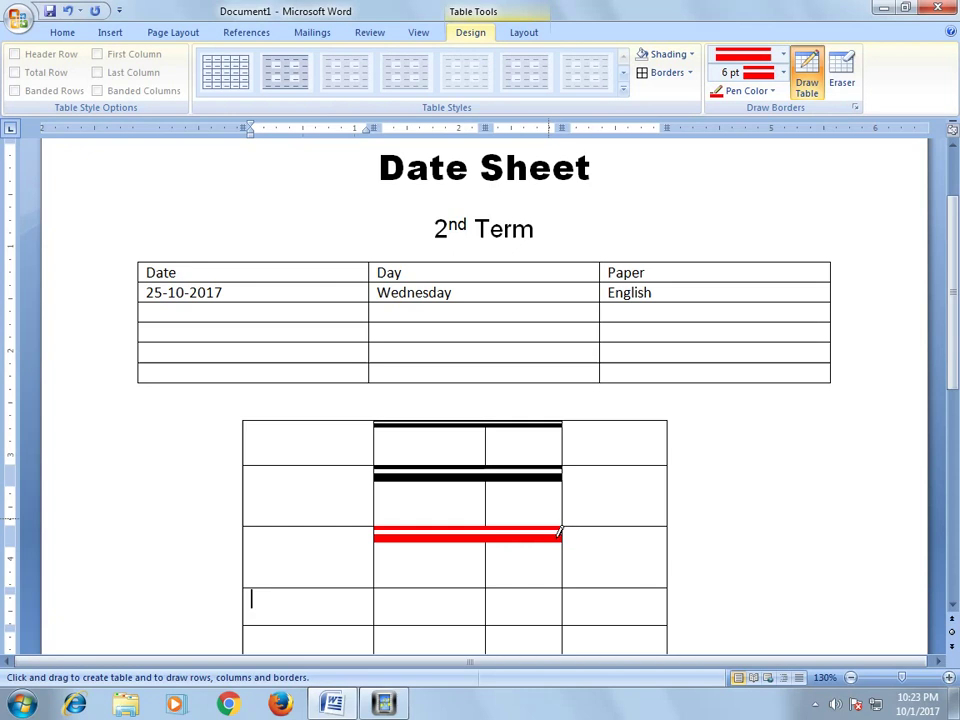
Step: Erase the second column's thick row border, red border and thick top border
{"action": "left_click", "coordinate": [840, 78]}
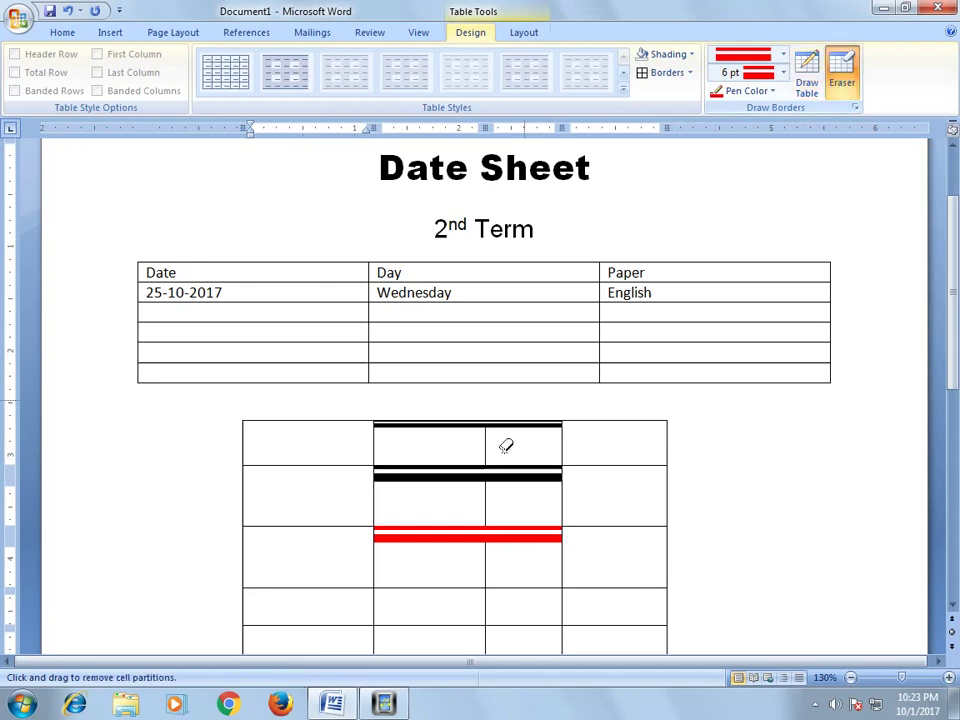
{"action": "left_click", "coordinate": [445, 493]}
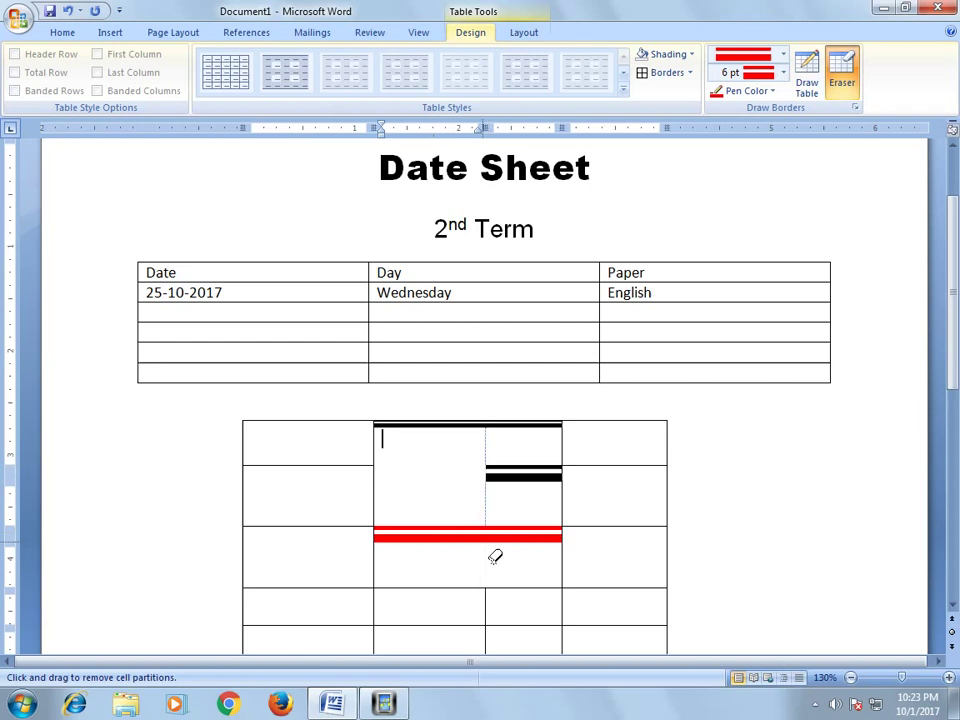
{"action": "left_click", "coordinate": [450, 553]}
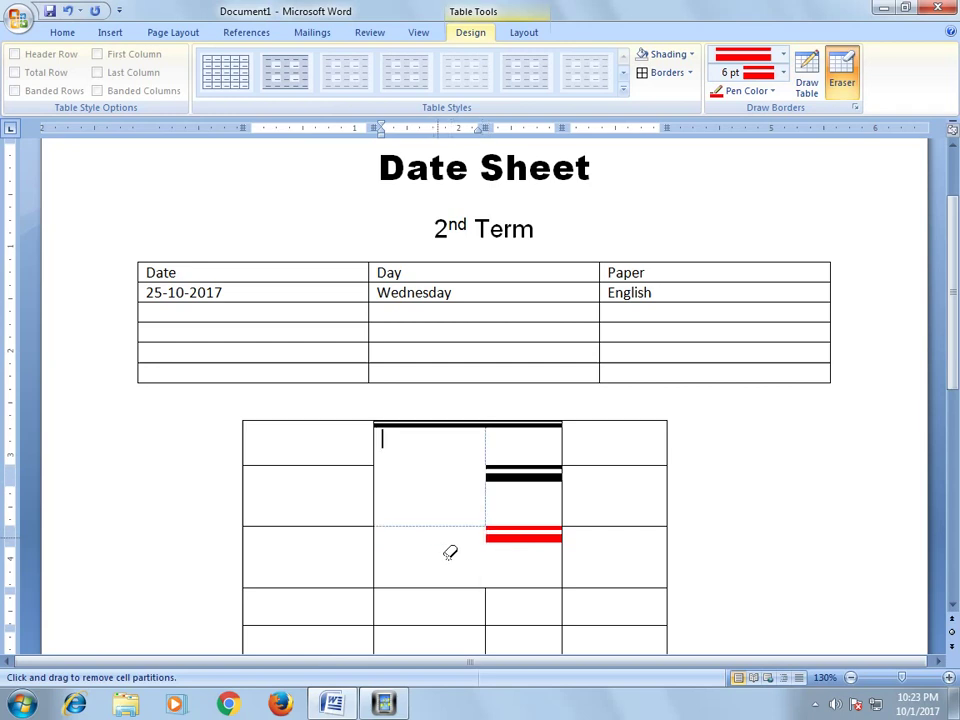
{"action": "left_click", "coordinate": [401, 426]}
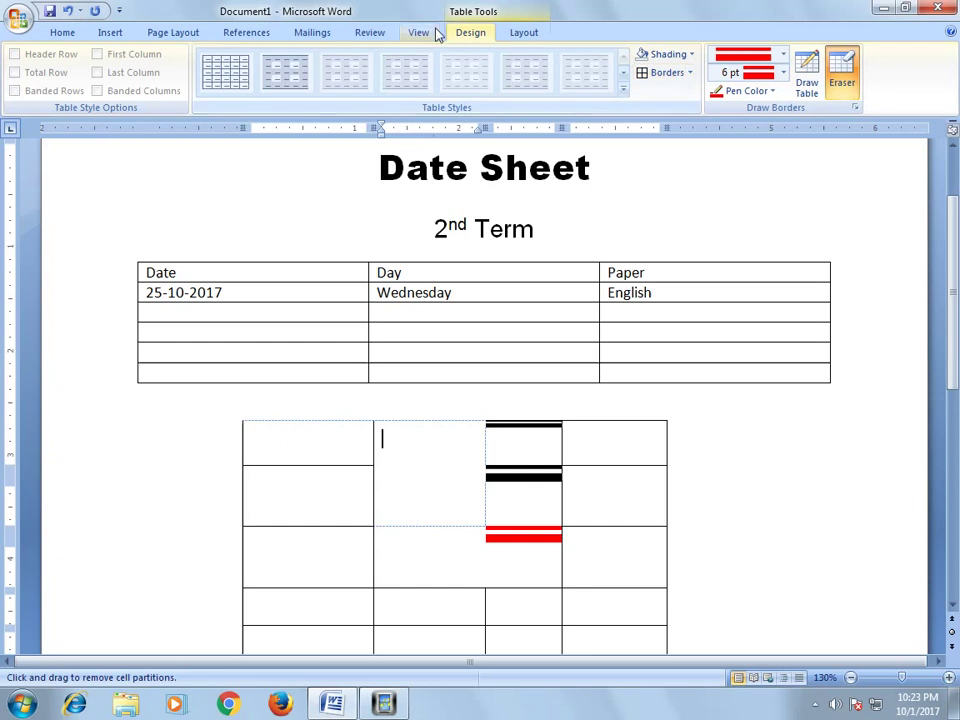
Step: Turn off the Eraser, select the whole lower table and drag it left and up
{"action": "left_click", "coordinate": [470, 33]}
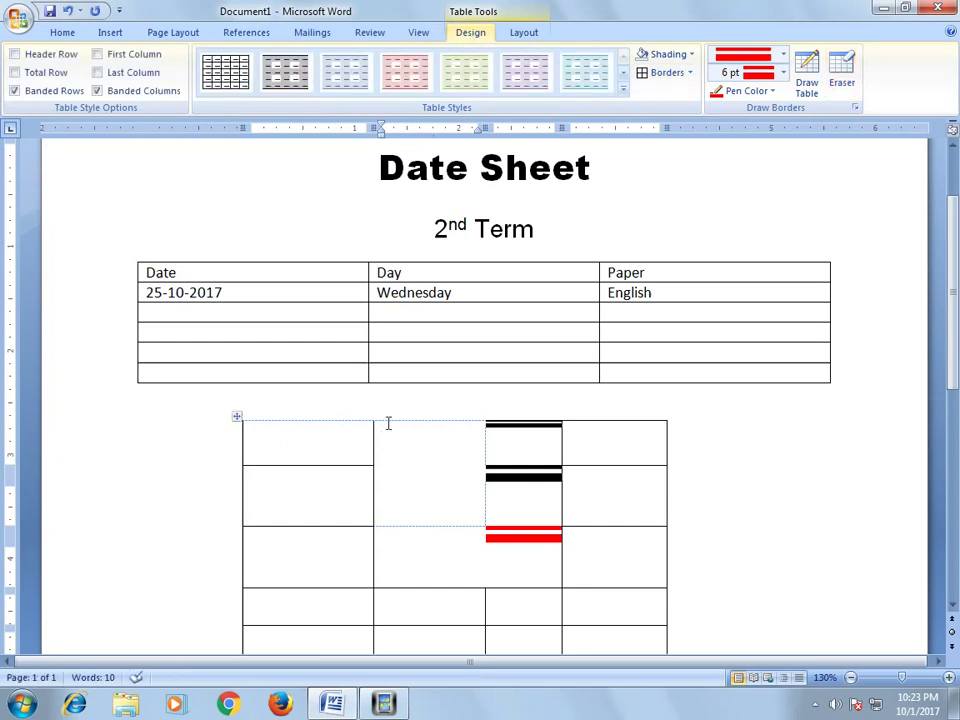
{"action": "left_click_drag", "start_coordinate": [356, 454], "coordinate": [651, 632]}
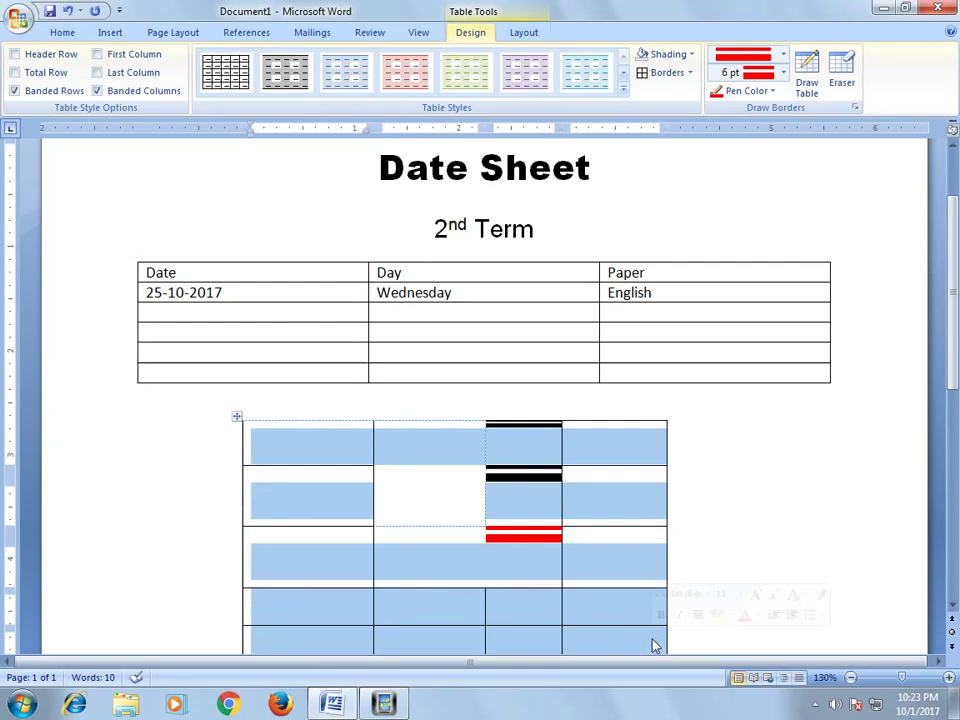
{"action": "key", "text": "Left"}
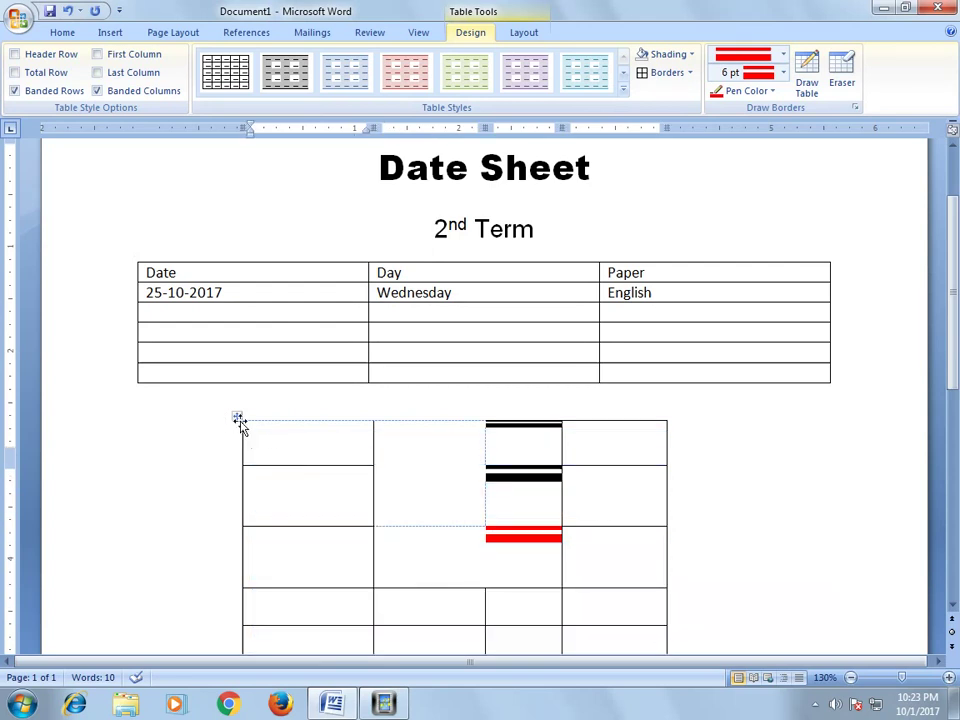
{"action": "left_click", "coordinate": [238, 418]}
{"action": "key", "text": "Left"}
{"action": "left_click", "coordinate": [238, 418]}
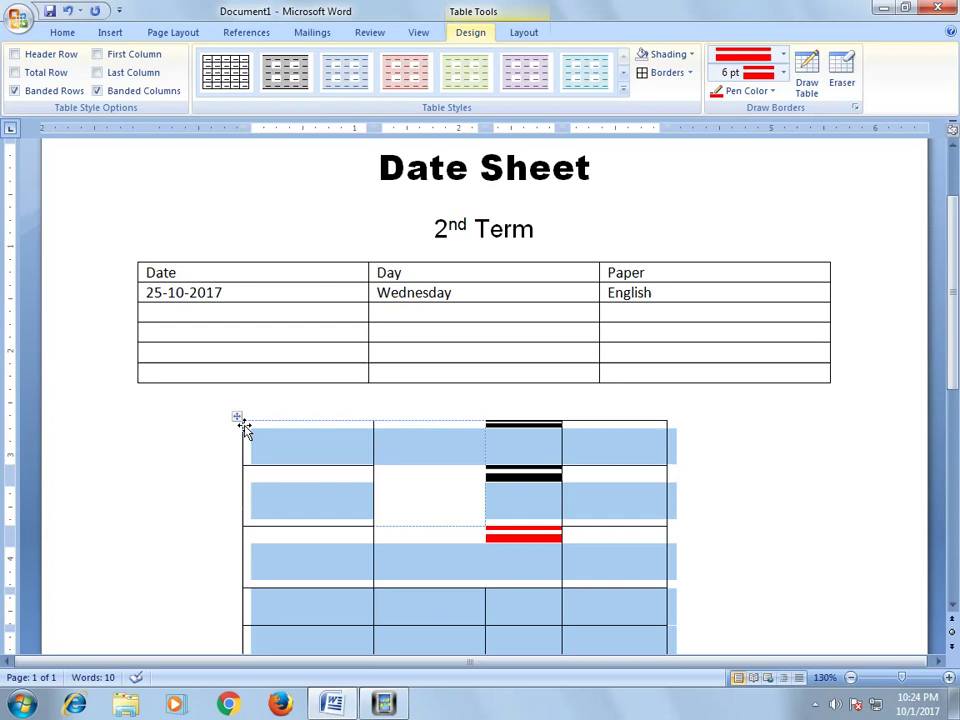
{"action": "left_click_drag", "start_coordinate": [241, 424], "coordinate": [136, 423]}
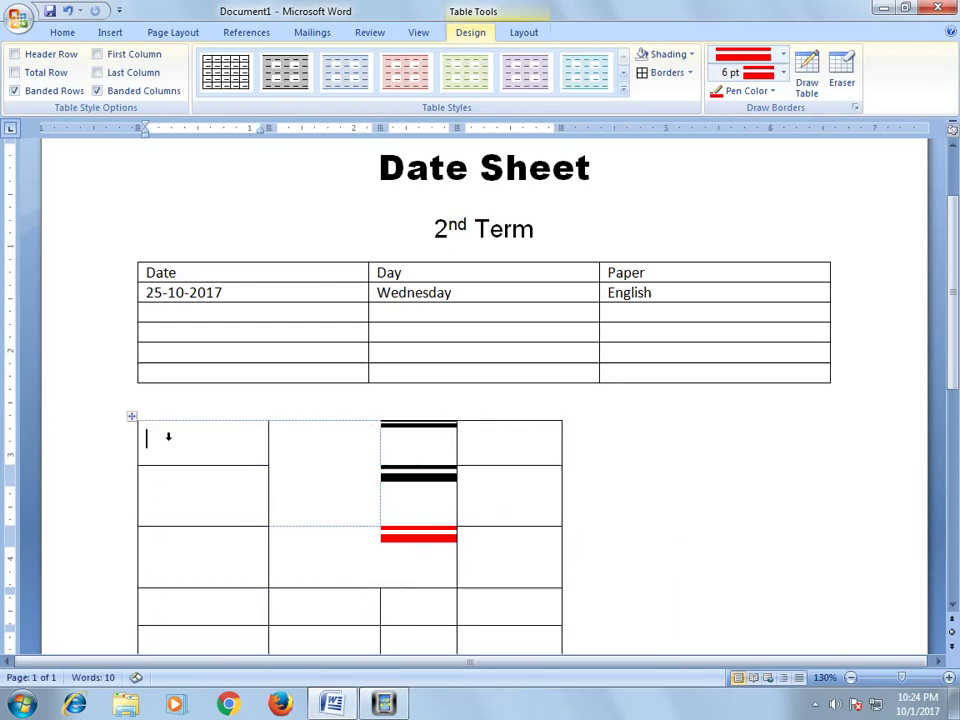
{"action": "left_click_drag", "start_coordinate": [132, 417], "coordinate": [314, 402]}
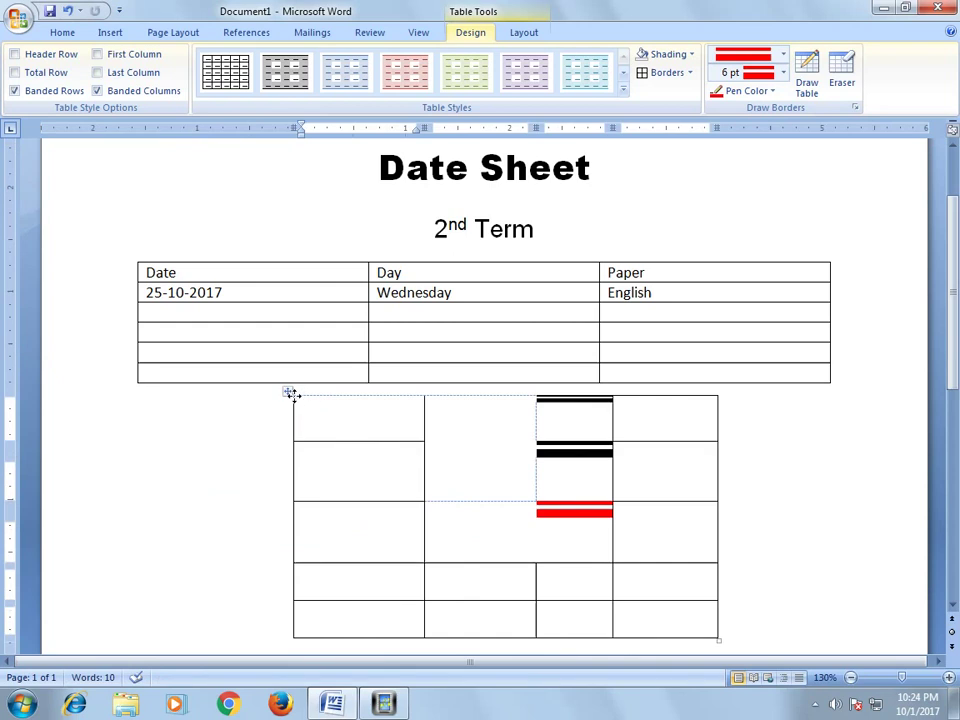
Step: Delete the lower table with Layout > Delete > Delete Table
{"action": "left_click", "coordinate": [522, 34]}
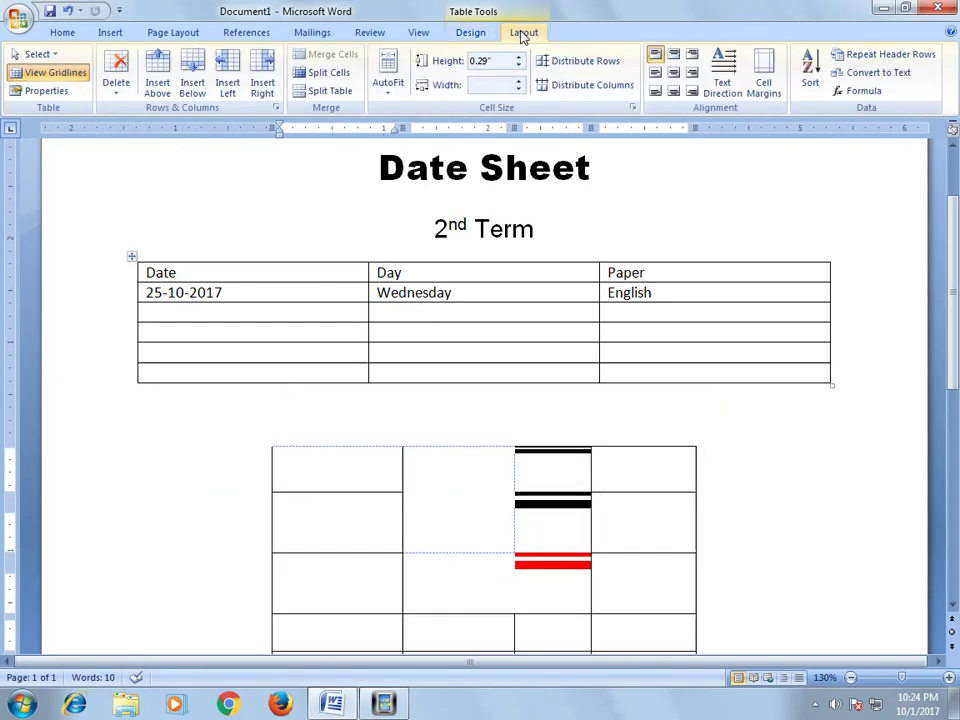
{"action": "left_click", "coordinate": [118, 88]}
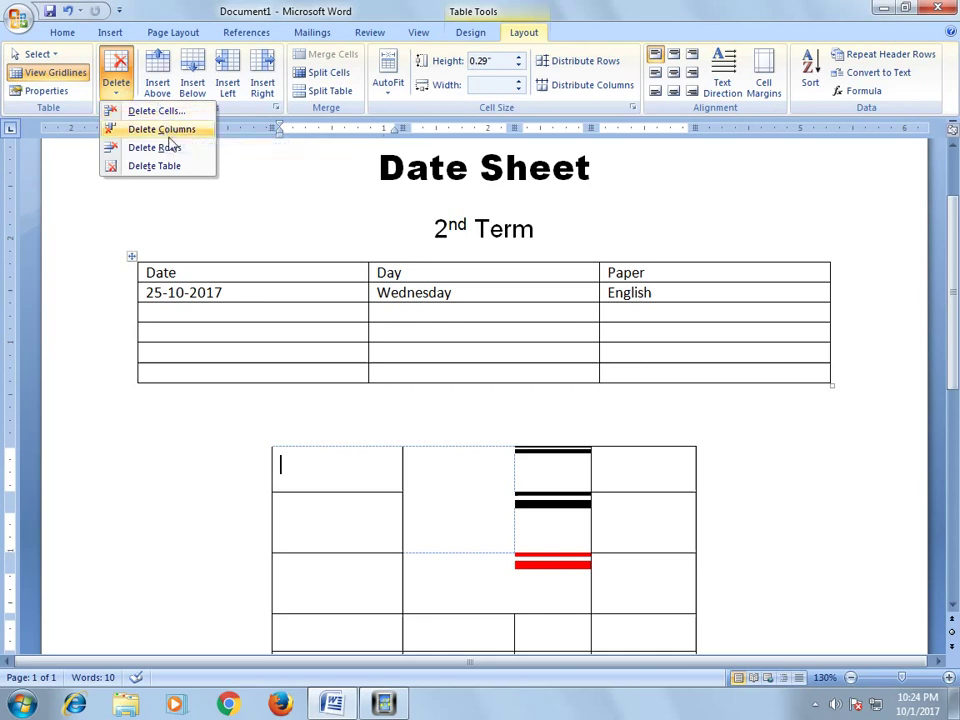
{"action": "left_click", "coordinate": [178, 167]}
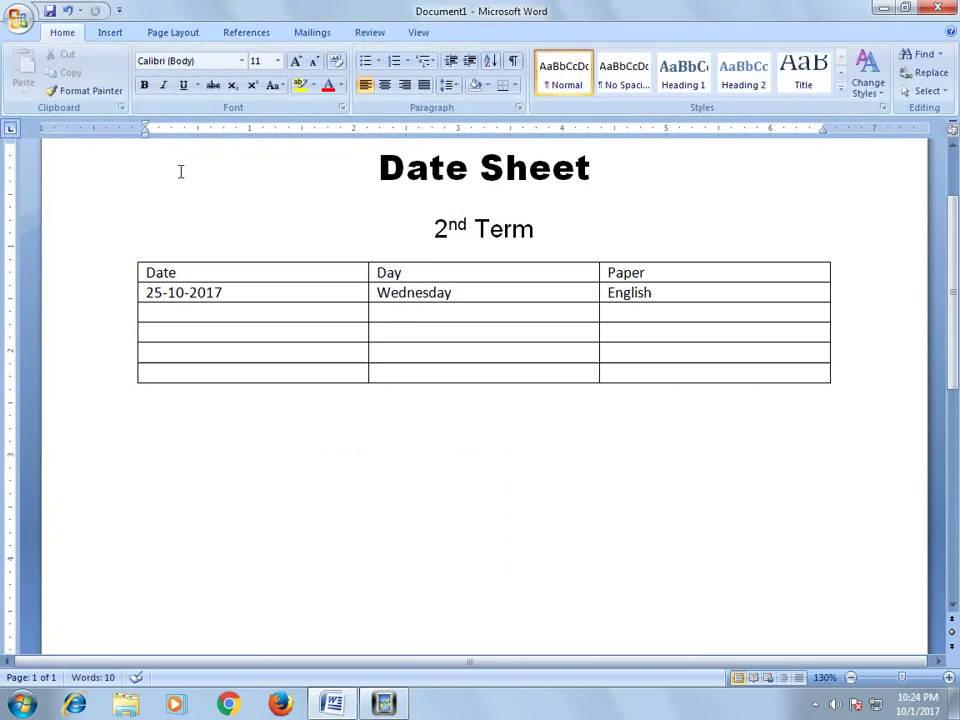
Step: Drag the resize handle so columns are about 1.48" wide and rows about 0.31" tall
{"action": "left_click", "coordinate": [253, 322]}
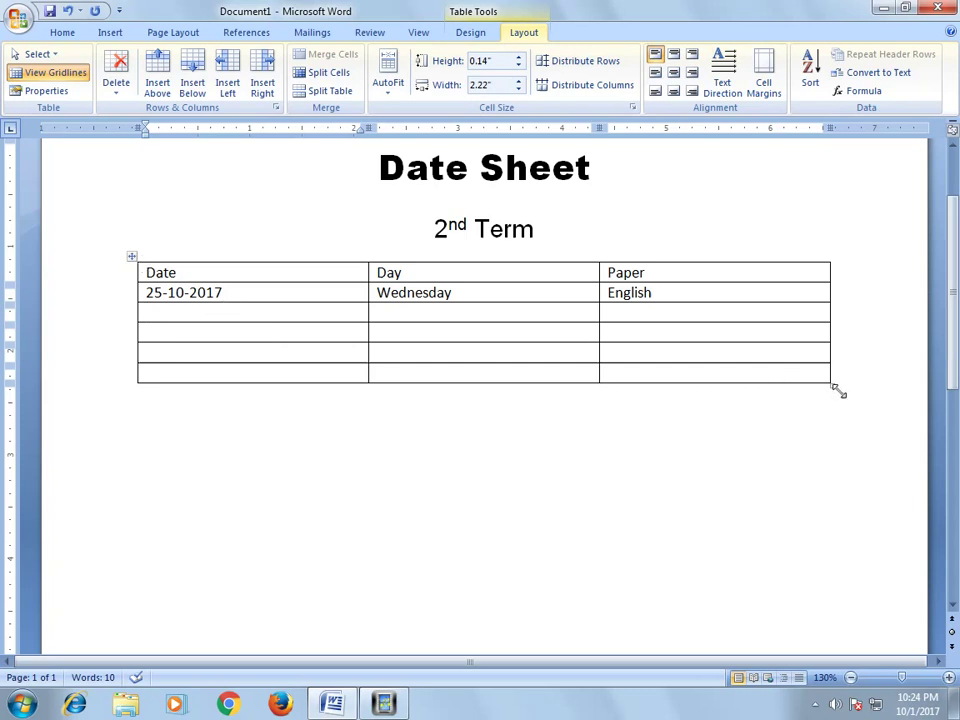
{"action": "left_click_drag", "start_coordinate": [842, 396], "coordinate": [658, 483]}
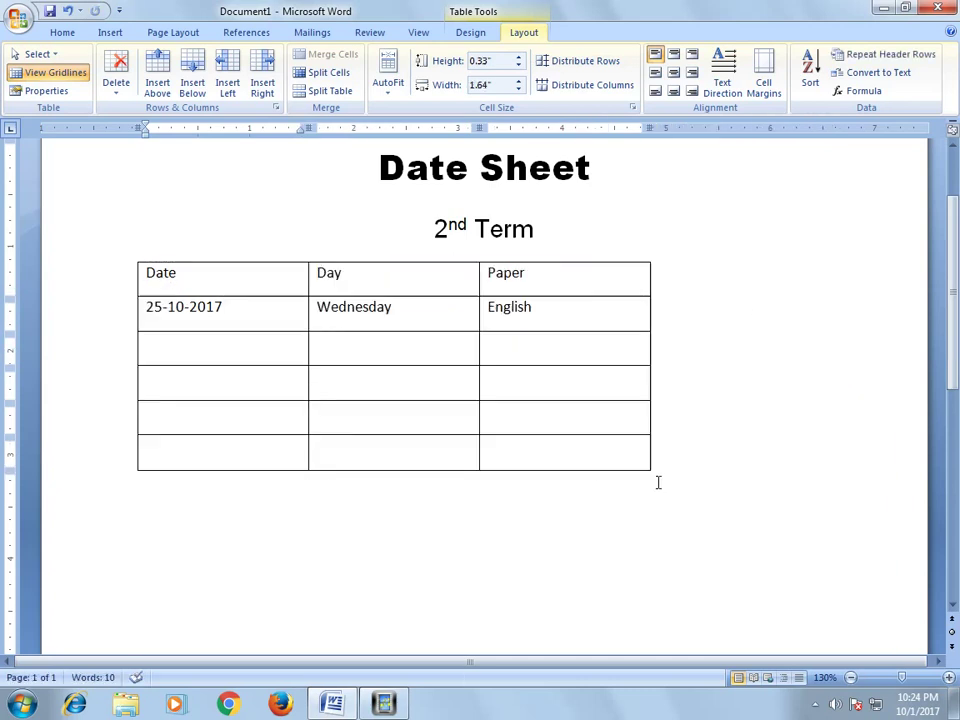
{"action": "left_click_drag", "start_coordinate": [659, 481], "coordinate": [598, 451]}
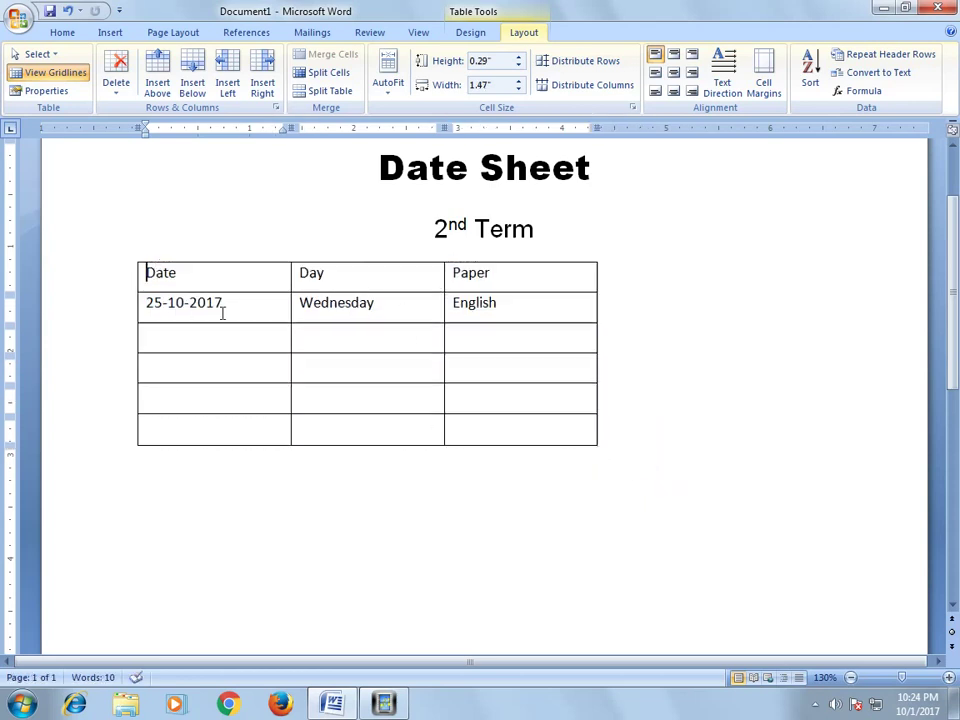
{"action": "left_click_drag", "start_coordinate": [611, 459], "coordinate": [637, 481]}
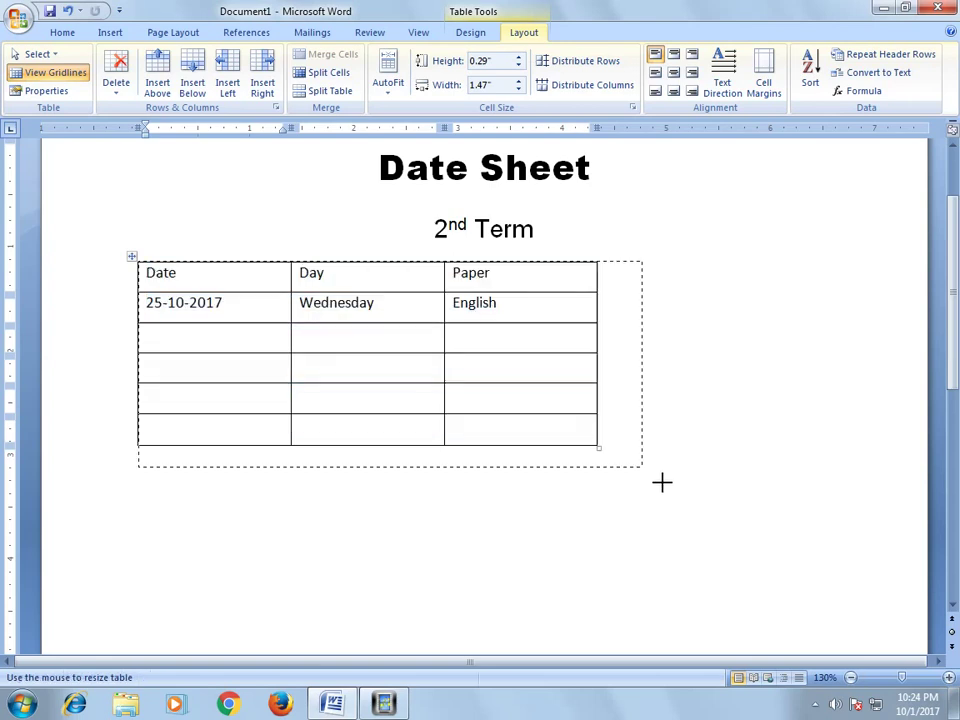
{"action": "left_click_drag", "start_coordinate": [612, 474], "coordinate": [603, 468]}
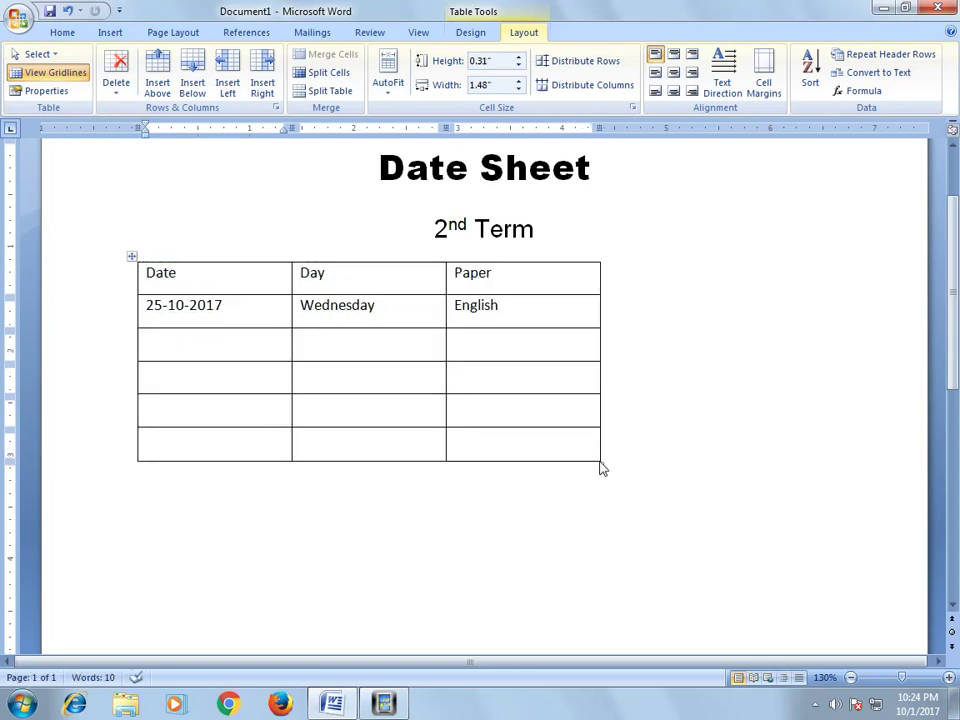
Step: Set the Date Sheet table's alignment to Center in Table Properties
{"action": "left_click", "coordinate": [47, 91]}
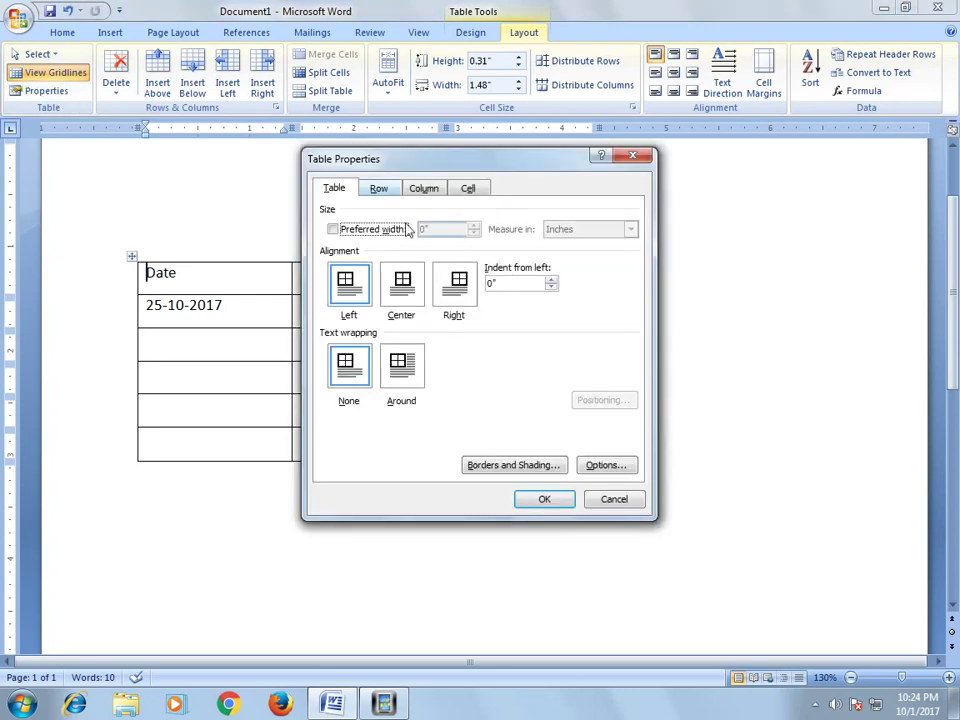
{"action": "left_click", "coordinate": [404, 283]}
{"action": "left_click", "coordinate": [545, 500]}
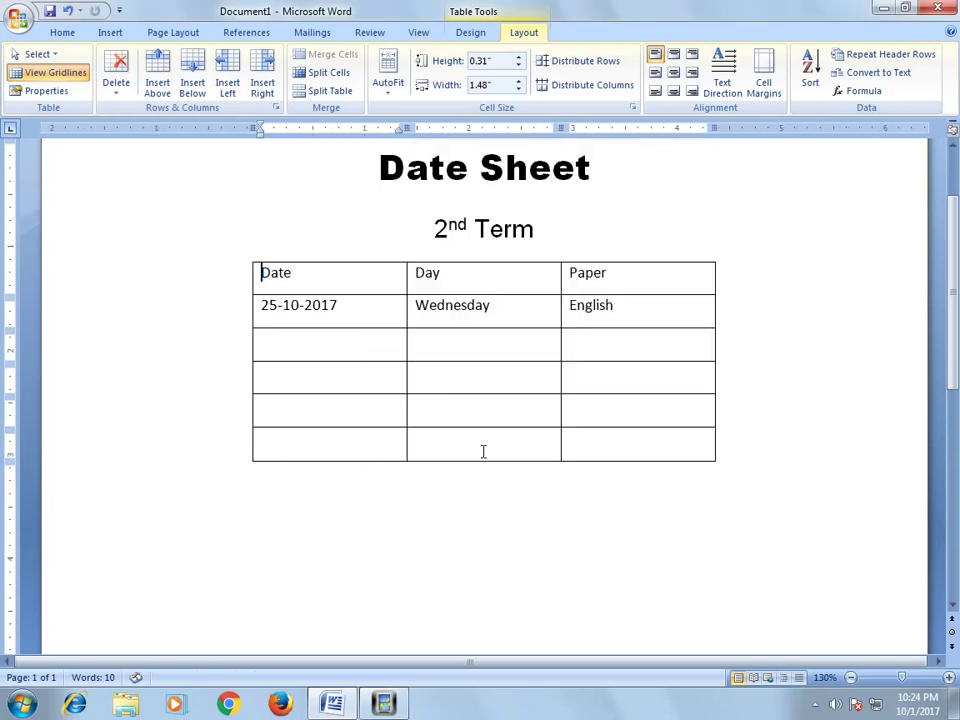
{"action": "left_click", "coordinate": [256, 282]}
{"action": "left_click", "coordinate": [204, 306]}
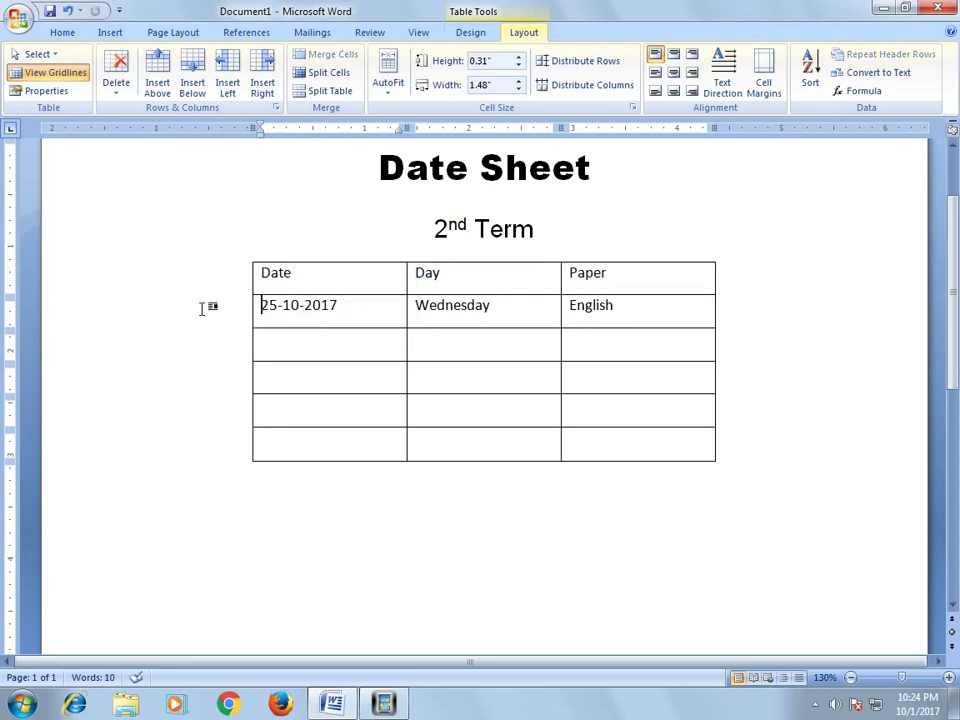
{"action": "left_click", "coordinate": [739, 306]}
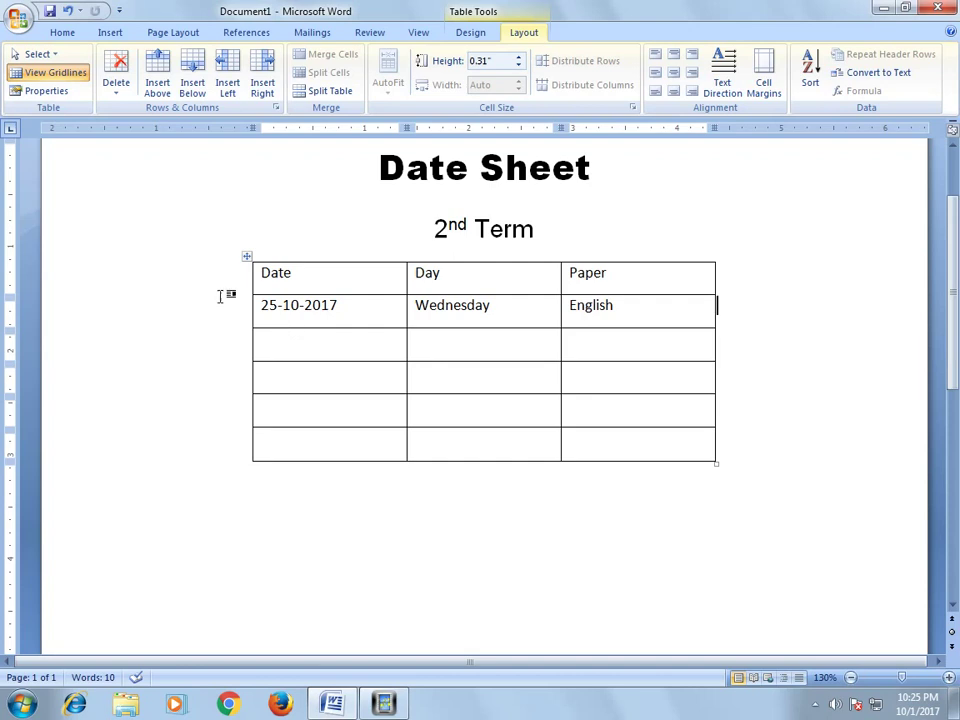
Step: Set the table's text wrapping to Around and type 'ghg' and 'gh' beside it
{"action": "left_click", "coordinate": [68, 92]}
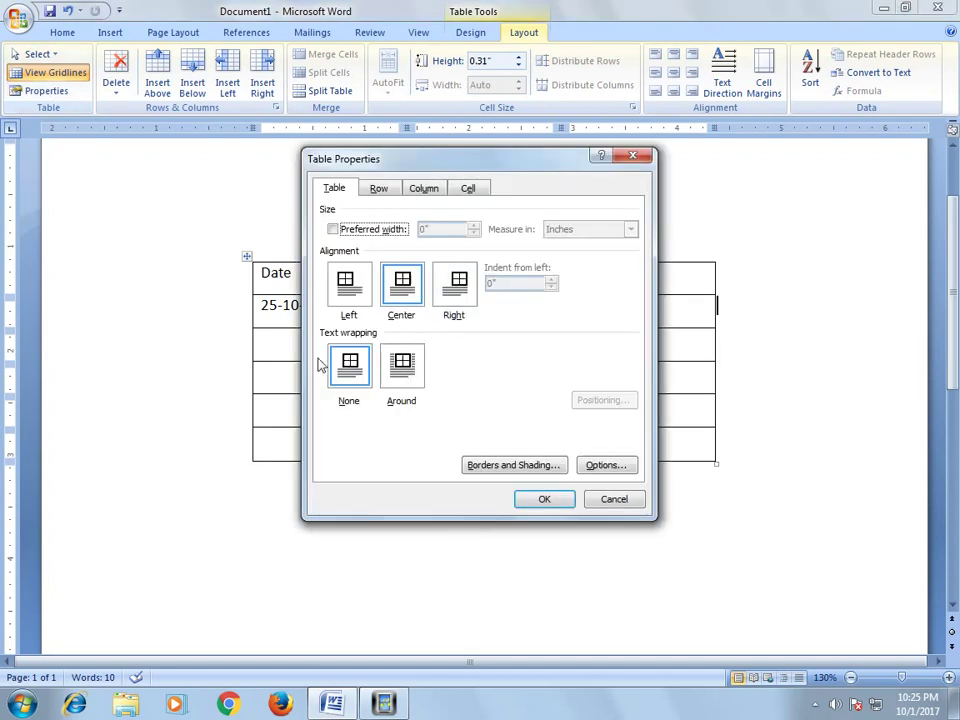
{"action": "left_click", "coordinate": [401, 368]}
{"action": "left_click", "coordinate": [540, 499]}
{"action": "left_click", "coordinate": [211, 335]}
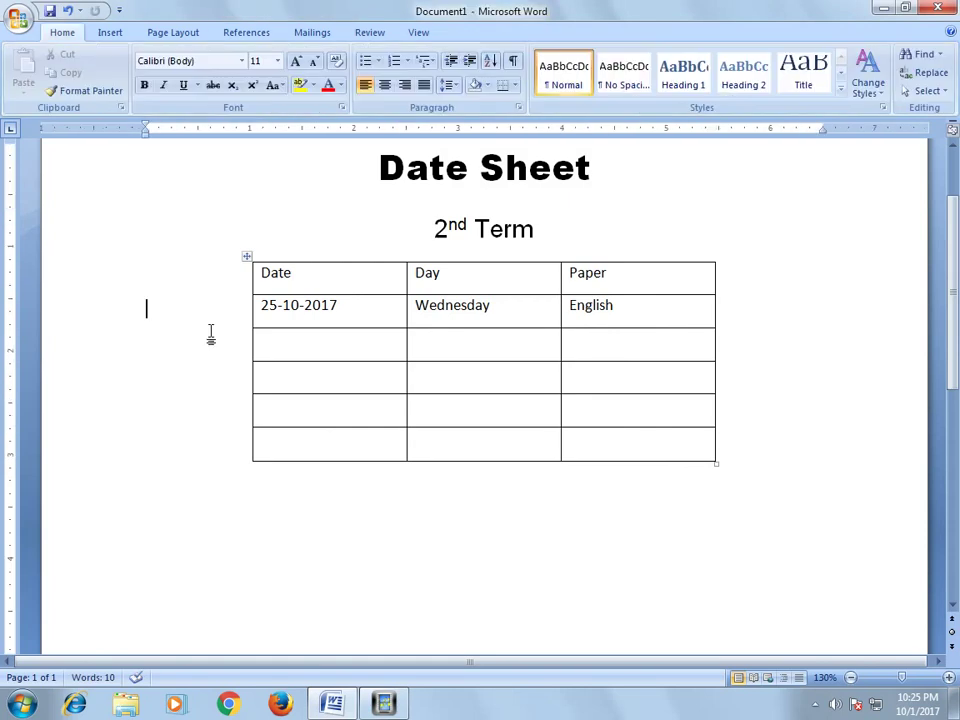
{"action": "type", "text": "ghg"}
{"action": "key", "text": "Return"}
{"action": "type", "text": "gh"}
{"action": "key", "text": "Return"}
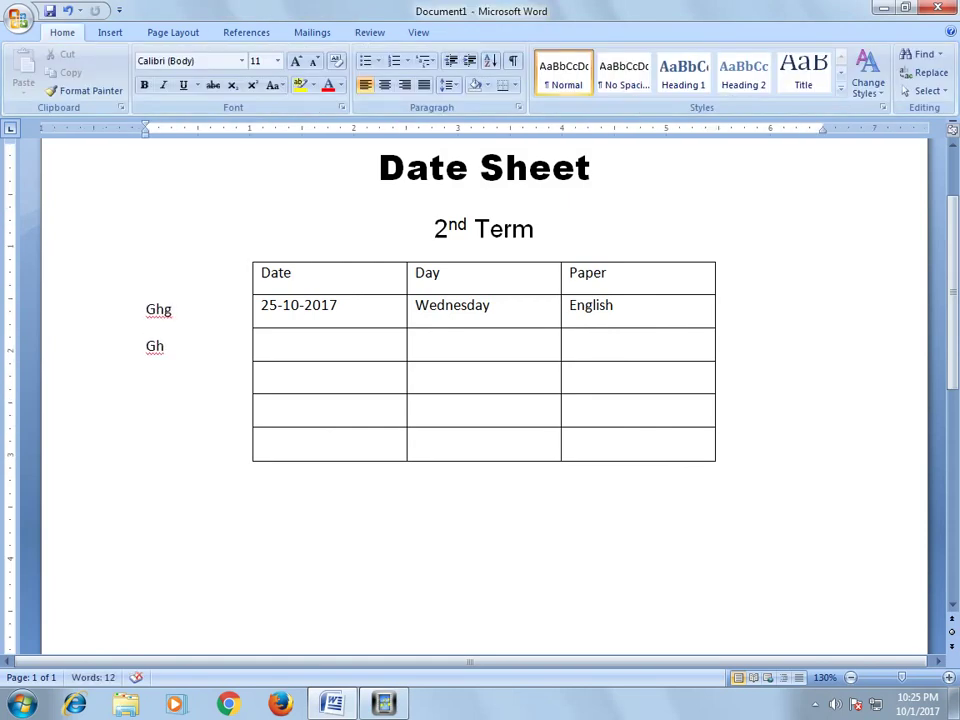
Step: Undo the stray 'ghg' and 'gh' lines typed beside the table
{"action": "left_click", "coordinate": [72, 12]}
{"action": "left_click", "coordinate": [72, 12]}
{"action": "left_click", "coordinate": [72, 12]}
{"action": "left_click", "coordinate": [72, 12]}
{"action": "left_click", "coordinate": [72, 12]}
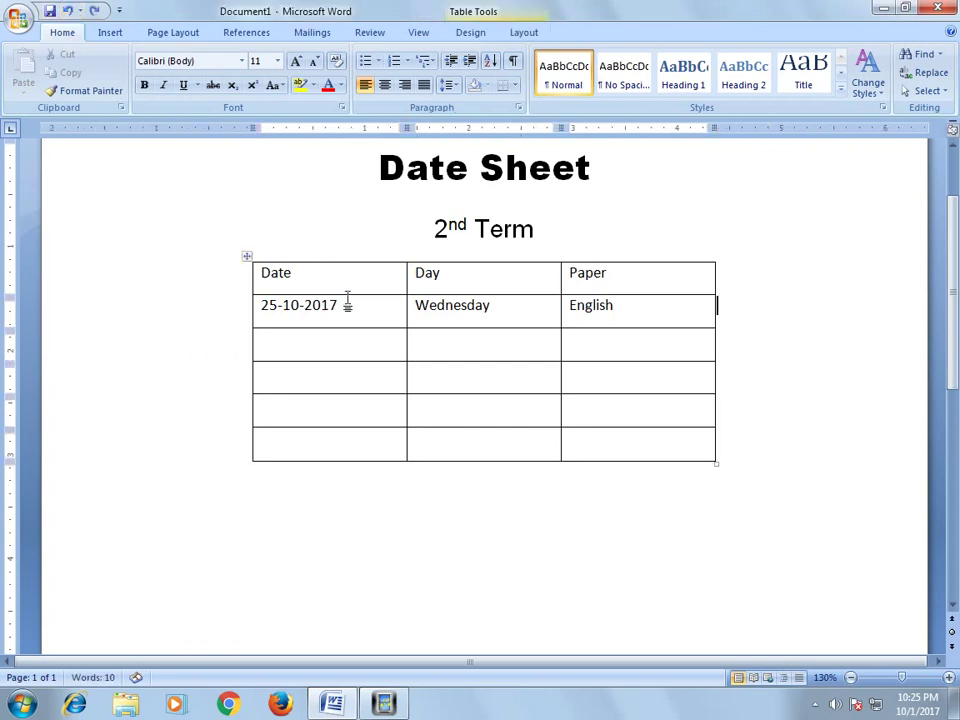
Step: In Table Properties, keep wrapping Around and set the first row's height to 0.5"
{"action": "left_click", "coordinate": [522, 33]}
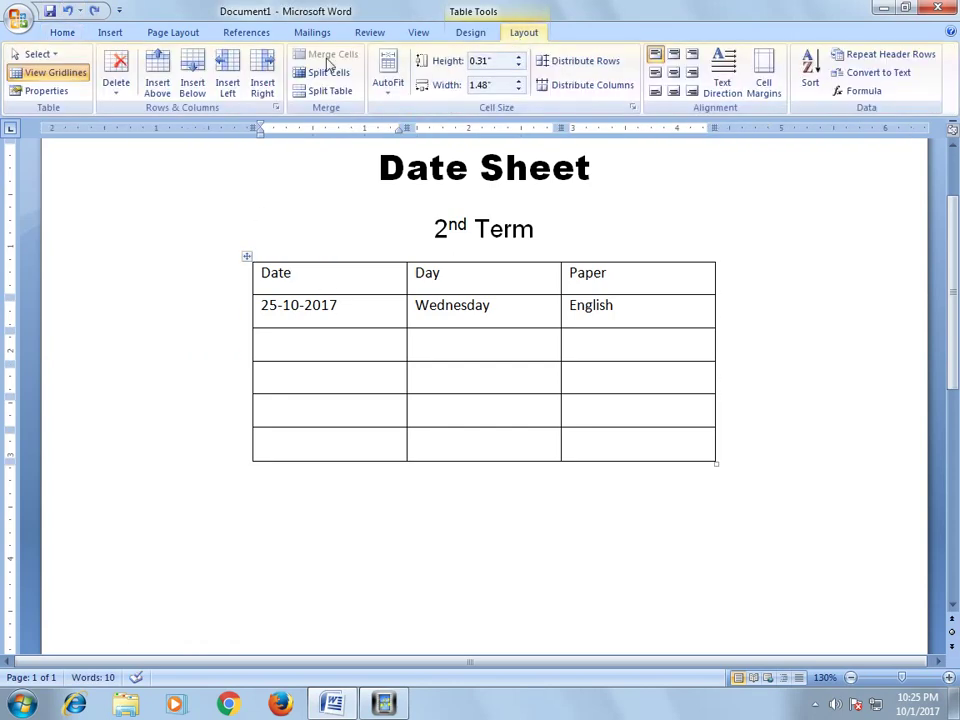
{"action": "left_click", "coordinate": [62, 91]}
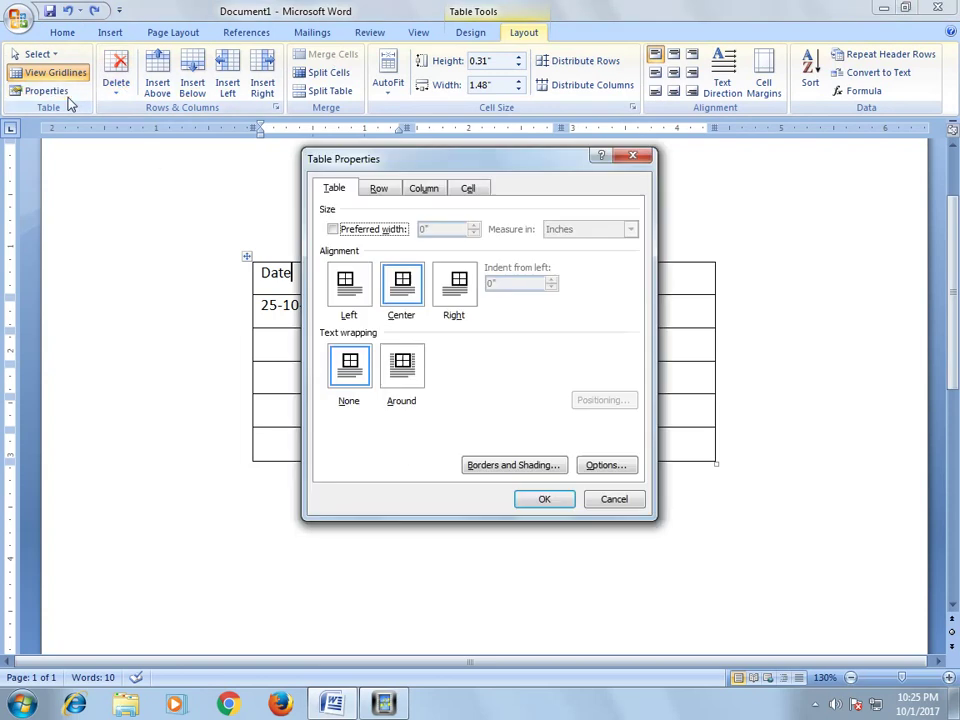
{"action": "left_click", "coordinate": [406, 380]}
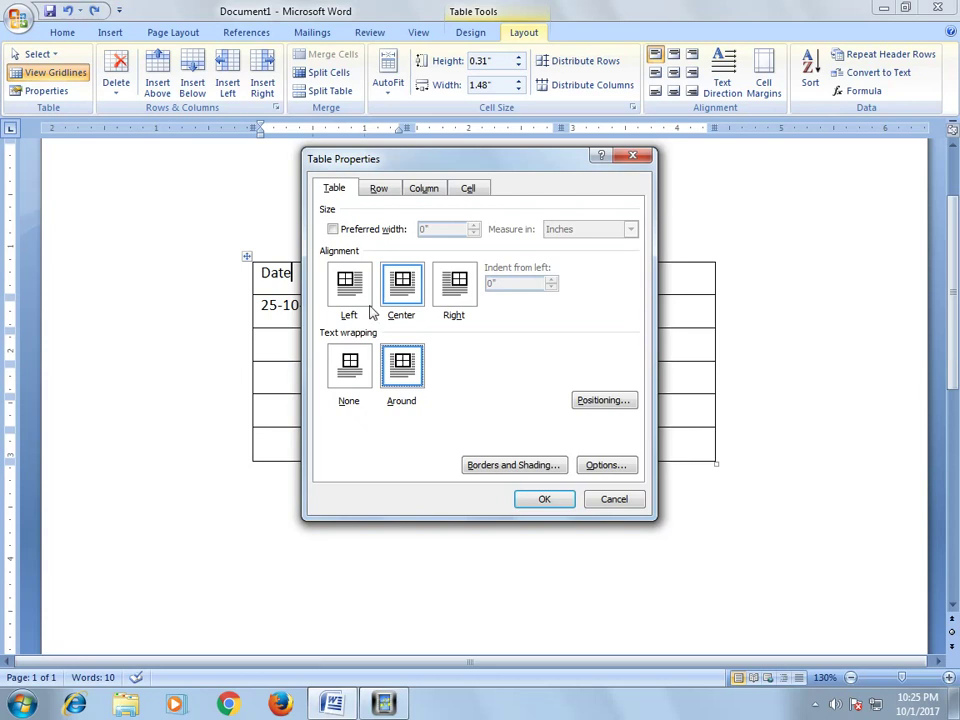
{"action": "left_click", "coordinate": [380, 189]}
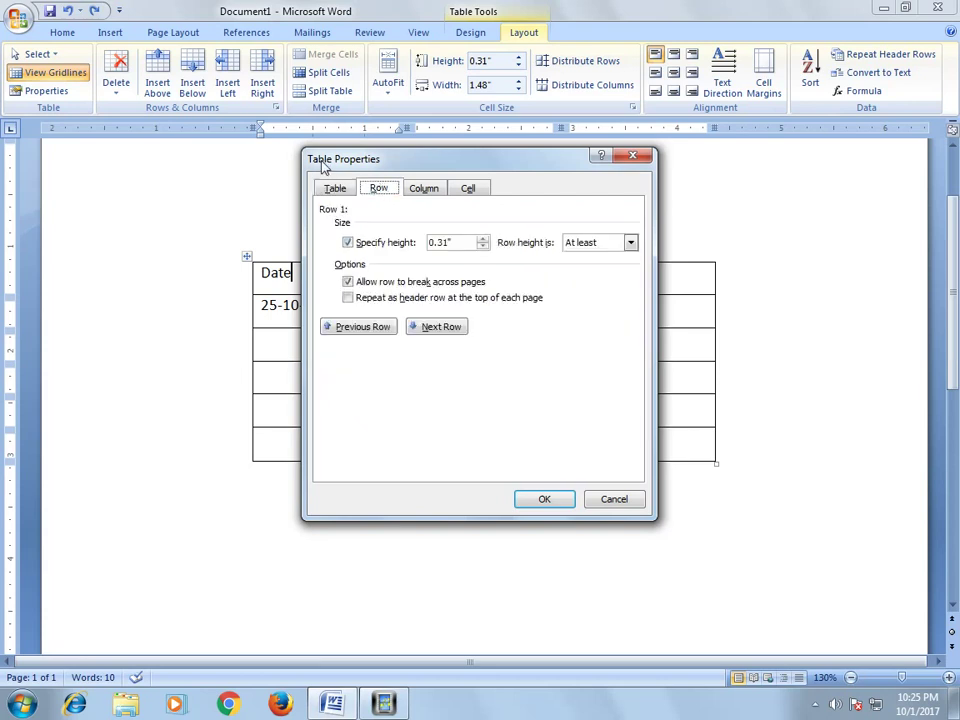
{"action": "left_click_drag", "start_coordinate": [392, 157], "coordinate": [500, 171]}
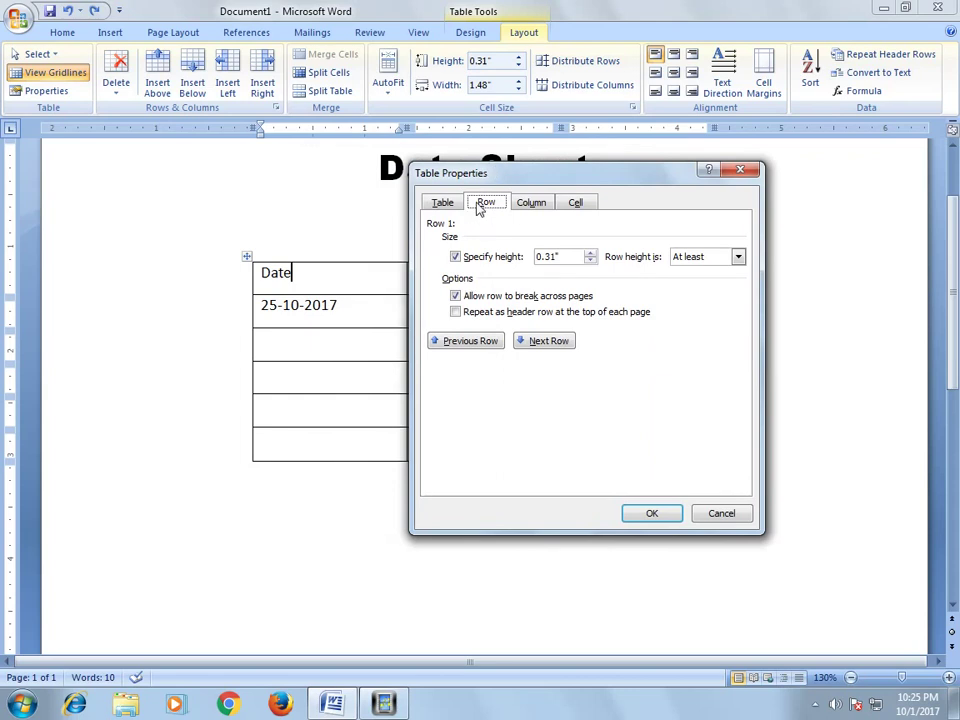
{"action": "left_click", "coordinate": [591, 254]}
{"action": "left_click", "coordinate": [591, 260]}
{"action": "left_click", "coordinate": [648, 513]}
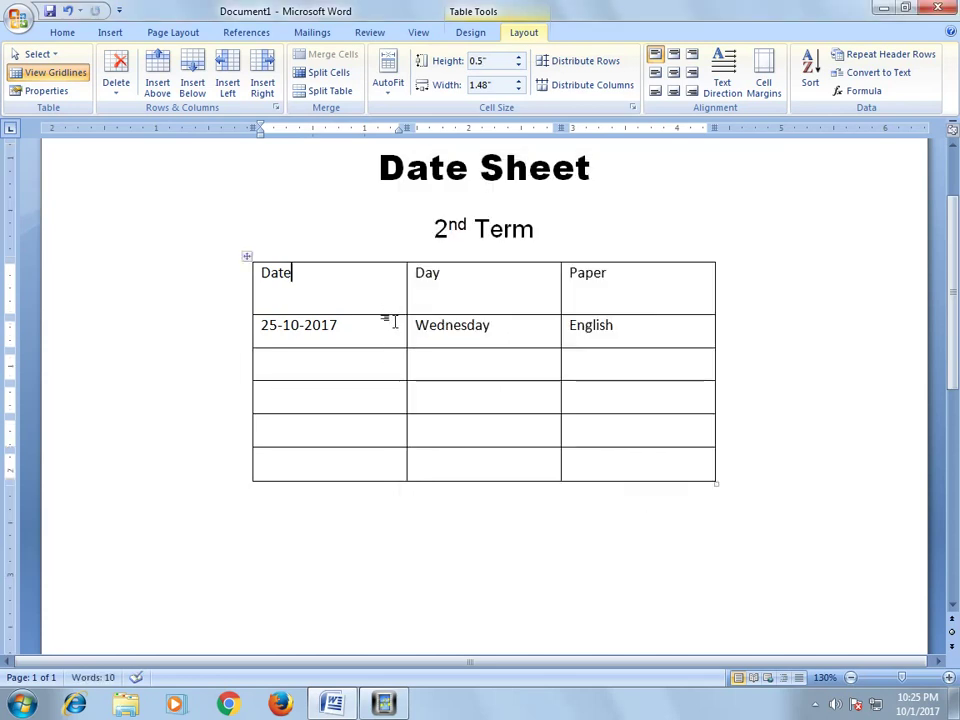
Step: Select the Date, Day, Paper header row and reduce the preferred column width to 1 inch
{"action": "left_click_drag", "start_coordinate": [360, 298], "coordinate": [606, 302]}
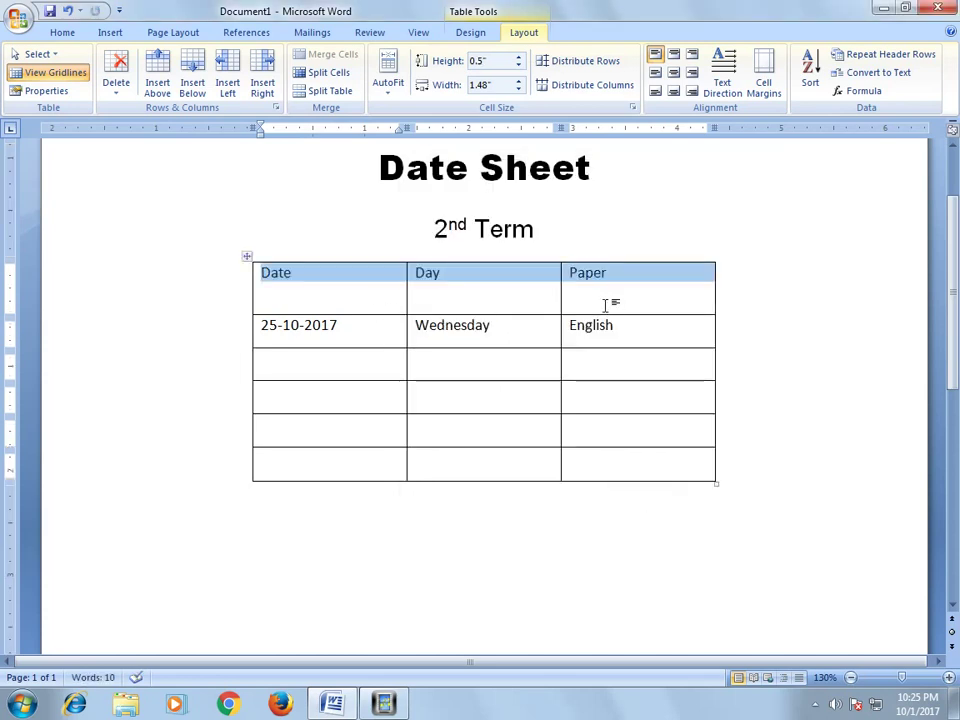
{"action": "left_click", "coordinate": [32, 90]}
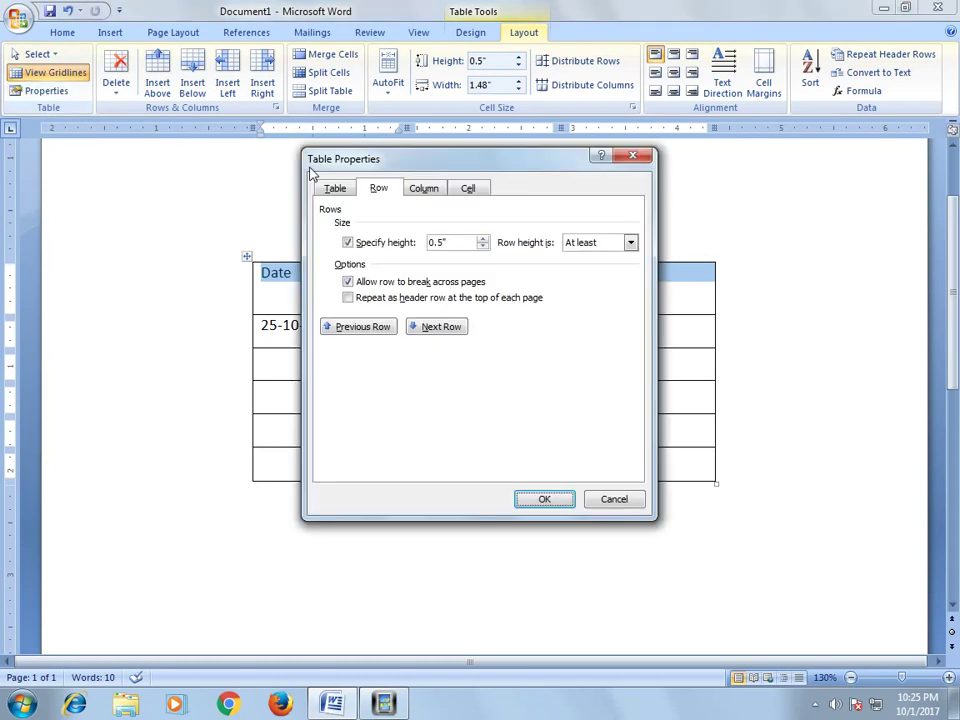
{"action": "left_click", "coordinate": [426, 188]}
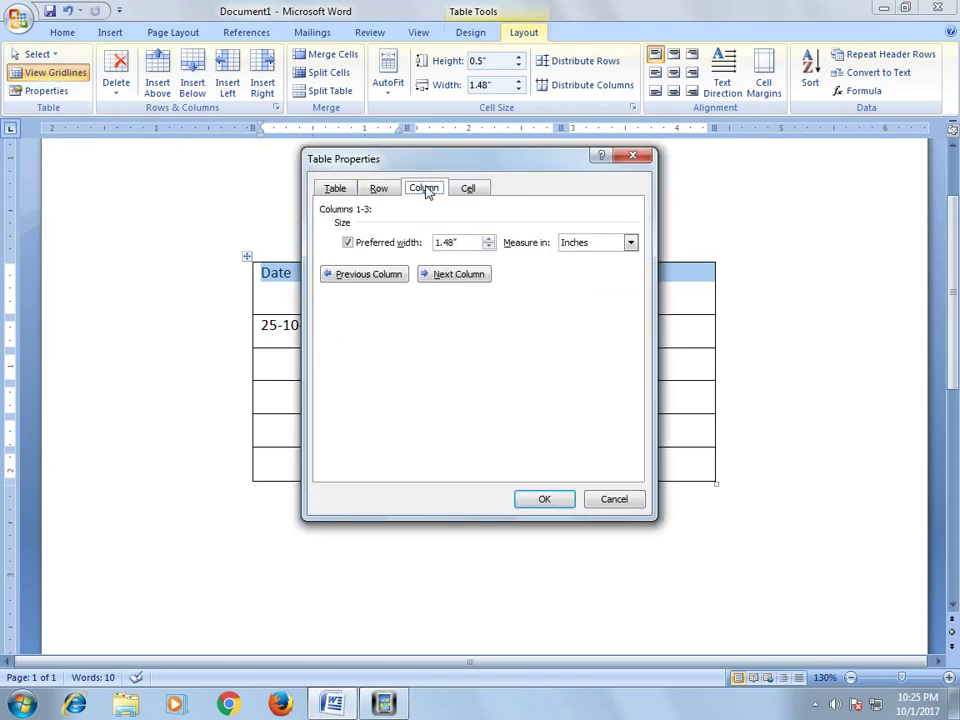
{"action": "left_click", "coordinate": [488, 246]}
{"action": "left_click", "coordinate": [537, 499]}
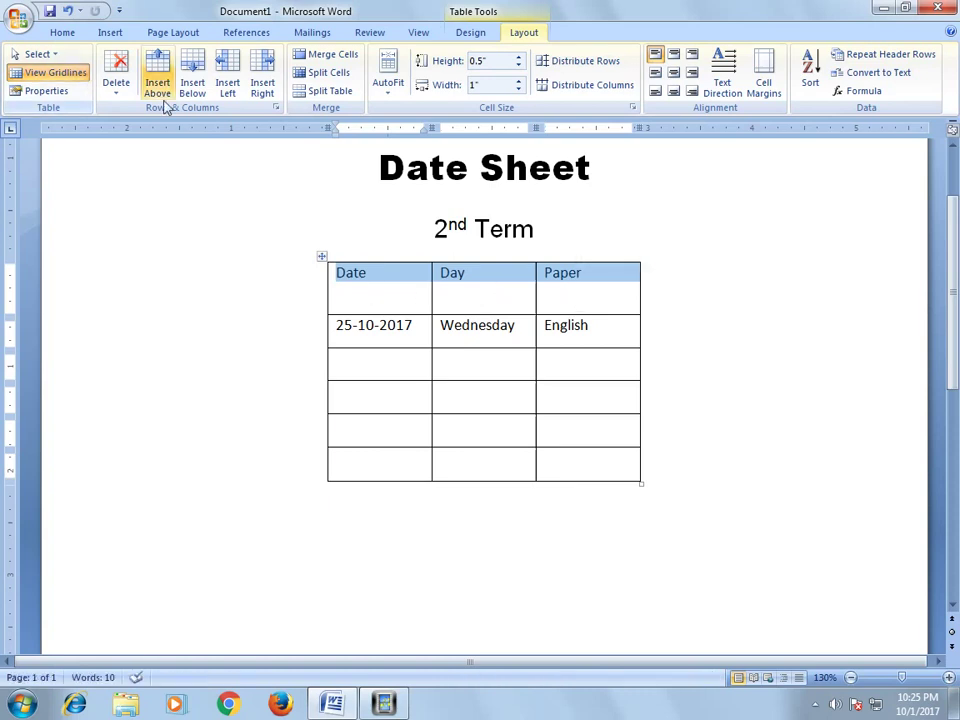
Step: Set the header cells' vertical alignment to Center on the Cell tab of Table Properties
{"action": "left_click", "coordinate": [44, 88]}
{"action": "left_click", "coordinate": [468, 190]}
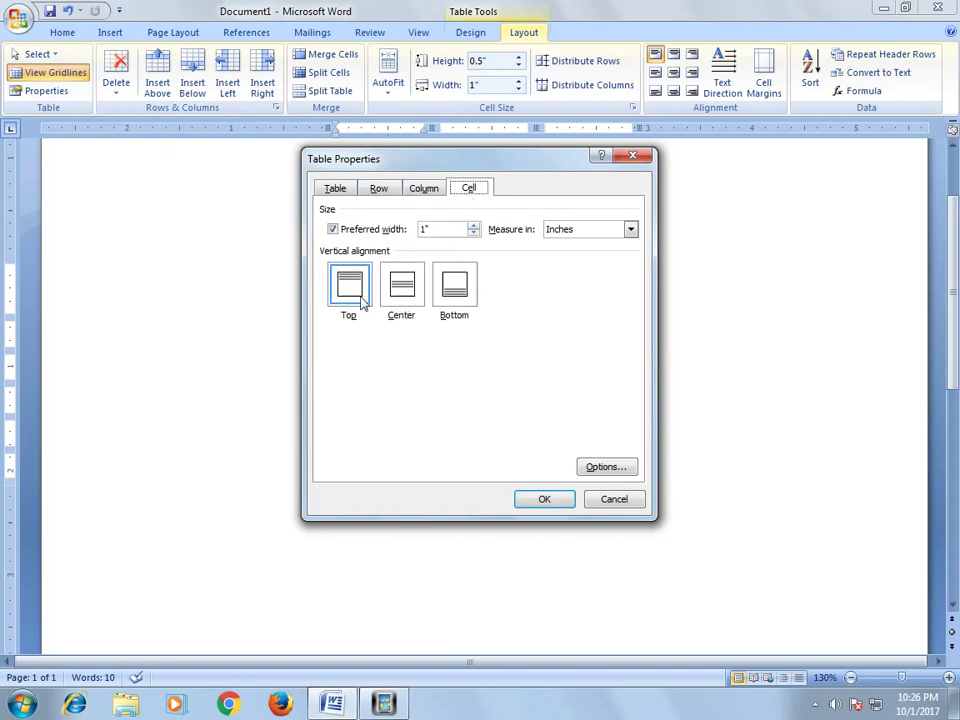
{"action": "left_click", "coordinate": [401, 295]}
{"action": "left_click", "coordinate": [455, 300]}
{"action": "left_click", "coordinate": [410, 298]}
{"action": "left_click", "coordinate": [545, 500]}
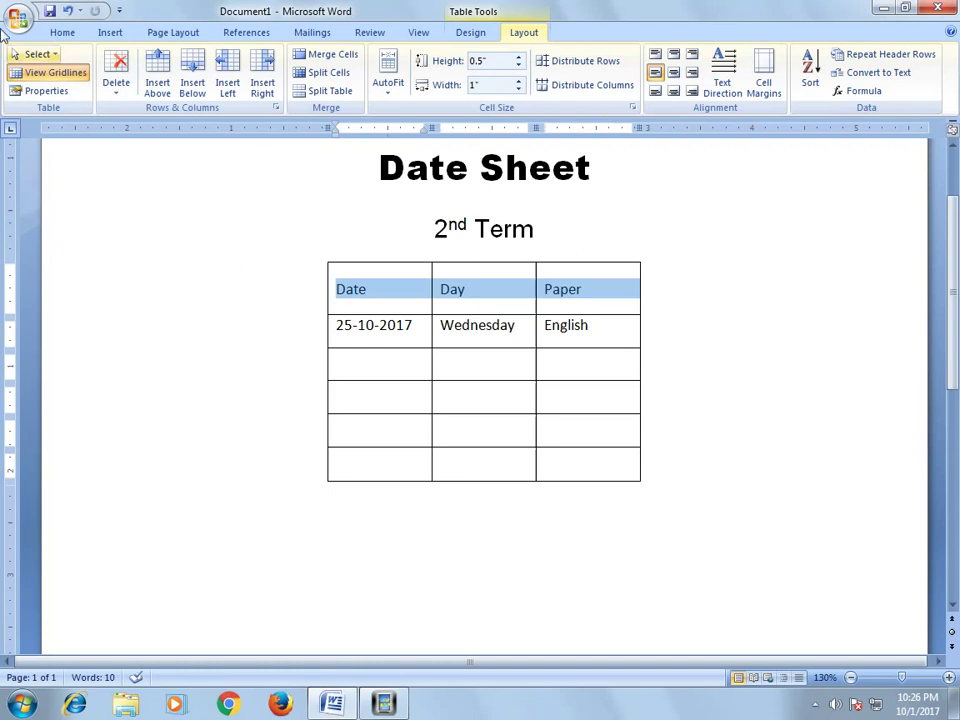
Step: Apply Center paragraph alignment from the Home tab to the Date, Day and Paper headings
{"action": "left_click", "coordinate": [60, 33]}
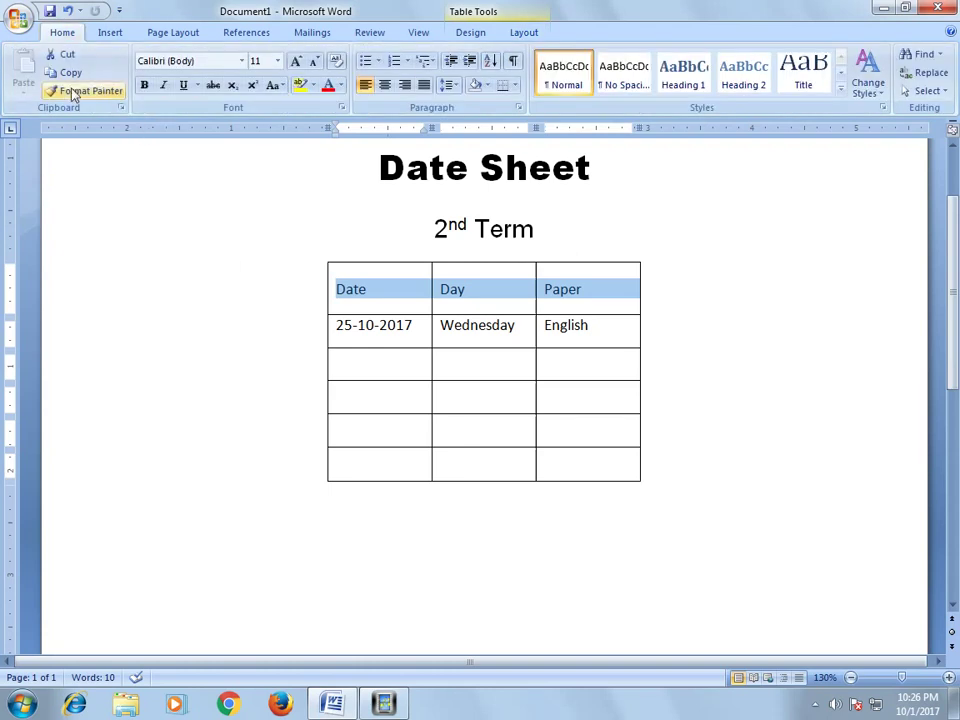
{"action": "left_click", "coordinate": [385, 87]}
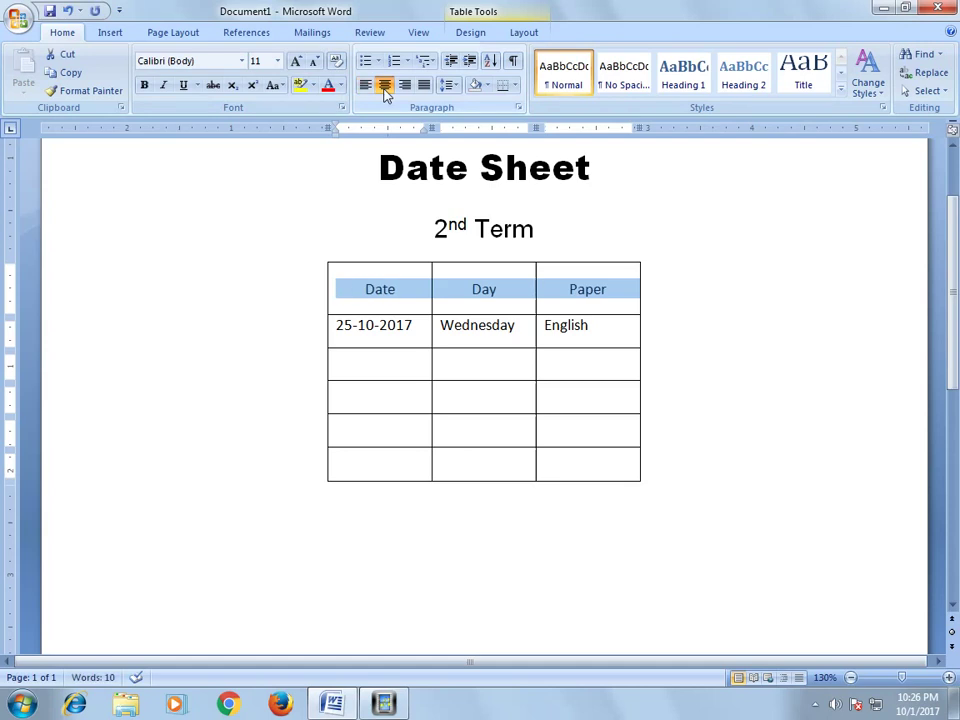
{"action": "left_click", "coordinate": [468, 33]}
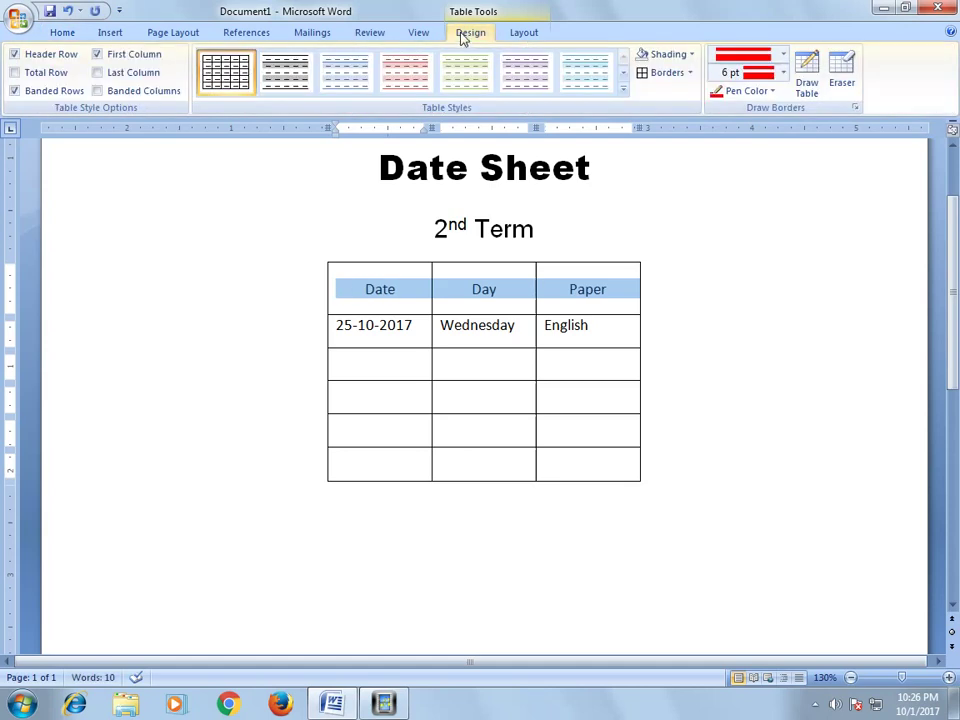
{"action": "left_click", "coordinate": [524, 33]}
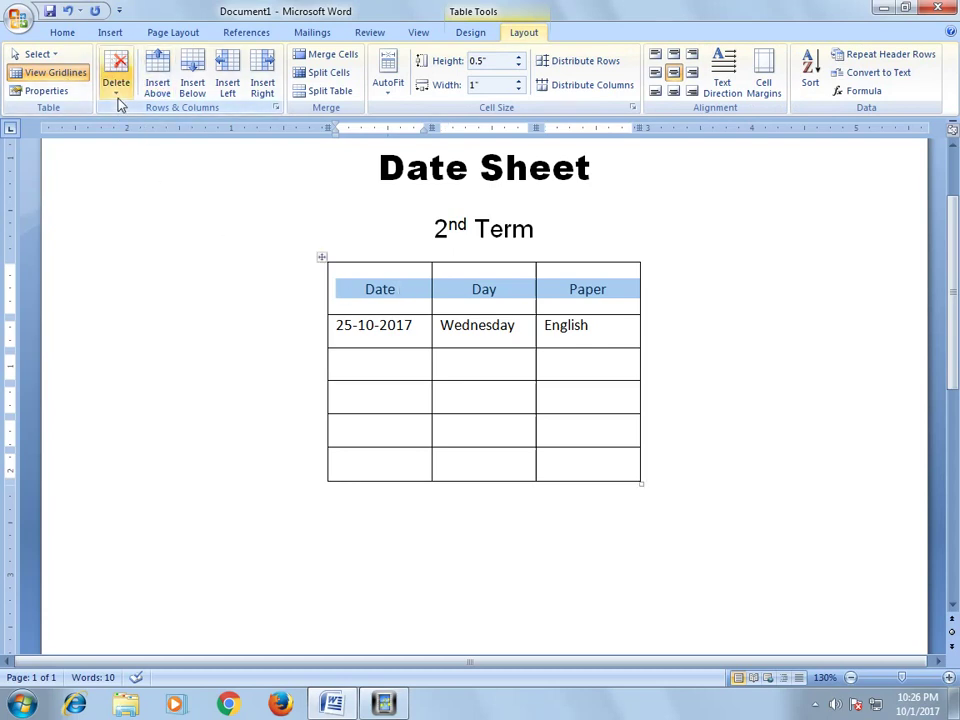
{"action": "left_click", "coordinate": [376, 346]}
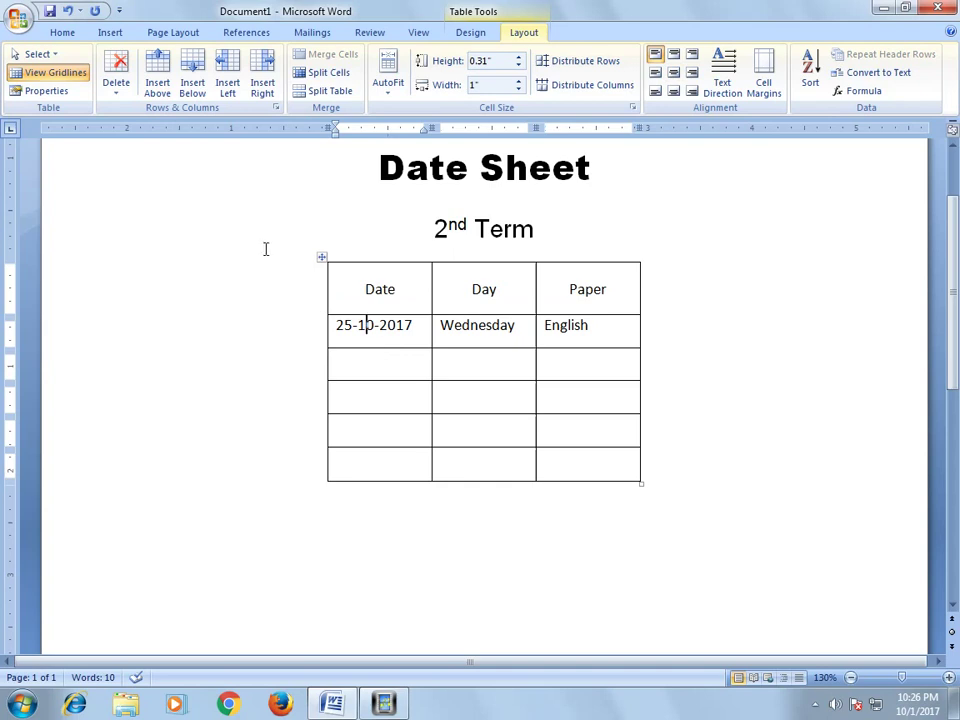
{"action": "left_click", "coordinate": [155, 95]}
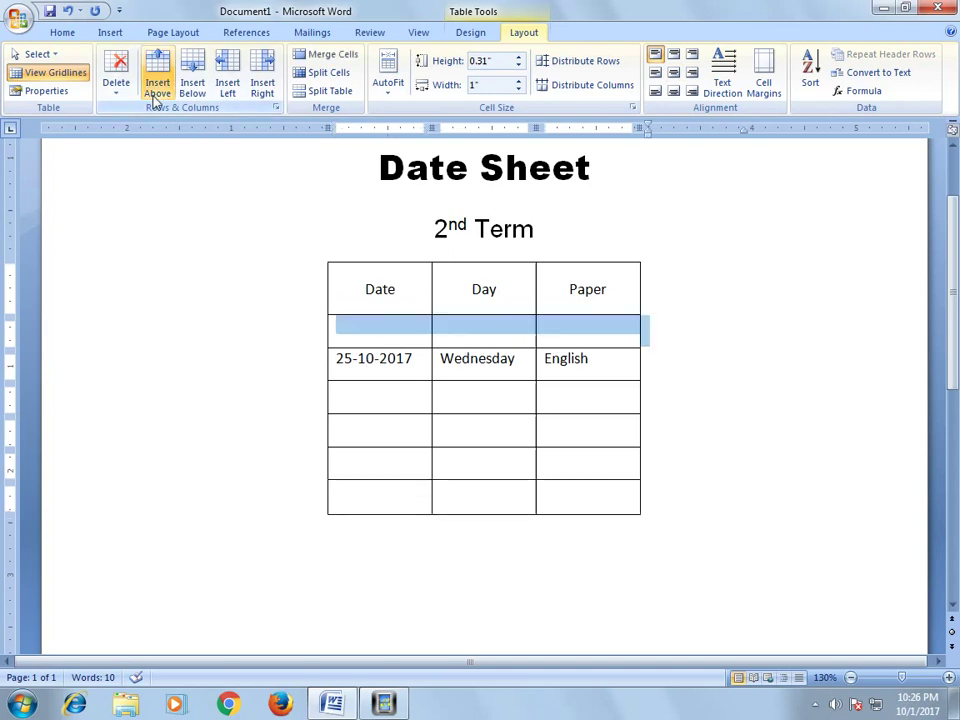
{"action": "left_click", "coordinate": [193, 95]}
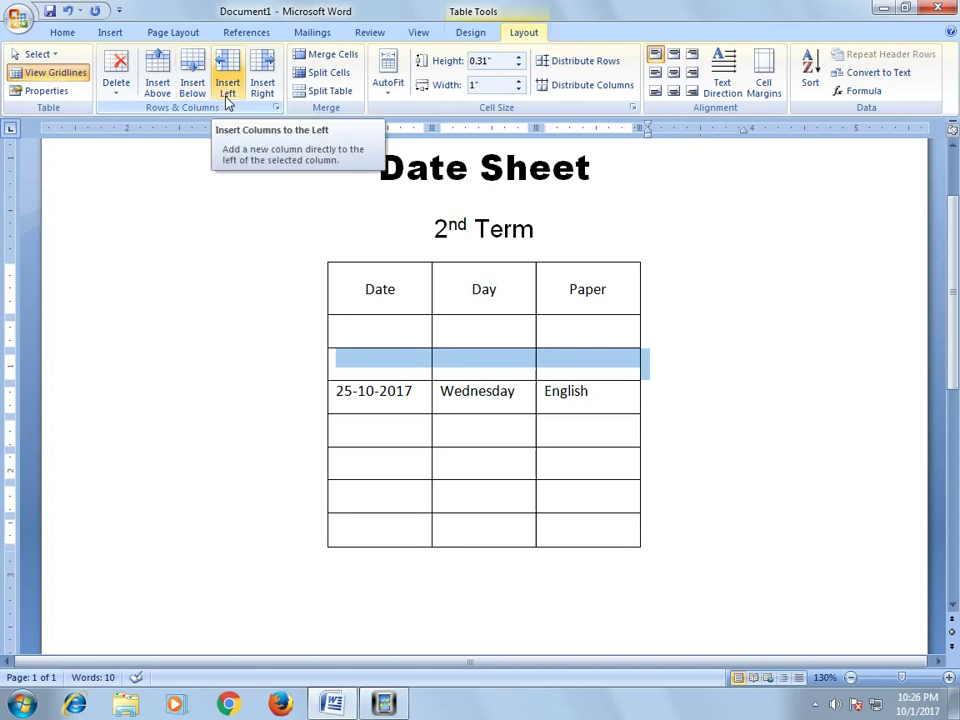
{"action": "left_click", "coordinate": [66, 11]}
{"action": "left_click", "coordinate": [66, 11]}
{"action": "left_click", "coordinate": [453, 328]}
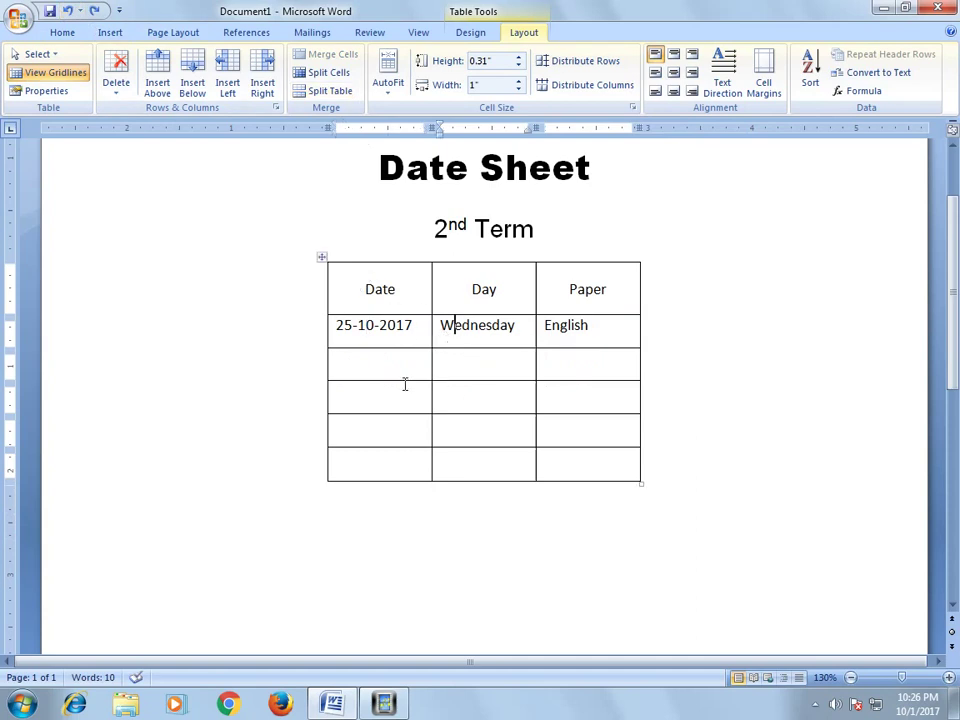
{"action": "left_click", "coordinate": [408, 469]}
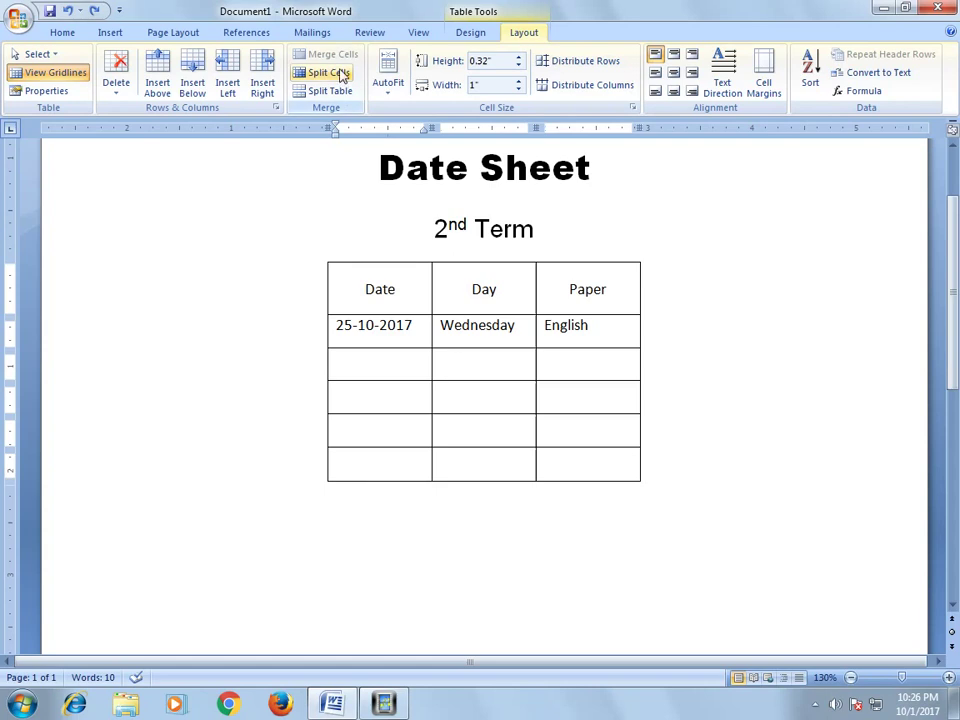
Step: Split the last row's Date cell into 3 columns
{"action": "left_click", "coordinate": [336, 72]}
{"action": "left_click", "coordinate": [541, 306]}
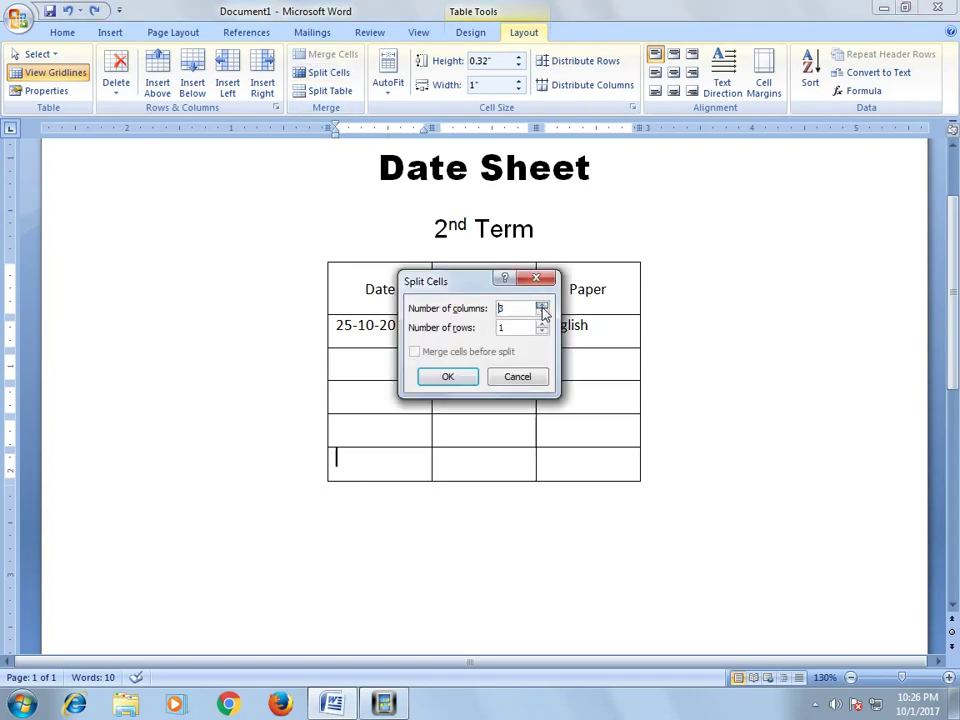
{"action": "left_click", "coordinate": [448, 377]}
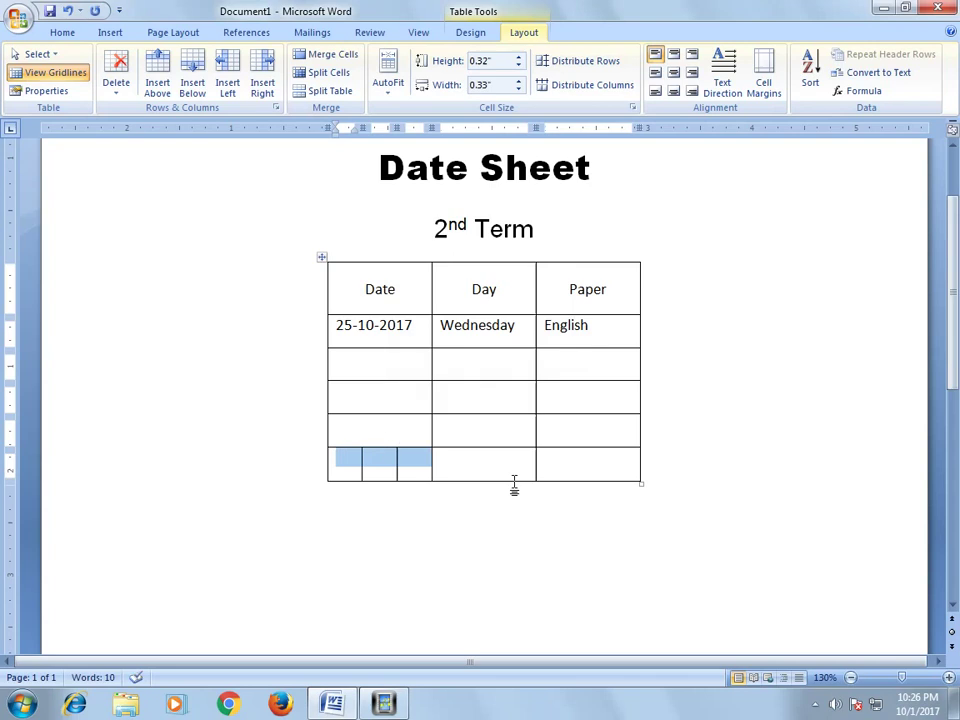
Step: Merge the bottom row into one cell, then split the table above the fourth row
{"action": "left_click", "coordinate": [357, 467]}
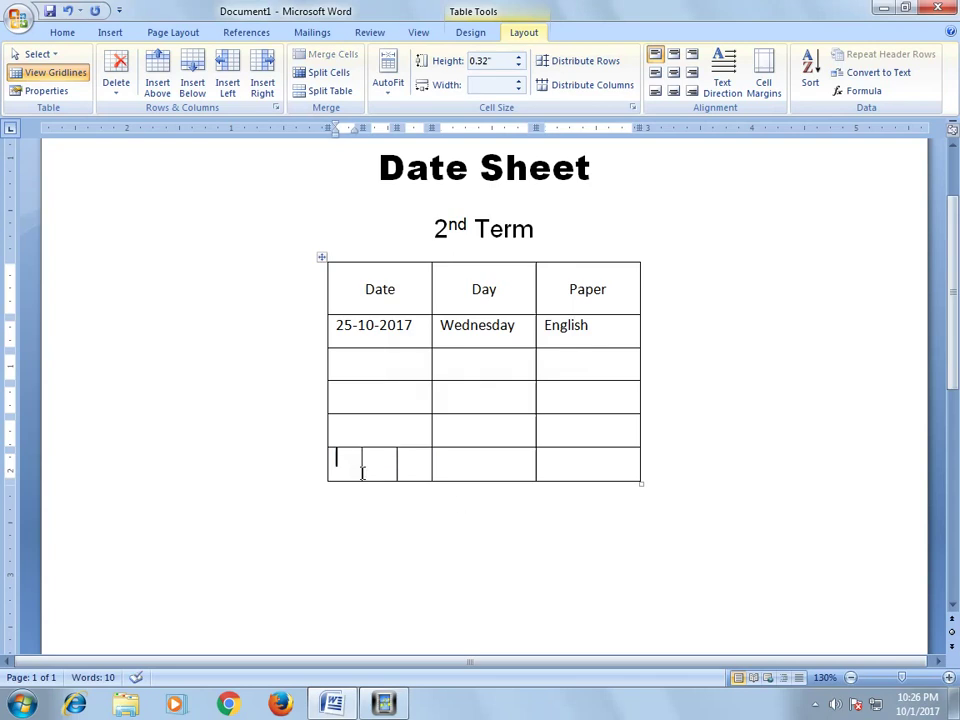
{"action": "left_click_drag", "start_coordinate": [362, 473], "coordinate": [560, 474]}
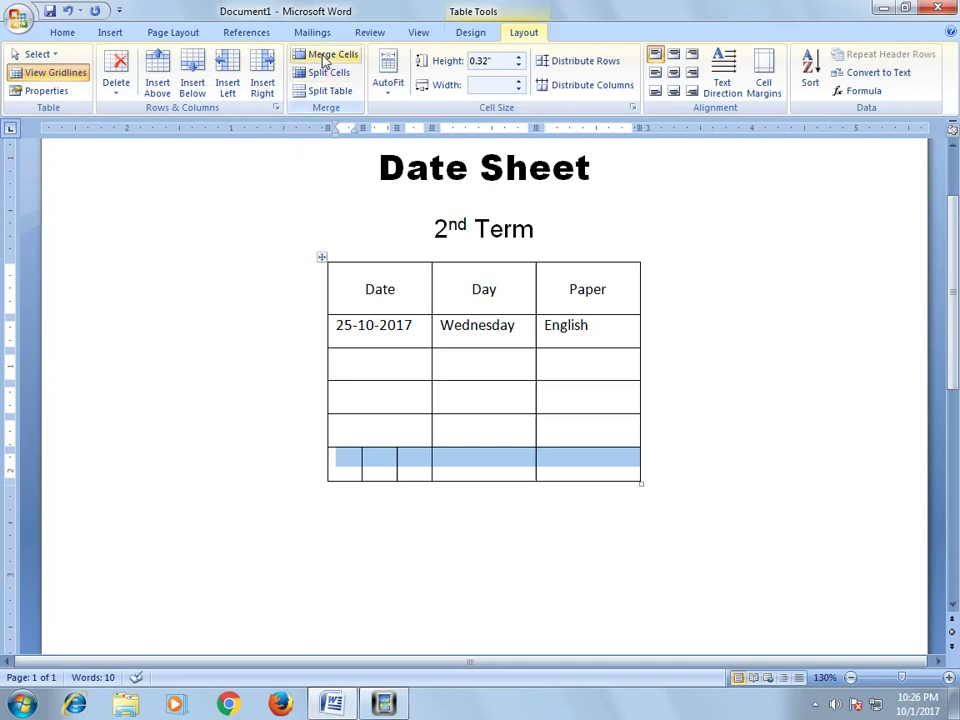
{"action": "left_click", "coordinate": [325, 60]}
{"action": "left_click", "coordinate": [434, 443]}
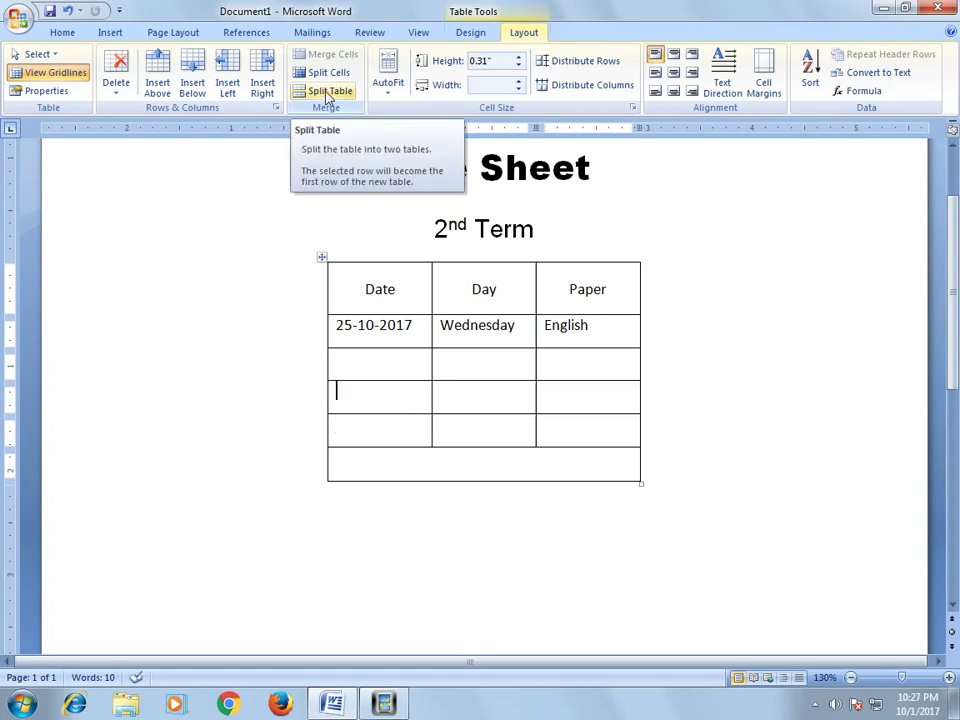
{"action": "left_click", "coordinate": [328, 95]}
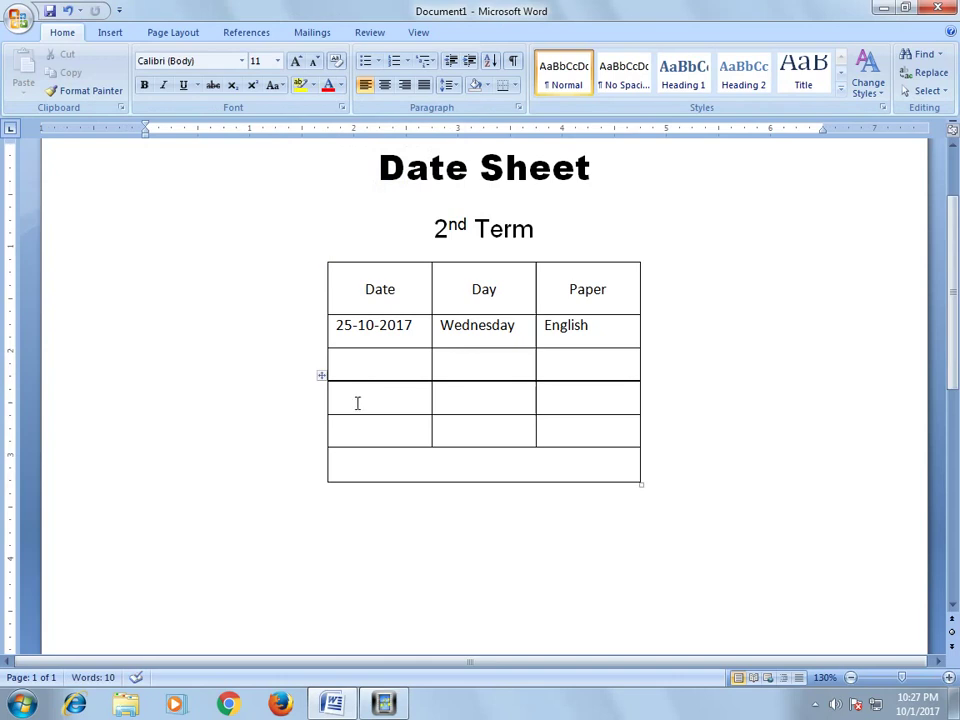
Step: Split the table at row 4 once more, then undo back to the plain six-row grid
{"action": "left_click_drag", "start_coordinate": [321, 376], "coordinate": [326, 431]}
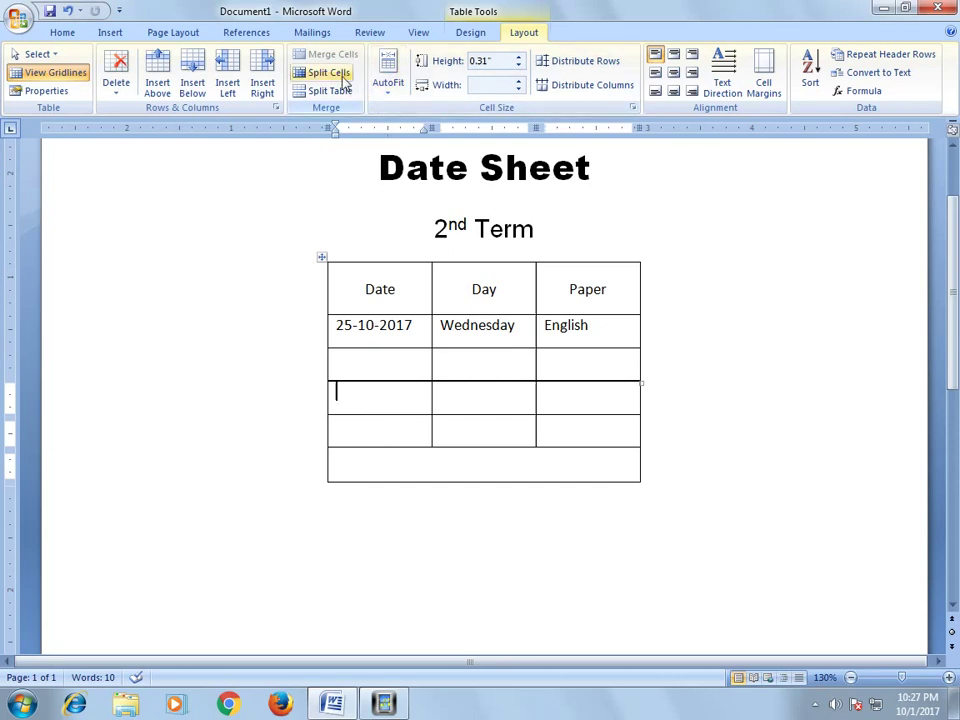
{"action": "left_click", "coordinate": [343, 90]}
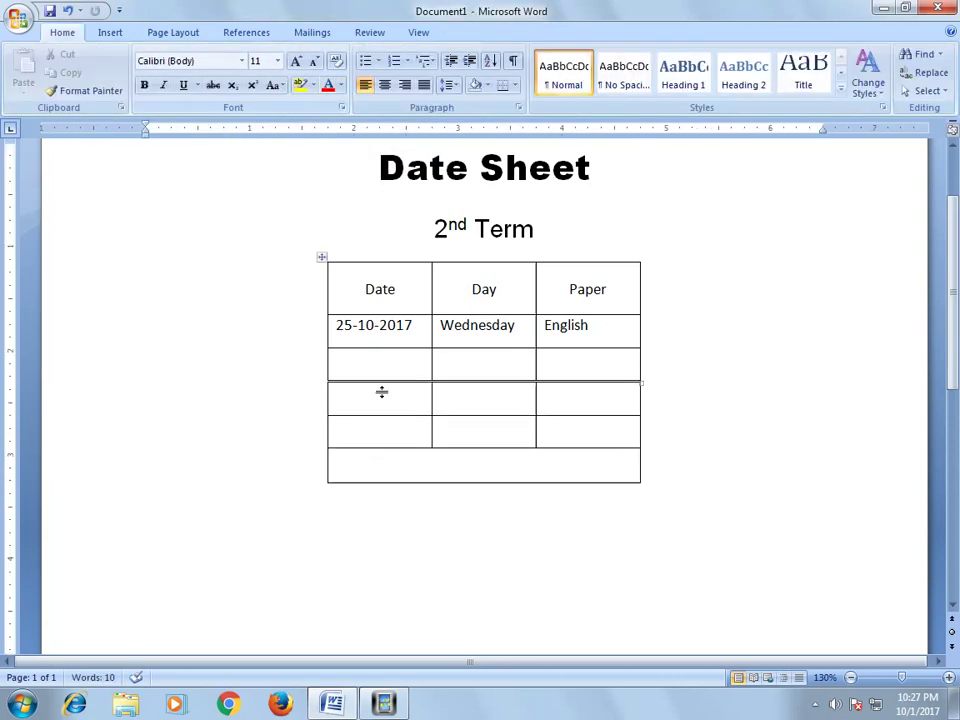
{"action": "left_click", "coordinate": [68, 11]}
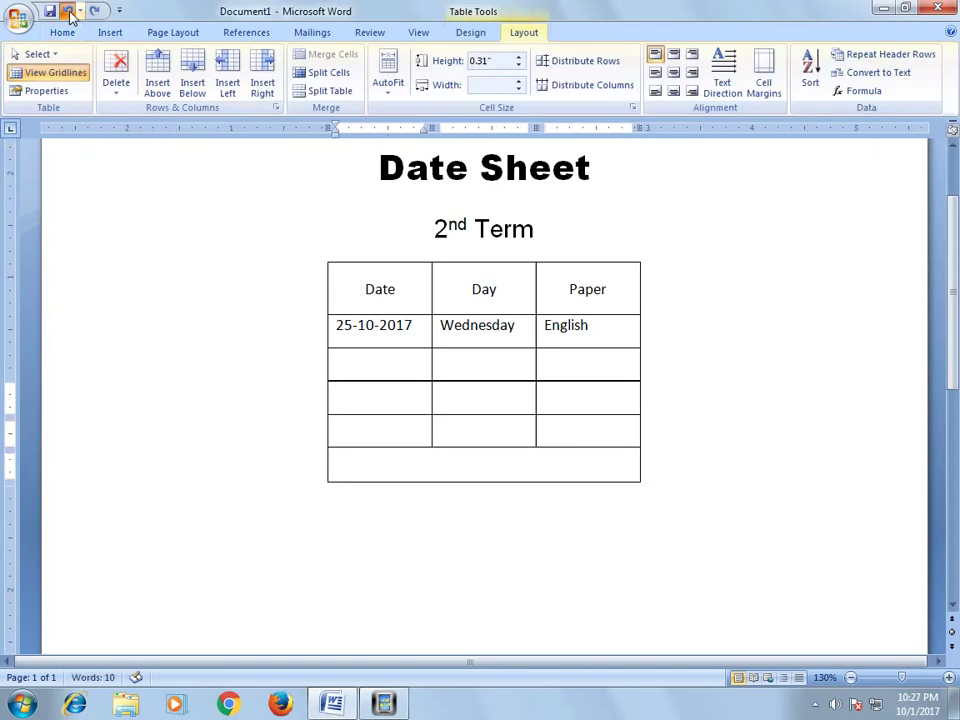
{"action": "left_click", "coordinate": [68, 11]}
{"action": "left_click", "coordinate": [68, 11]}
{"action": "left_click", "coordinate": [68, 11]}
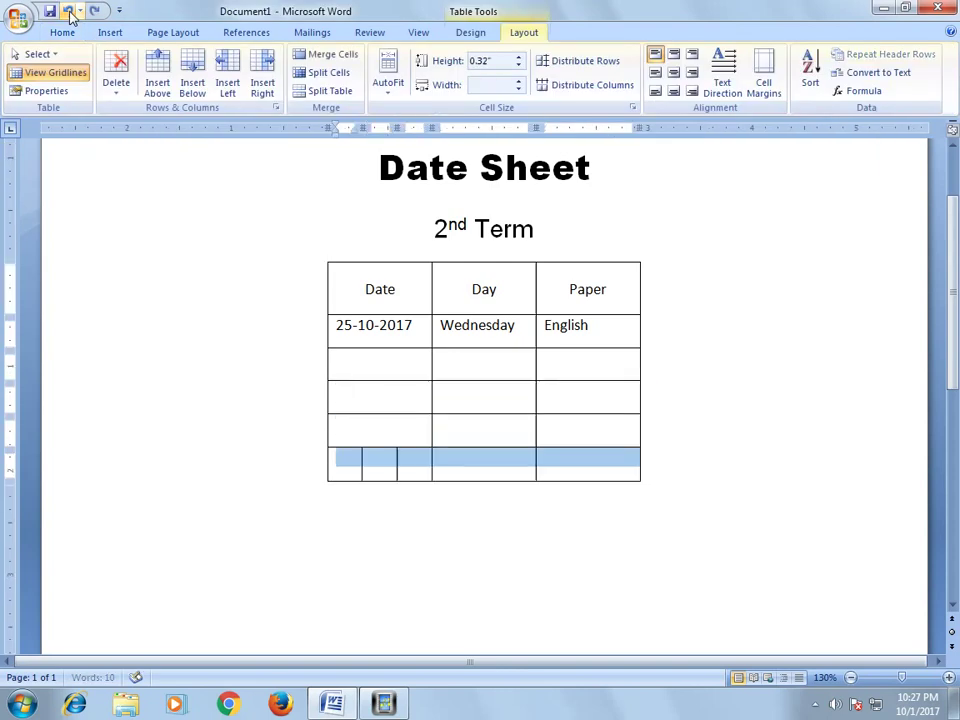
{"action": "left_click", "coordinate": [68, 11]}
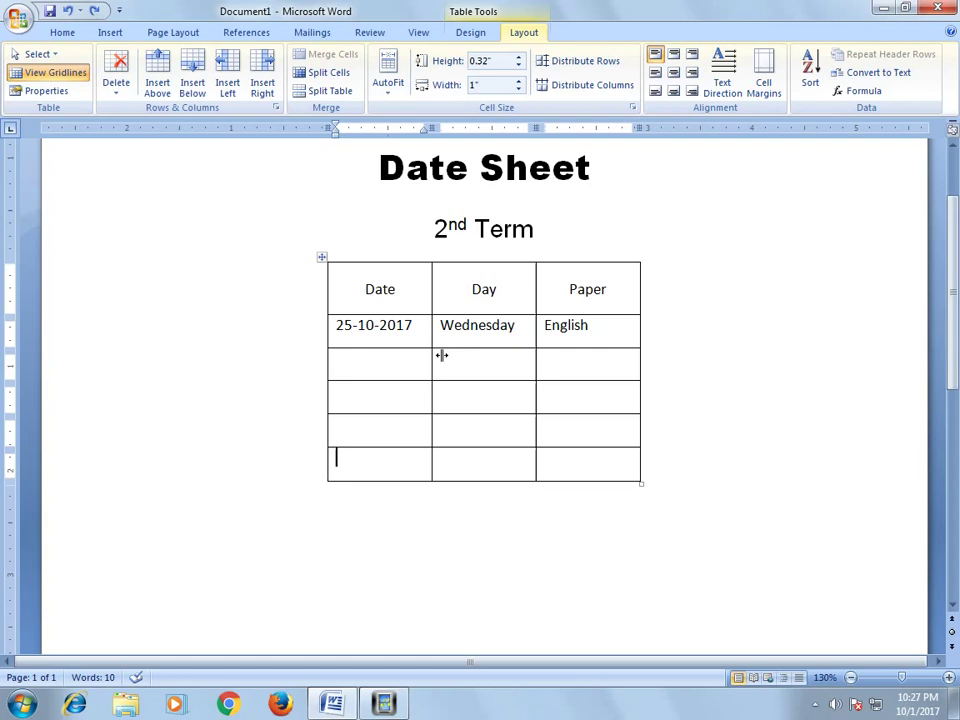
Step: AutoFit the table to its contents and adjust the characters typed after English
{"action": "left_click", "coordinate": [387, 92]}
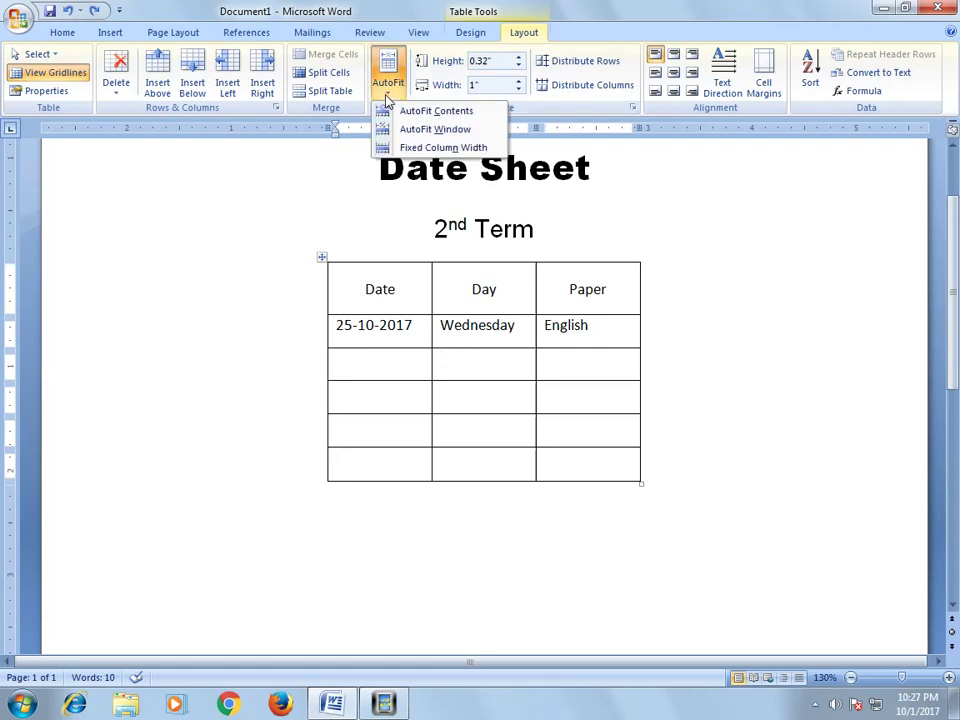
{"action": "left_click", "coordinate": [454, 113]}
{"action": "left_click", "coordinate": [601, 327]}
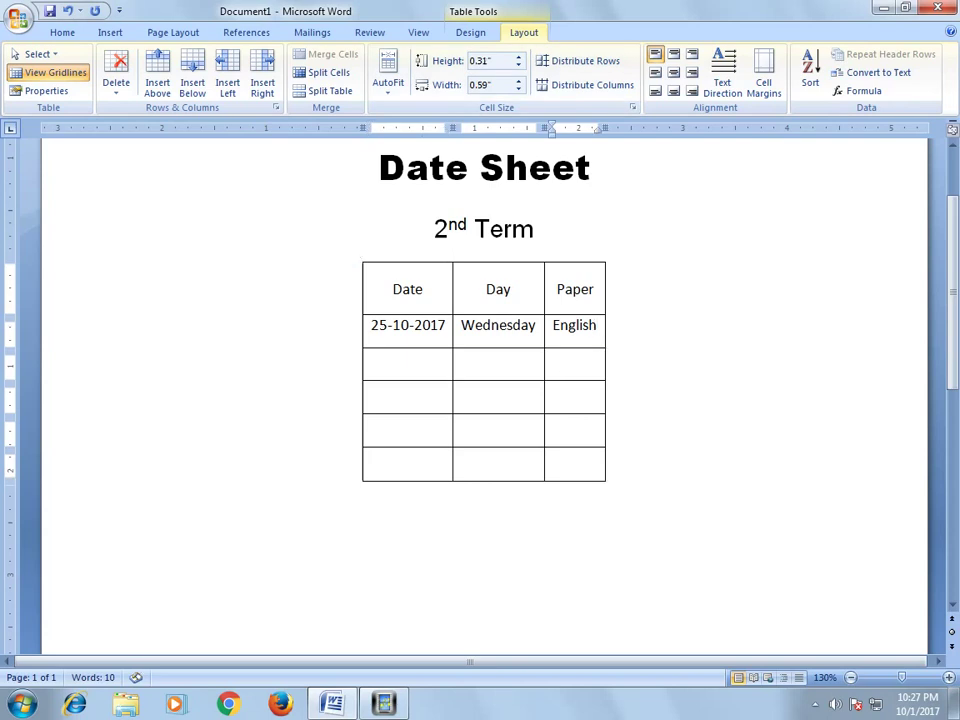
{"action": "type", "text": " a"}
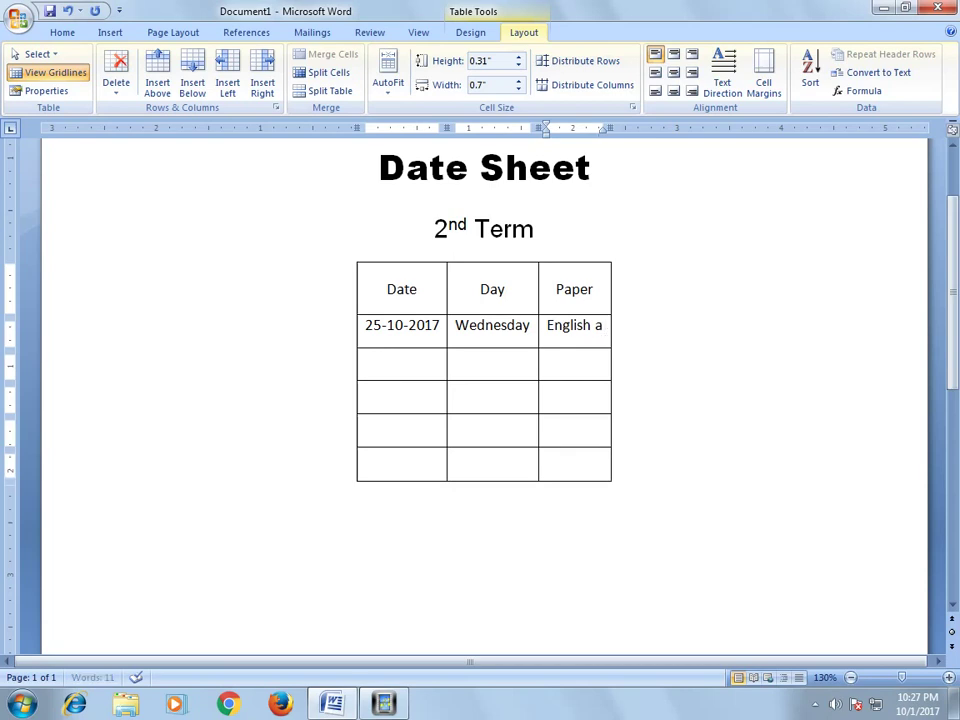
{"action": "key", "text": "BackSpace"}
{"action": "key", "text": "BackSpace"}
{"action": "key", "text": "BackSpace"}
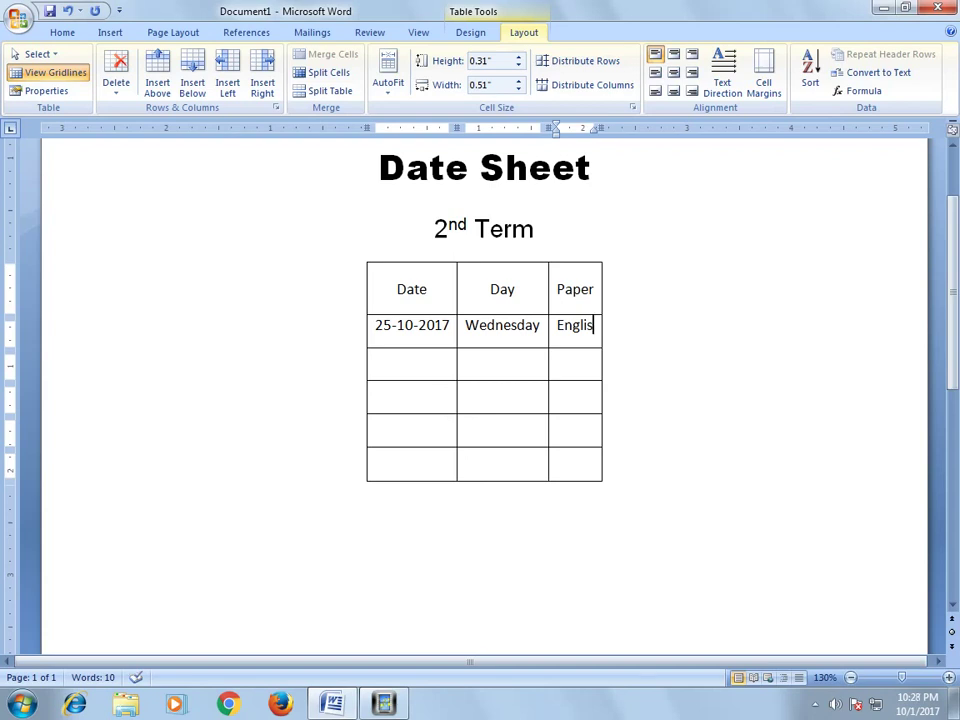
{"action": "type", "text": "h"}
Step: Try AutoFit Window to stretch the table across the page, then undo it
{"action": "left_click", "coordinate": [386, 96]}
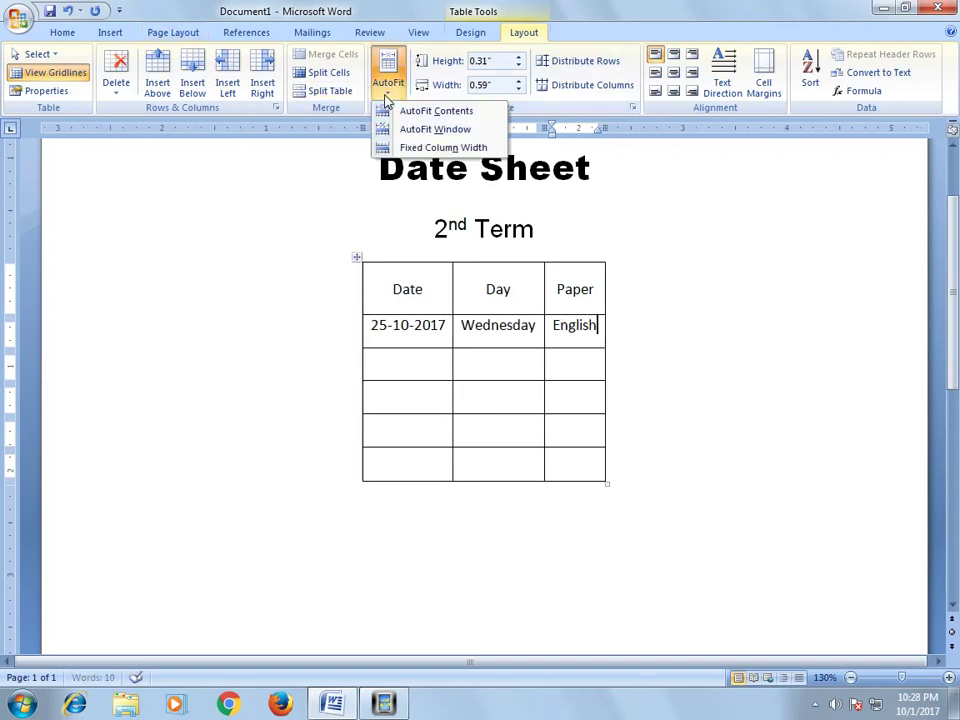
{"action": "left_click", "coordinate": [427, 130]}
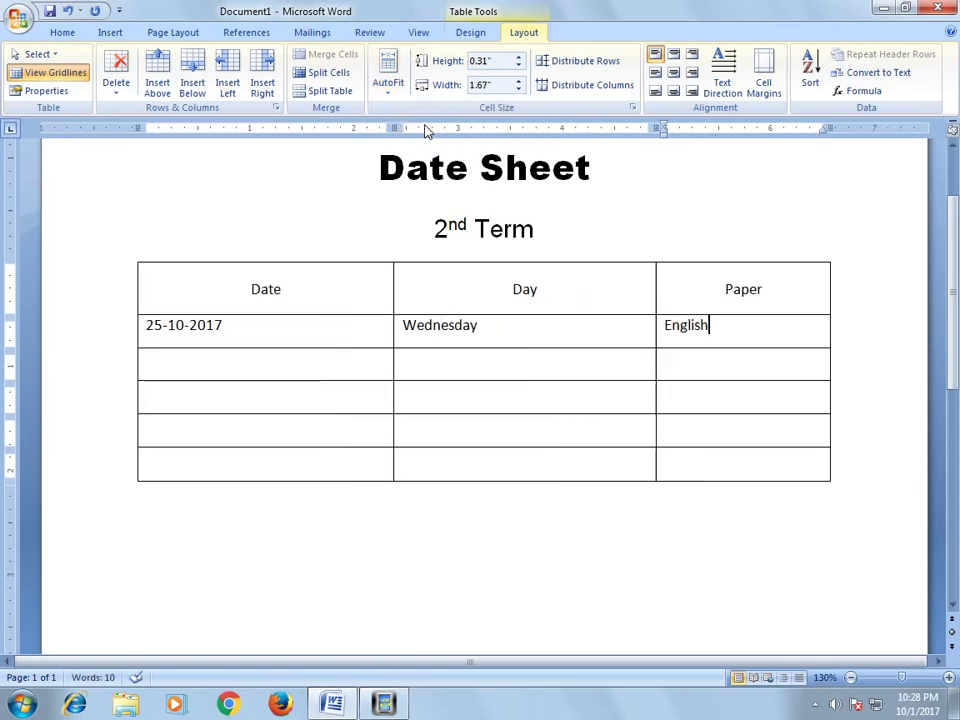
{"action": "left_click", "coordinate": [67, 11]}
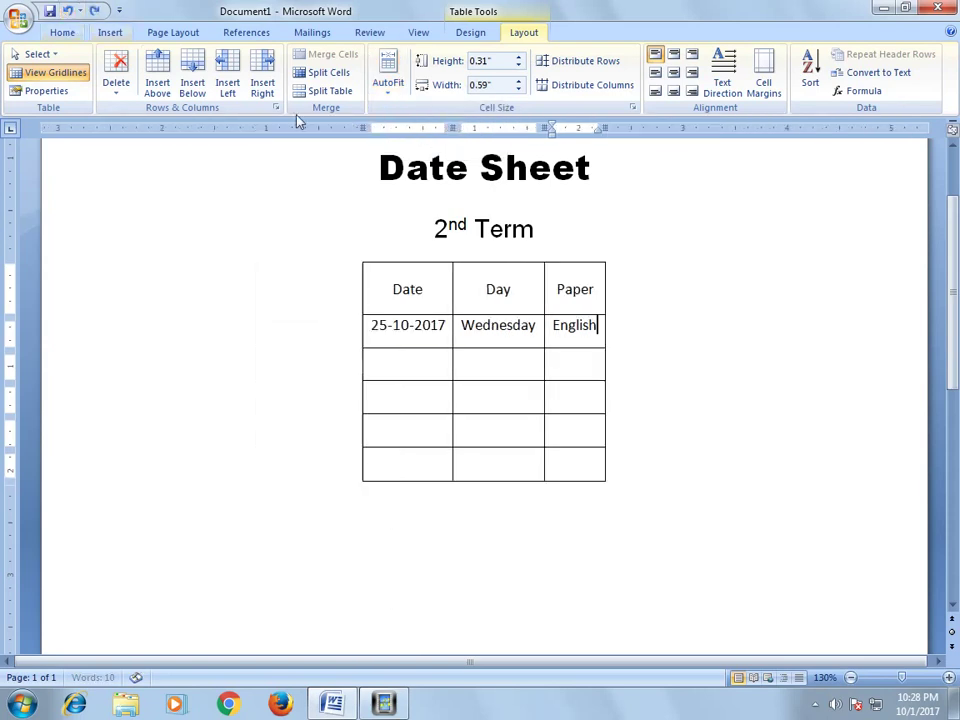
Step: Set Fixed Column Width, type 'a' after English, then AutoFit the table to contents
{"action": "left_click", "coordinate": [400, 88]}
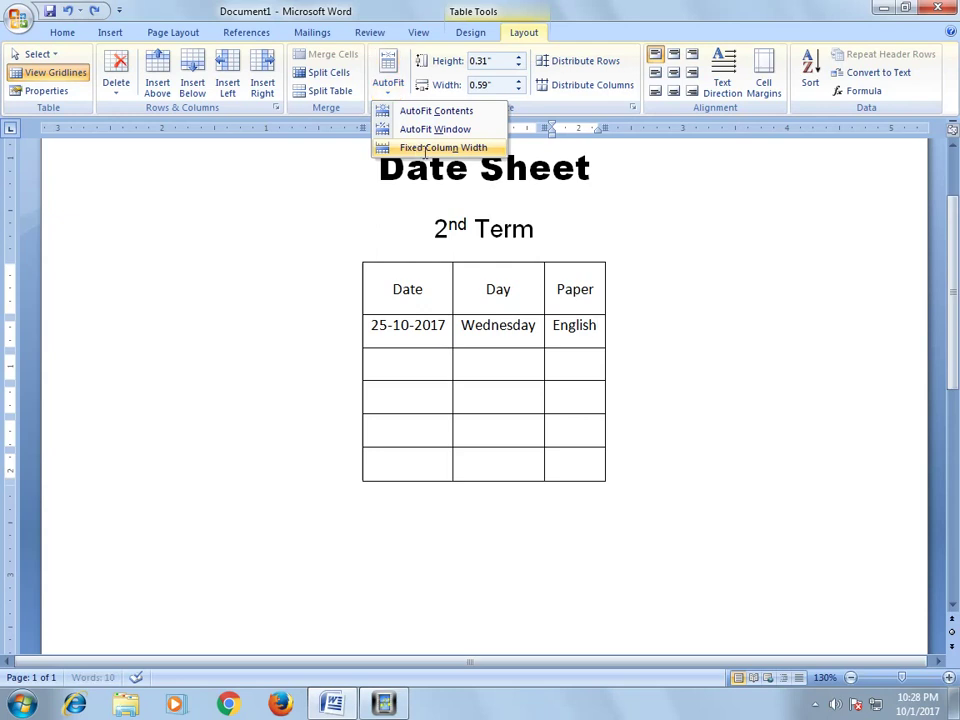
{"action": "left_click", "coordinate": [420, 148]}
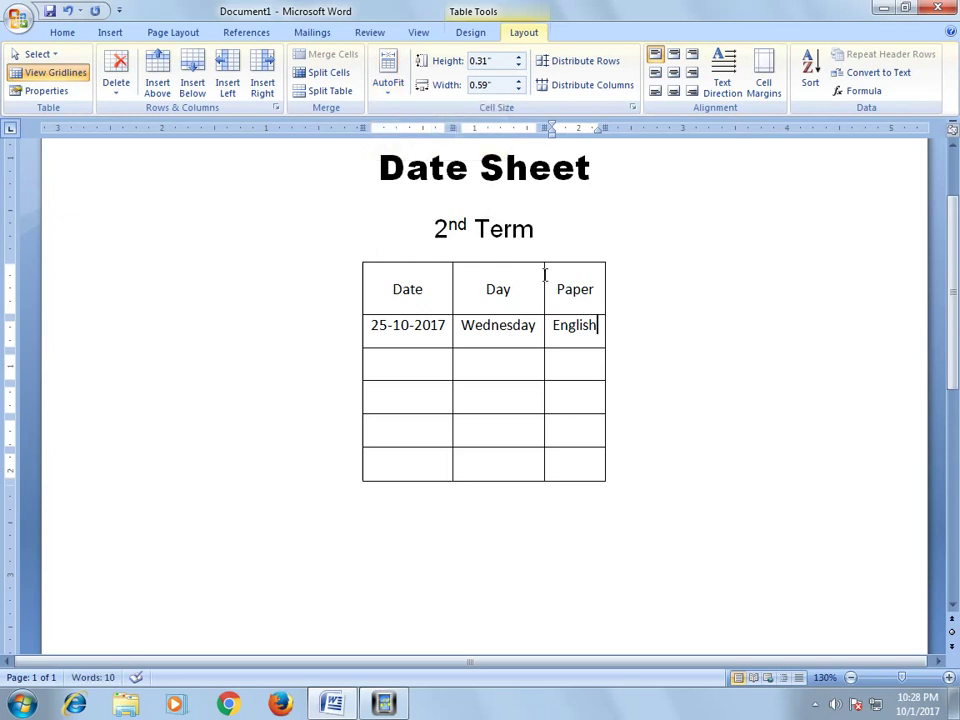
{"action": "left_click", "coordinate": [598, 326]}
{"action": "type", "text": "a"}
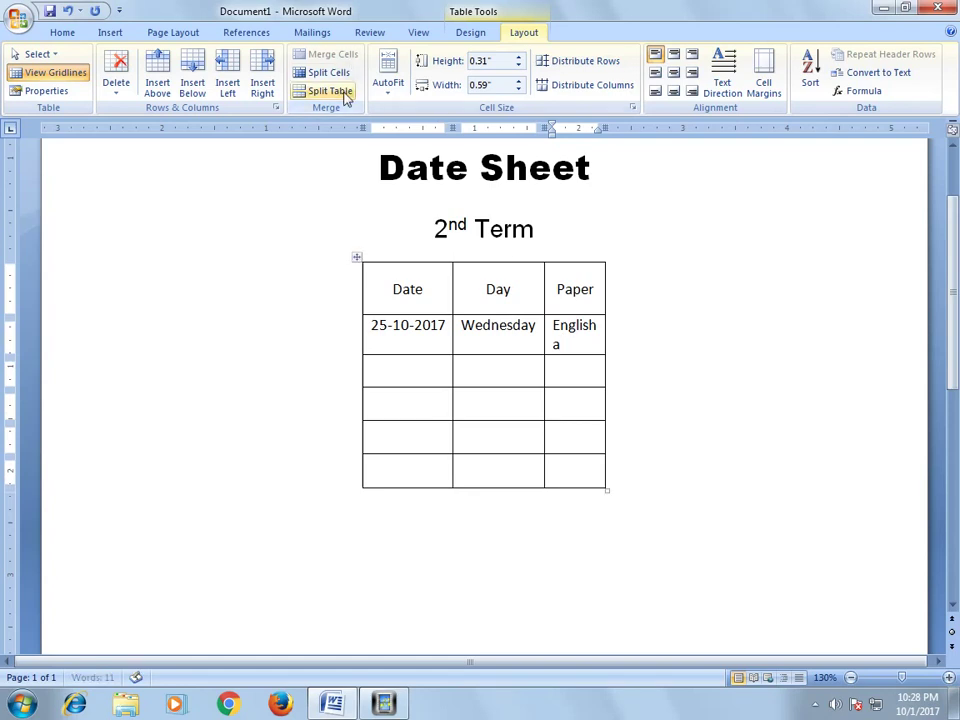
{"action": "left_click", "coordinate": [389, 90]}
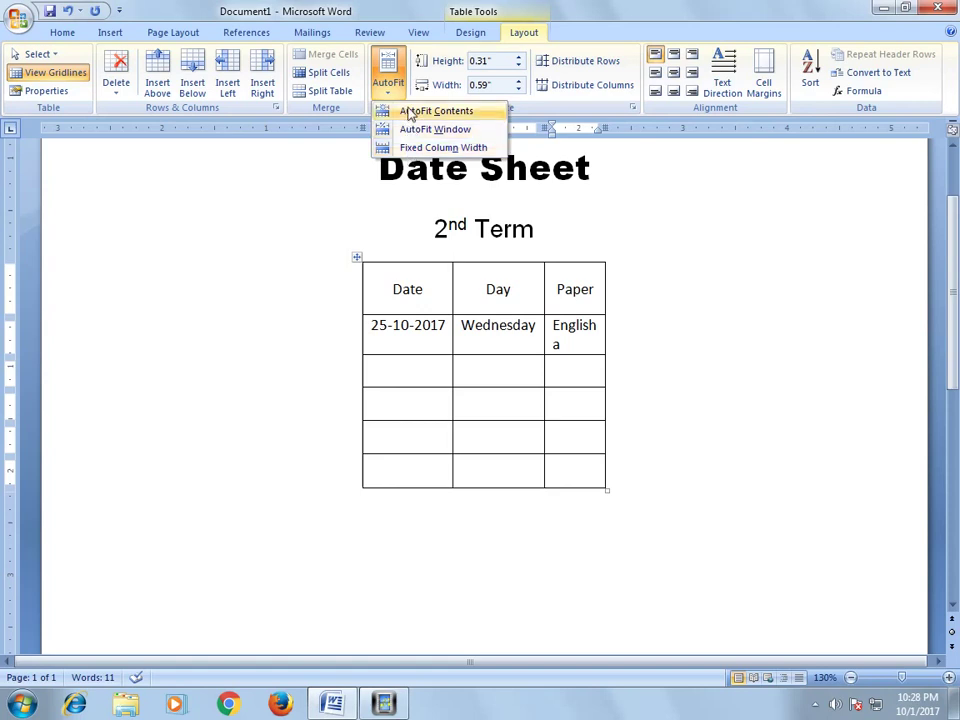
{"action": "left_click", "coordinate": [410, 111]}
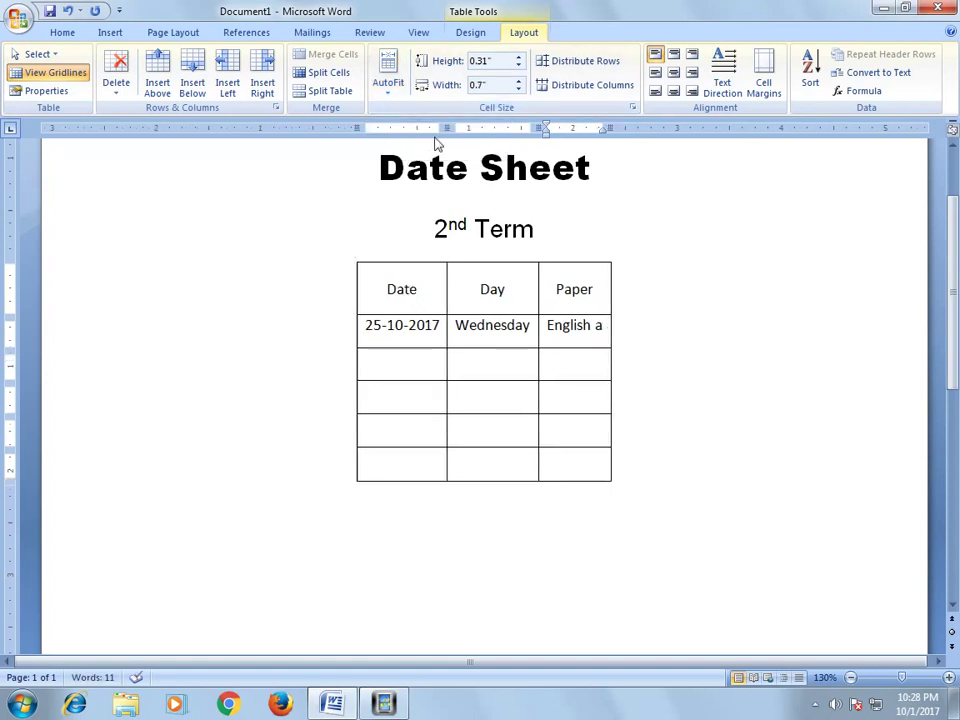
Step: Delete the stray 'a', widen the Date column to 1.26" and make the 25-10-2017 row taller
{"action": "key", "text": "BackSpace"}
{"action": "key", "text": "BackSpace"}
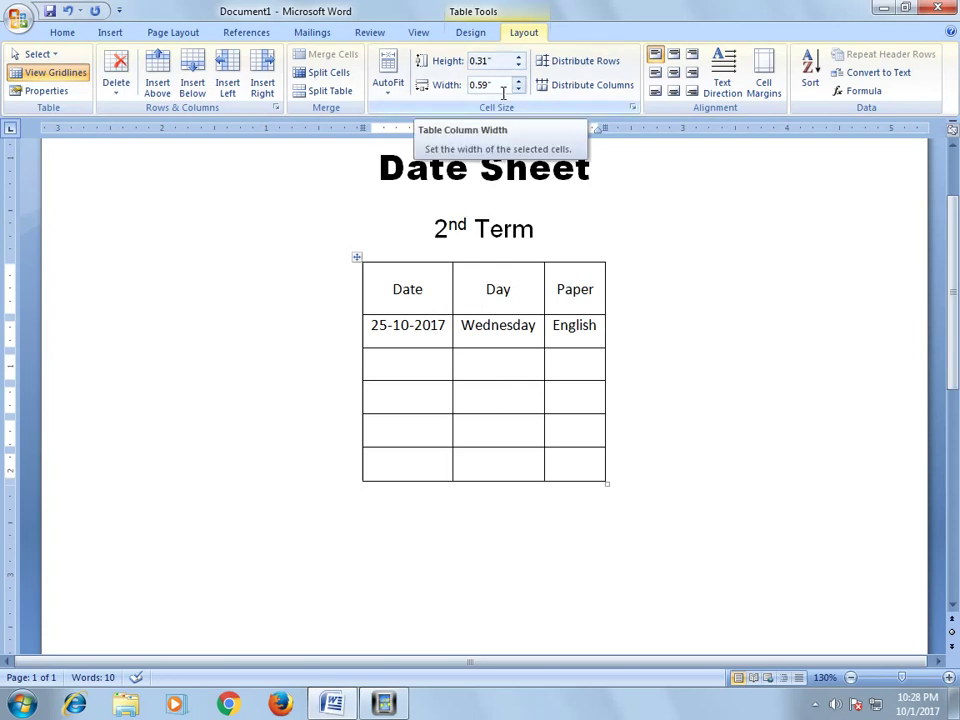
{"action": "left_click", "coordinate": [407, 364]}
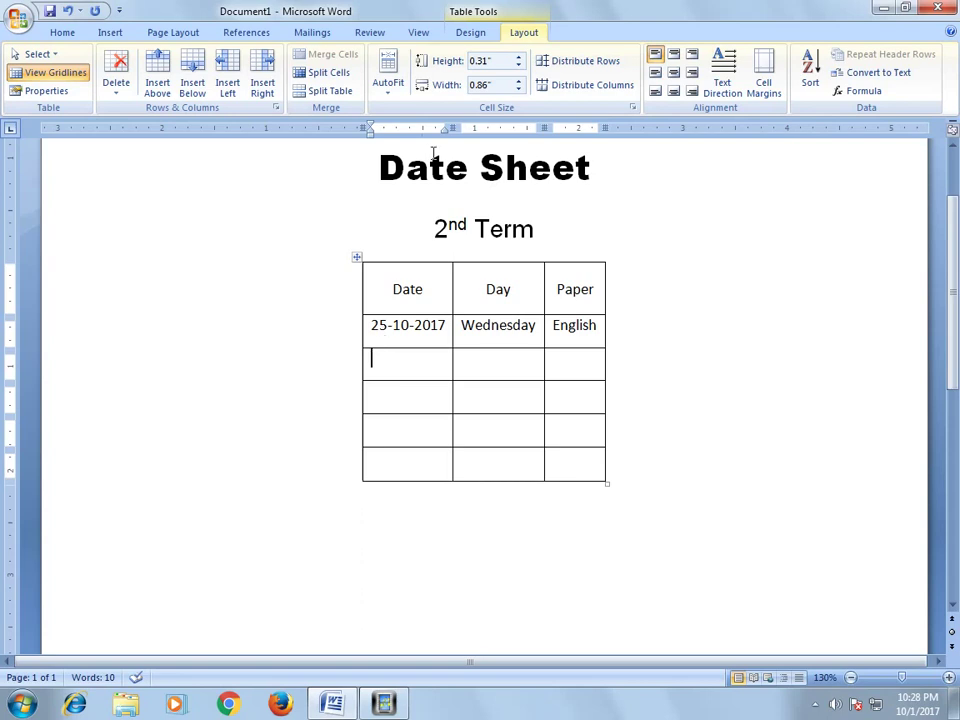
{"action": "left_click_drag", "start_coordinate": [477, 136], "coordinate": [497, 135]}
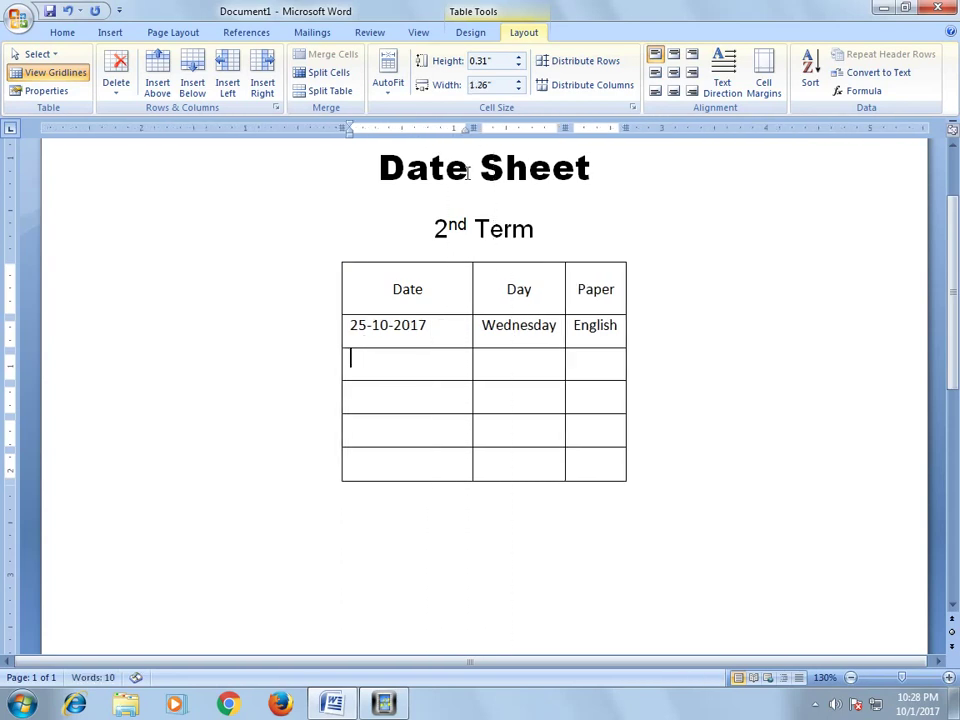
{"action": "left_click_drag", "start_coordinate": [7, 348], "coordinate": [9, 380]}
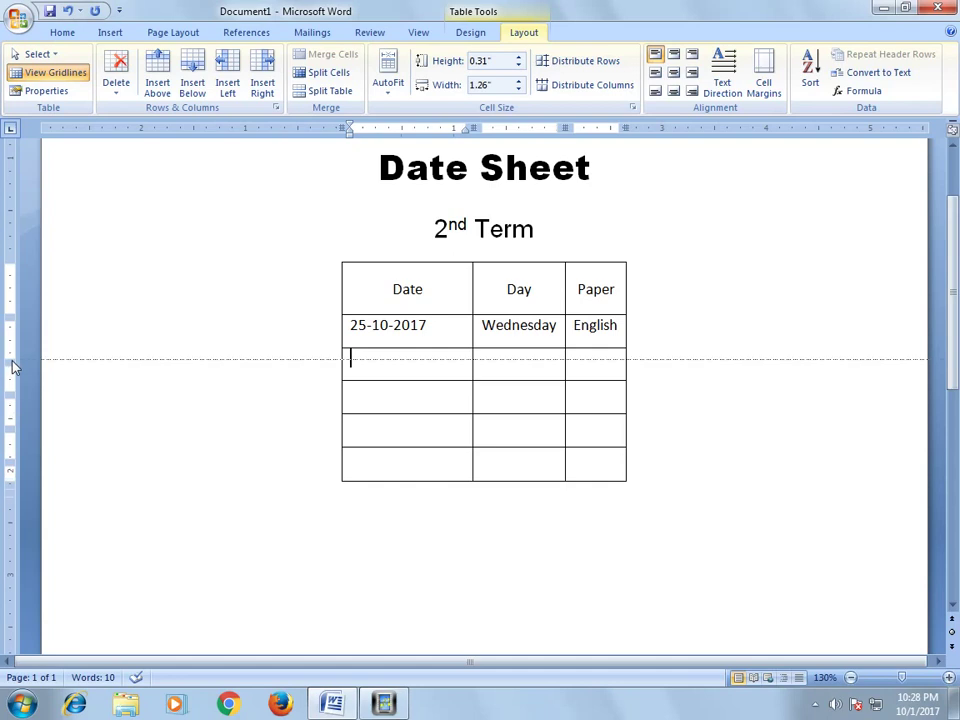
{"action": "left_click_drag", "start_coordinate": [426, 287], "coordinate": [582, 489]}
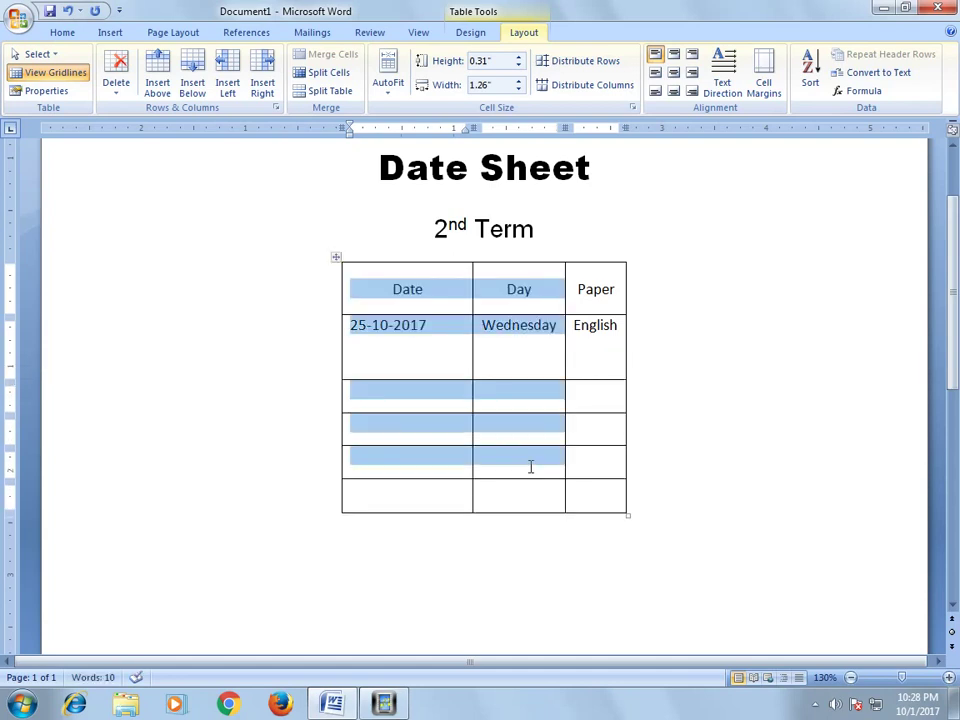
Step: Distribute rows and columns evenly, then align the 25-10-2017 row's text bottom centre
{"action": "left_click", "coordinate": [584, 62]}
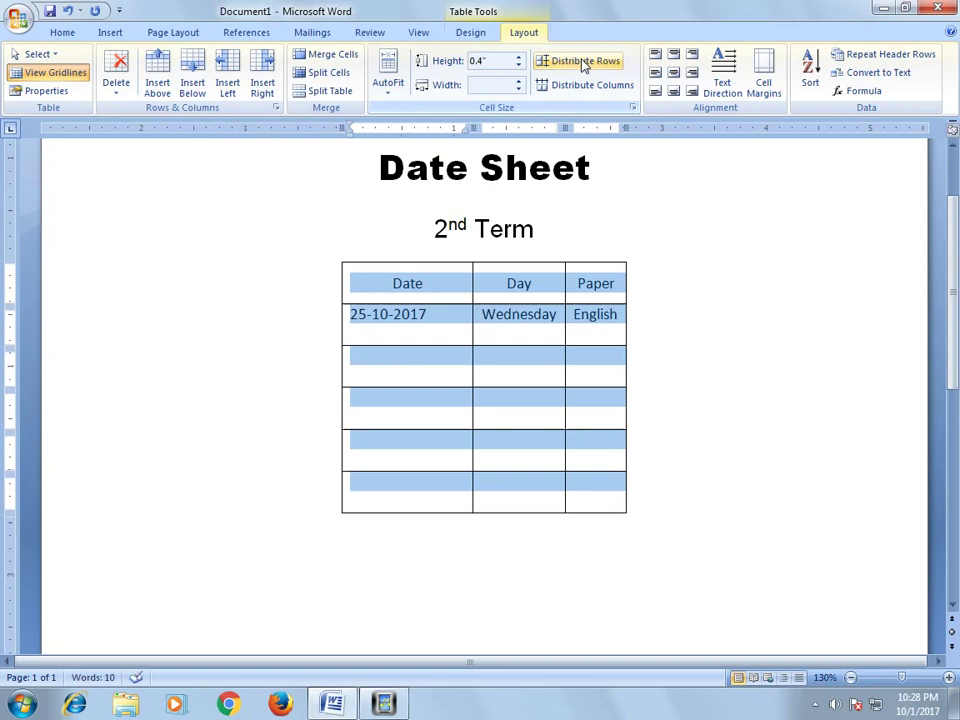
{"action": "left_click", "coordinate": [590, 86]}
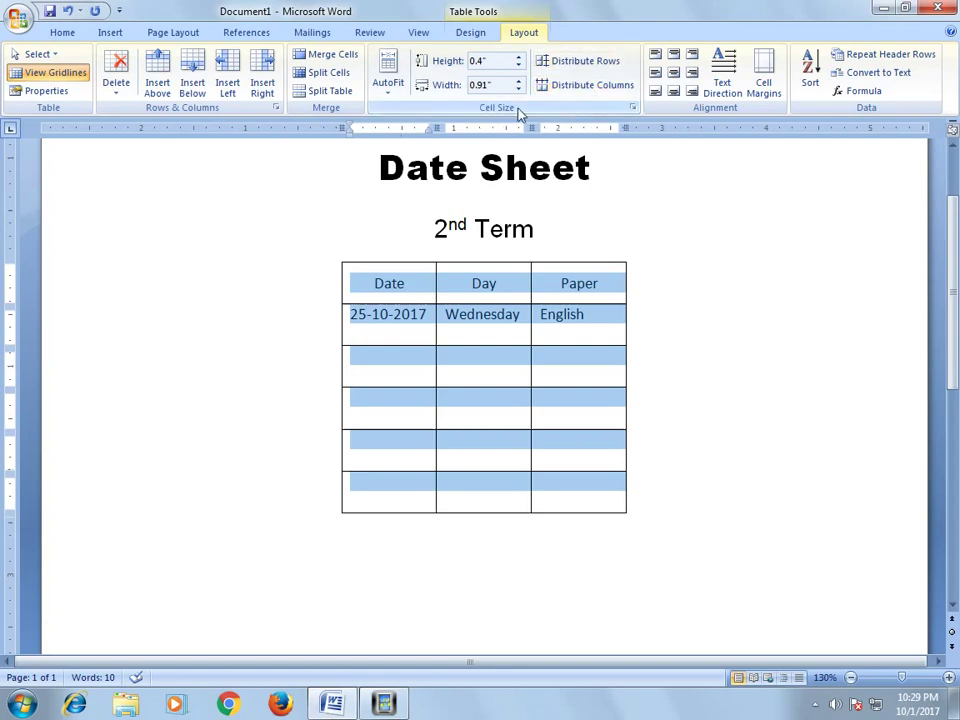
{"action": "left_click", "coordinate": [379, 318]}
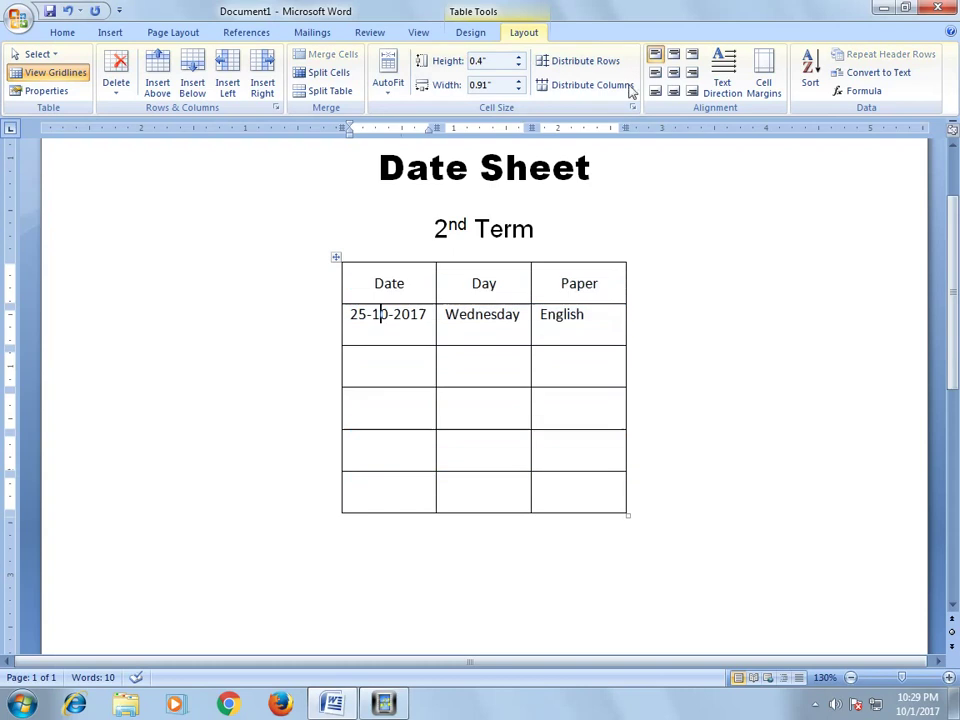
{"action": "left_click_drag", "start_coordinate": [379, 314], "coordinate": [605, 318]}
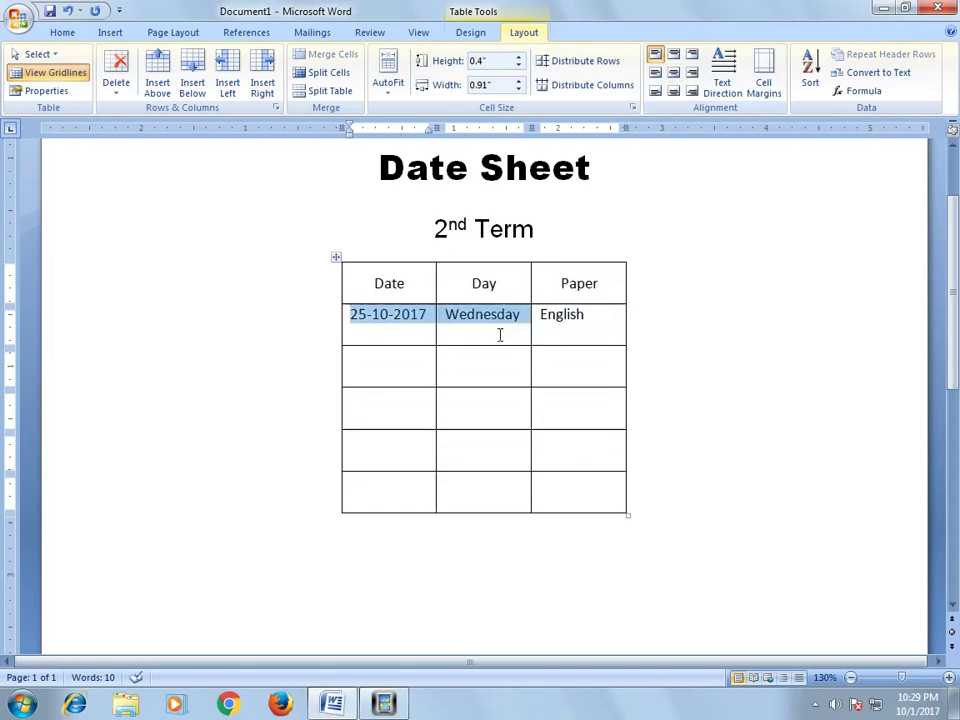
{"action": "left_click", "coordinate": [673, 72]}
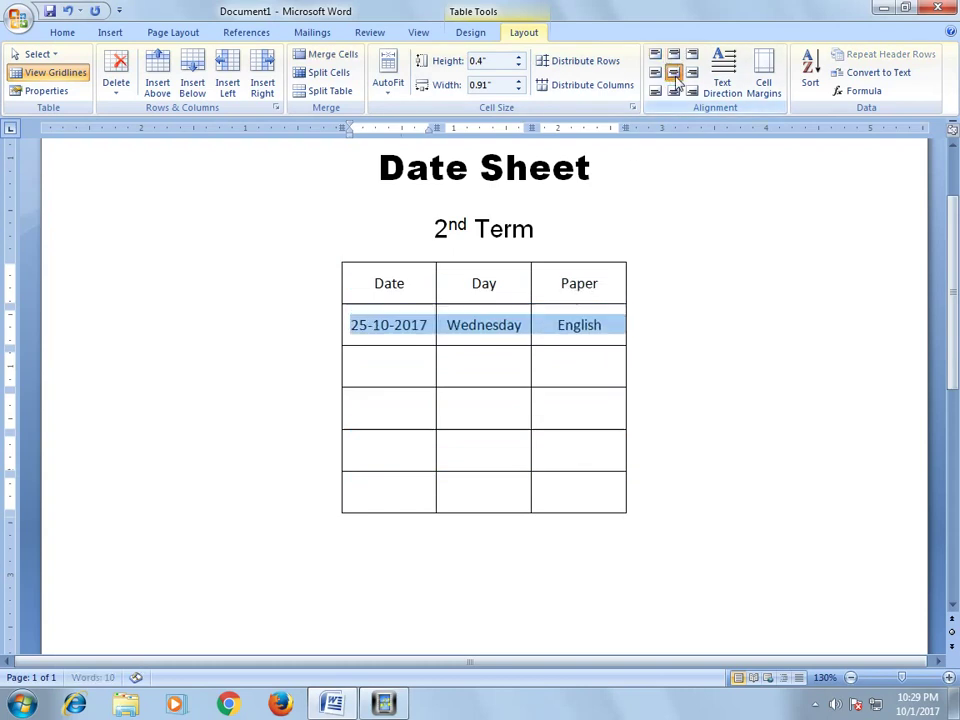
{"action": "left_click", "coordinate": [675, 92]}
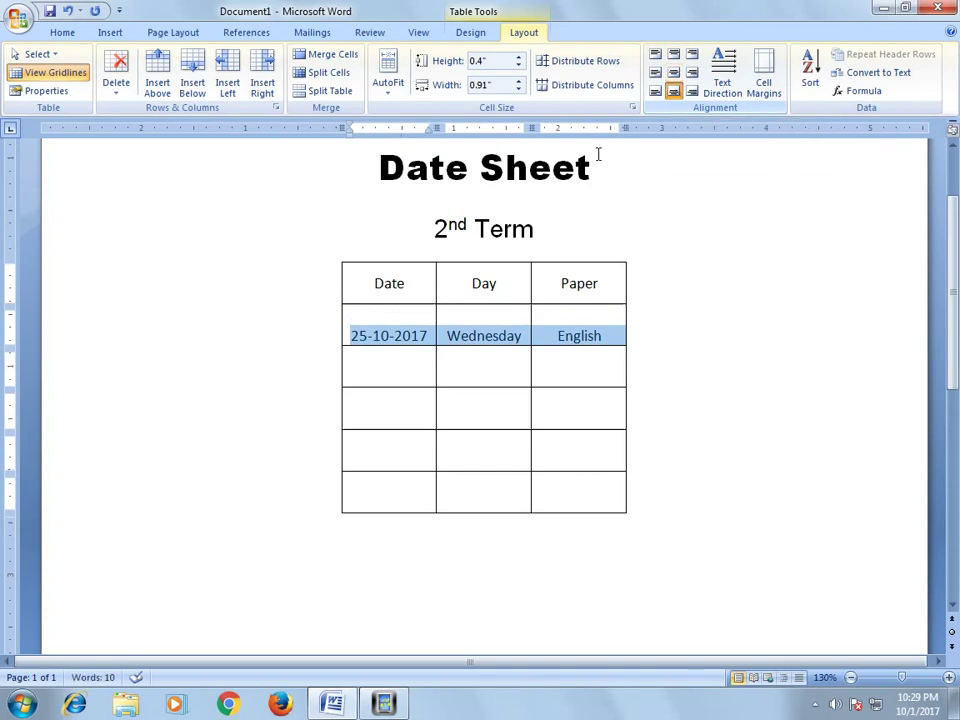
Step: Turn the Date header text vertical, then back to horizontal
{"action": "left_click", "coordinate": [398, 283]}
{"action": "left_click", "coordinate": [724, 92]}
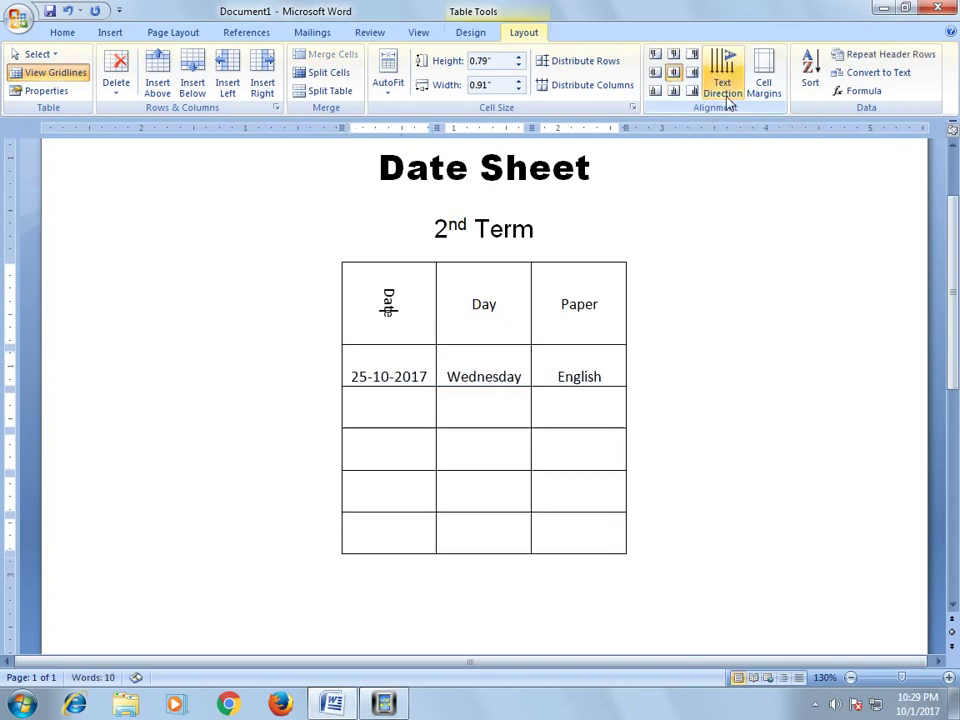
{"action": "left_click", "coordinate": [724, 92]}
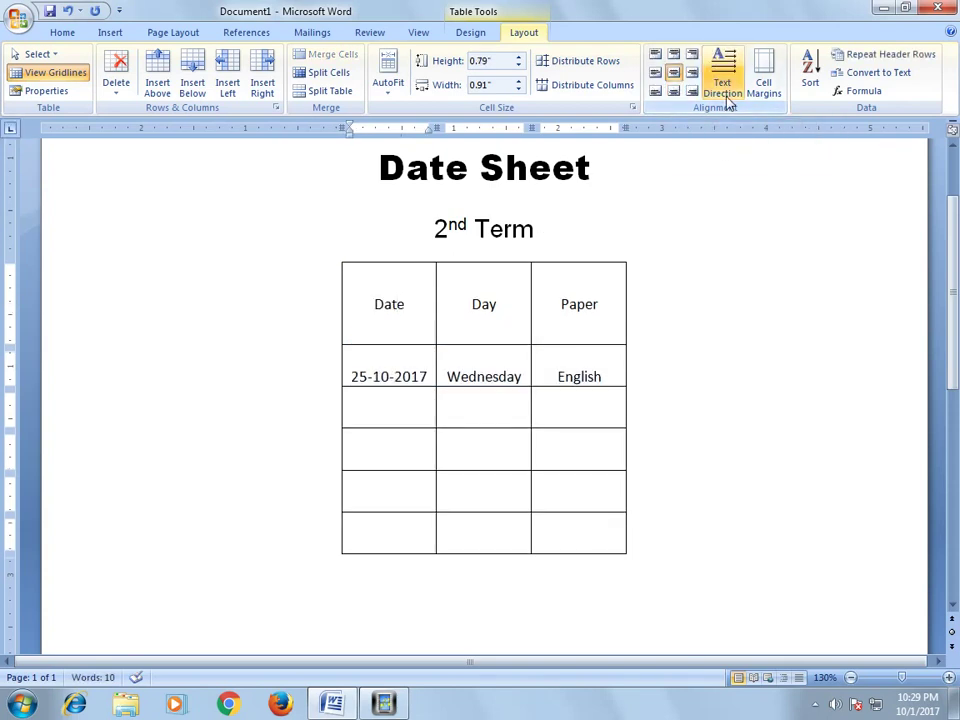
Step: Set the top cell margin to 0.01", then undo the margin change
{"action": "left_click", "coordinate": [760, 92]}
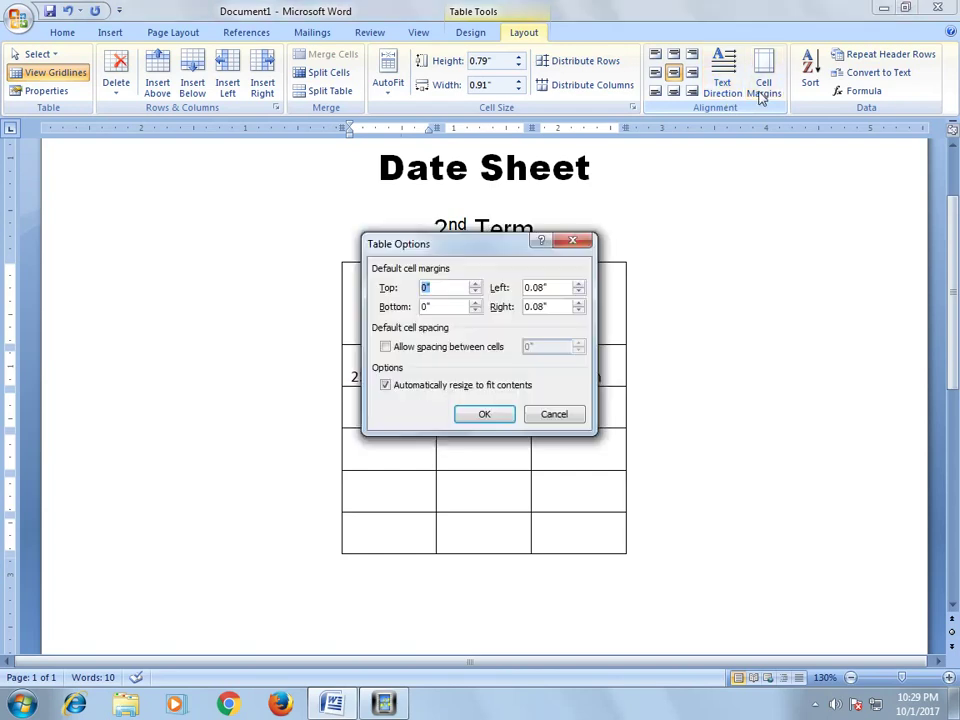
{"action": "left_click_drag", "start_coordinate": [430, 243], "coordinate": [525, 287]}
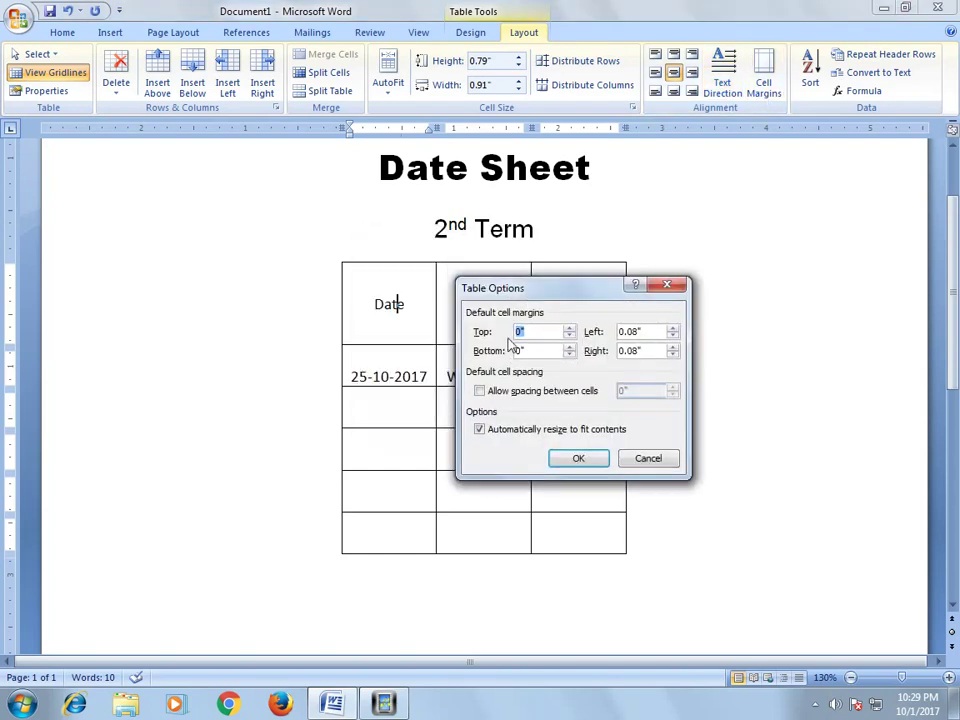
{"action": "left_click", "coordinate": [567, 330]}
{"action": "left_click", "coordinate": [560, 460]}
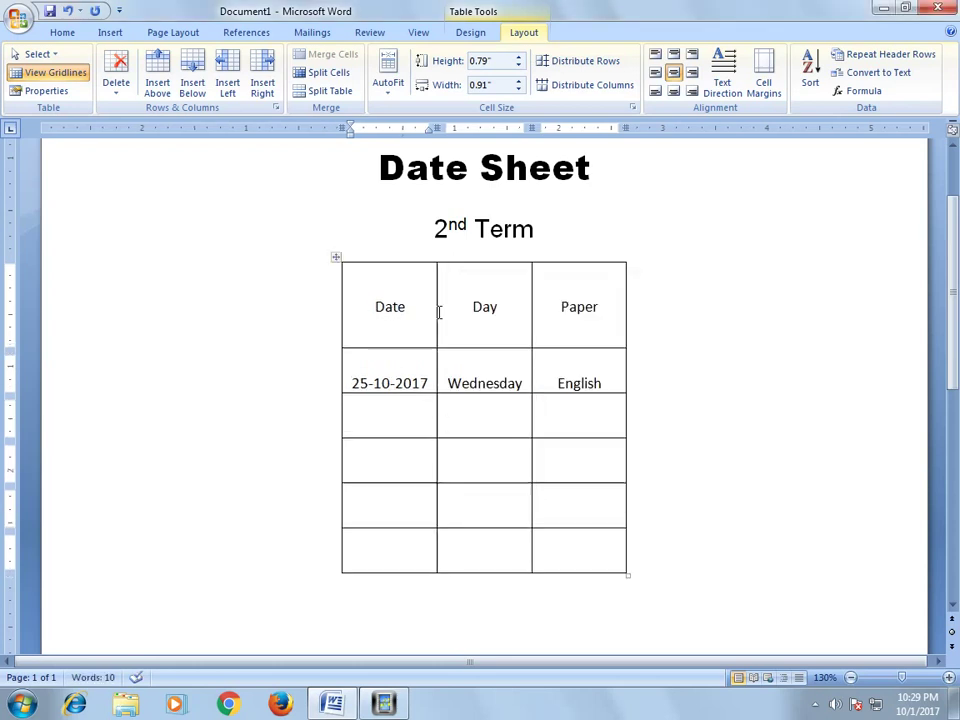
{"action": "left_click", "coordinate": [68, 11]}
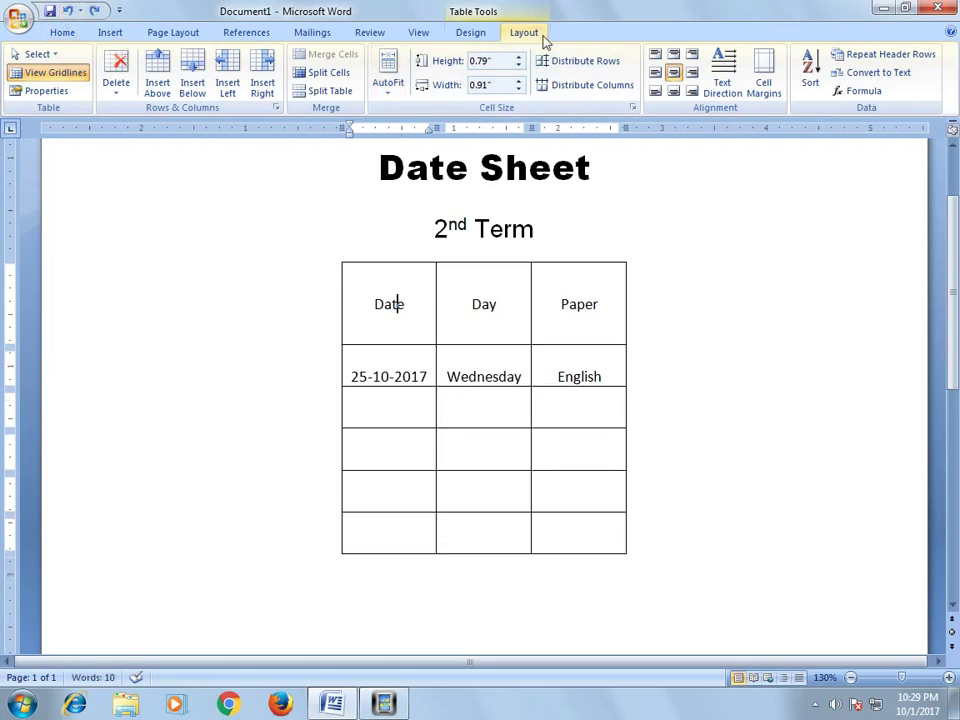
{"action": "left_click", "coordinate": [463, 377]}
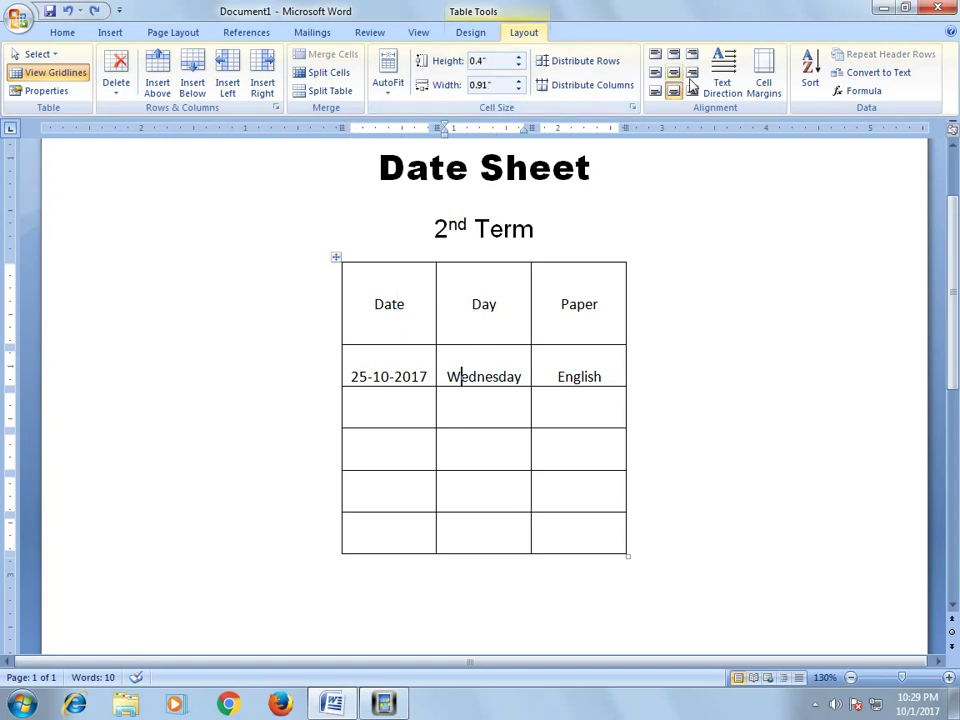
{"action": "left_click", "coordinate": [401, 372]}
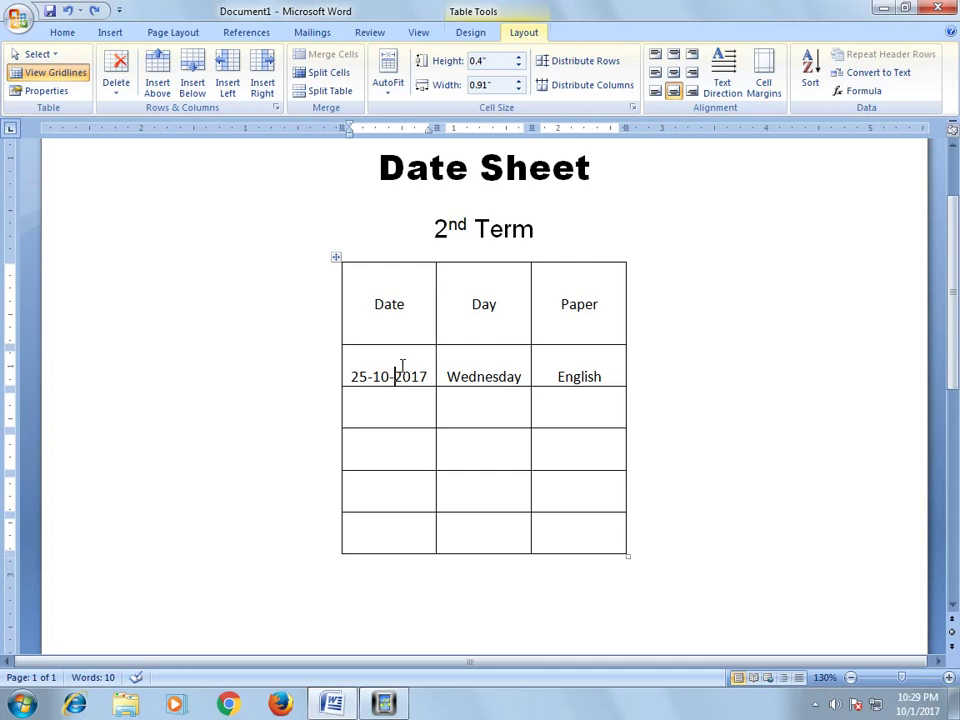
Step: Sort the table by Column 1 (Date), then undo the sort to keep the original order
{"action": "left_click", "coordinate": [810, 78]}
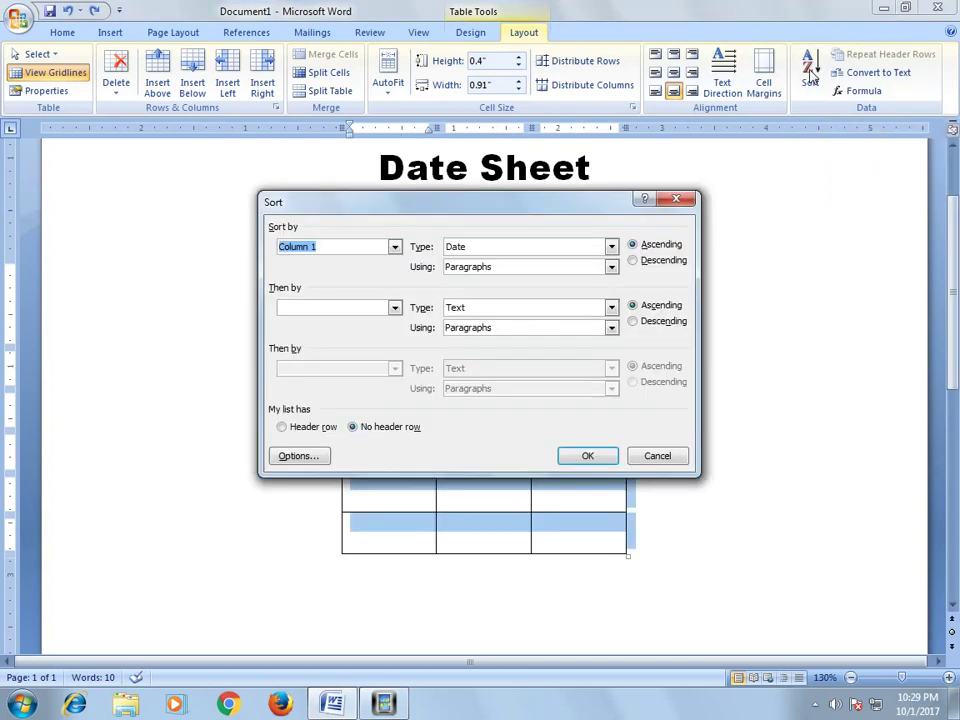
{"action": "left_click", "coordinate": [658, 462]}
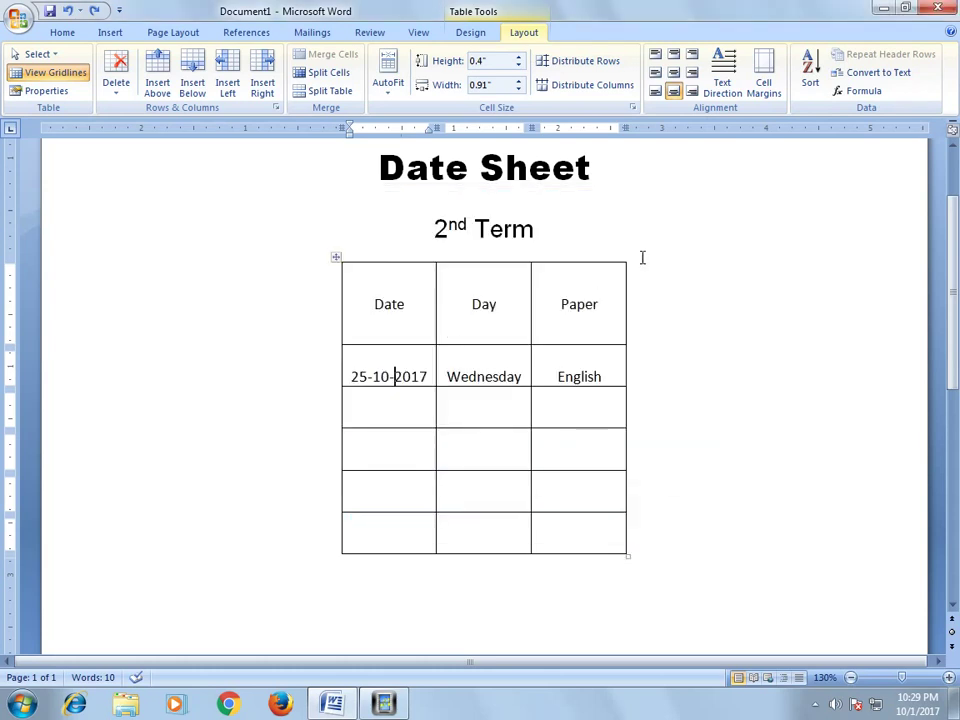
{"action": "left_click", "coordinate": [403, 332]}
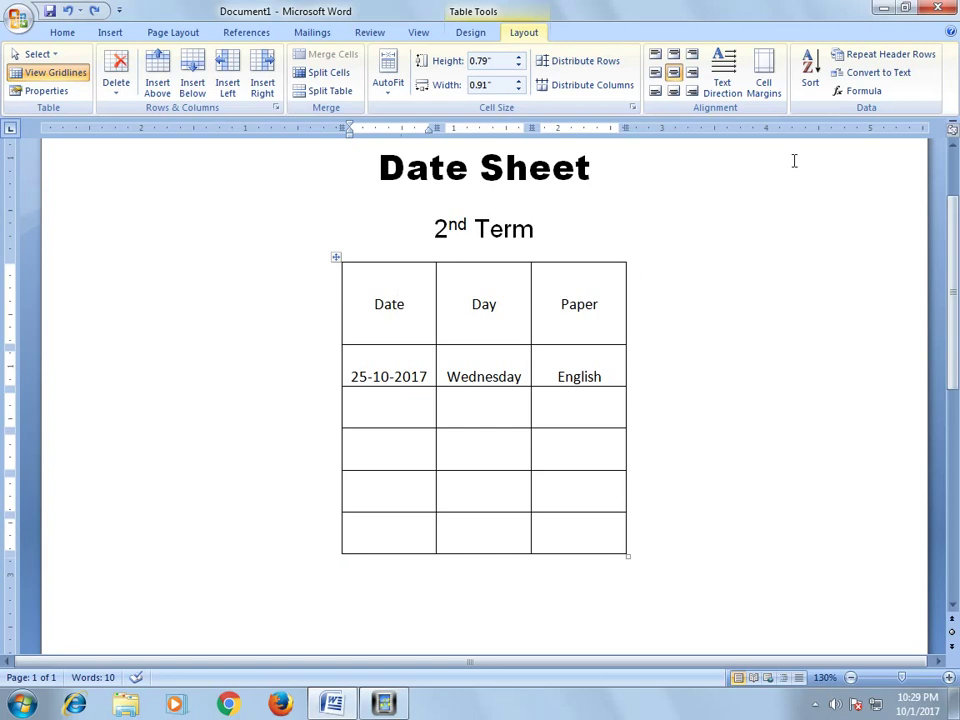
{"action": "left_click", "coordinate": [810, 72]}
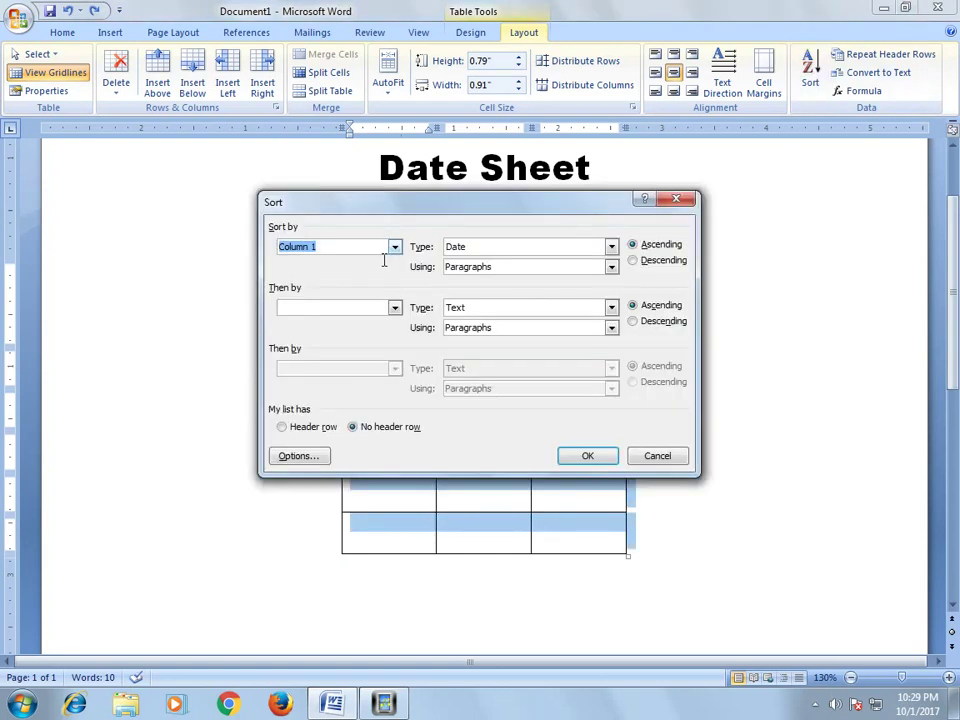
{"action": "left_click", "coordinate": [395, 248]}
{"action": "left_click", "coordinate": [396, 250]}
{"action": "left_click", "coordinate": [385, 248]}
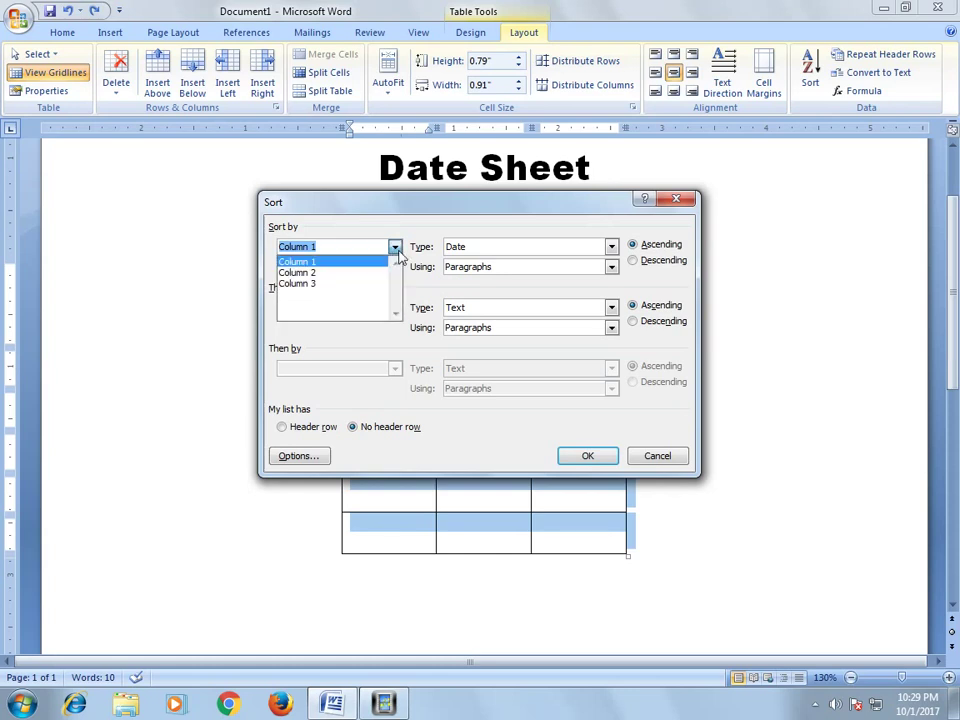
{"action": "left_click", "coordinate": [338, 274]}
{"action": "left_click", "coordinate": [395, 250]}
{"action": "left_click", "coordinate": [345, 263]}
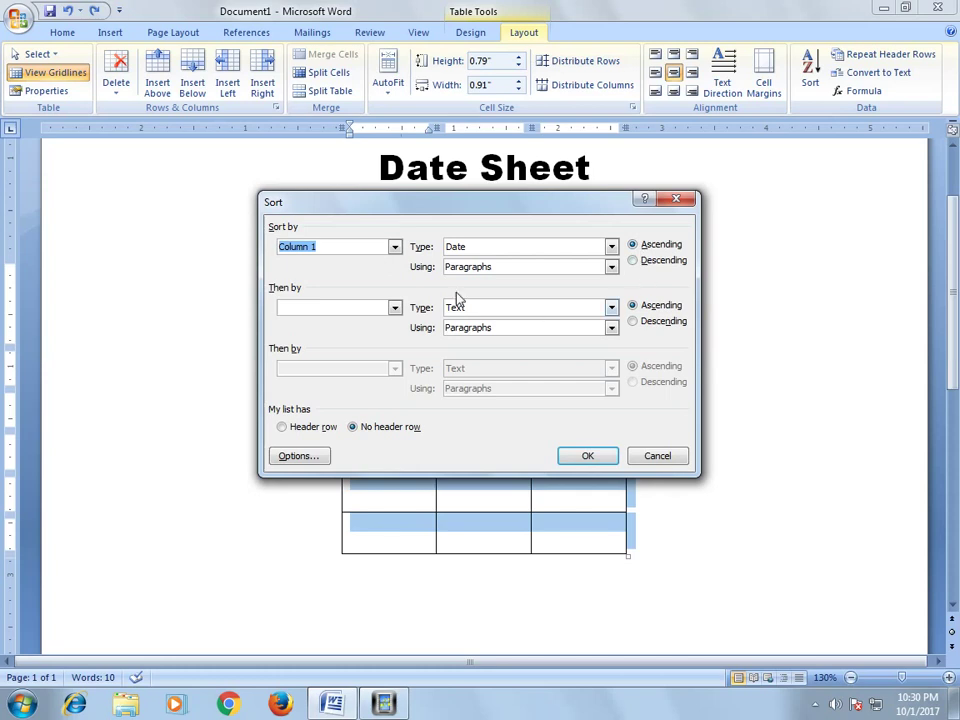
{"action": "left_click", "coordinate": [587, 455]}
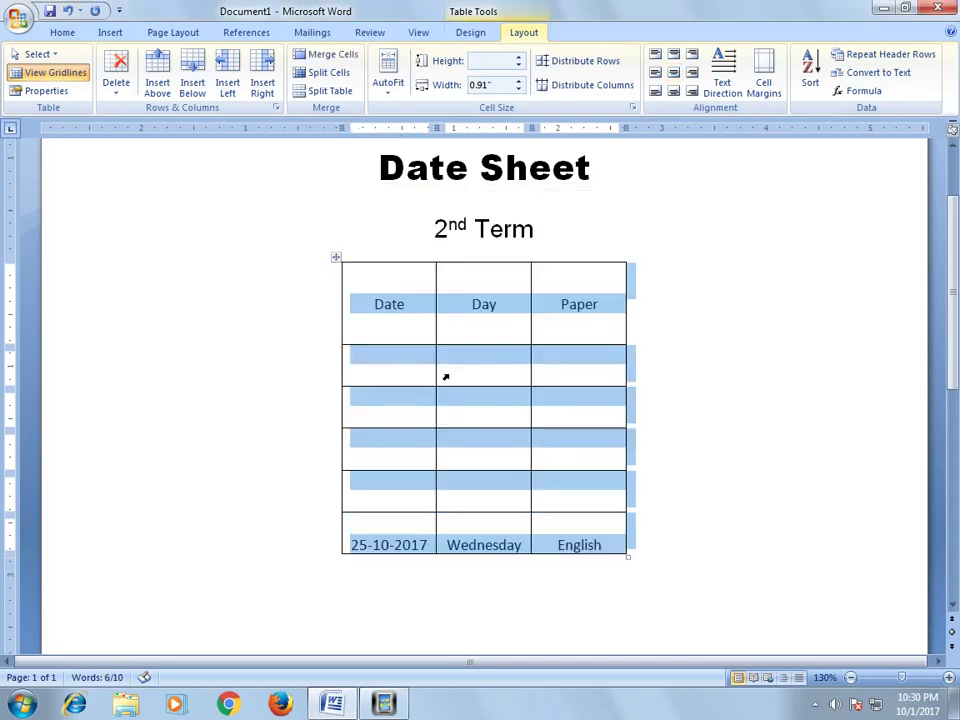
{"action": "left_click", "coordinate": [67, 10]}
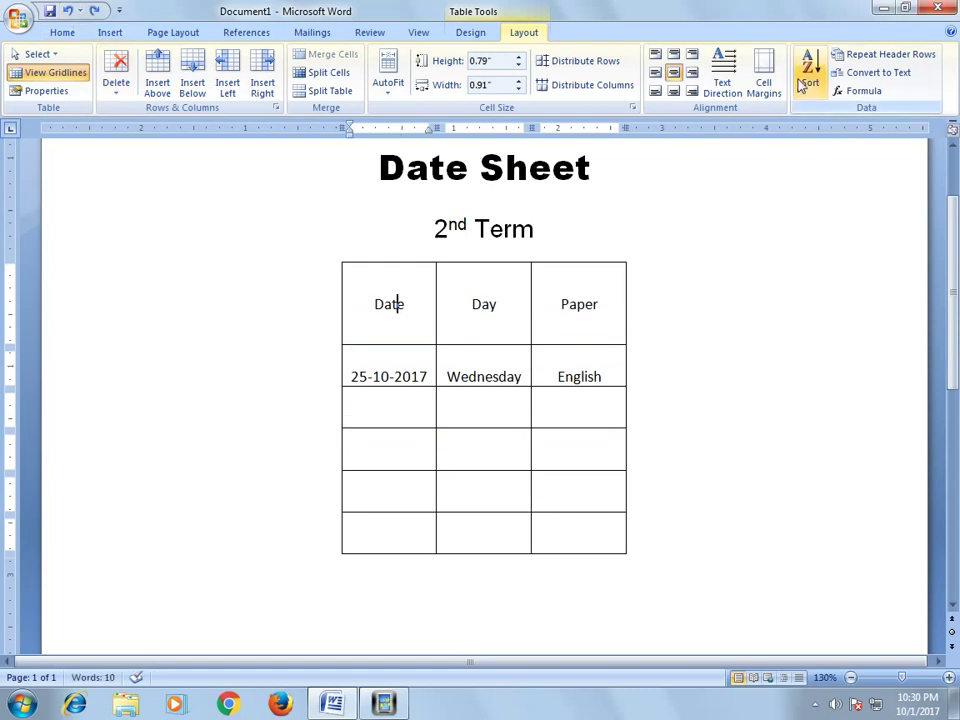
Step: Turn on Repeat Header Rows, review Sort without applying it, and select all table rows
{"action": "left_click", "coordinate": [473, 304]}
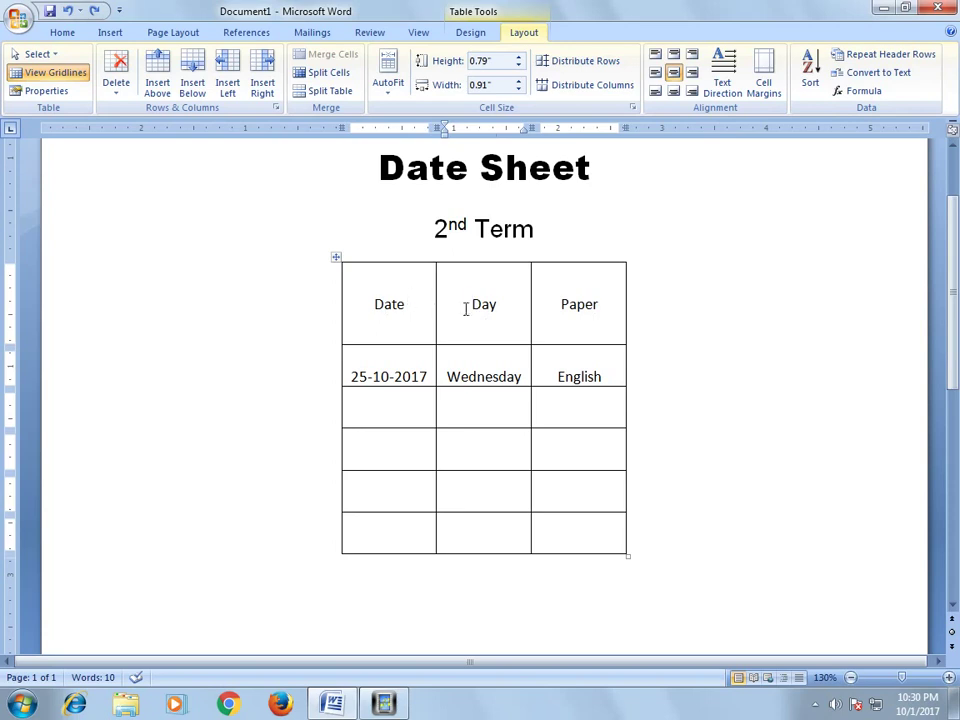
{"action": "left_click", "coordinate": [866, 57]}
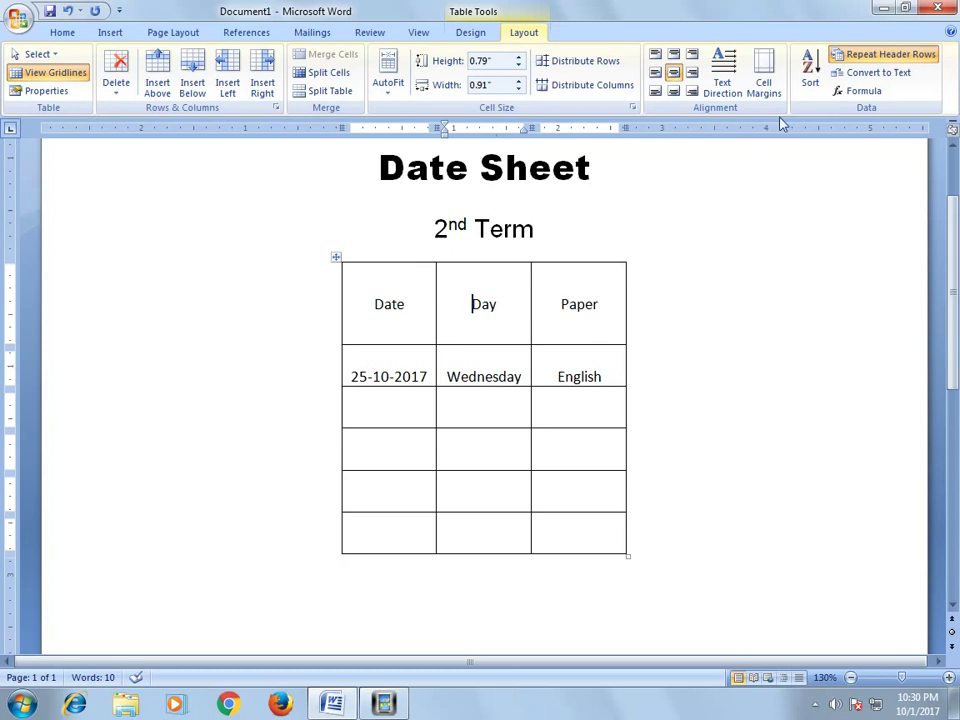
{"action": "left_click", "coordinate": [810, 75]}
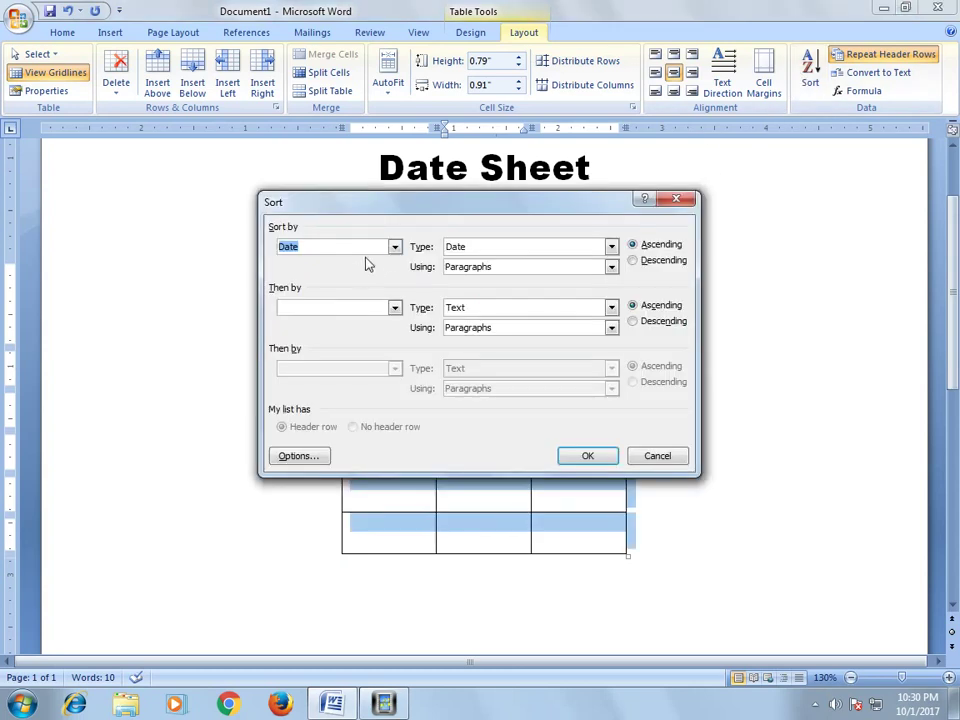
{"action": "left_click", "coordinate": [395, 247]}
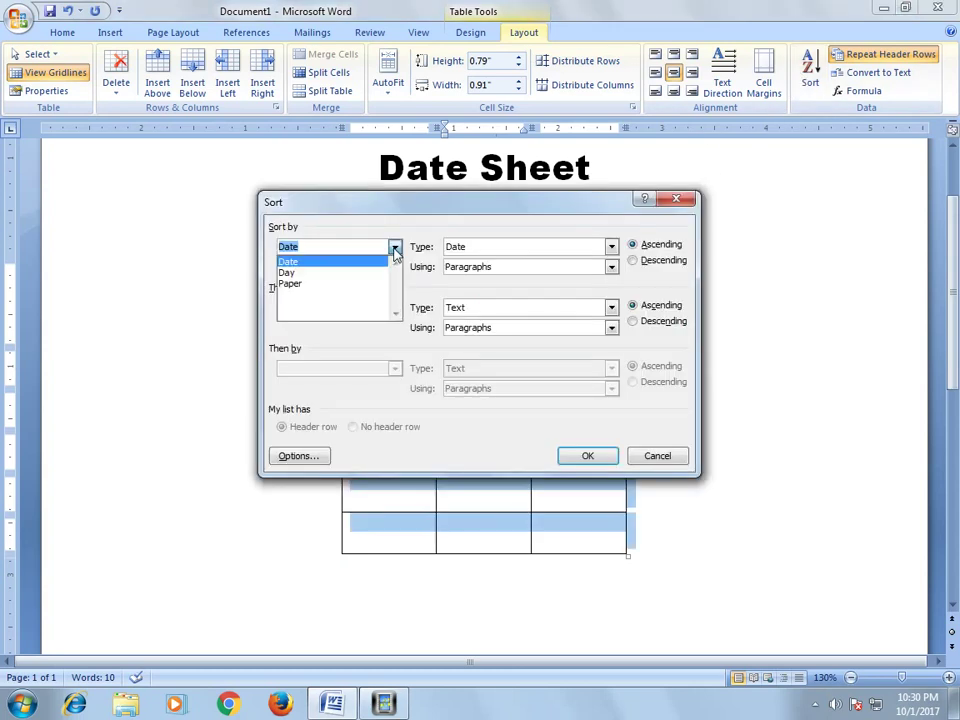
{"action": "left_click", "coordinate": [395, 250]}
{"action": "left_click", "coordinate": [656, 458]}
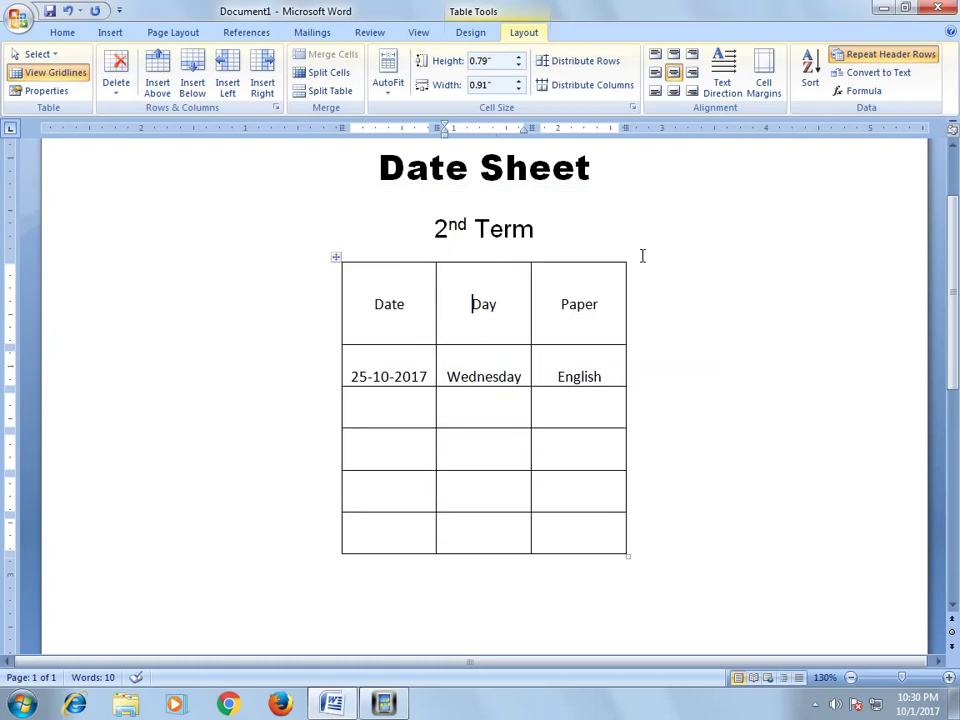
{"action": "left_click", "coordinate": [881, 62]}
{"action": "left_click_drag", "start_coordinate": [394, 324], "coordinate": [581, 524]}
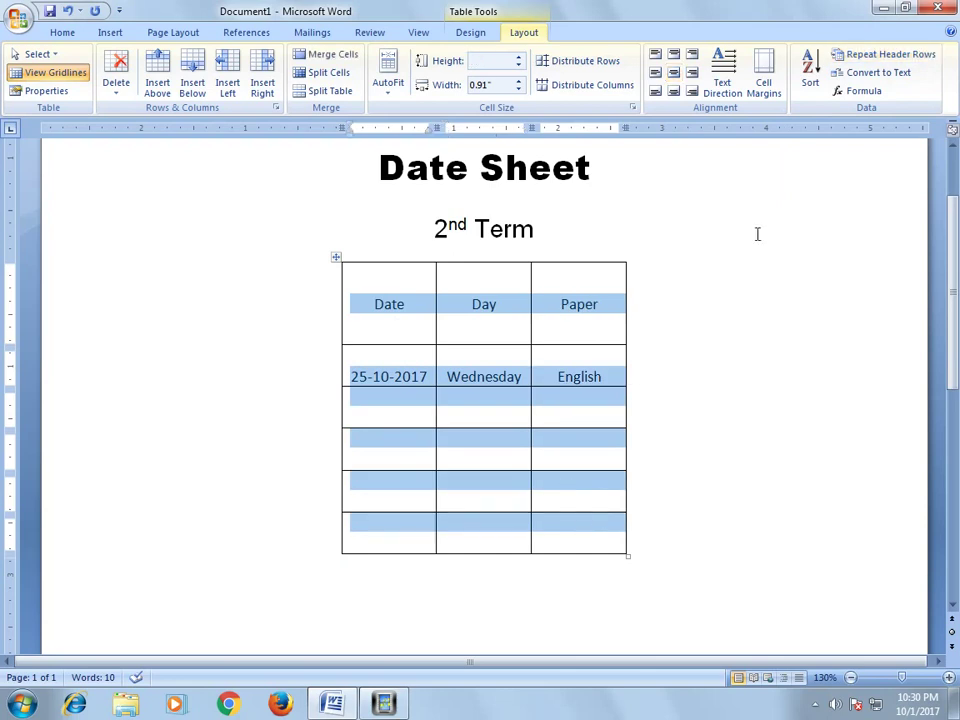
{"action": "left_click", "coordinate": [862, 78]}
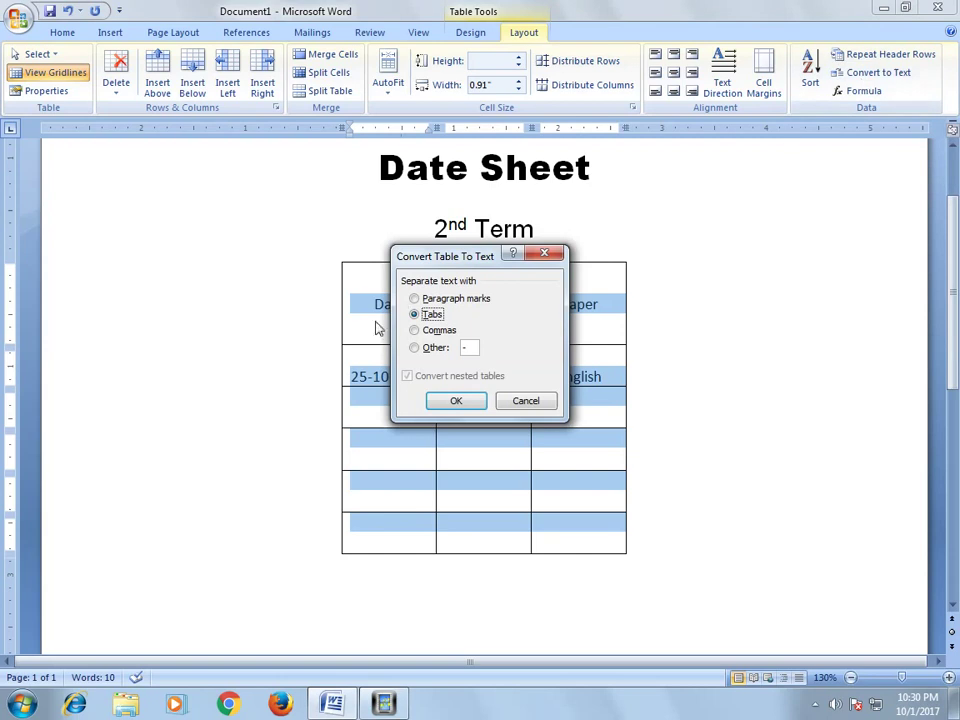
{"action": "left_click", "coordinate": [445, 400]}
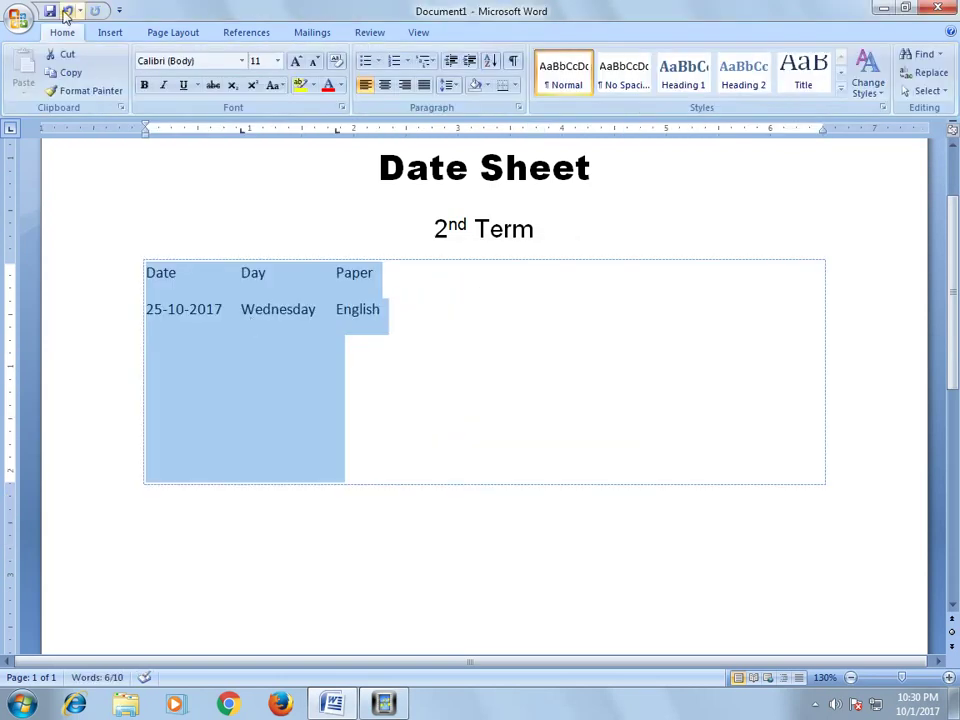
{"action": "left_click", "coordinate": [67, 11]}
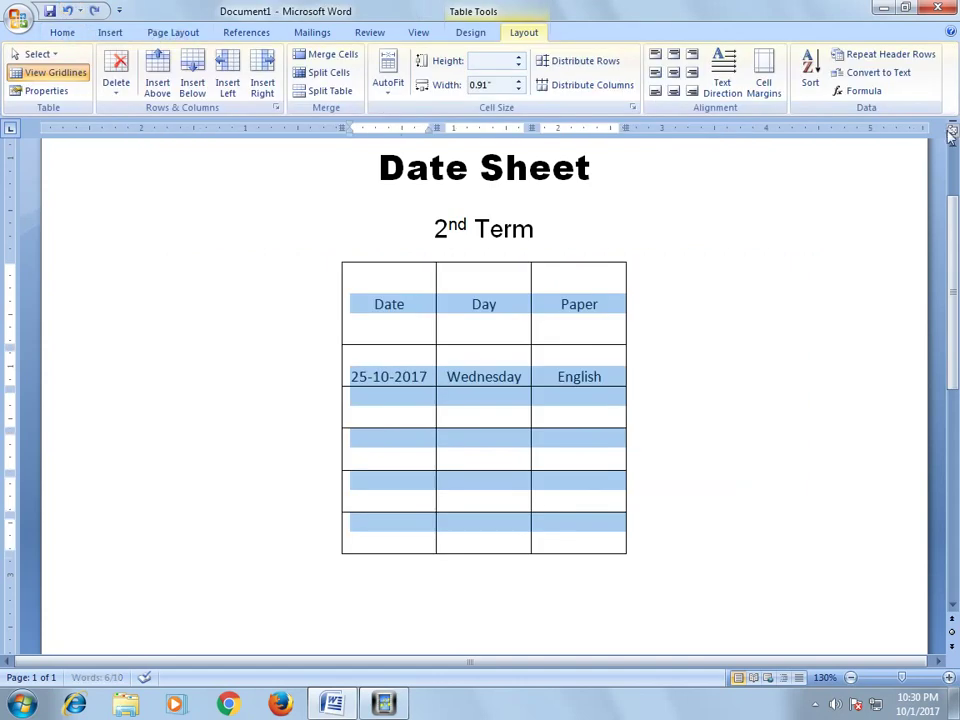
{"action": "left_click", "coordinate": [897, 73]}
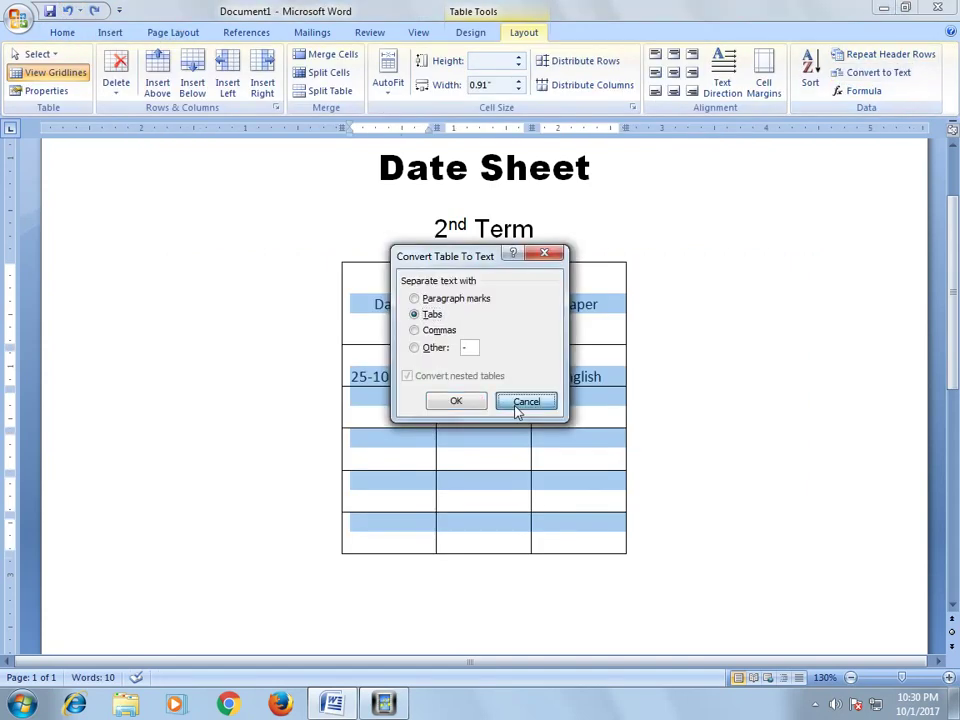
{"action": "left_click", "coordinate": [520, 401]}
{"action": "left_click", "coordinate": [862, 91]}
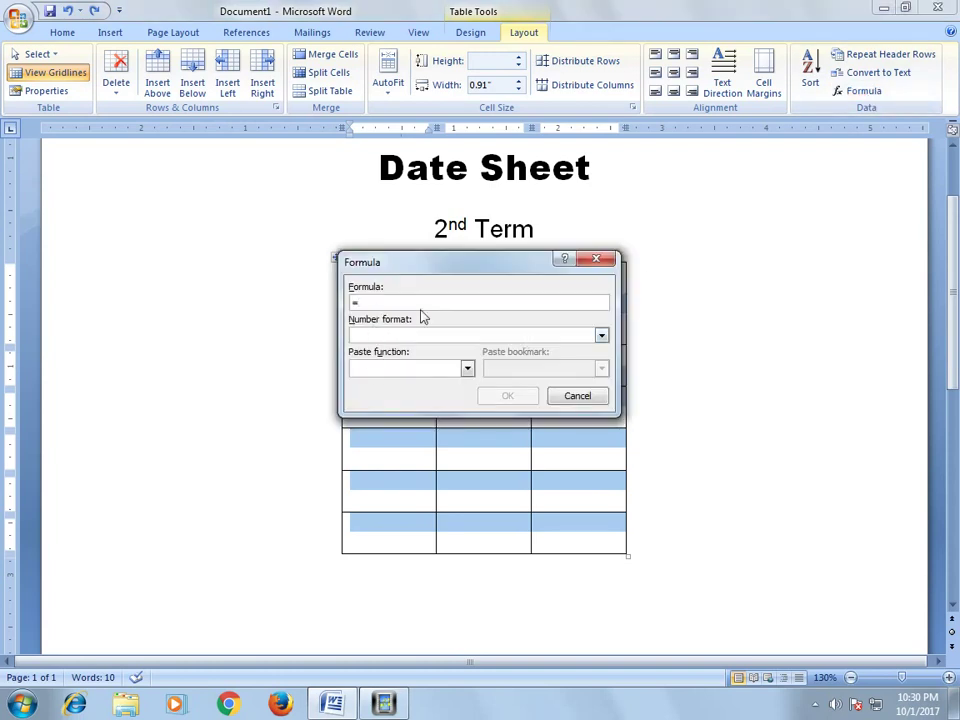
{"action": "left_click", "coordinate": [580, 396]}
{"action": "left_click", "coordinate": [589, 551]}
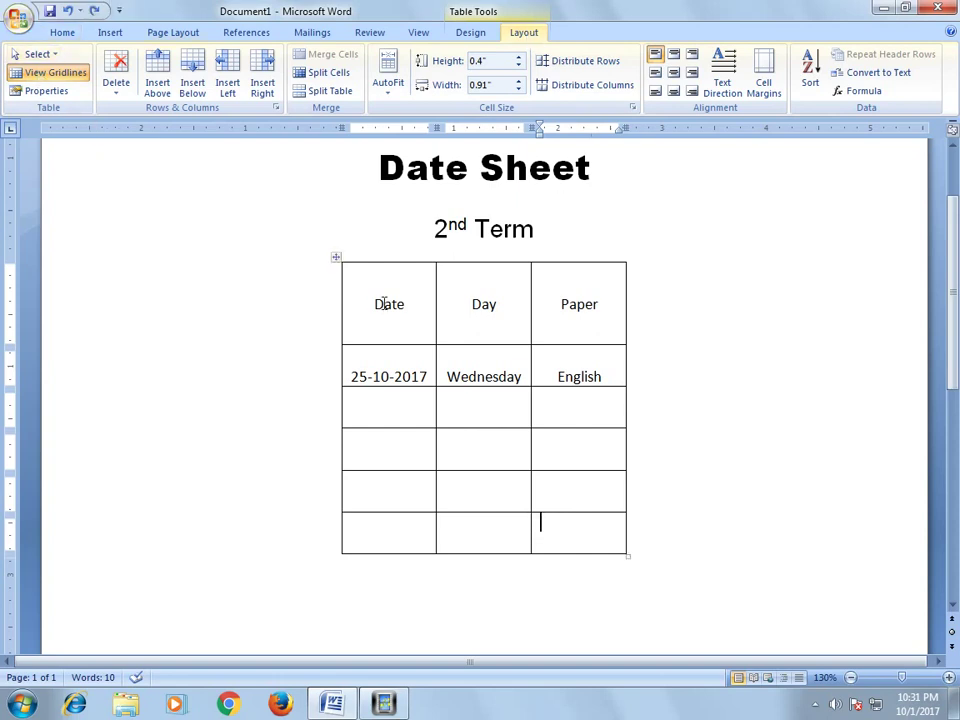
{"action": "left_click", "coordinate": [336, 258]}
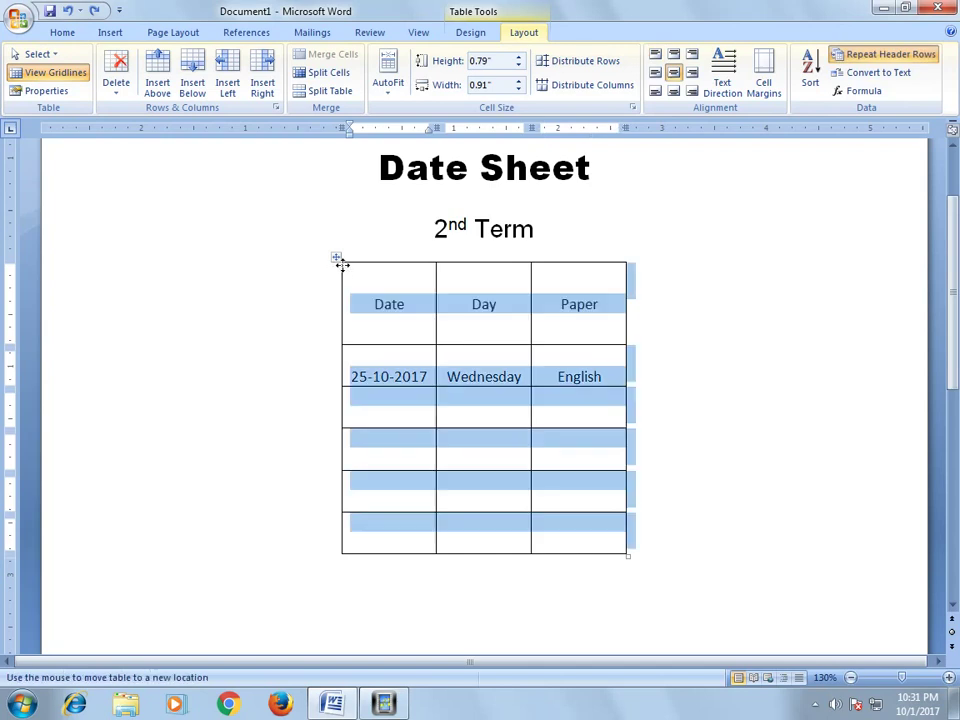
Step: Delete the Date Sheet table, then delete the title and 2nd Term heading lines
{"action": "left_click", "coordinate": [118, 81]}
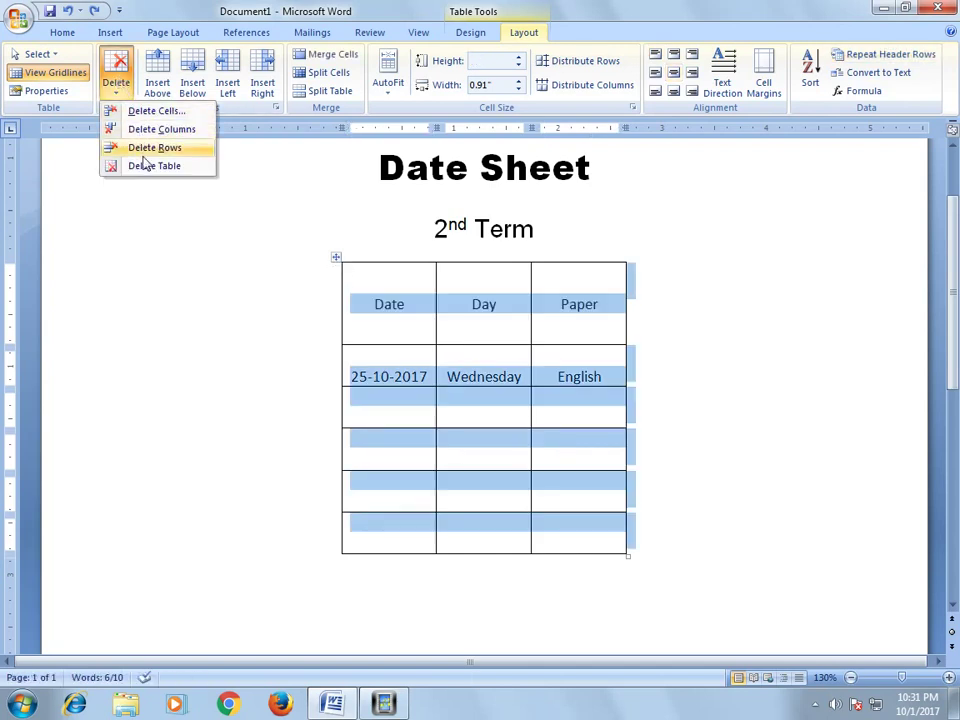
{"action": "left_click", "coordinate": [150, 165]}
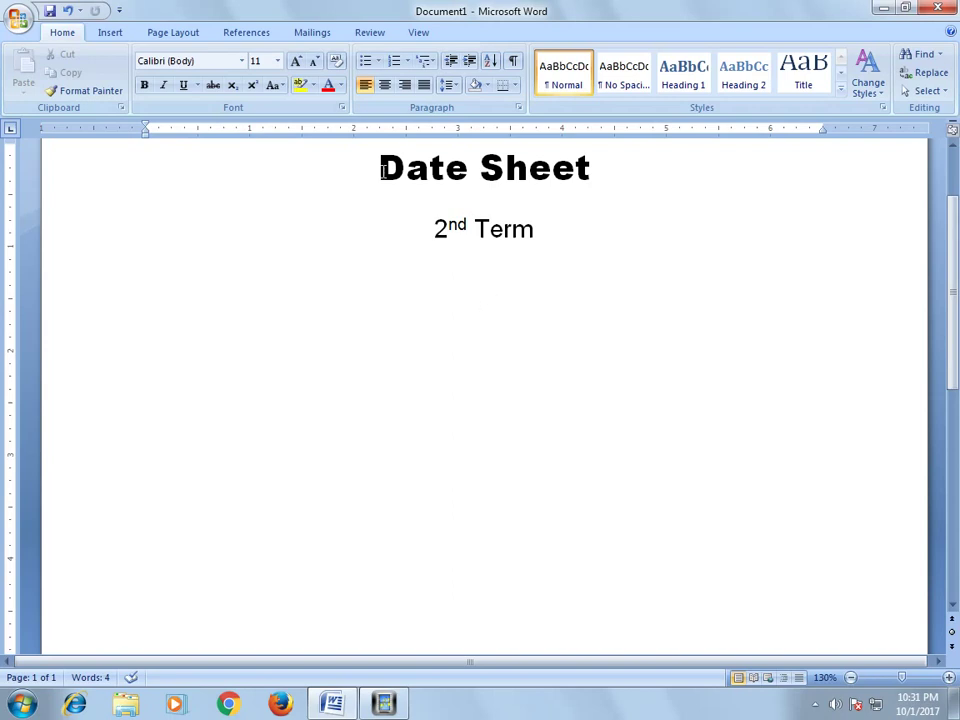
{"action": "left_click_drag", "start_coordinate": [381, 165], "coordinate": [541, 281]}
{"action": "key", "text": "Delete"}
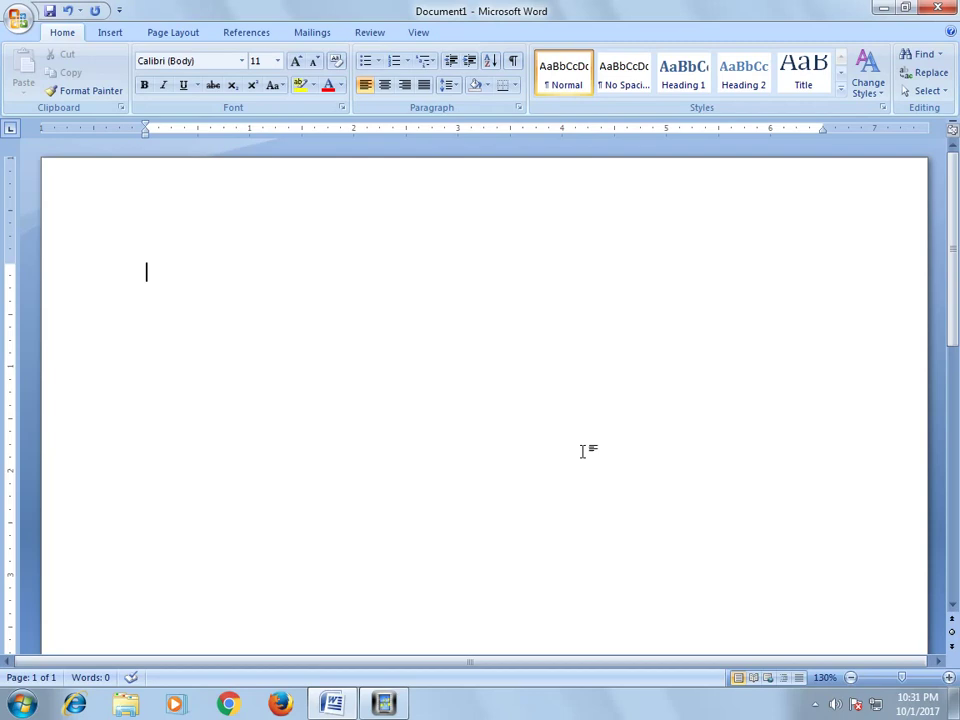
Step: Type the heading 'Weekly Report' and start a new line below it
{"action": "type", "text": "Wee"}
{"action": "type", "text": "klu"}
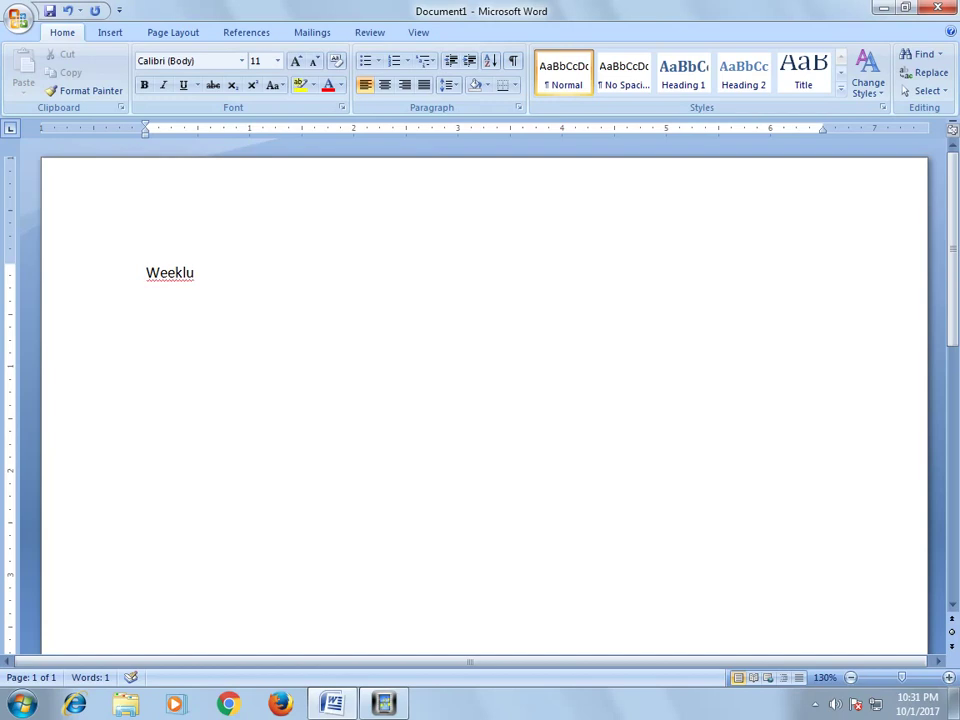
{"action": "key", "text": "BackSpace"}
{"action": "type", "text": "y "}
{"action": "type", "text": "Report"}
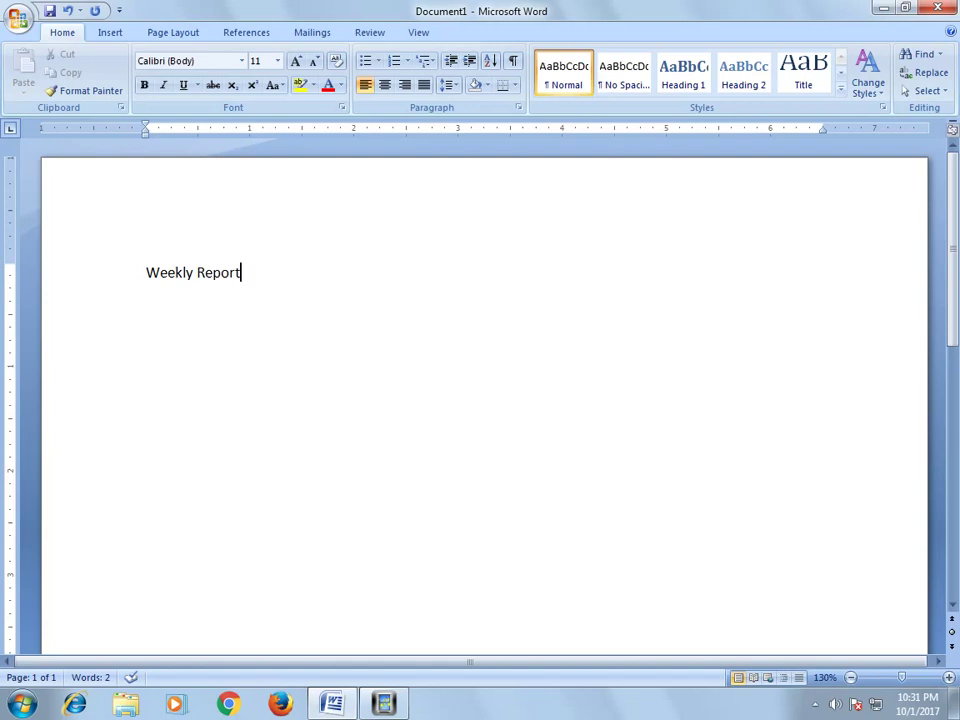
{"action": "key", "text": "Return"}
Step: Insert a 6x1 table, undo it, and reopen the Insert Table choices
{"action": "left_click", "coordinate": [108, 34]}
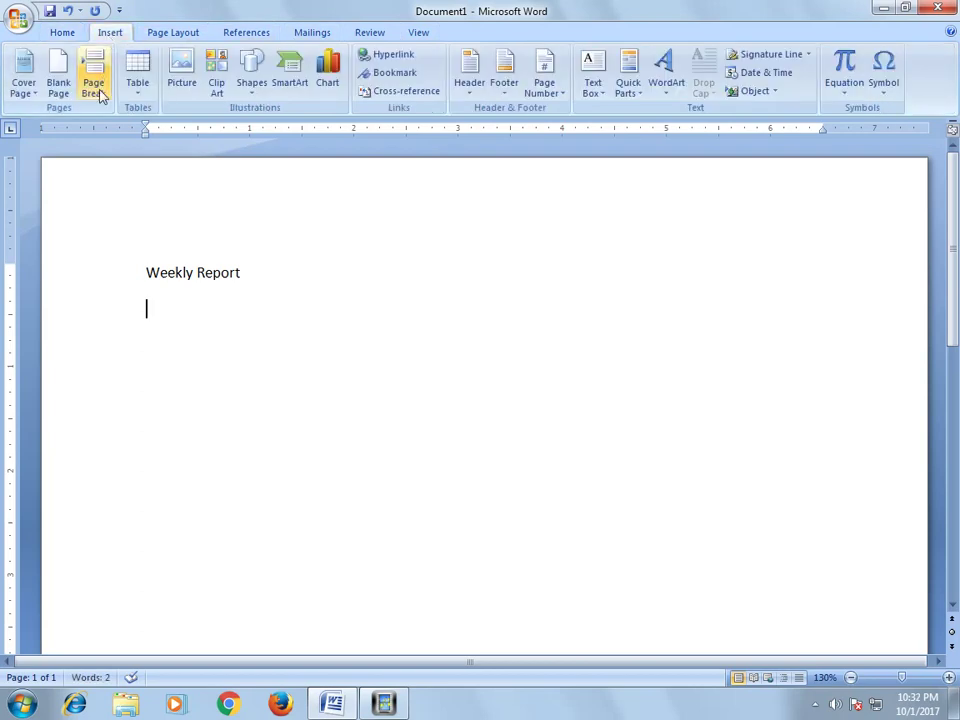
{"action": "left_click", "coordinate": [135, 90]}
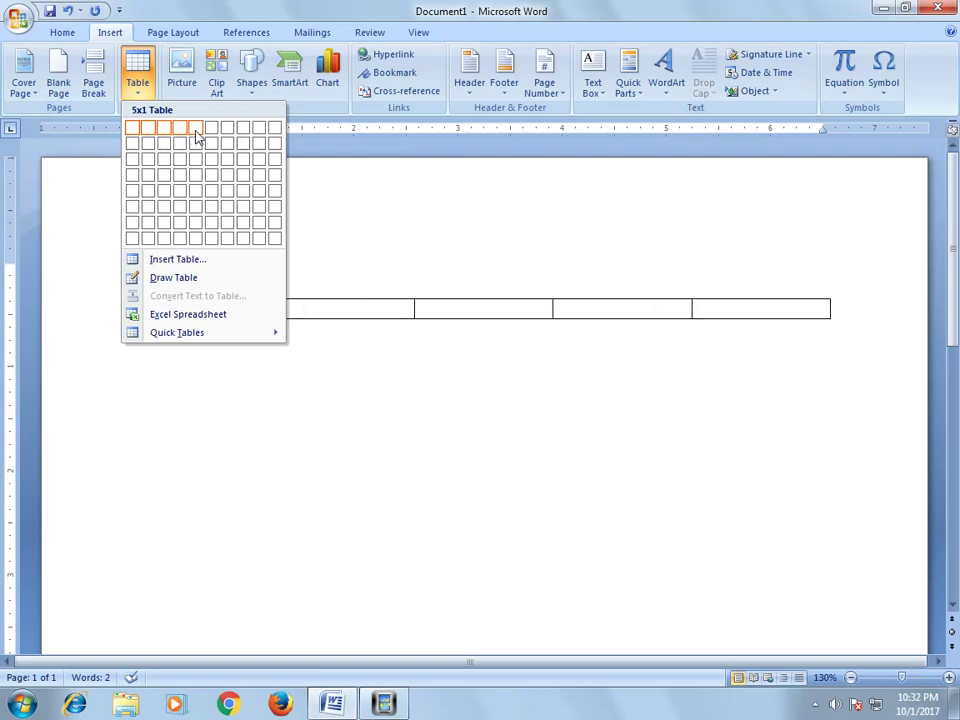
{"action": "left_click", "coordinate": [210, 137]}
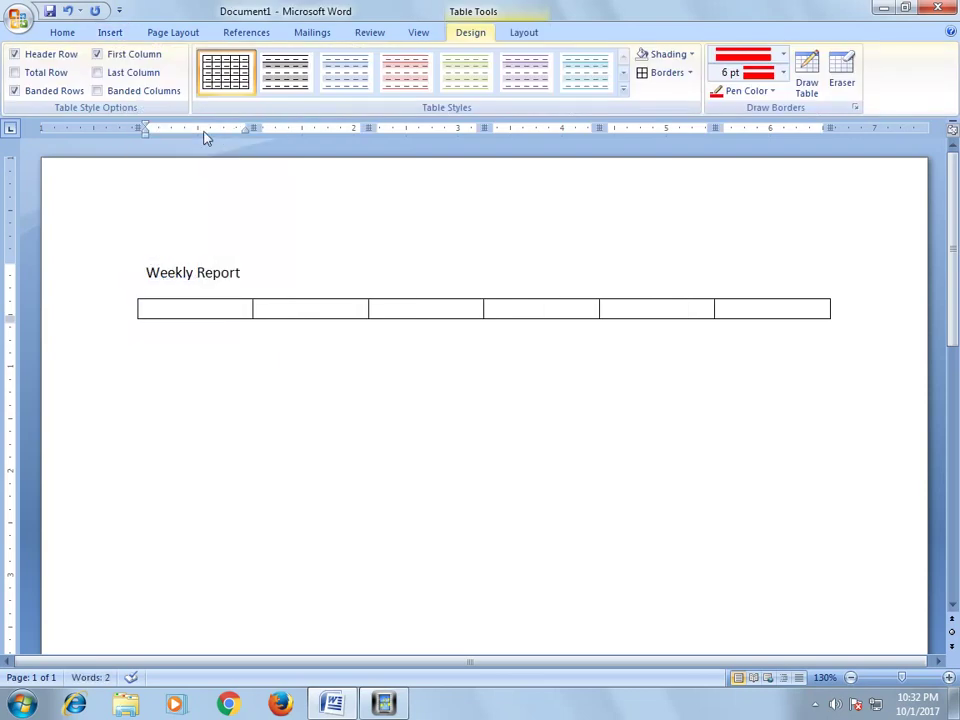
{"action": "left_click", "coordinate": [68, 11]}
{"action": "left_click", "coordinate": [112, 33]}
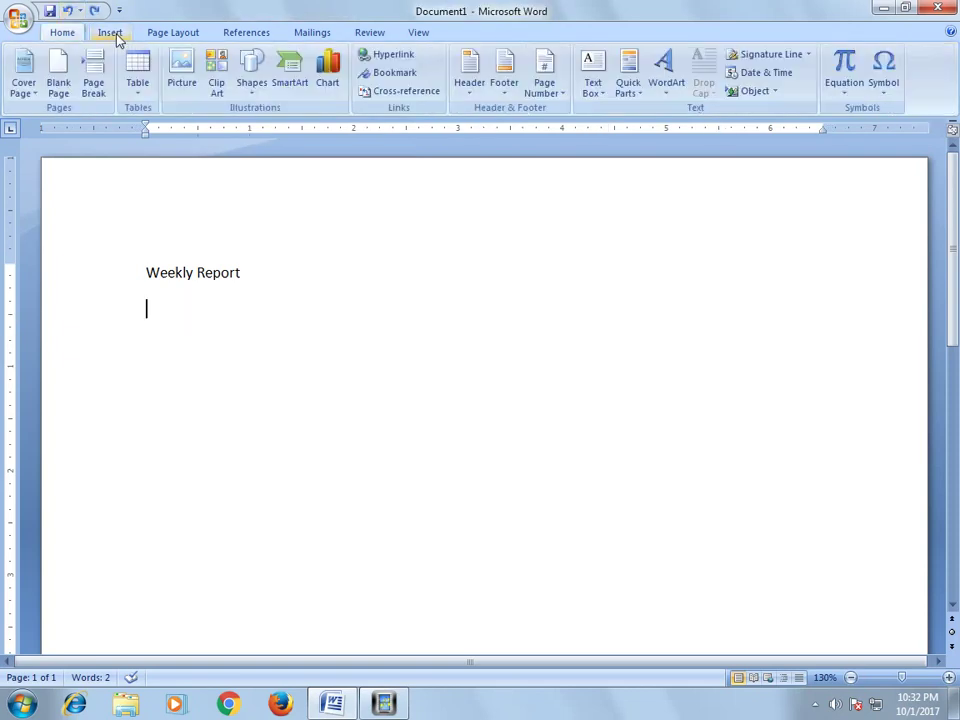
{"action": "left_click", "coordinate": [137, 72]}
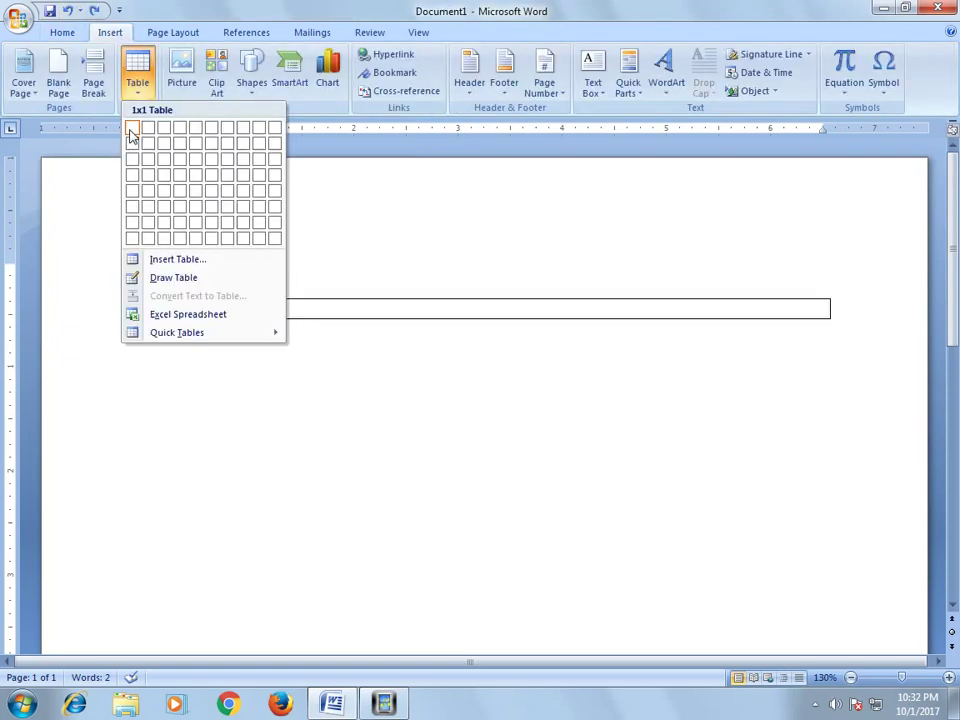
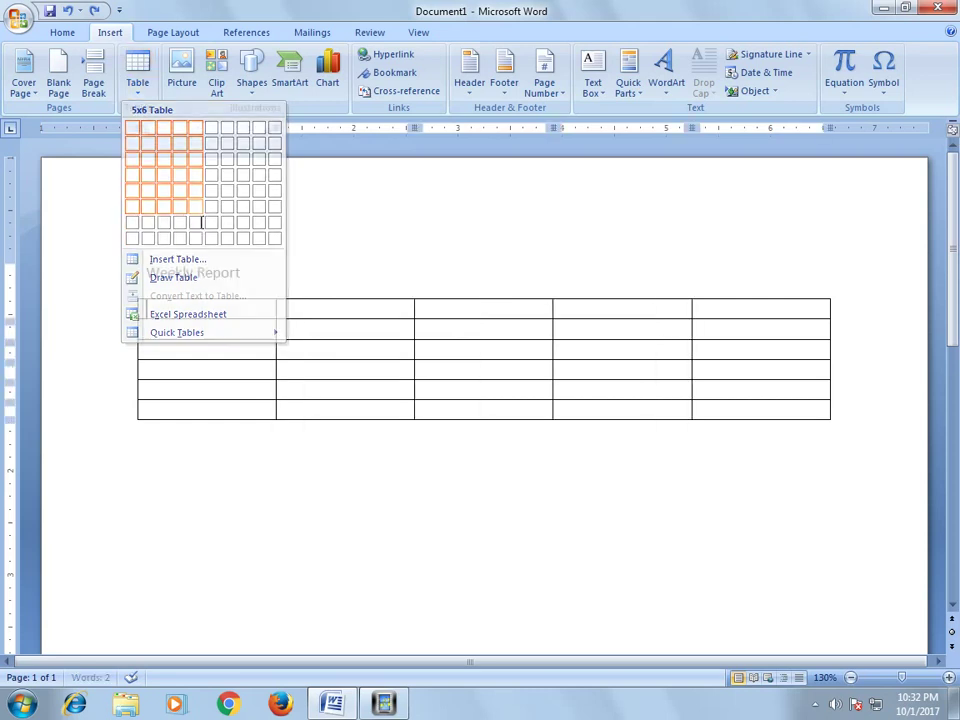
Step: Insert a 5x6 table under Weekly Report and enter SNo in the first header cell
{"action": "left_click", "coordinate": [197, 220]}
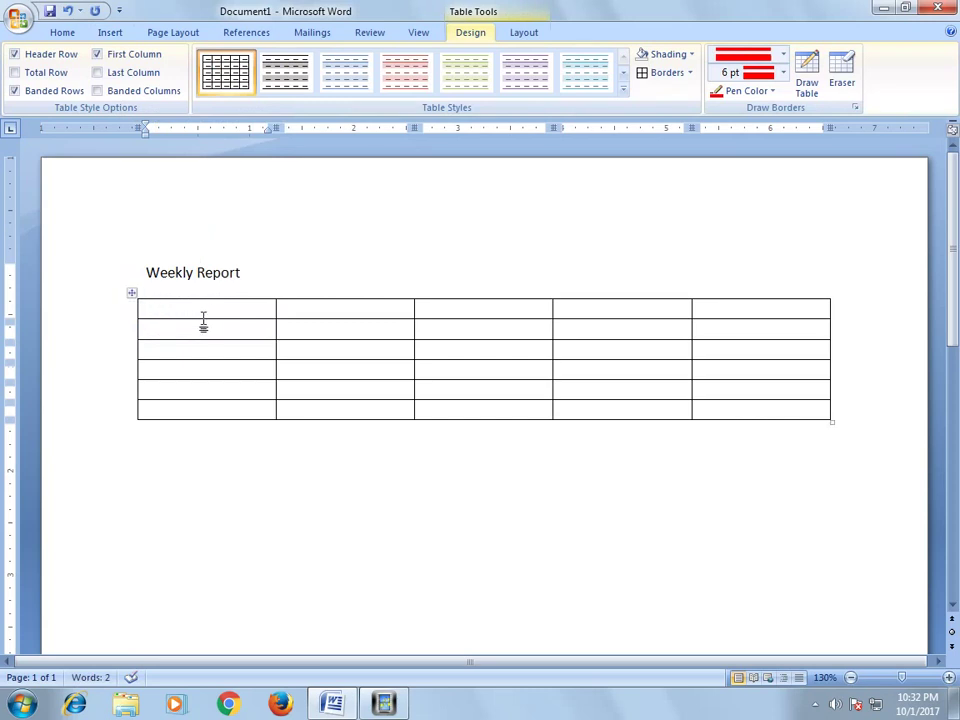
{"action": "type", "text": "Sno"}
{"action": "key", "text": "Left"}
{"action": "type", "text": "N"}
{"action": "key", "text": "Delete"}
{"action": "key", "text": "Tab"}
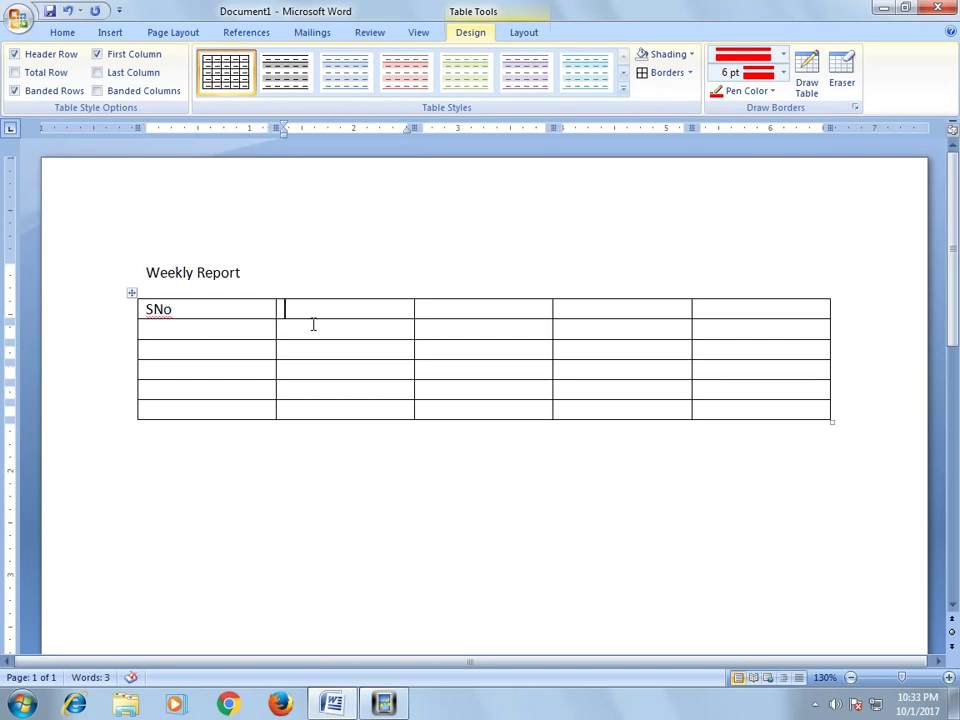
Step: Fill the remaining header cells with Name, Monday, Tuesday and Wednesday
{"action": "type", "text": "Name"}
{"action": "left_click", "coordinate": [457, 320]}
{"action": "type", "text": "Monday"}
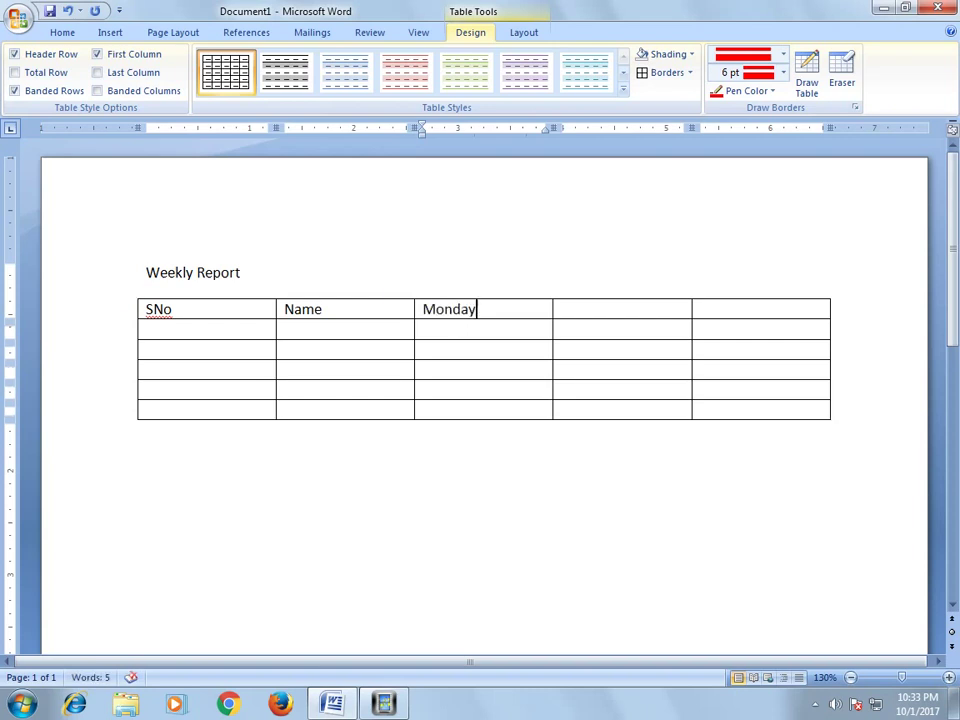
{"action": "left_click", "coordinate": [572, 312]}
{"action": "type", "text": "Tuesday"}
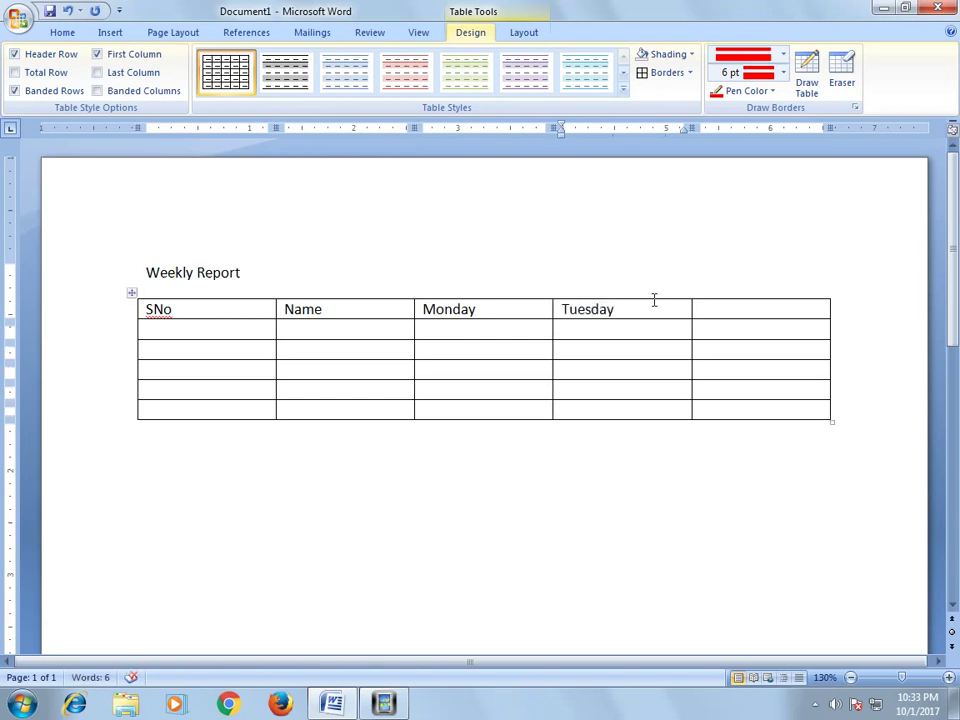
{"action": "left_click", "coordinate": [763, 313]}
{"action": "type", "text": "Wednesday"}
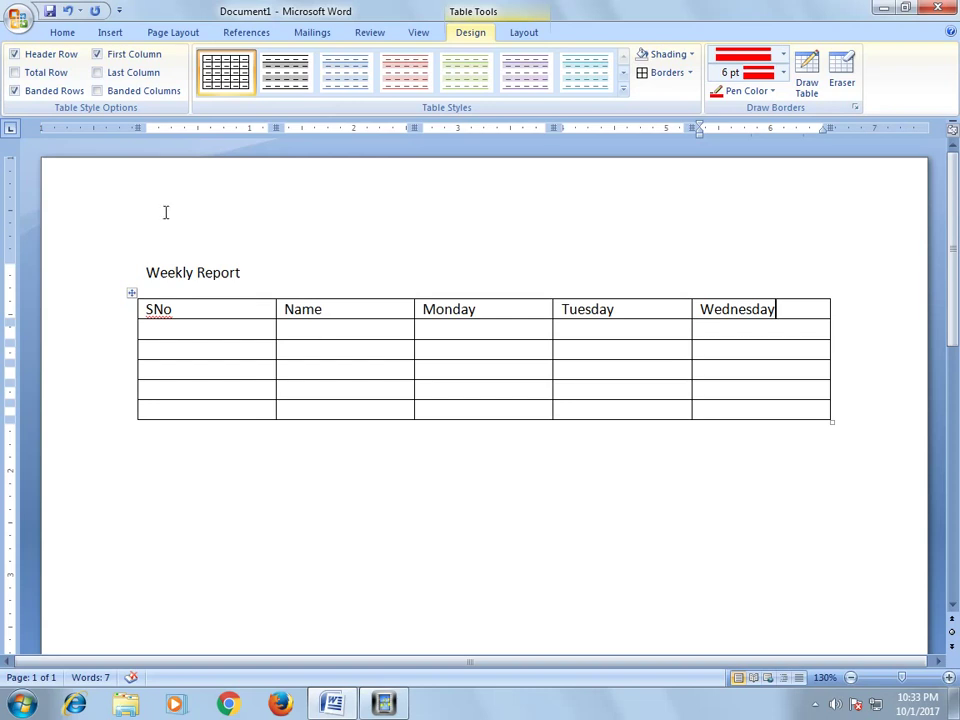
Step: Switch the document page to Landscape orientation
{"action": "left_click", "coordinate": [176, 35]}
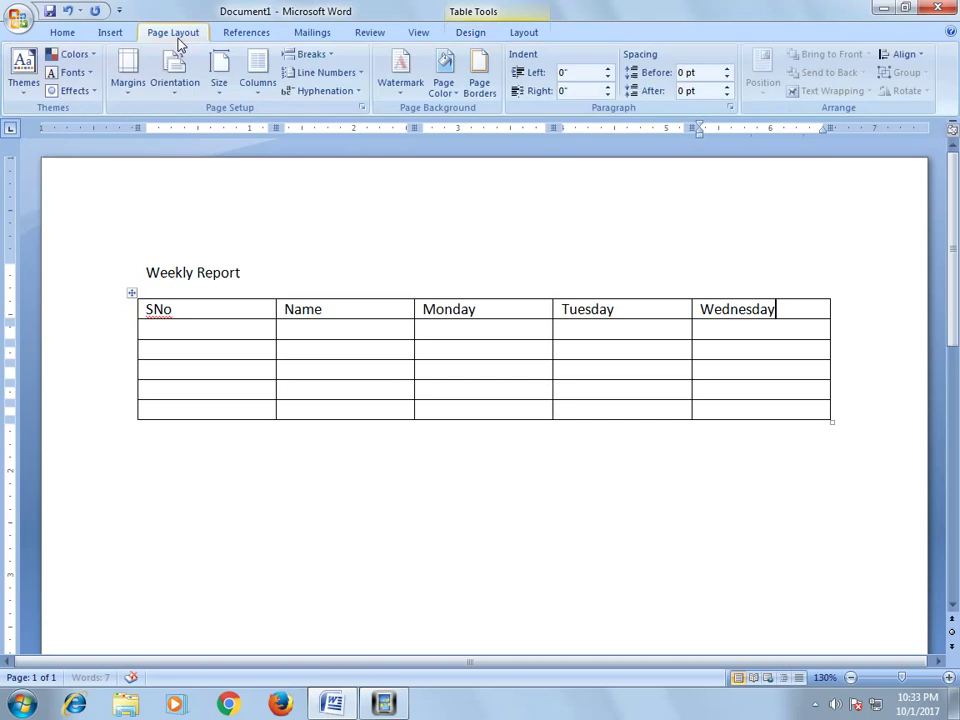
{"action": "left_click", "coordinate": [180, 100]}
{"action": "left_click", "coordinate": [196, 157]}
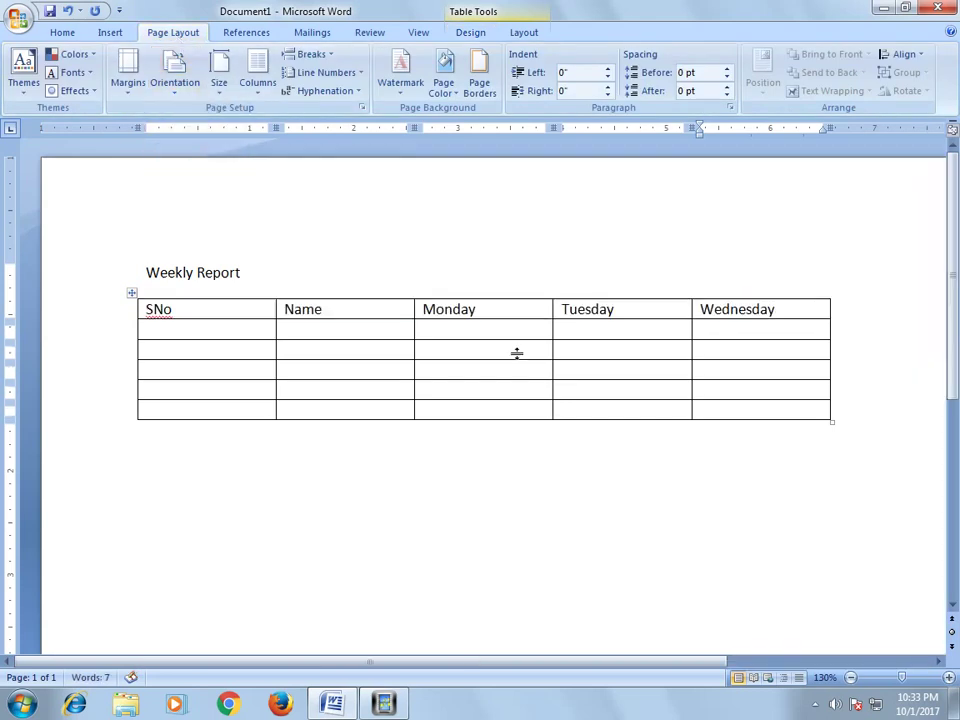
{"action": "left_click", "coordinate": [177, 95]}
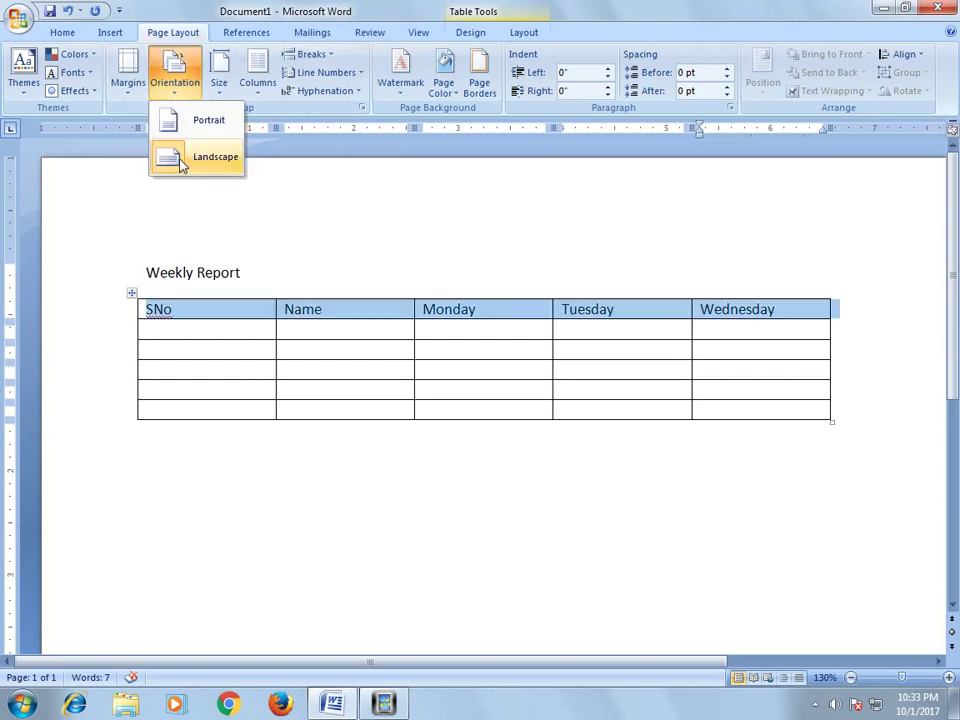
{"action": "key", "text": "Escape"}
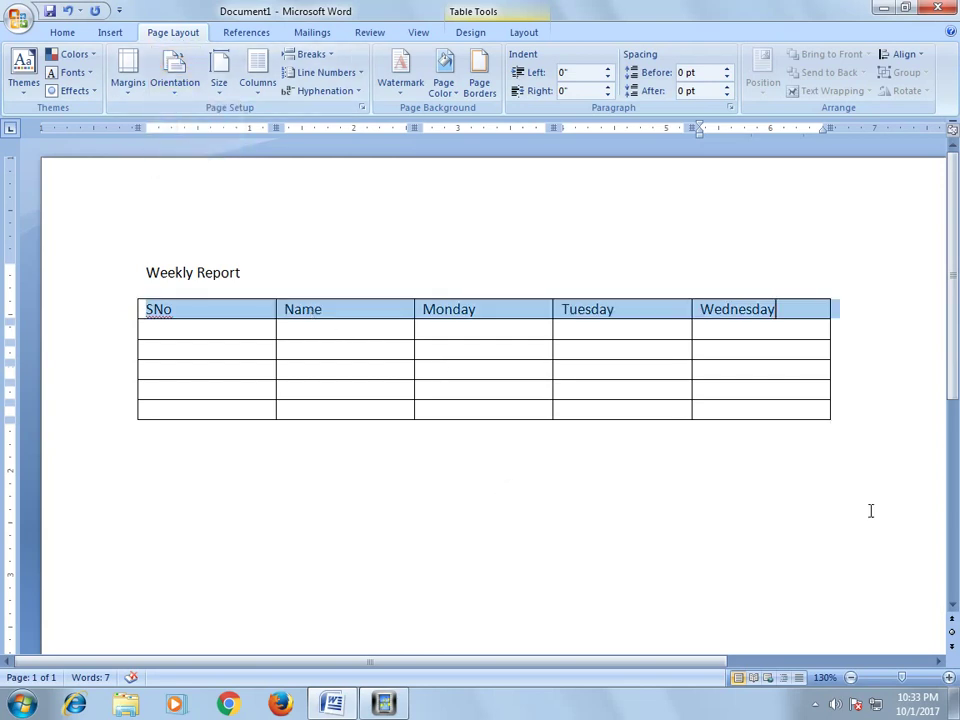
{"action": "left_click", "coordinate": [870, 510]}
{"action": "mouse_move", "coordinate": [694, 663]}
{"action": "left_mouse_down"}
{"action": "mouse_move", "coordinate": [842, 678]}
{"action": "mouse_move", "coordinate": [676, 667]}
{"action": "left_mouse_up"}
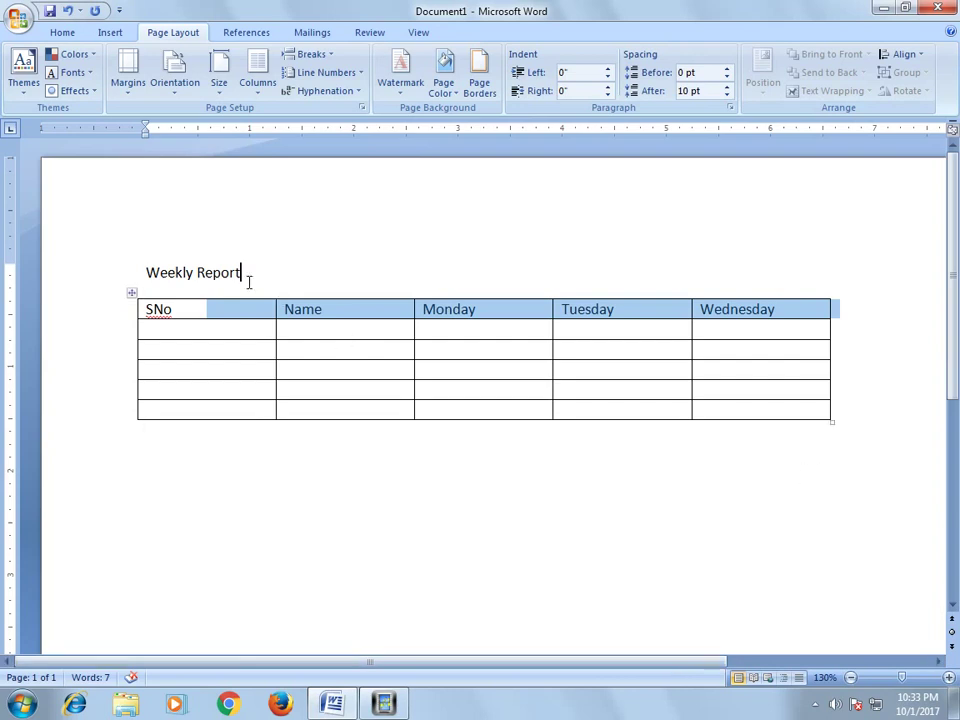
Step: Center the Weekly Report title and insert two new columns right of Wednesday
{"action": "left_click", "coordinate": [64, 33]}
{"action": "left_click", "coordinate": [385, 86]}
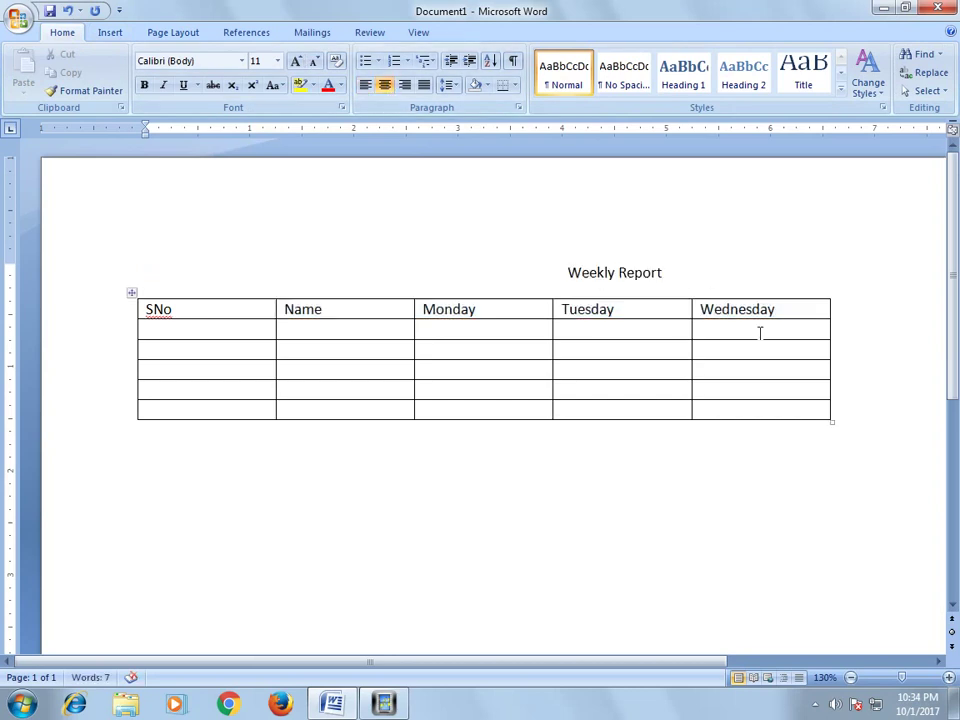
{"action": "left_click", "coordinate": [807, 322]}
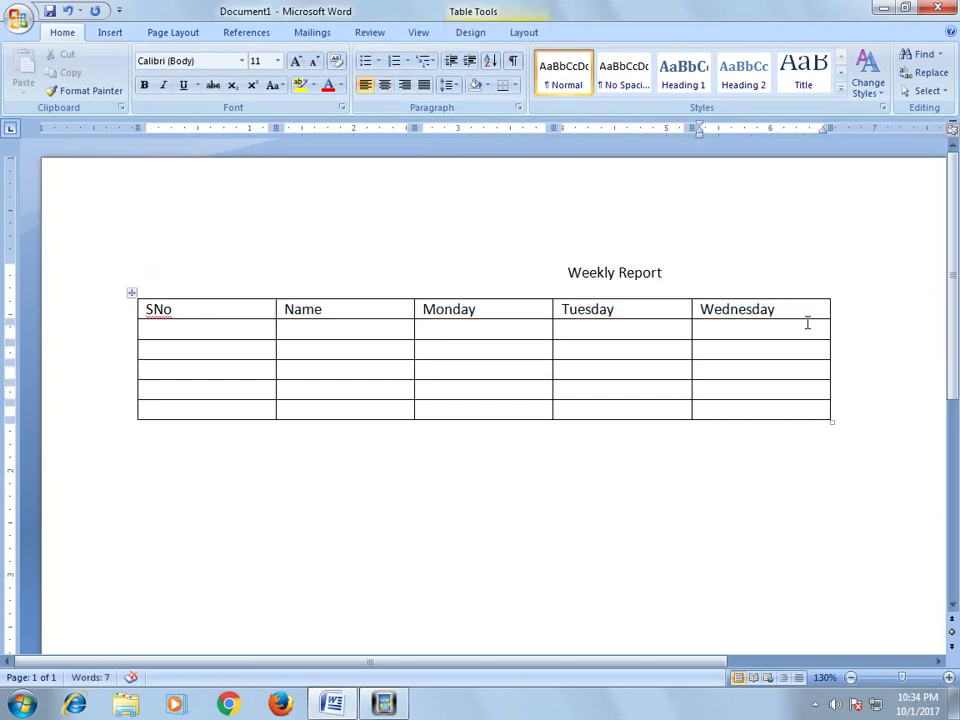
{"action": "left_click_drag", "start_coordinate": [700, 664], "coordinate": [808, 666]}
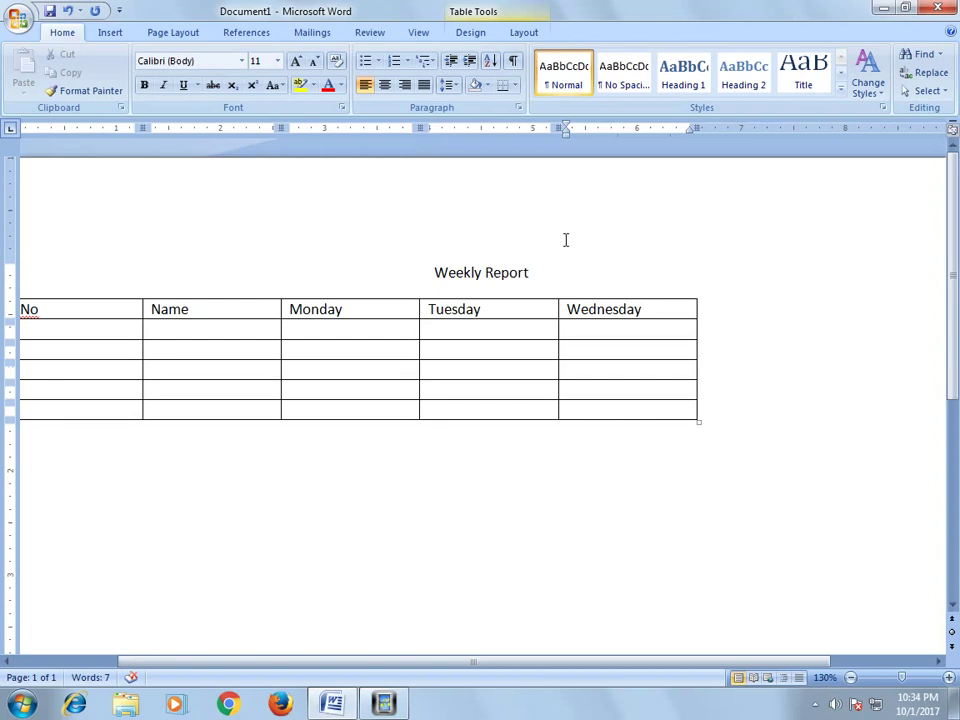
{"action": "left_click", "coordinate": [521, 32]}
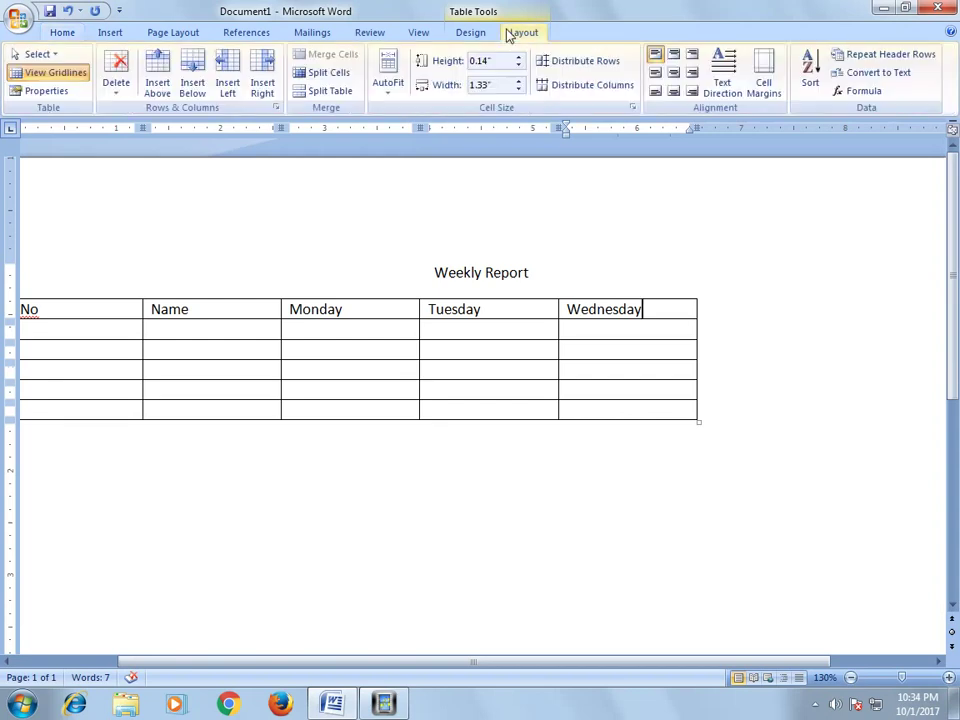
{"action": "left_click", "coordinate": [264, 92]}
{"action": "left_click", "coordinate": [262, 91]}
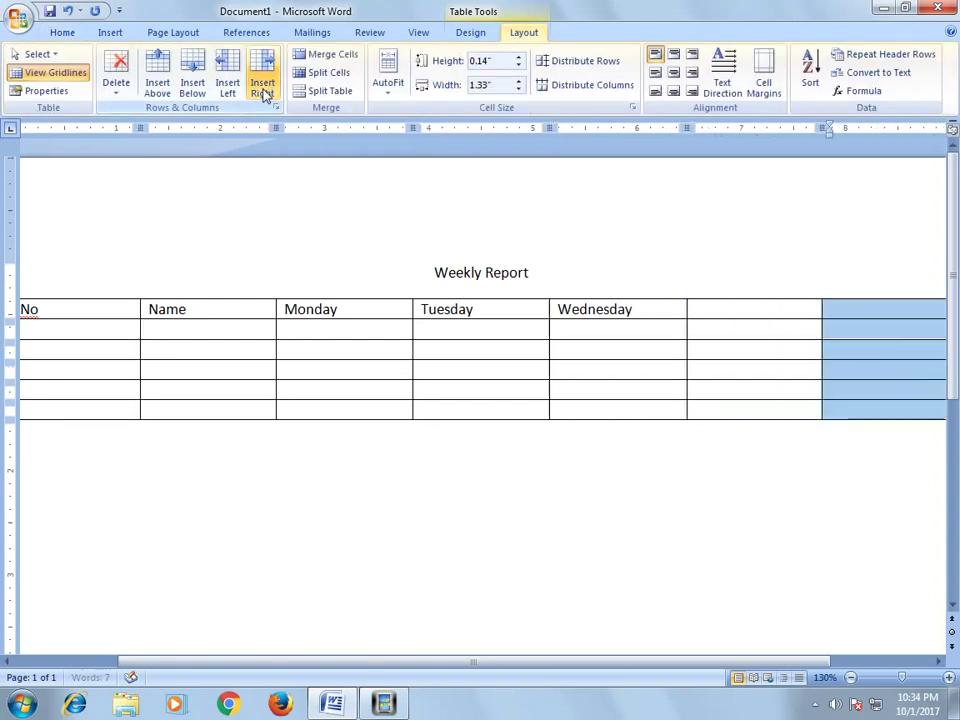
Step: Head the two new columns Thursday and Friday
{"action": "left_click", "coordinate": [712, 316]}
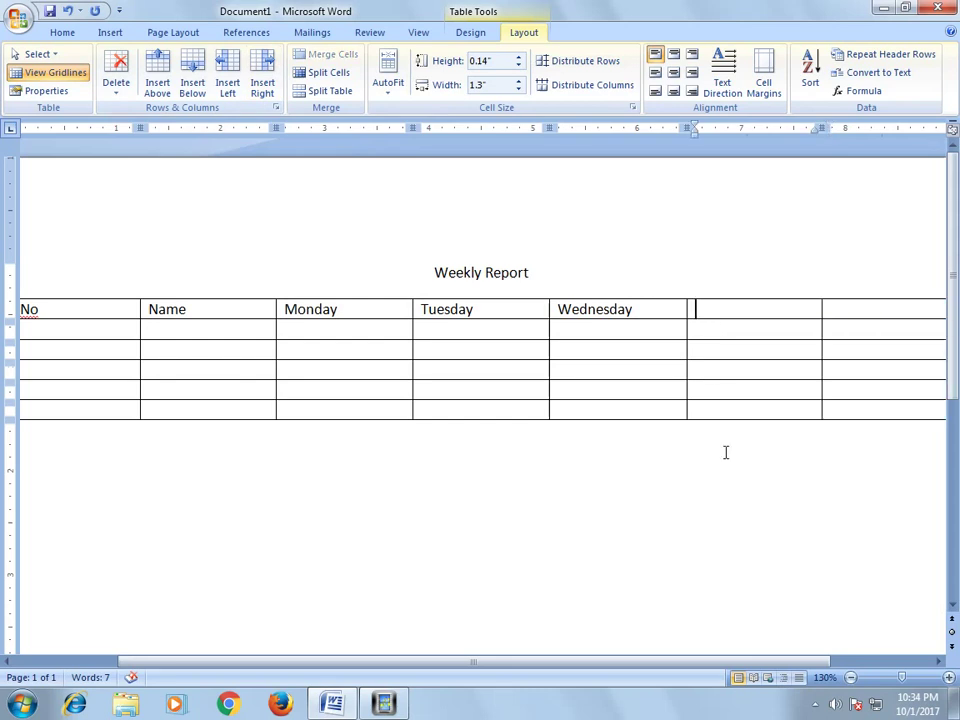
{"action": "type", "text": "Thursday"}
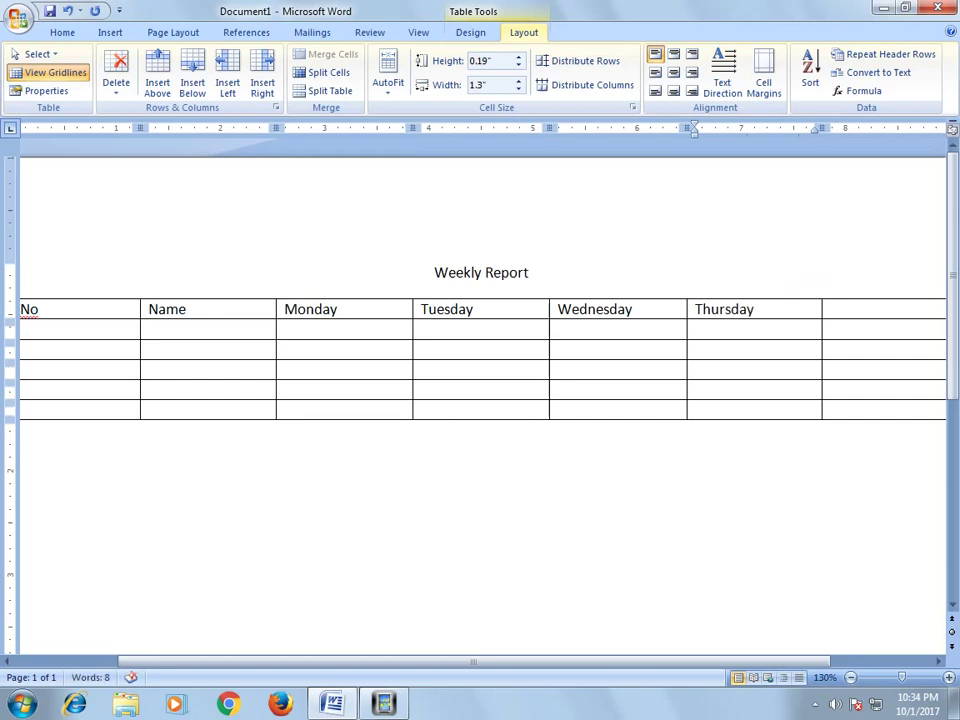
{"action": "left_click", "coordinate": [868, 324]}
{"action": "type", "text": "Friday"}
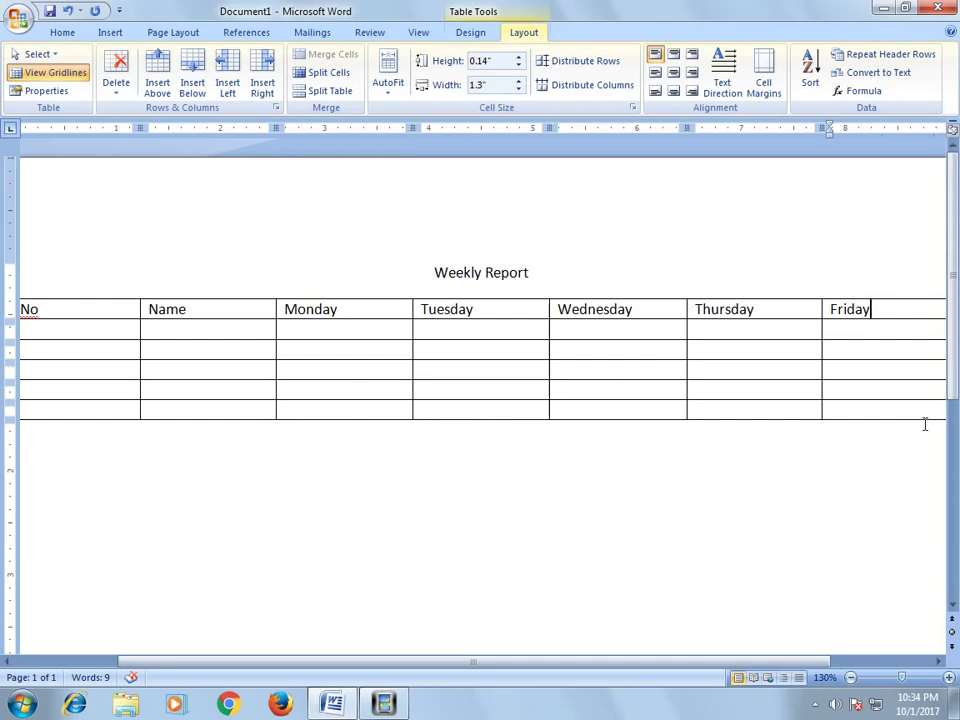
{"action": "key", "text": "alt+Home"}
{"action": "type", "text": "S"}
{"action": "key", "text": "alt+End"}
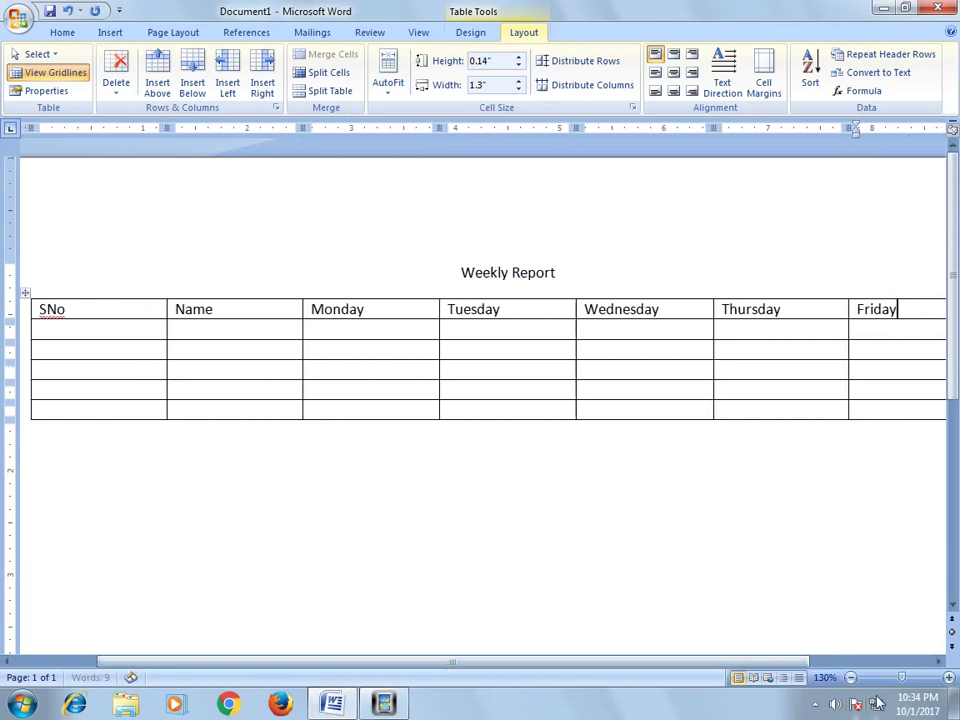
Step: Move the SNo label out of the first header cell and clear it, leaving the column blank
{"action": "left_click", "coordinate": [850, 678]}
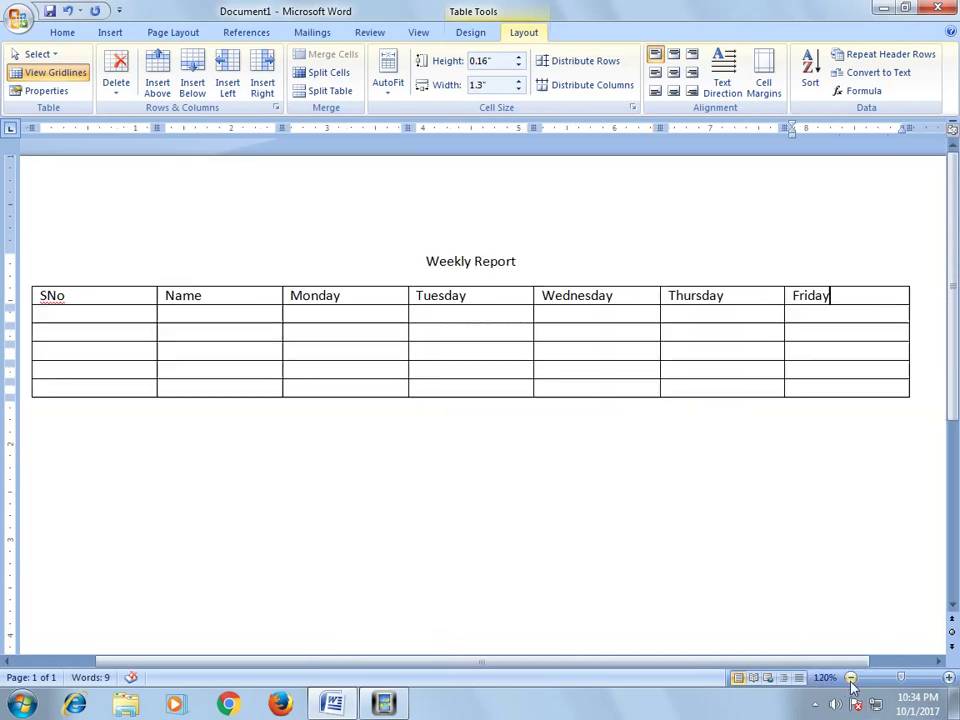
{"action": "left_click", "coordinate": [850, 678]}
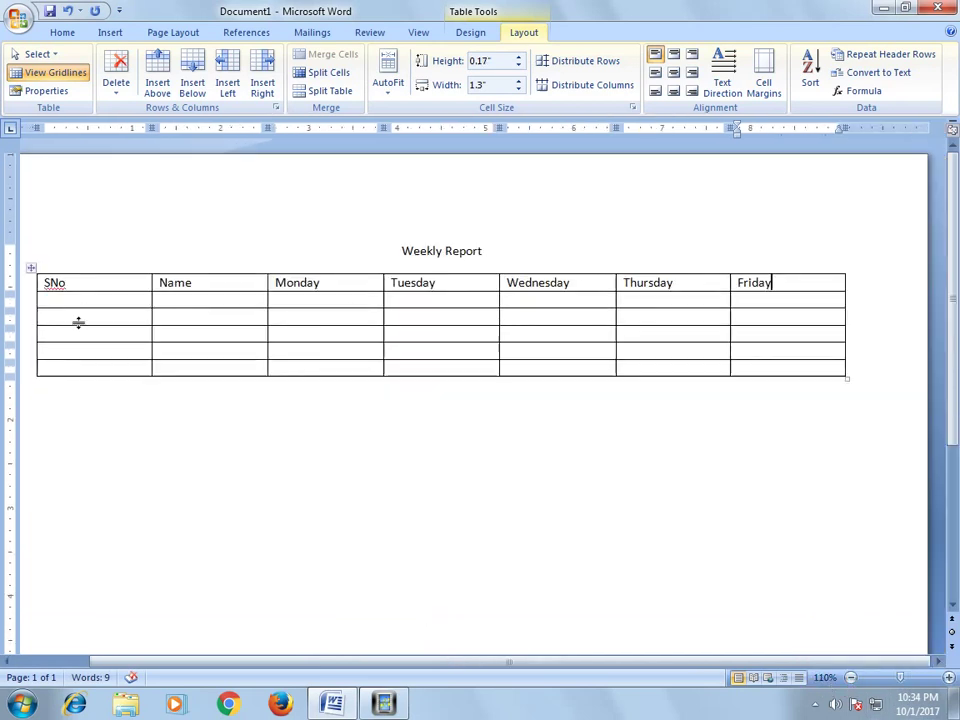
{"action": "left_click", "coordinate": [83, 306]}
{"action": "double_click", "coordinate": [56, 296]}
{"action": "left_click_drag", "start_coordinate": [51, 288], "coordinate": [55, 308]}
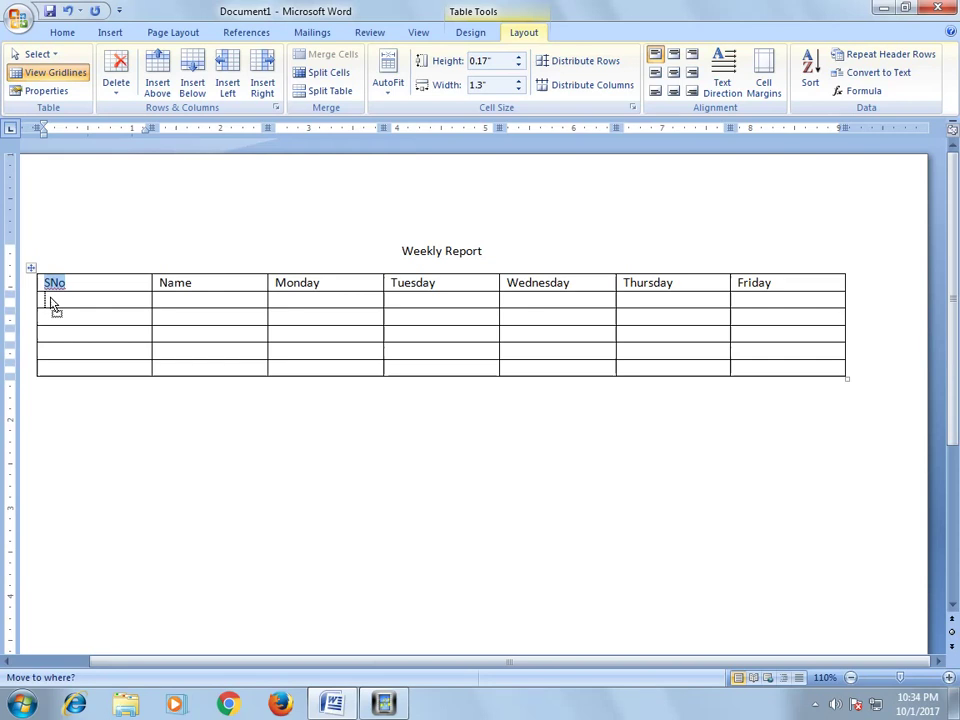
{"action": "left_click_drag", "start_coordinate": [55, 308], "coordinate": [55, 308]}
{"action": "left_click", "coordinate": [99, 289]}
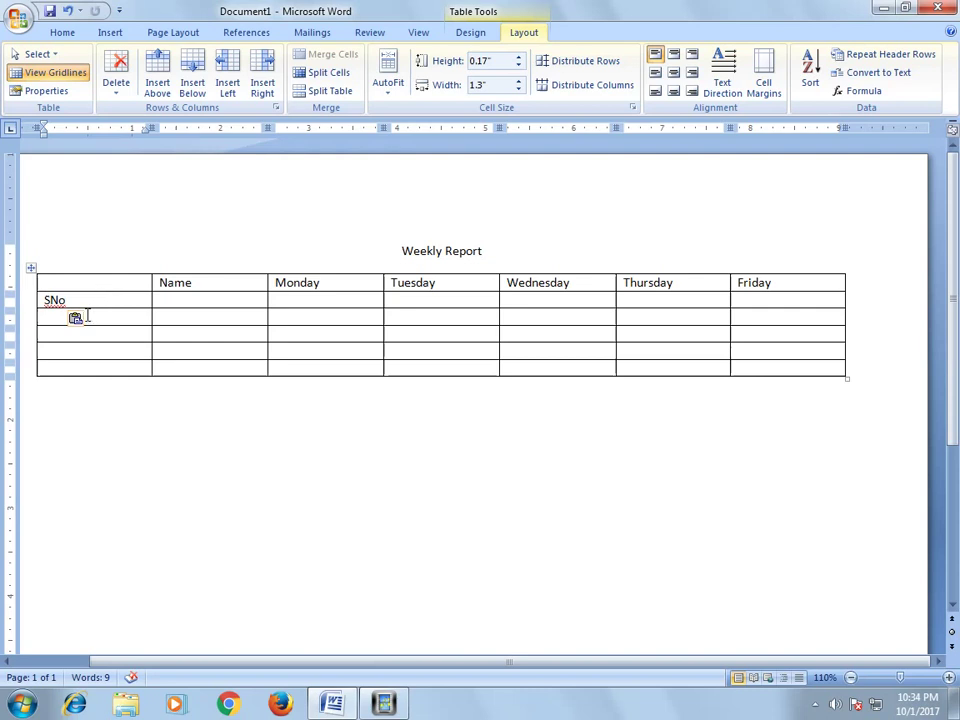
{"action": "key", "text": "Down"}
{"action": "key", "text": "shift+End"}
{"action": "key", "text": "Delete"}
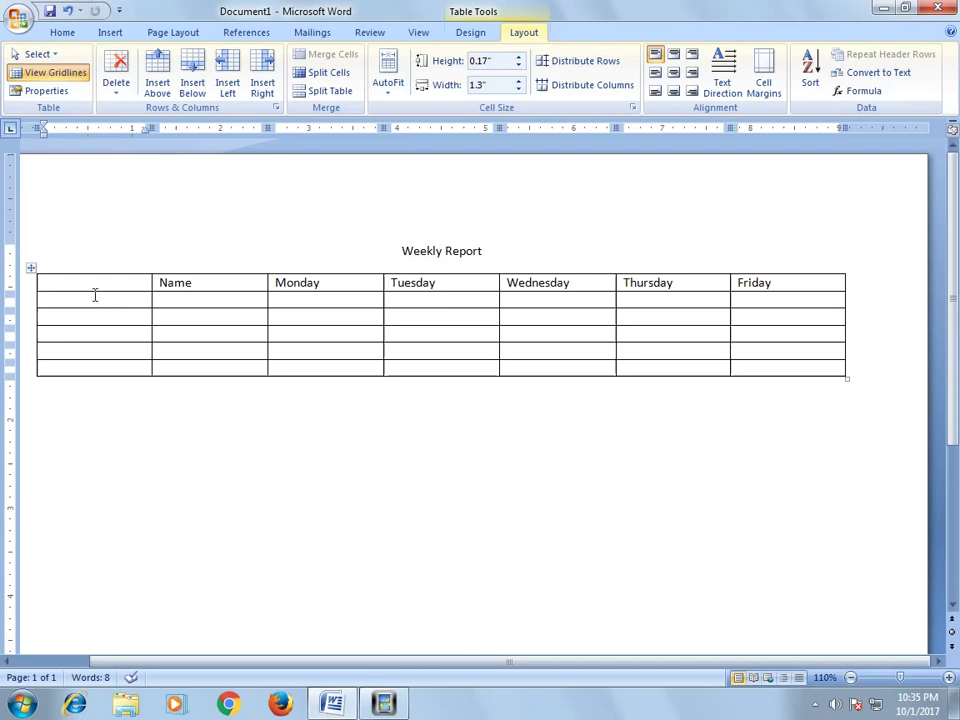
Step: Split the first table column into two columns and narrow the leftmost one
{"action": "left_click_drag", "start_coordinate": [95, 293], "coordinate": [92, 377]}
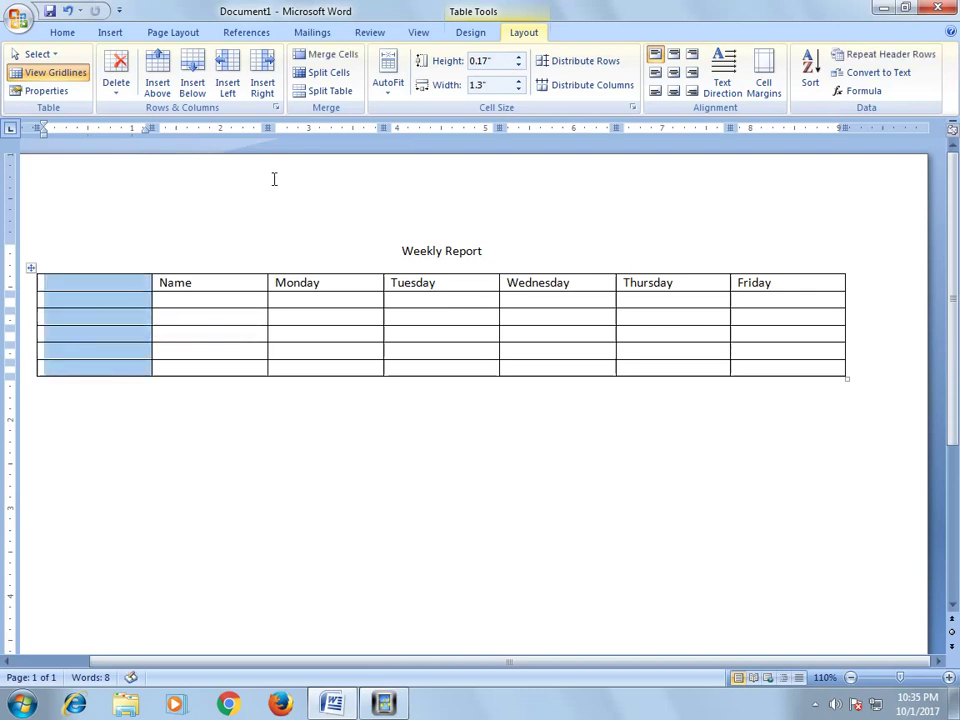
{"action": "left_click", "coordinate": [336, 80]}
{"action": "left_click", "coordinate": [444, 377]}
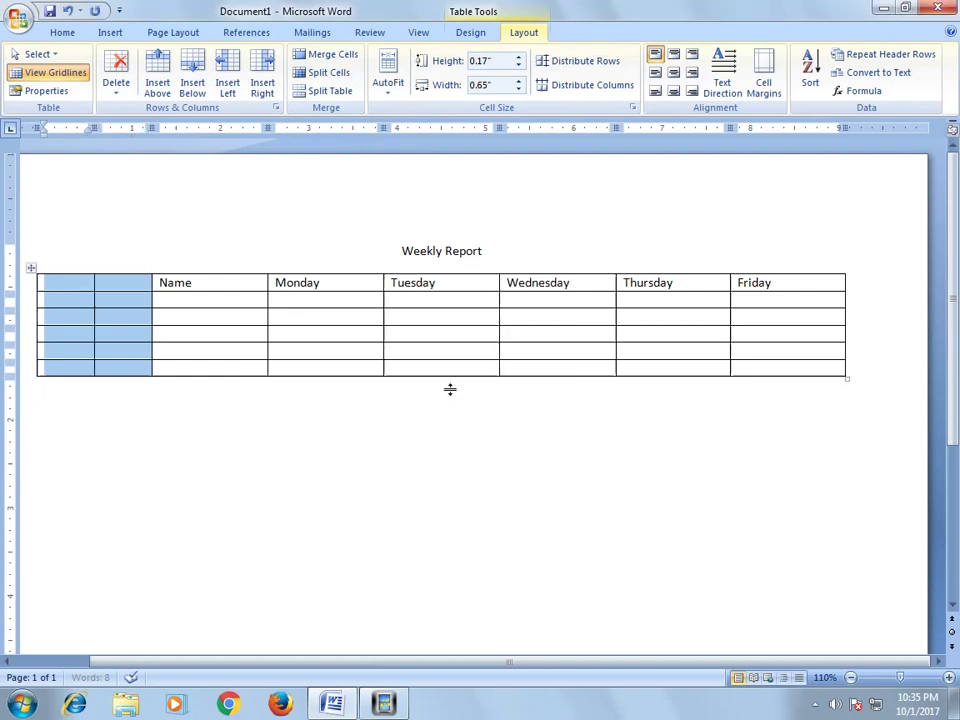
{"action": "left_click", "coordinate": [116, 400]}
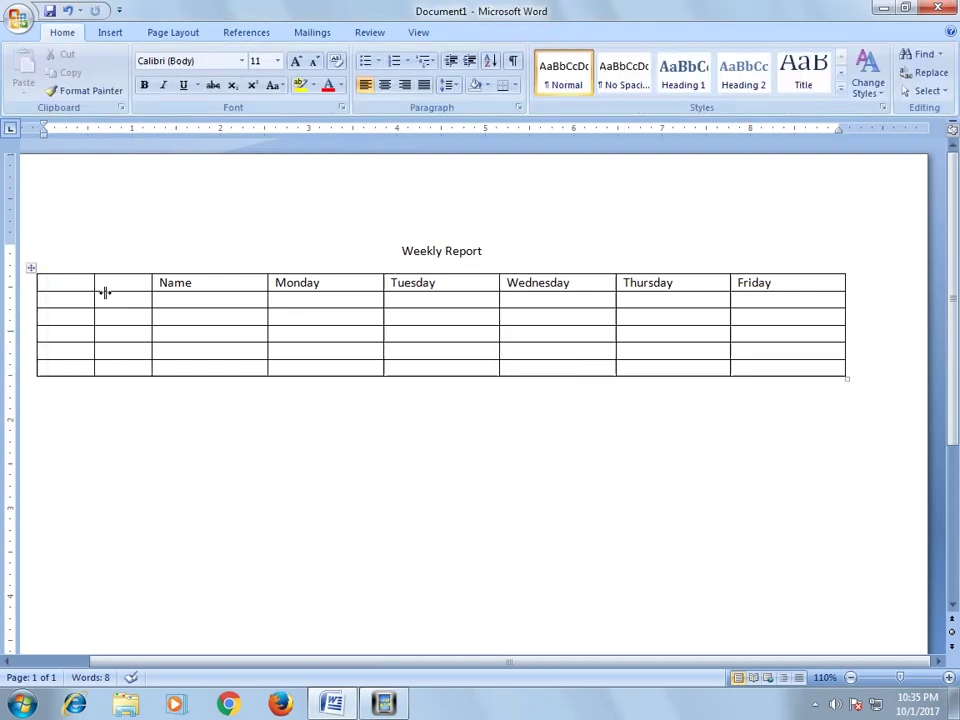
{"action": "left_click_drag", "start_coordinate": [104, 292], "coordinate": [73, 290]}
Step: Type 'S No' in row 2's first cell and widen that column until it fits one line
{"action": "left_click", "coordinate": [52, 300]}
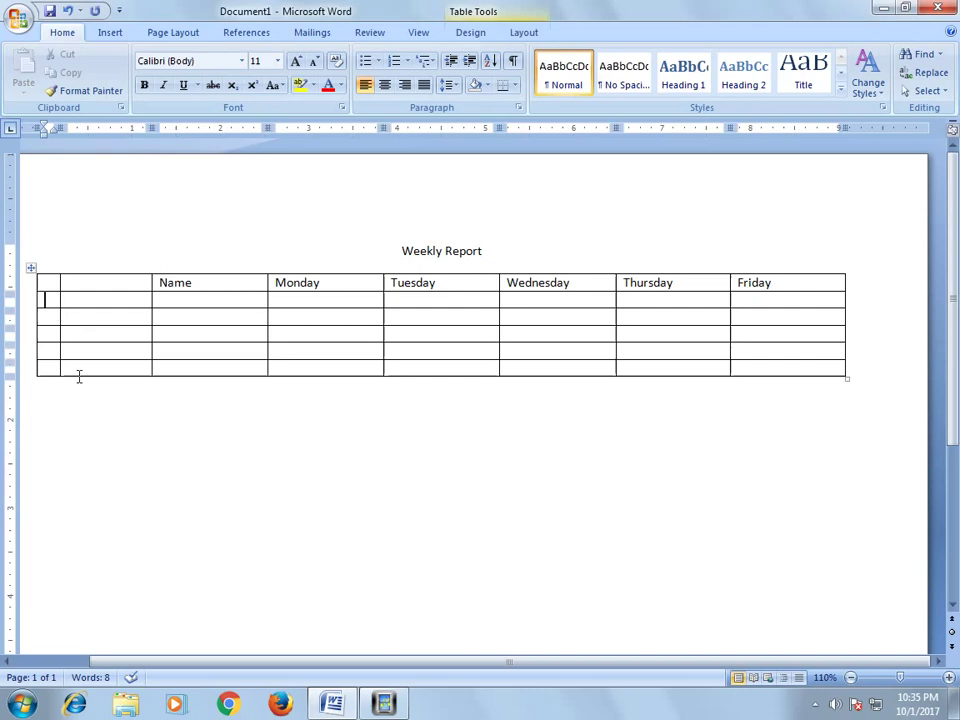
{"action": "type", "text": "S"}
{"action": "type", "text": " No"}
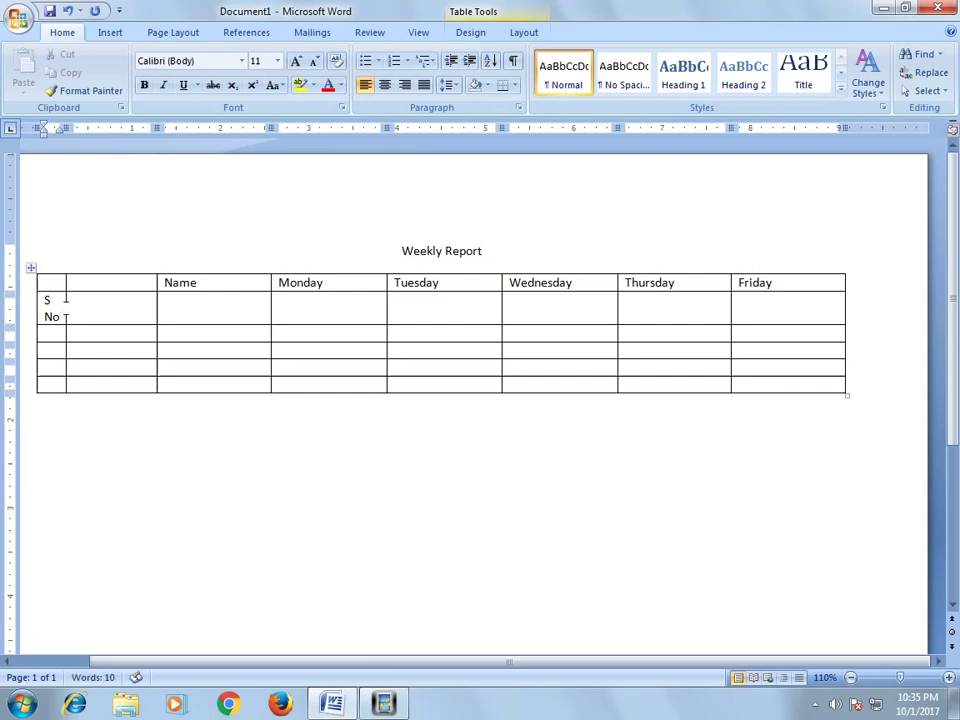
{"action": "left_click_drag", "start_coordinate": [76, 298], "coordinate": [95, 300]}
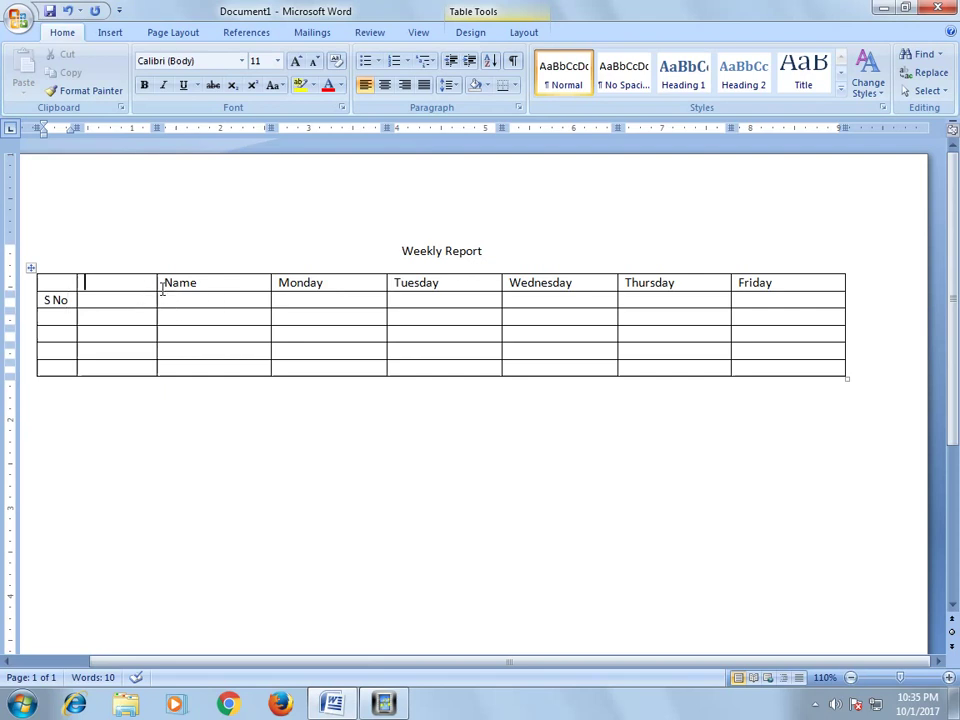
{"action": "left_click", "coordinate": [175, 289], "text": "shift"}
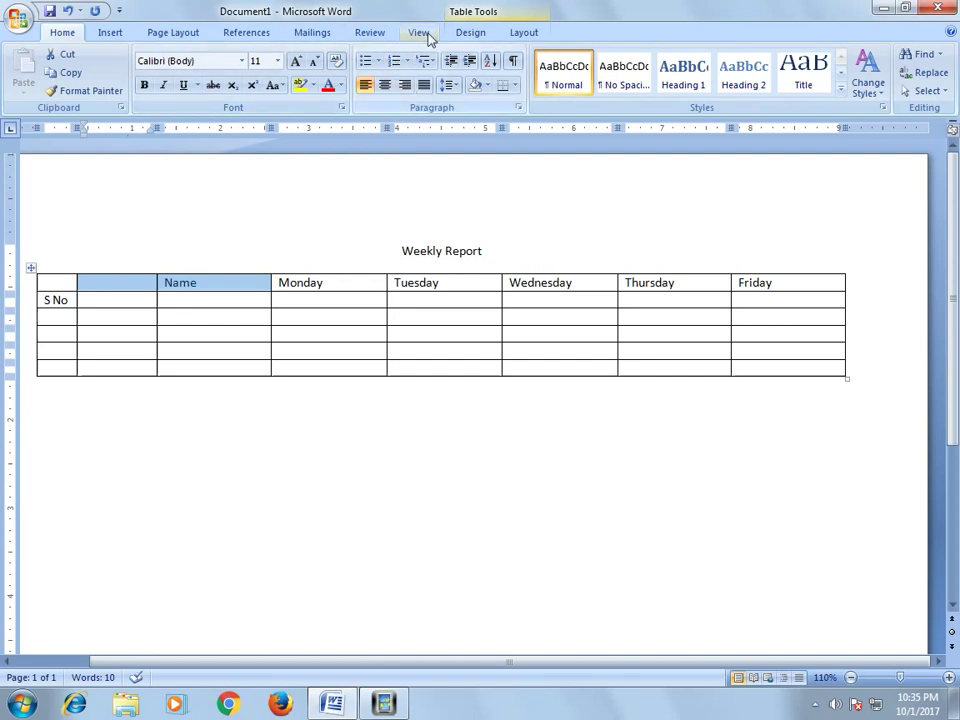
Step: Merge the blank column into Name in the header row and rows 2 and 3
{"action": "left_click", "coordinate": [523, 33]}
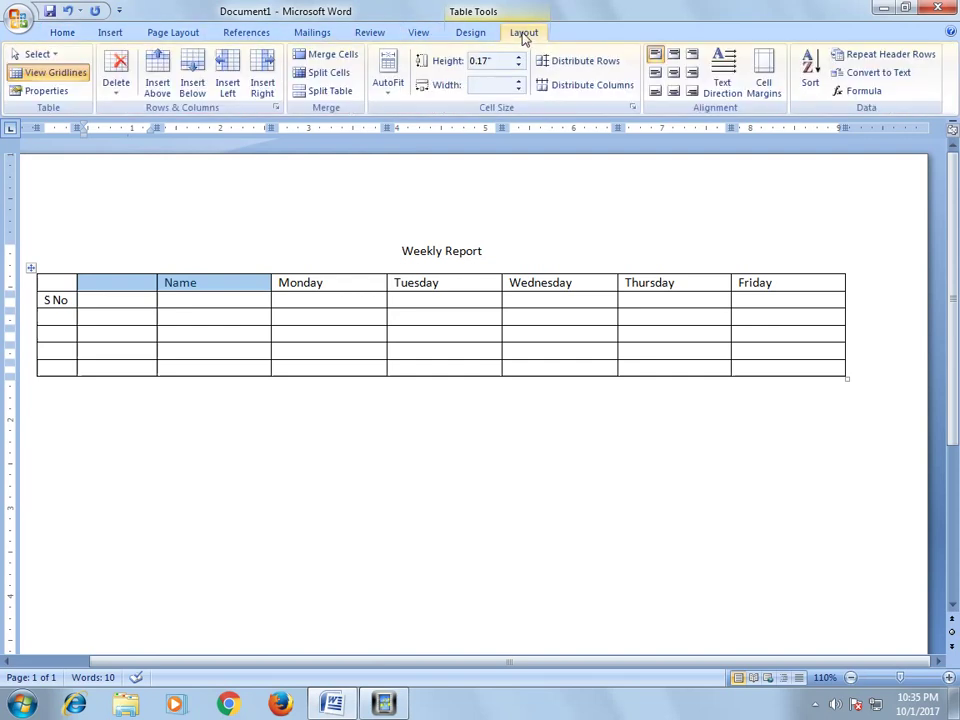
{"action": "left_click", "coordinate": [326, 55]}
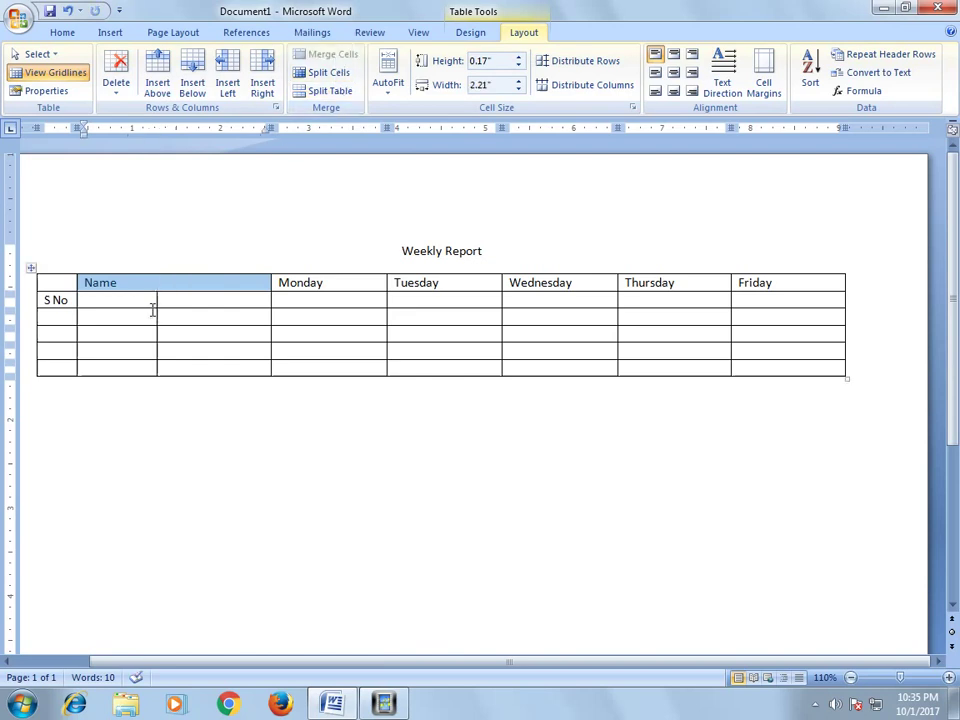
{"action": "left_click_drag", "start_coordinate": [153, 306], "coordinate": [201, 302]}
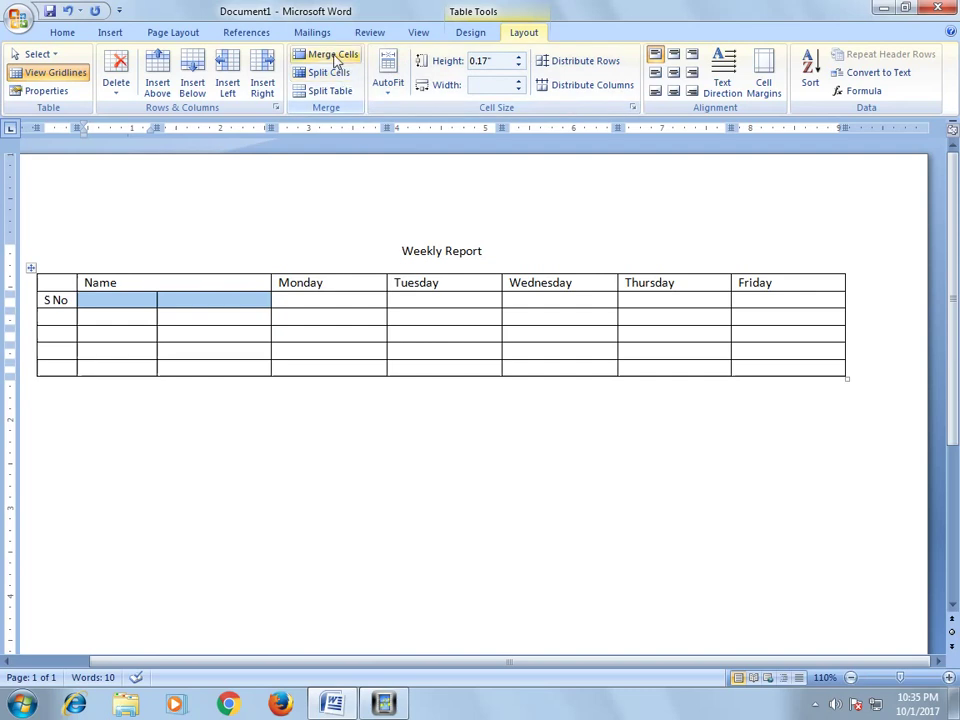
{"action": "left_click", "coordinate": [336, 57]}
{"action": "left_click_drag", "start_coordinate": [150, 318], "coordinate": [191, 318]}
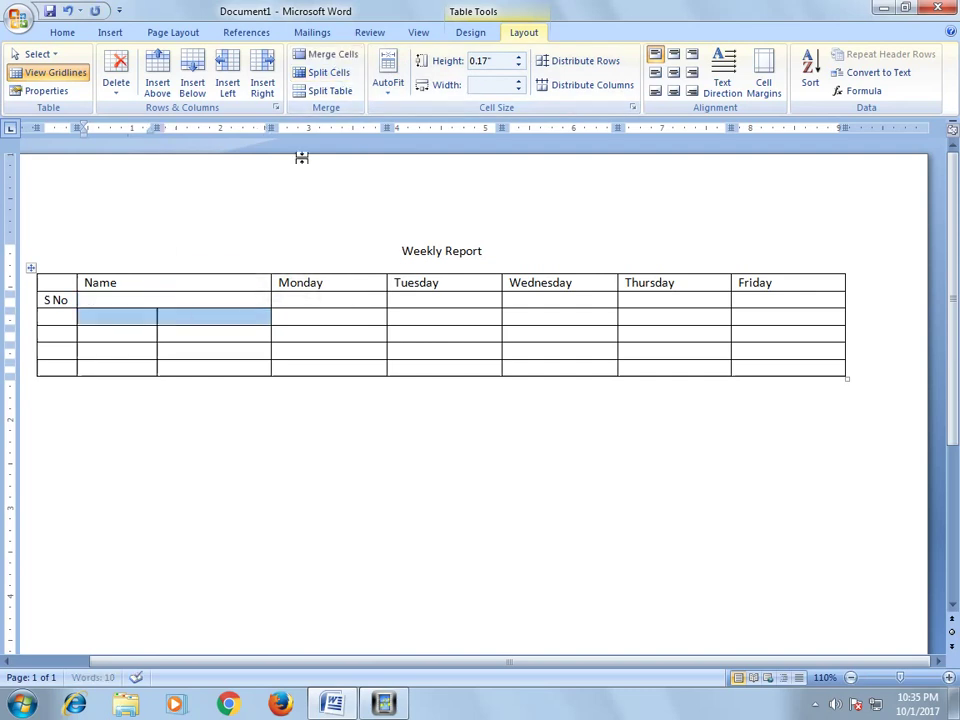
{"action": "left_click", "coordinate": [327, 73]}
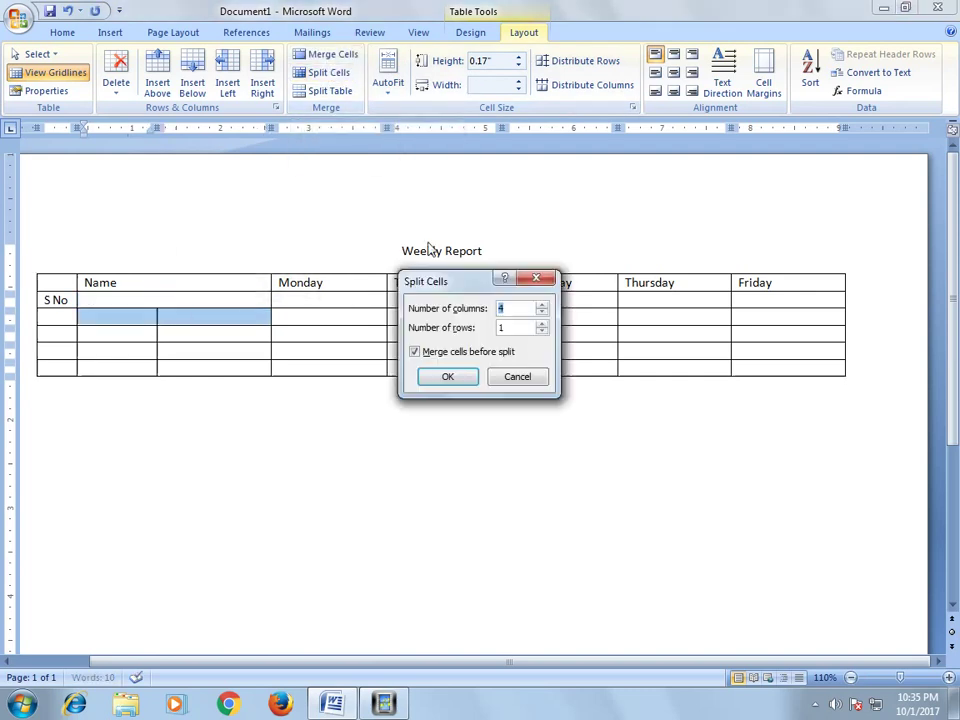
{"action": "left_click", "coordinate": [519, 379]}
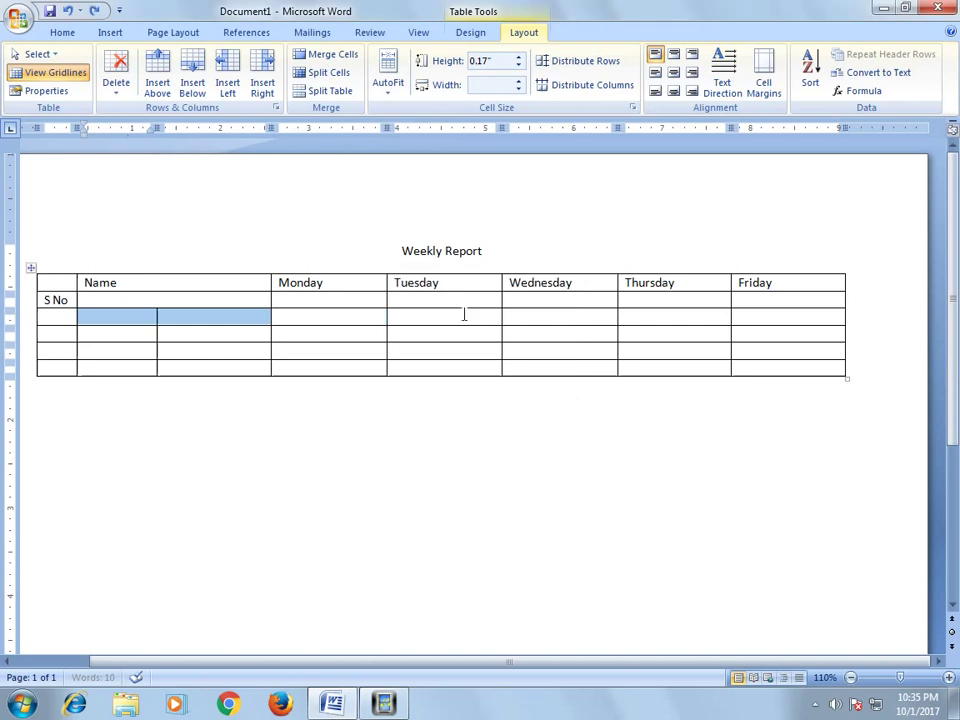
{"action": "left_click", "coordinate": [325, 57]}
Step: Merge the Name-column cell pairs in rows 4, 5 and the bottom row
{"action": "left_click", "coordinate": [152, 337]}
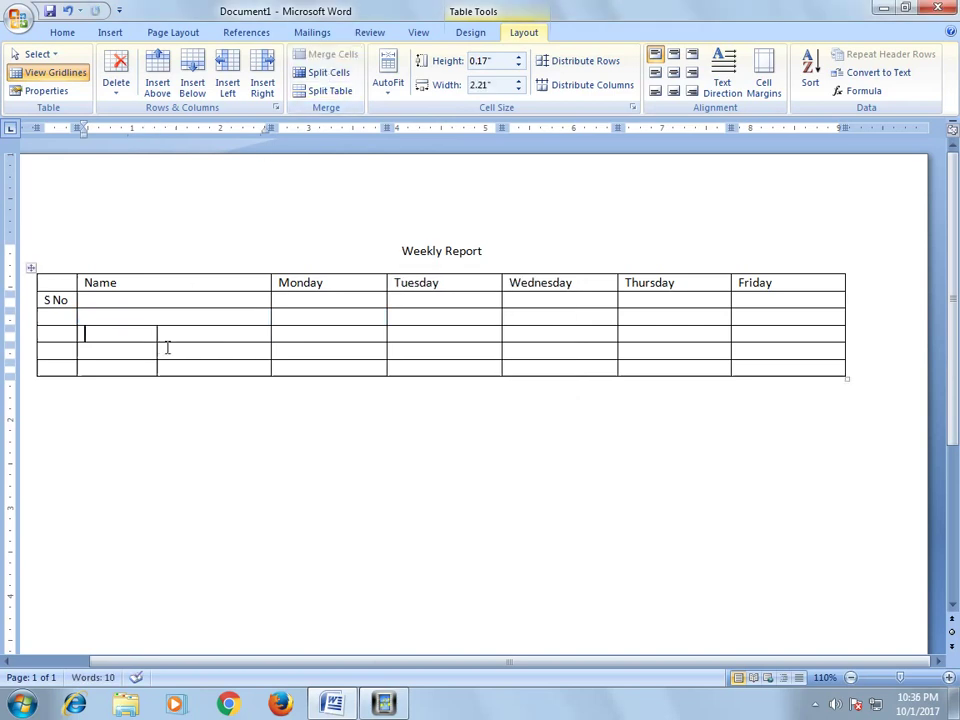
{"action": "left_click_drag", "start_coordinate": [120, 333], "coordinate": [176, 330]}
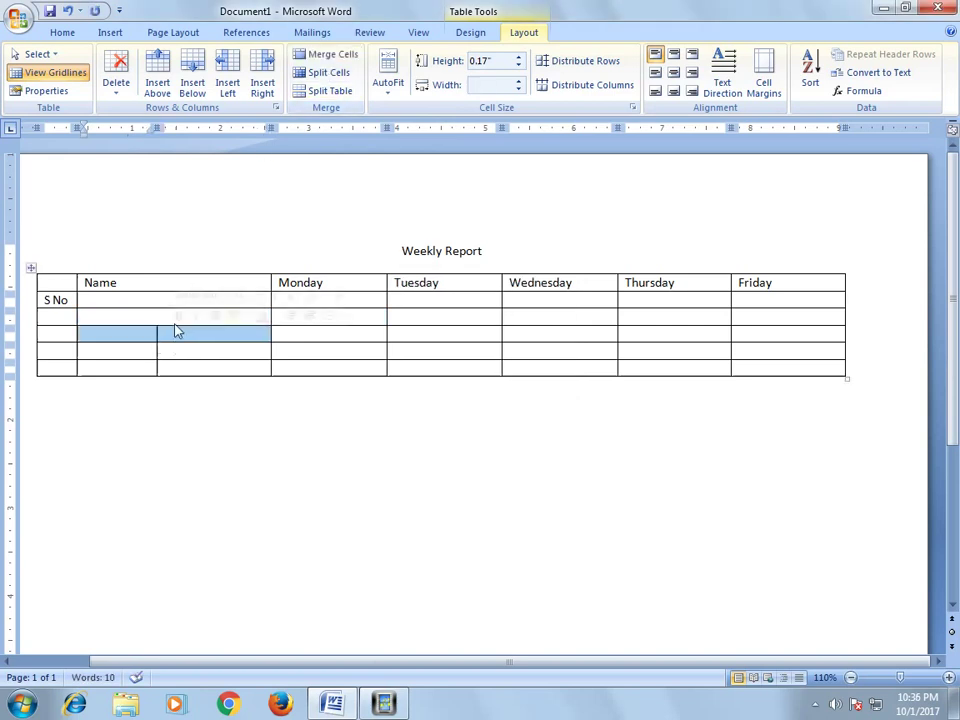
{"action": "left_click", "coordinate": [325, 55]}
{"action": "left_click_drag", "start_coordinate": [146, 358], "coordinate": [183, 361]}
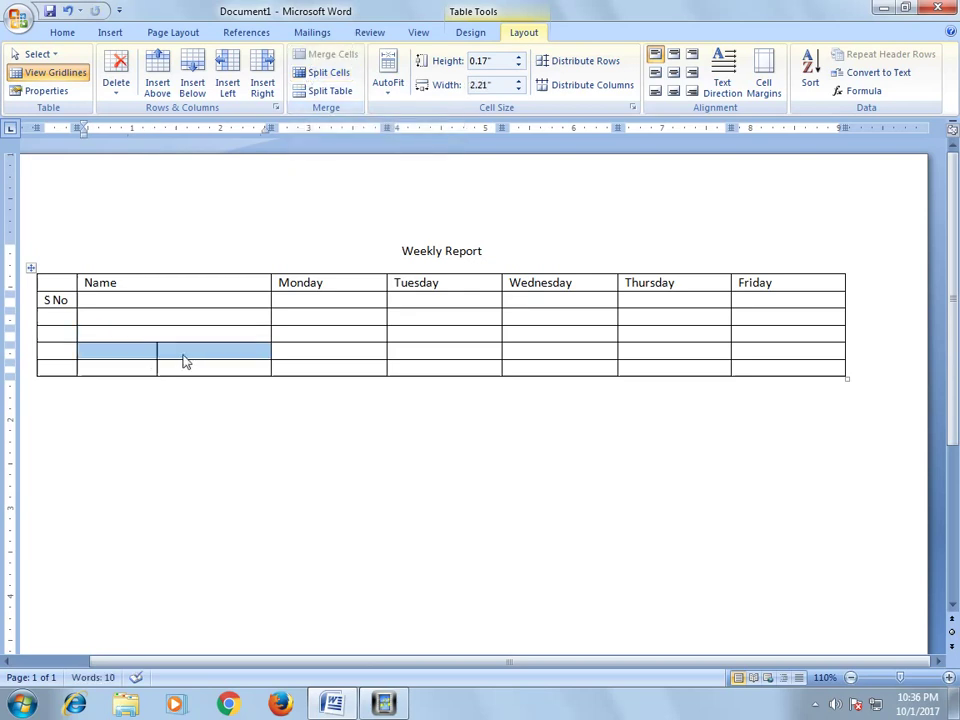
{"action": "left_click", "coordinate": [326, 55]}
{"action": "left_click_drag", "start_coordinate": [156, 368], "coordinate": [182, 368]}
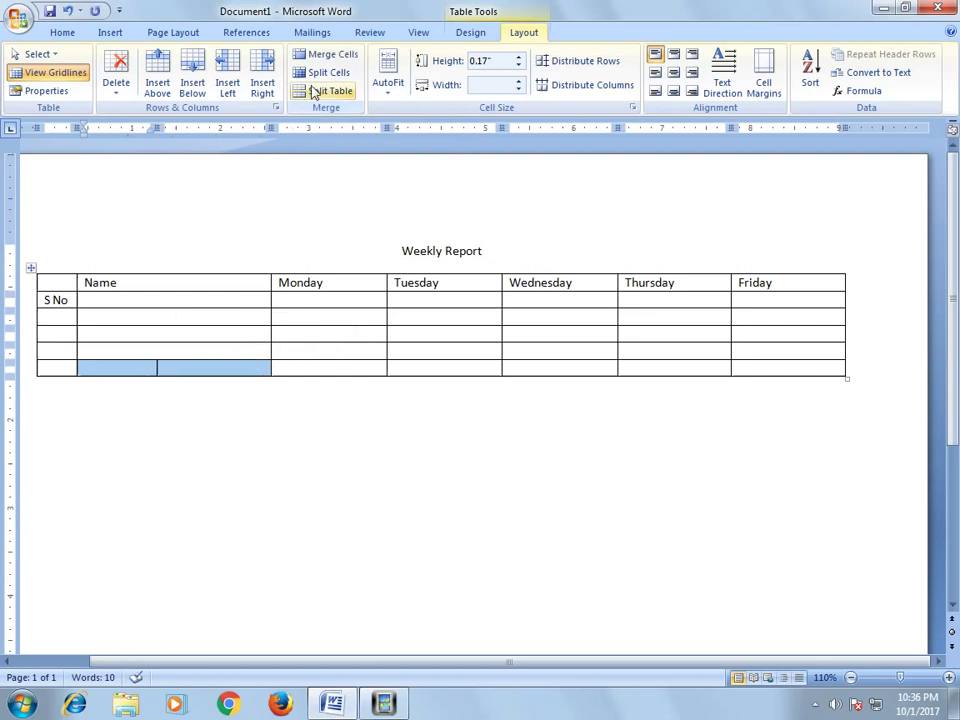
{"action": "left_click", "coordinate": [325, 55]}
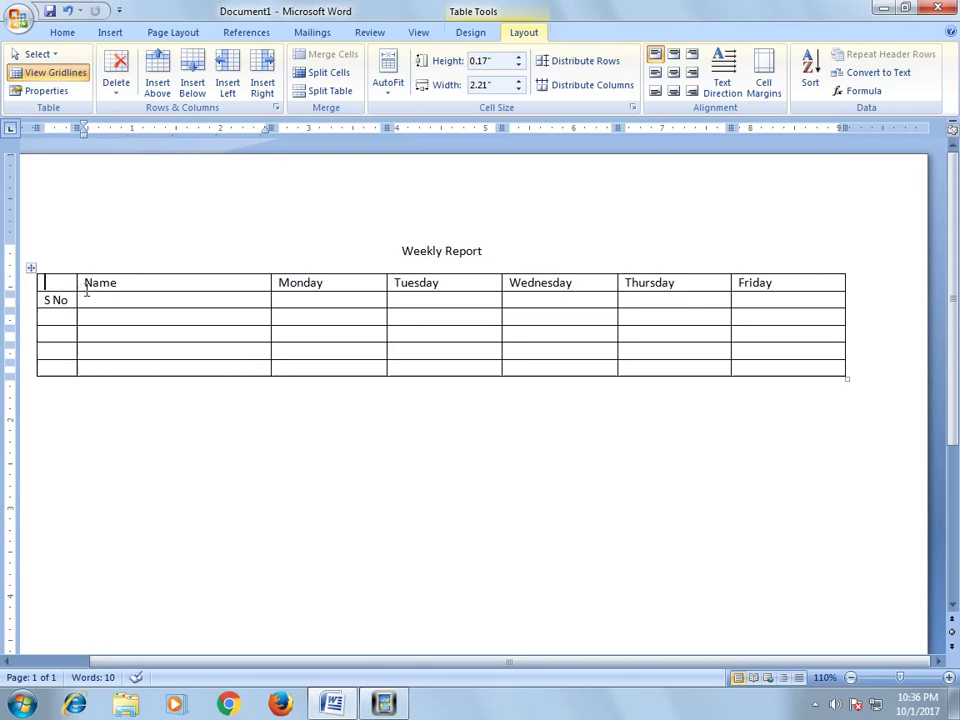
Step: Merge the top-left header cell into Name, then center Name and the Monday–Friday headers
{"action": "left_click_drag", "start_coordinate": [79, 285], "coordinate": [120, 290]}
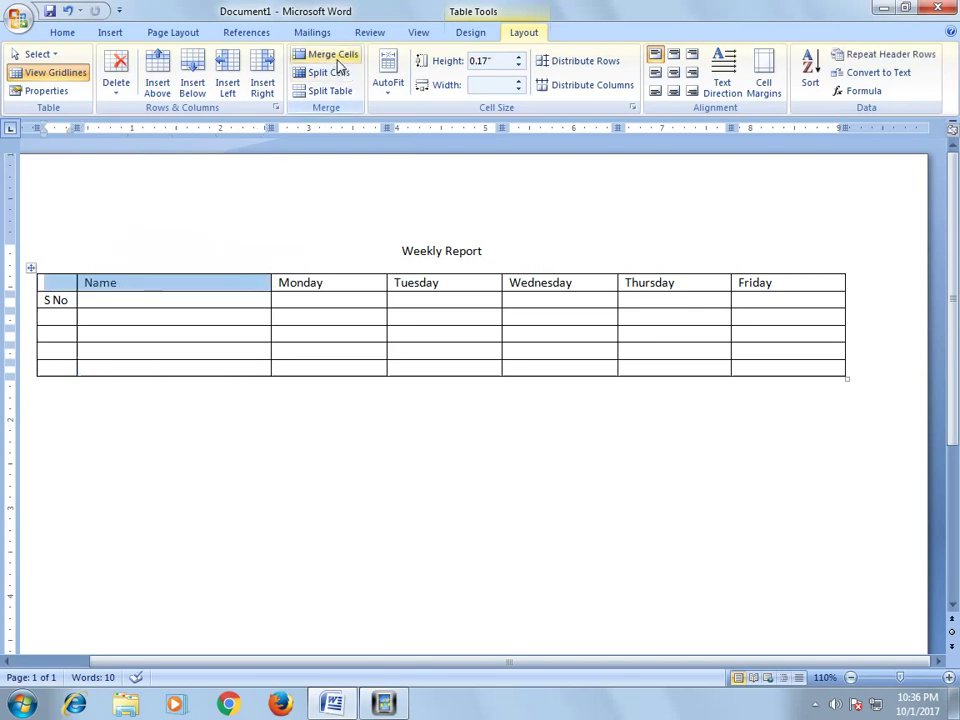
{"action": "left_click", "coordinate": [334, 56]}
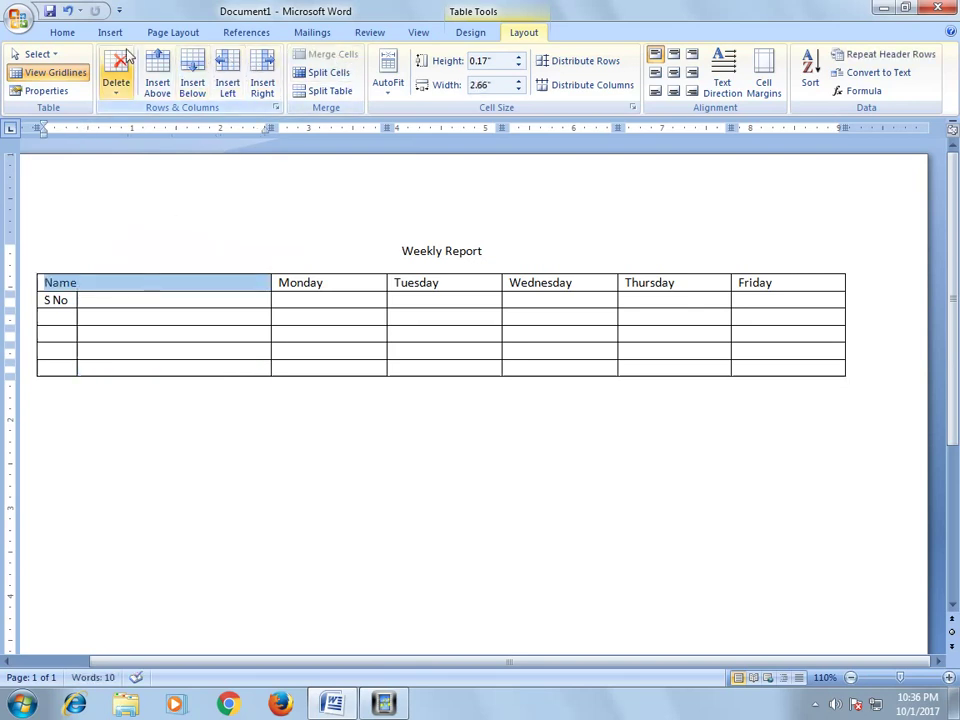
{"action": "left_click", "coordinate": [76, 32]}
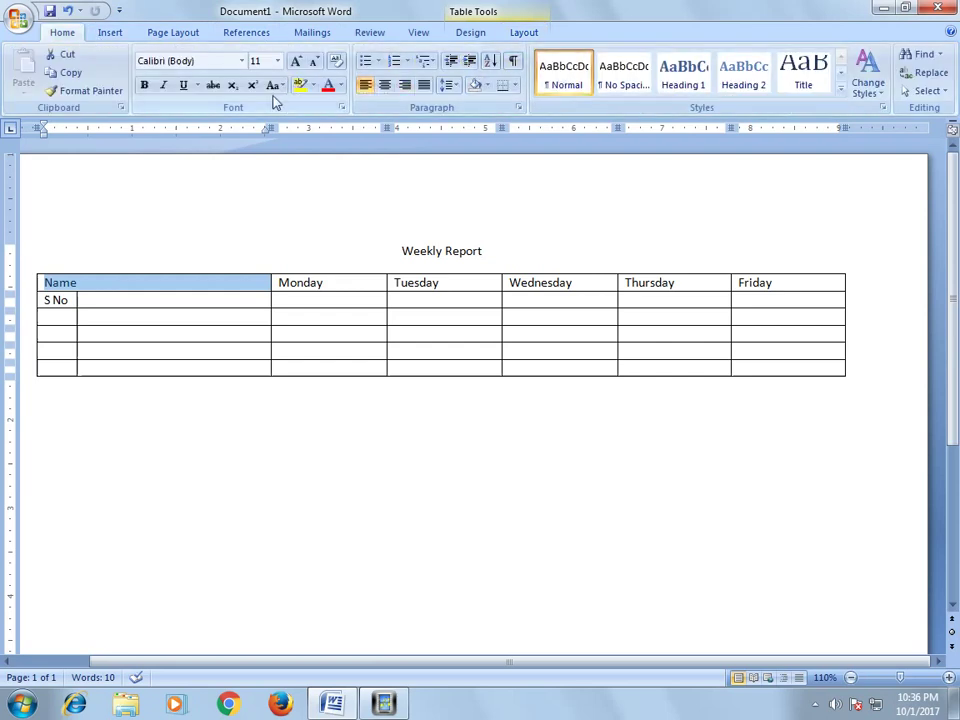
{"action": "left_click", "coordinate": [388, 88]}
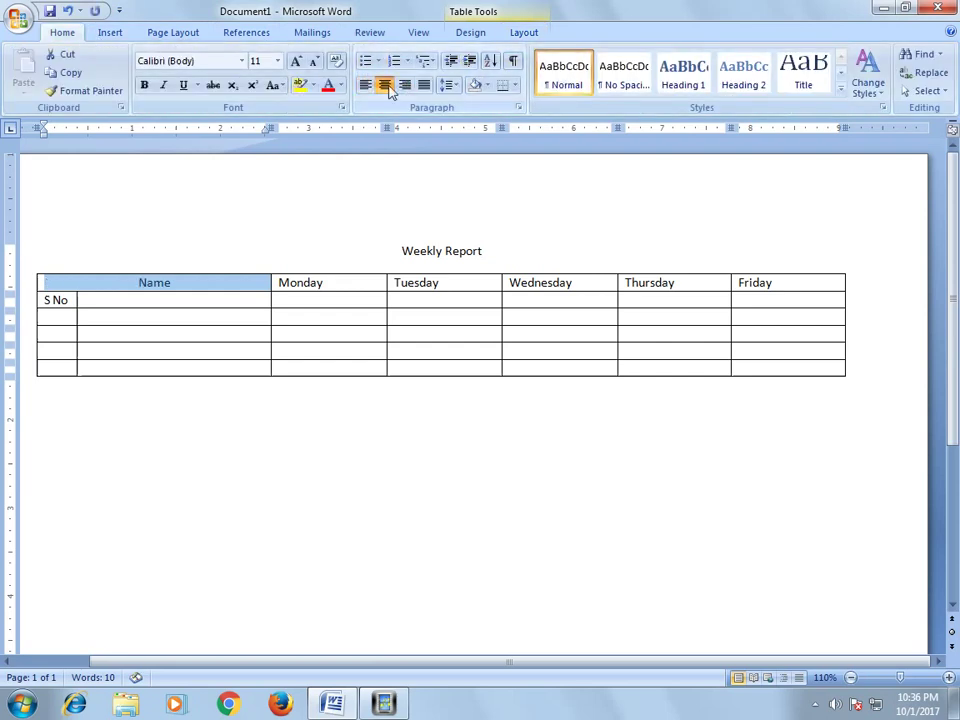
{"action": "left_click", "coordinate": [225, 310]}
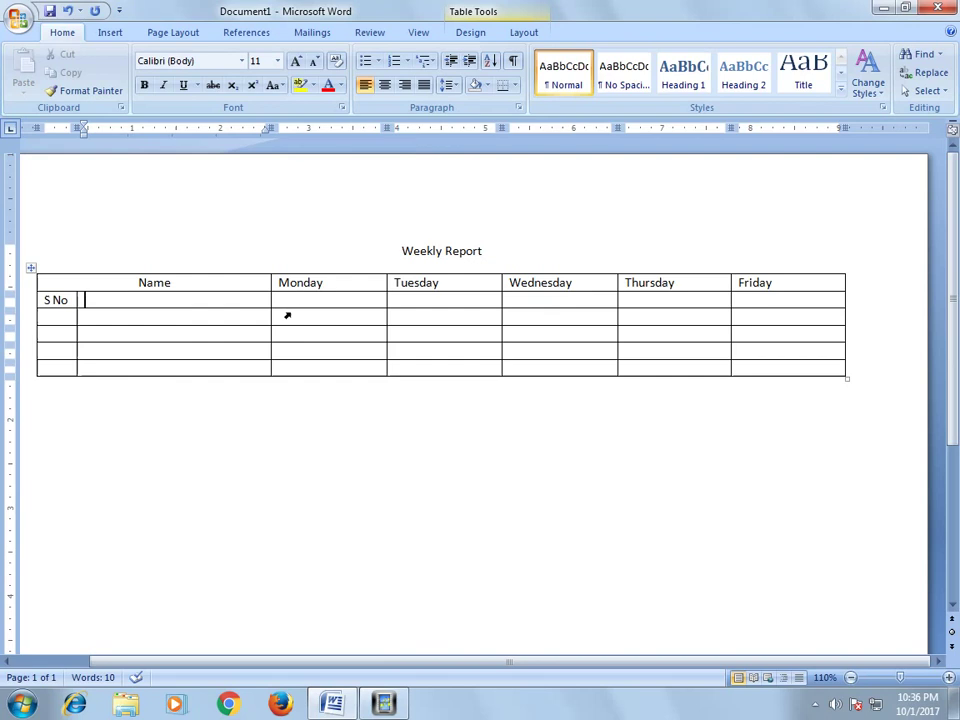
{"action": "left_click_drag", "start_coordinate": [312, 293], "coordinate": [754, 284]}
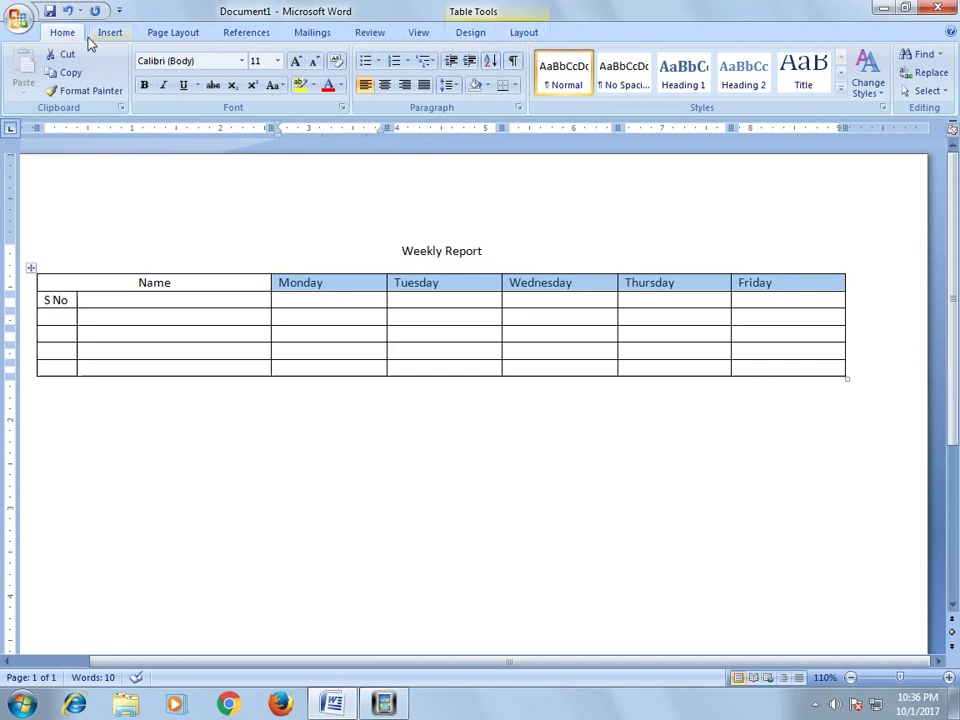
{"action": "left_click", "coordinate": [391, 87]}
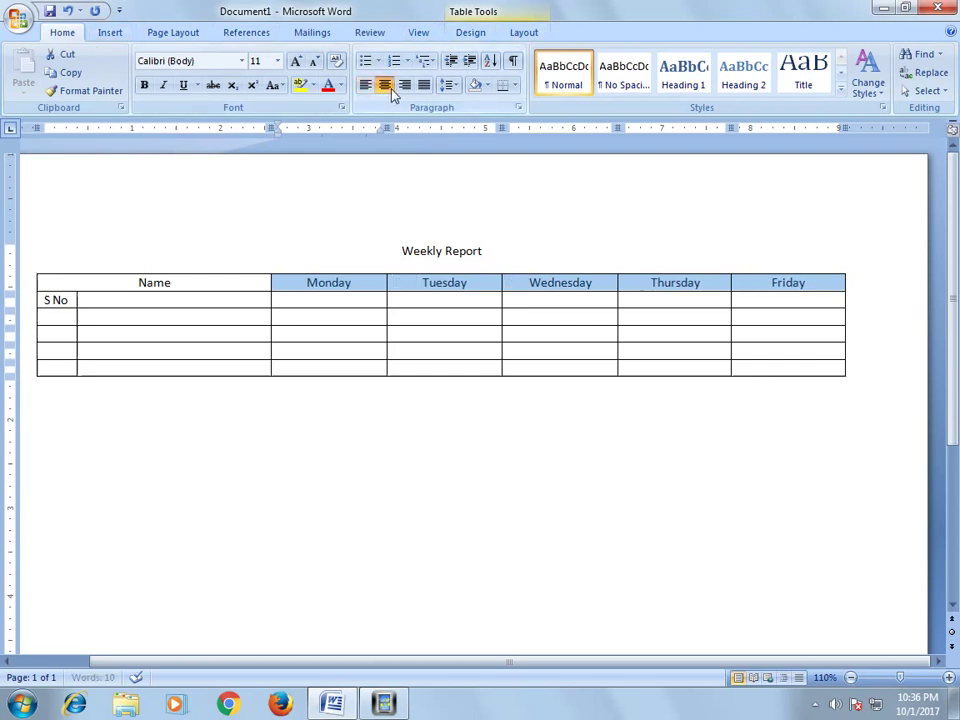
Step: Try an HW label in Monday's cell of the S No row, then clear it
{"action": "left_click", "coordinate": [321, 309]}
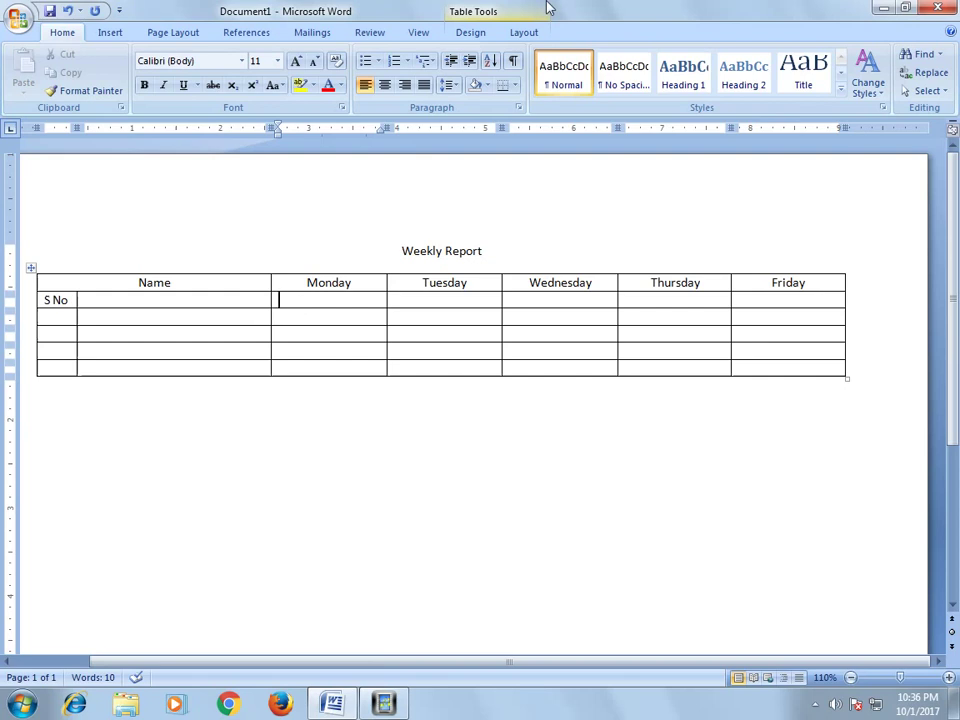
{"action": "type", "text": "H"}
{"action": "type", "text": "w"}
{"action": "key", "text": "BackSpace"}
{"action": "type", "text": "W"}
{"action": "key", "text": "BackSpace"}
{"action": "key", "text": "BackSpace"}
Step: Split Monday's body cells into 4 columns
{"action": "left_click_drag", "start_coordinate": [326, 304], "coordinate": [350, 368]}
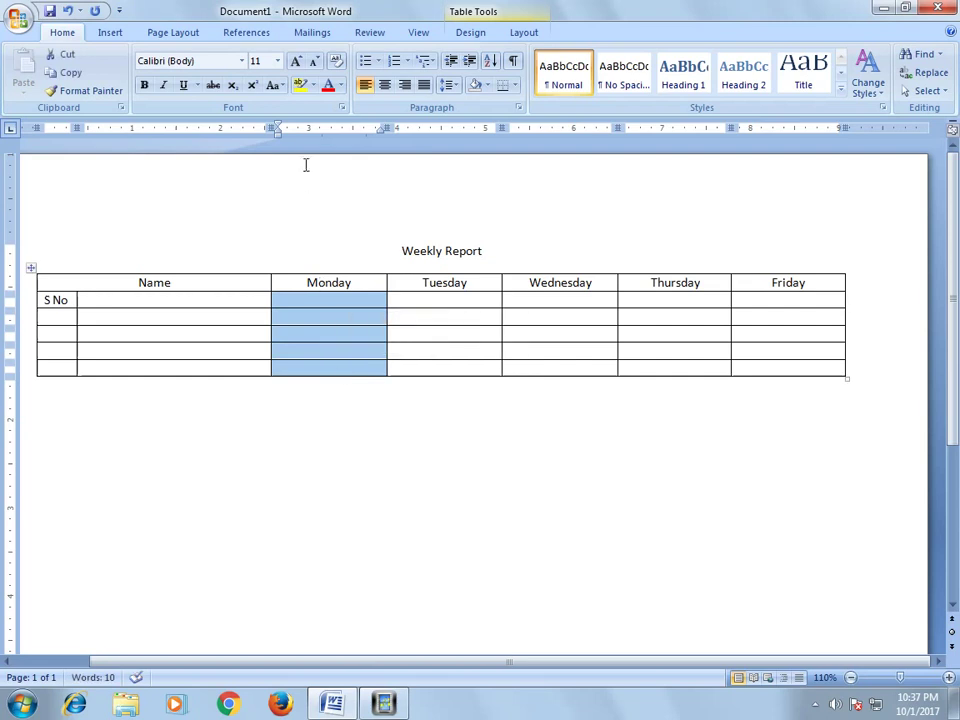
{"action": "left_click", "coordinate": [530, 34]}
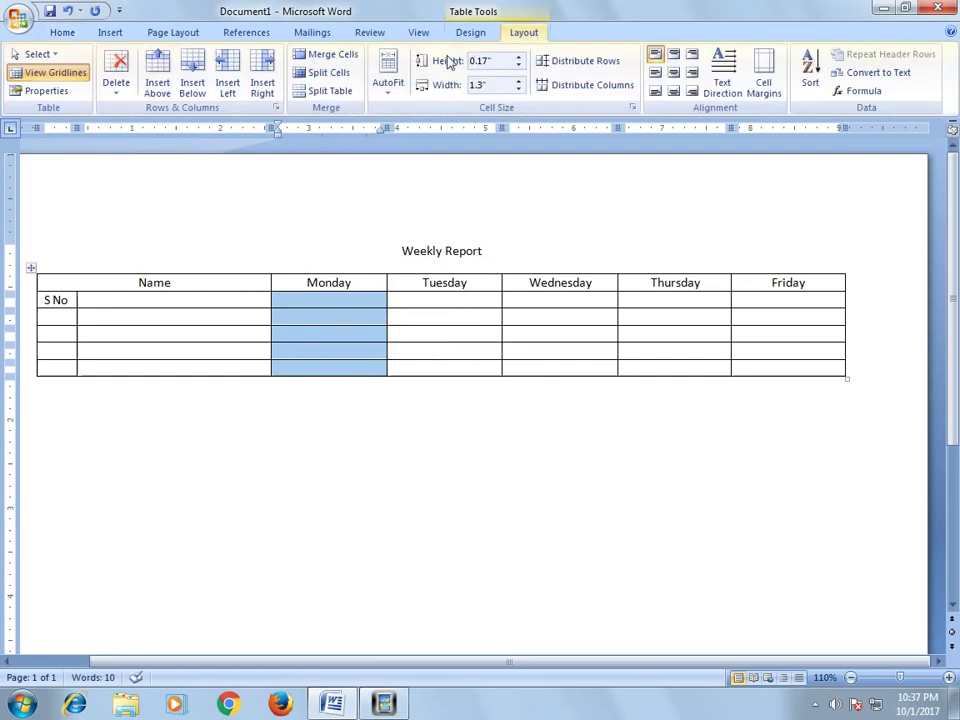
{"action": "left_click", "coordinate": [326, 72]}
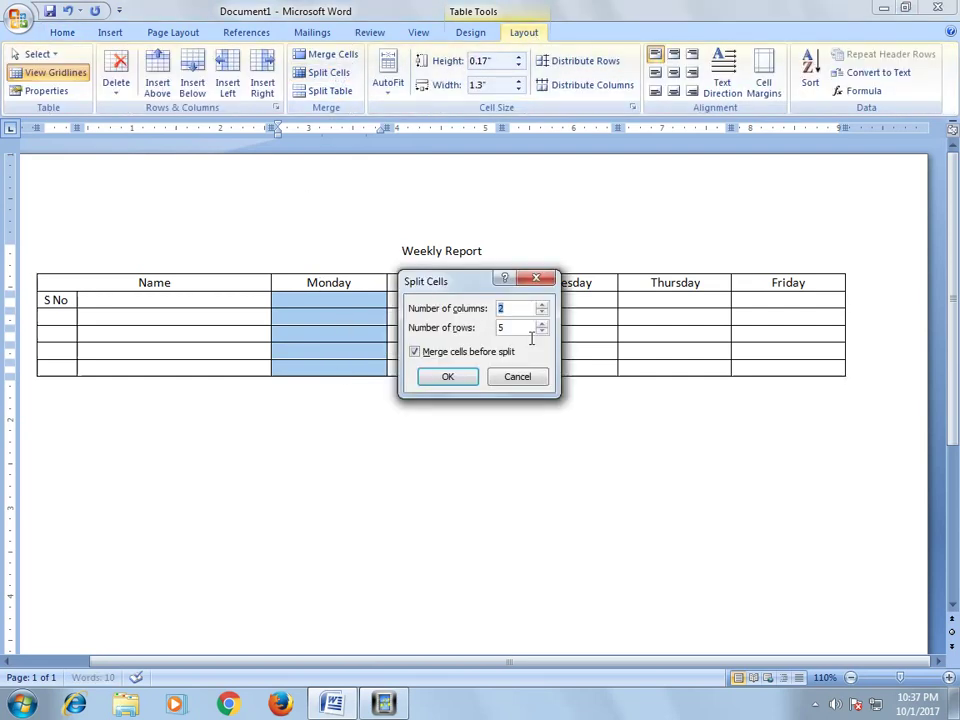
{"action": "left_click", "coordinate": [541, 305]}
{"action": "left_click", "coordinate": [447, 376]}
{"action": "left_click", "coordinate": [452, 470]}
Step: Split Tuesday's and Wednesday's body cells into 4 columns each
{"action": "left_click_drag", "start_coordinate": [426, 301], "coordinate": [443, 372]}
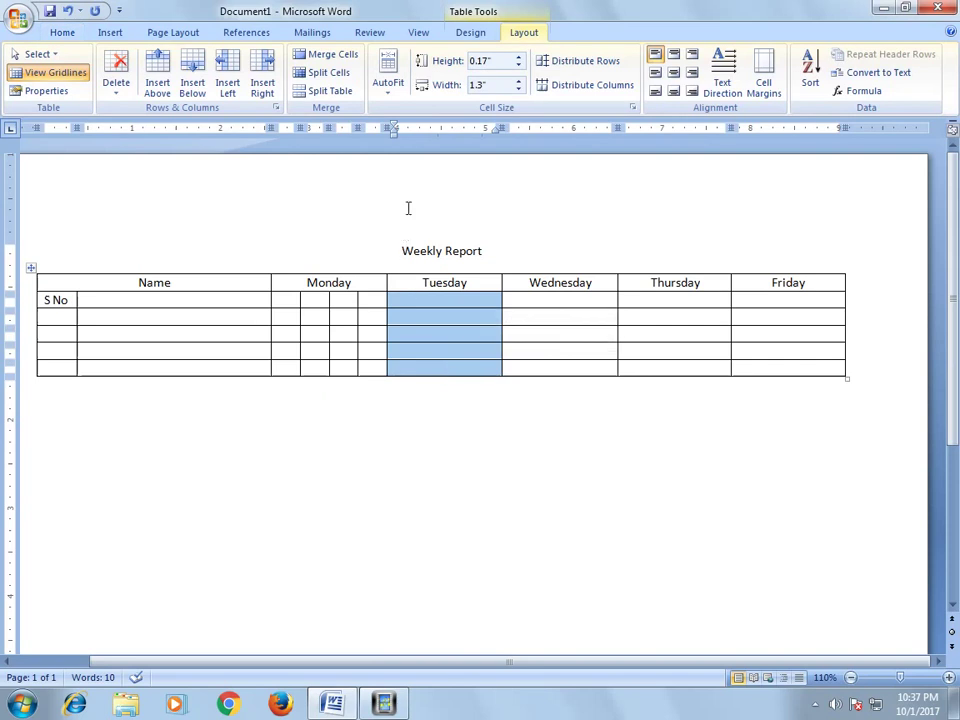
{"action": "left_click", "coordinate": [338, 80]}
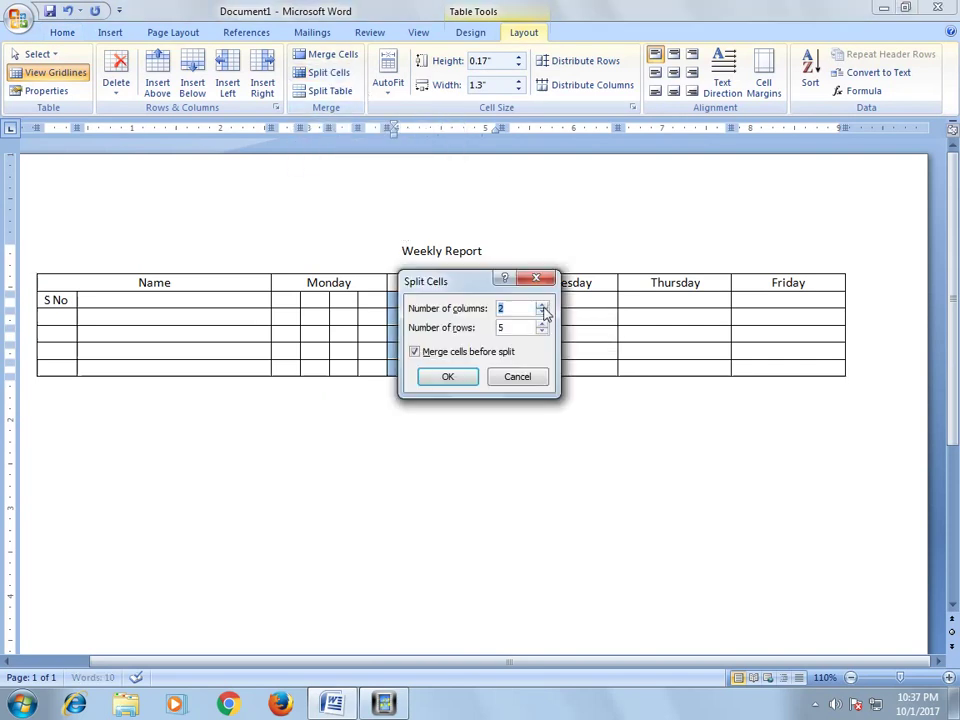
{"action": "left_click", "coordinate": [460, 377]}
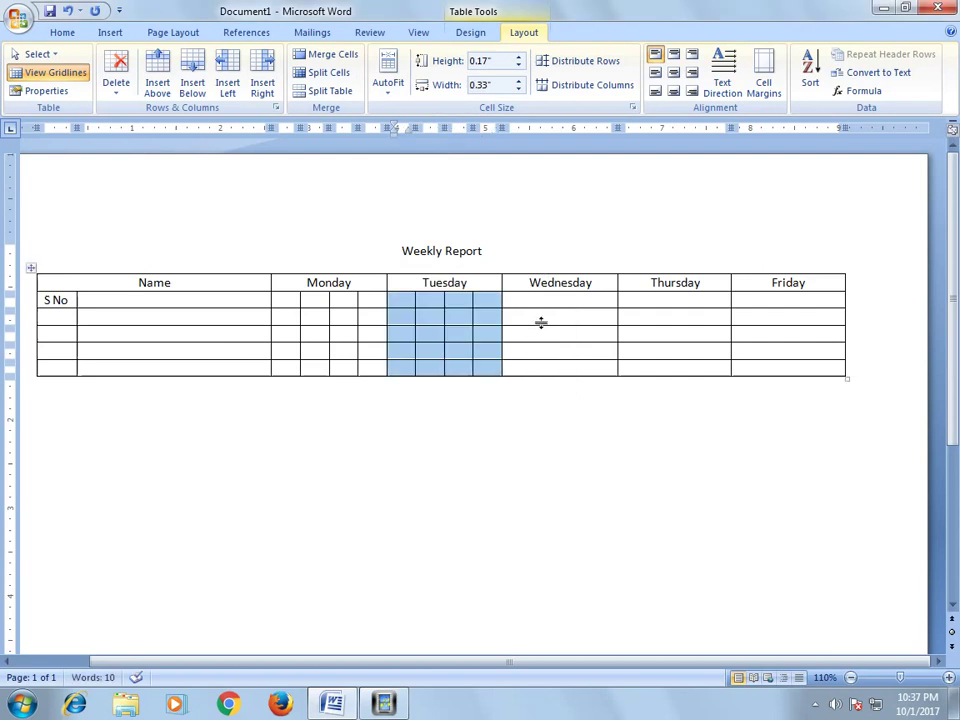
{"action": "key", "text": "Right"}
{"action": "left_click_drag", "start_coordinate": [541, 302], "coordinate": [559, 366]}
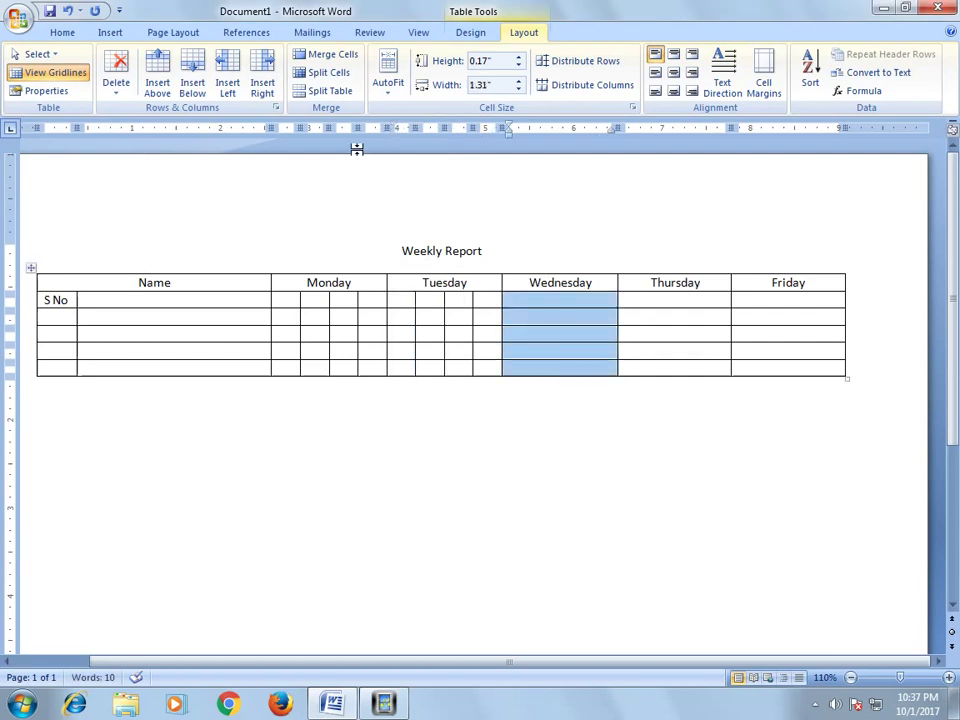
{"action": "left_click", "coordinate": [333, 74]}
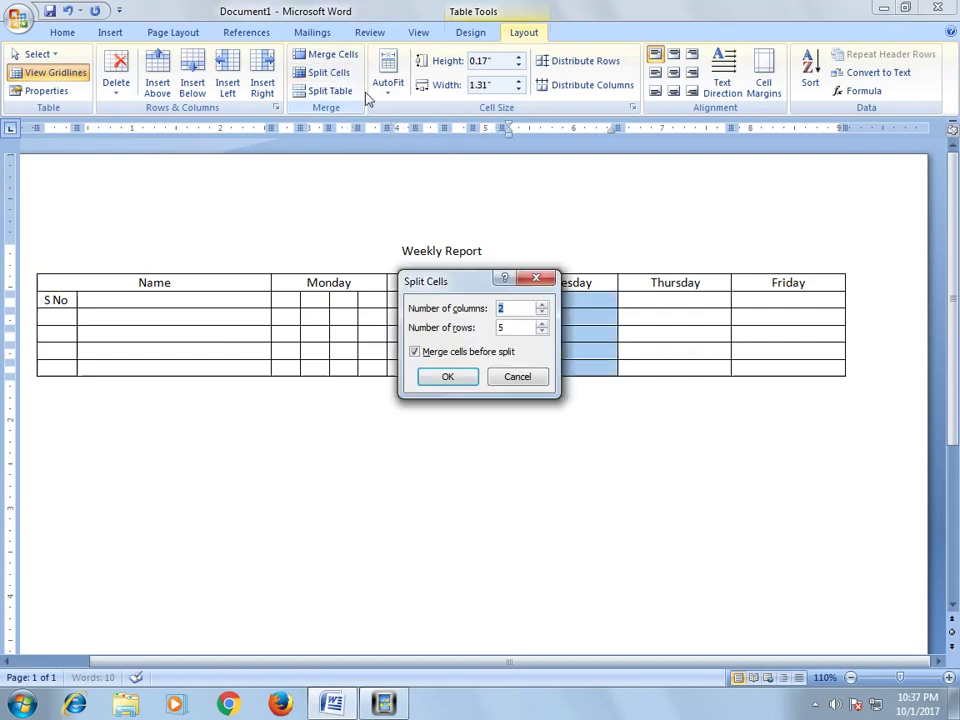
{"action": "left_click", "coordinate": [441, 376]}
Step: Split Thursday's and Friday's body cells into 4 columns each
{"action": "left_click_drag", "start_coordinate": [642, 300], "coordinate": [658, 377]}
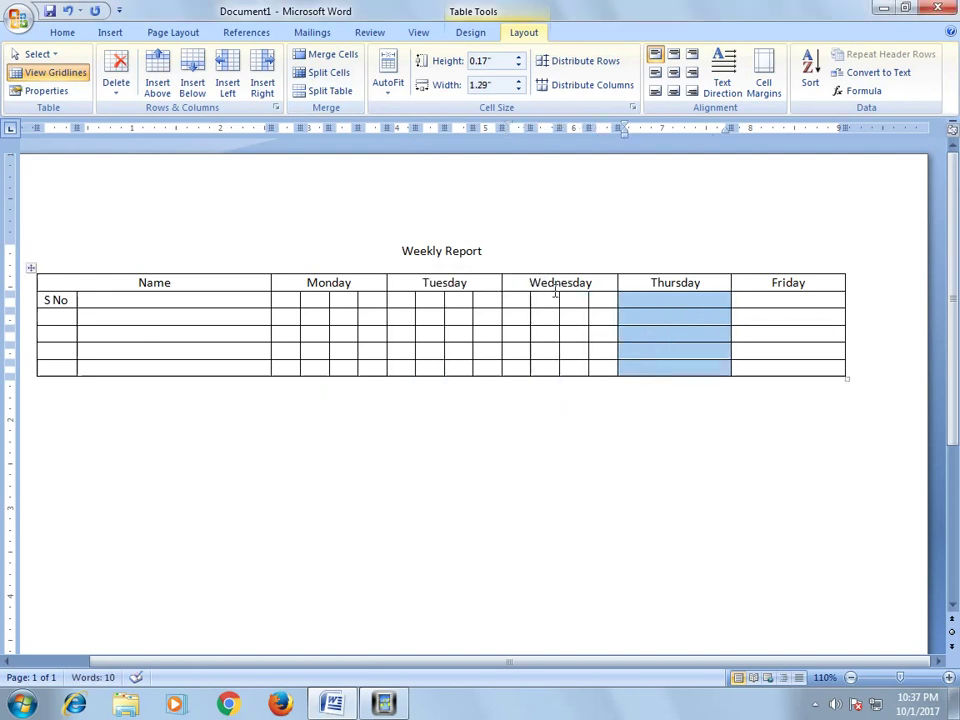
{"action": "left_click", "coordinate": [328, 73]}
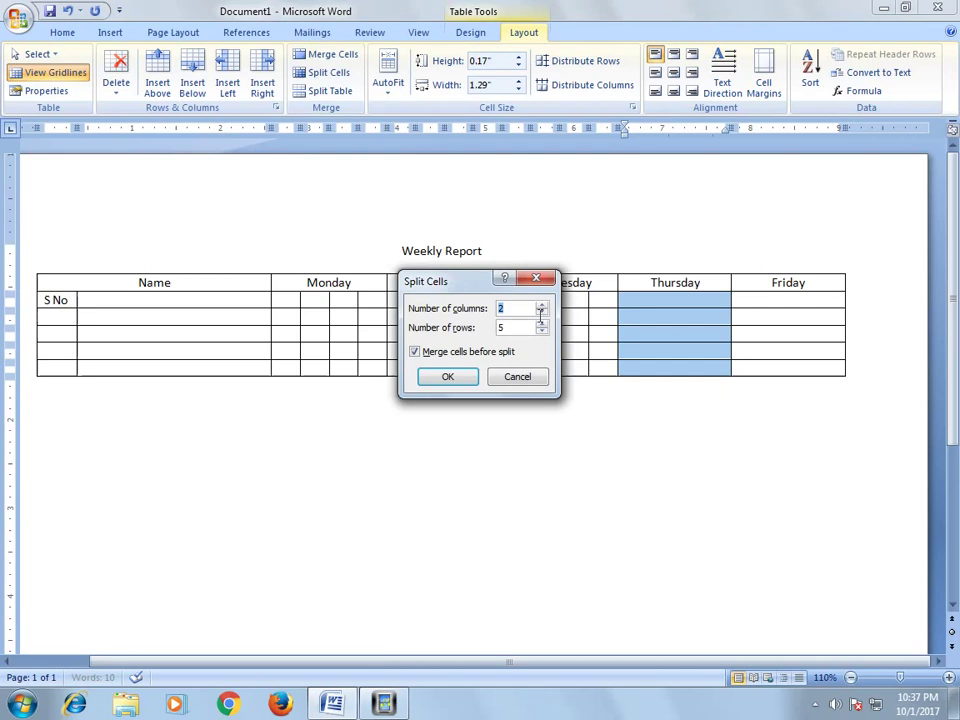
{"action": "left_click", "coordinate": [435, 377]}
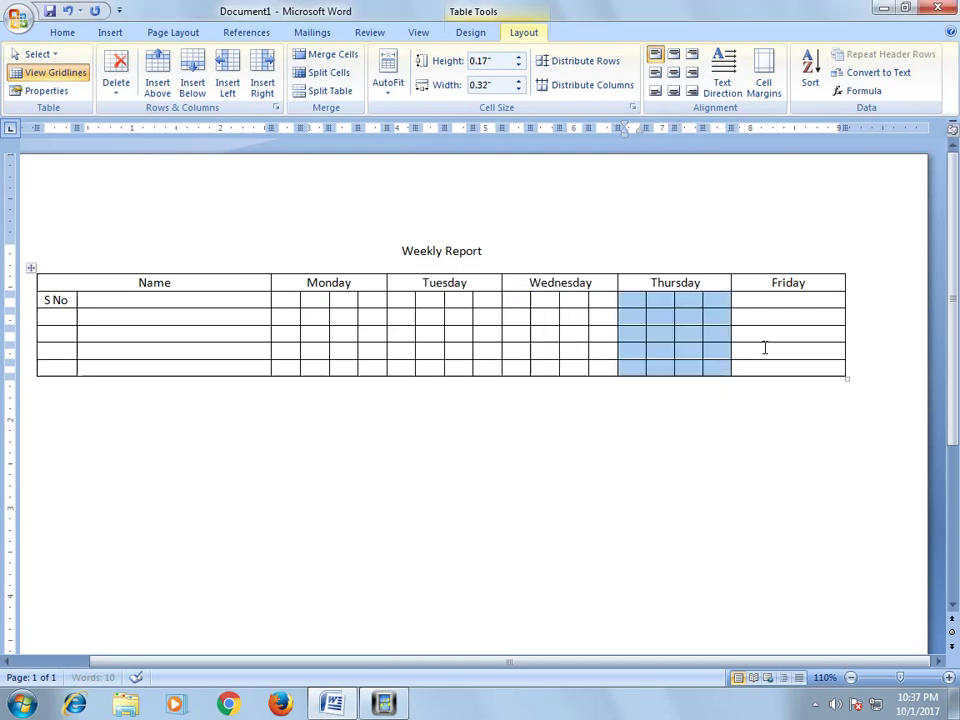
{"action": "left_click_drag", "start_coordinate": [763, 306], "coordinate": [775, 373]}
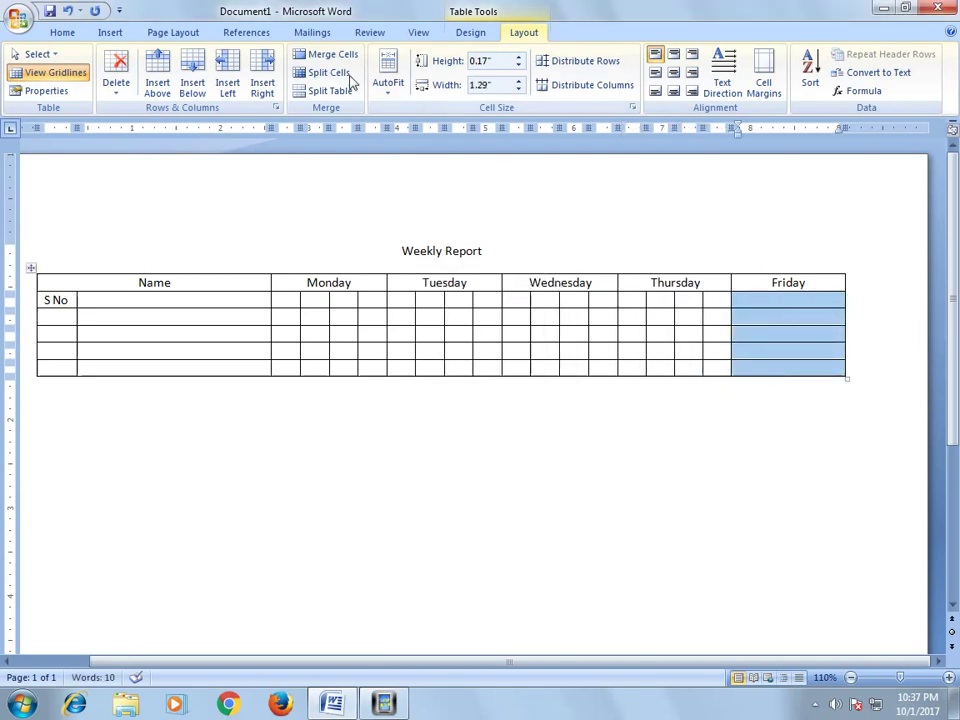
{"action": "left_click", "coordinate": [340, 73]}
{"action": "left_click", "coordinate": [541, 305]}
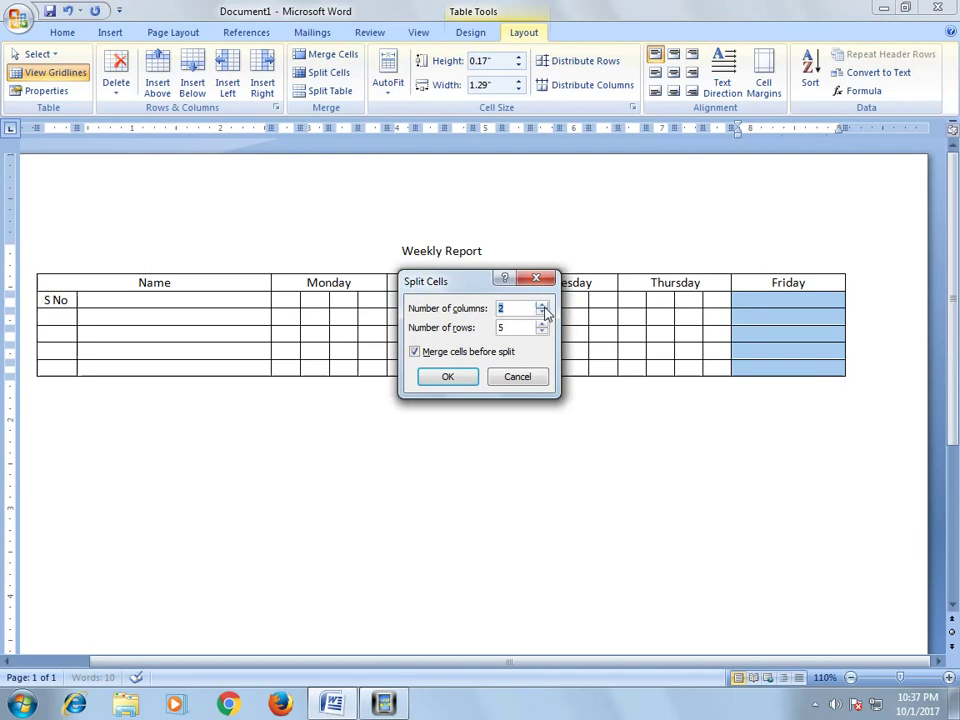
{"action": "left_click", "coordinate": [541, 305]}
{"action": "left_click", "coordinate": [461, 380]}
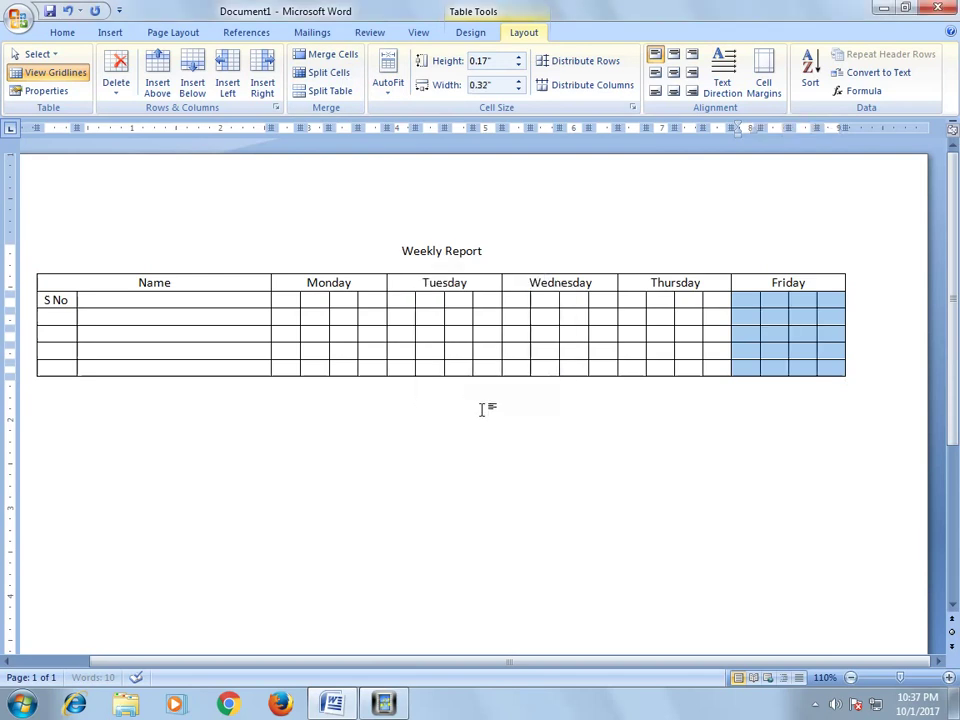
{"action": "left_click", "coordinate": [481, 409]}
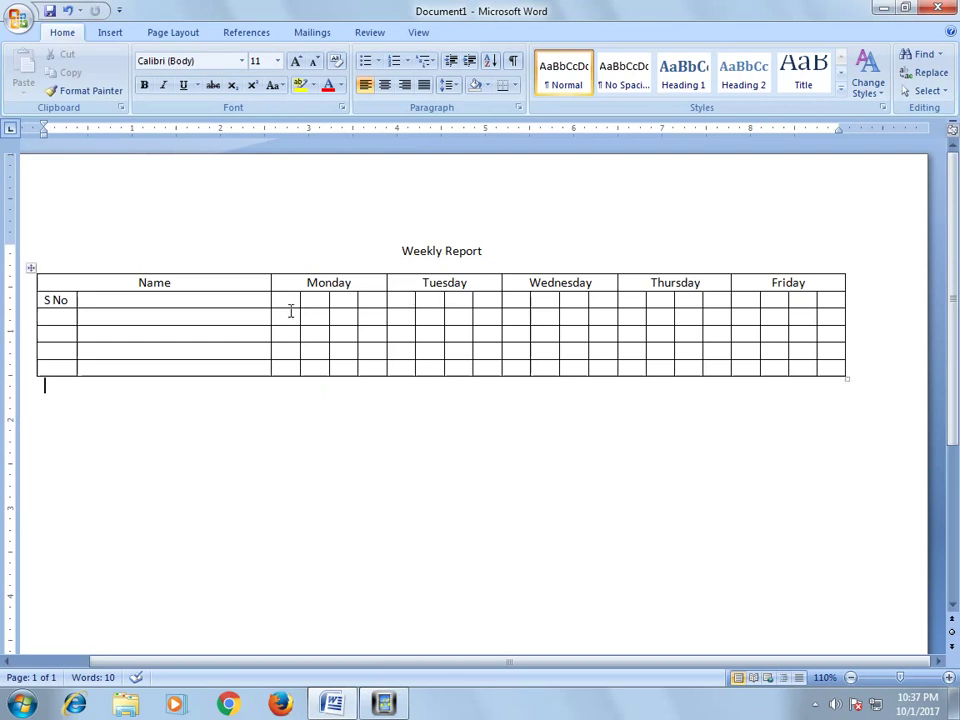
Step: Enter HW, Test, NN and R left to right in Monday's four S No-row sub-cells
{"action": "left_click", "coordinate": [290, 310]}
{"action": "type", "text": "H"}
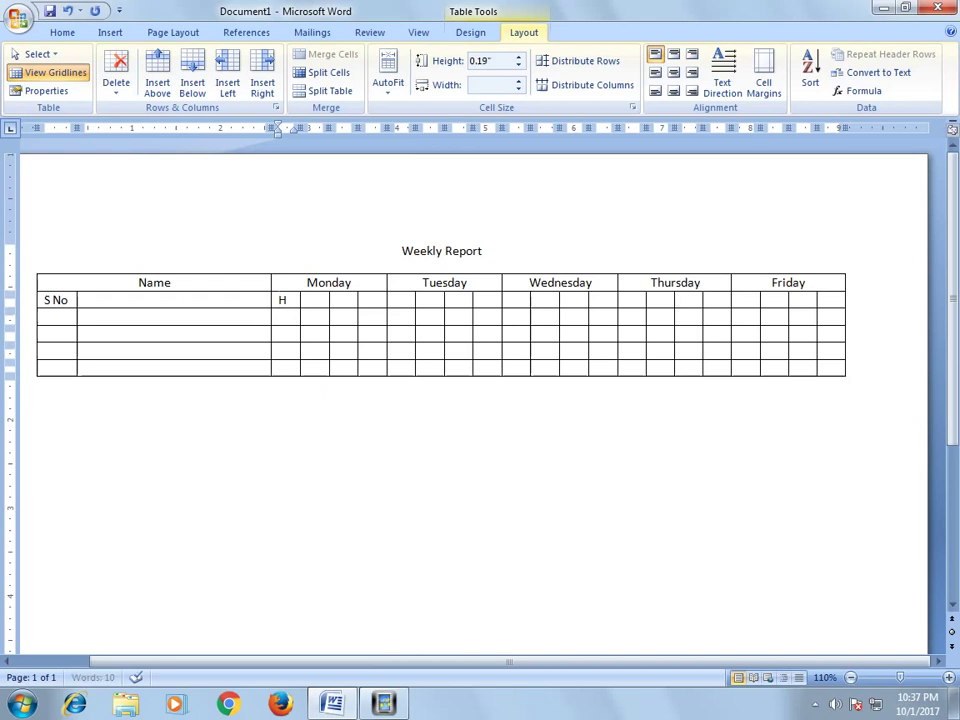
{"action": "type", "text": "W"}
{"action": "left_click", "coordinate": [325, 307]}
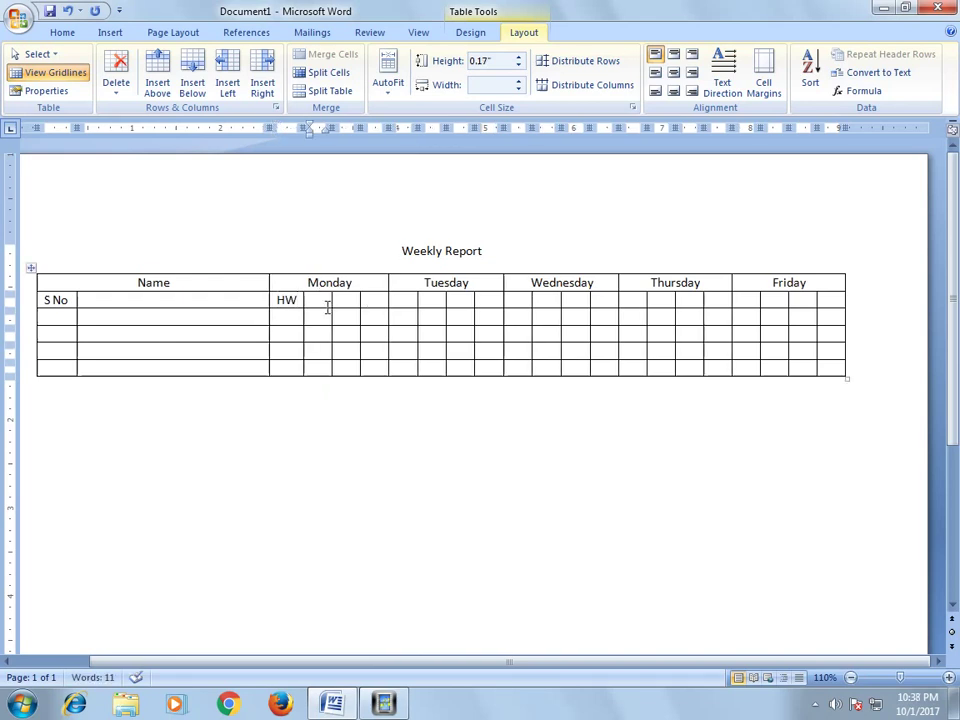
{"action": "type", "text": "Test"}
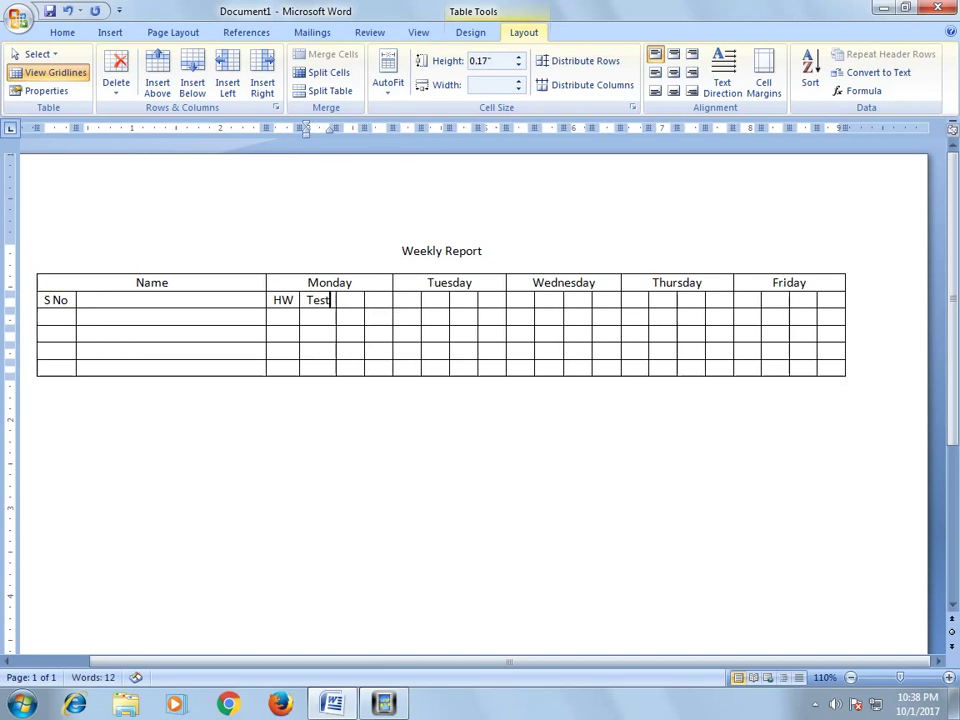
{"action": "left_click_drag", "start_coordinate": [363, 308], "coordinate": [367, 320]}
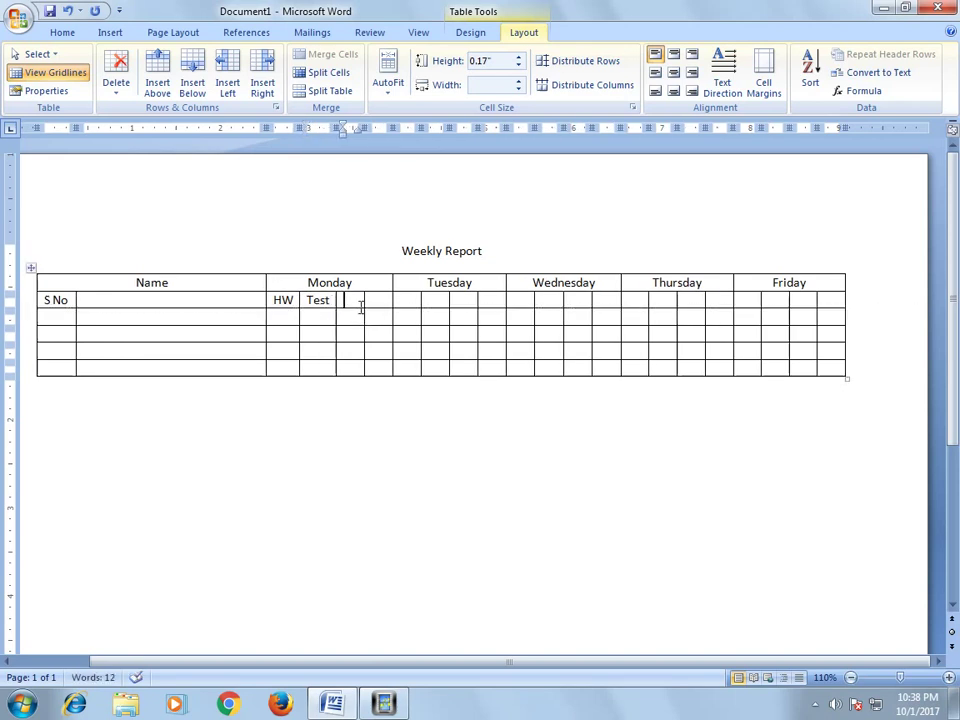
{"action": "type", "text": "NN"}
{"action": "left_click", "coordinate": [386, 299]}
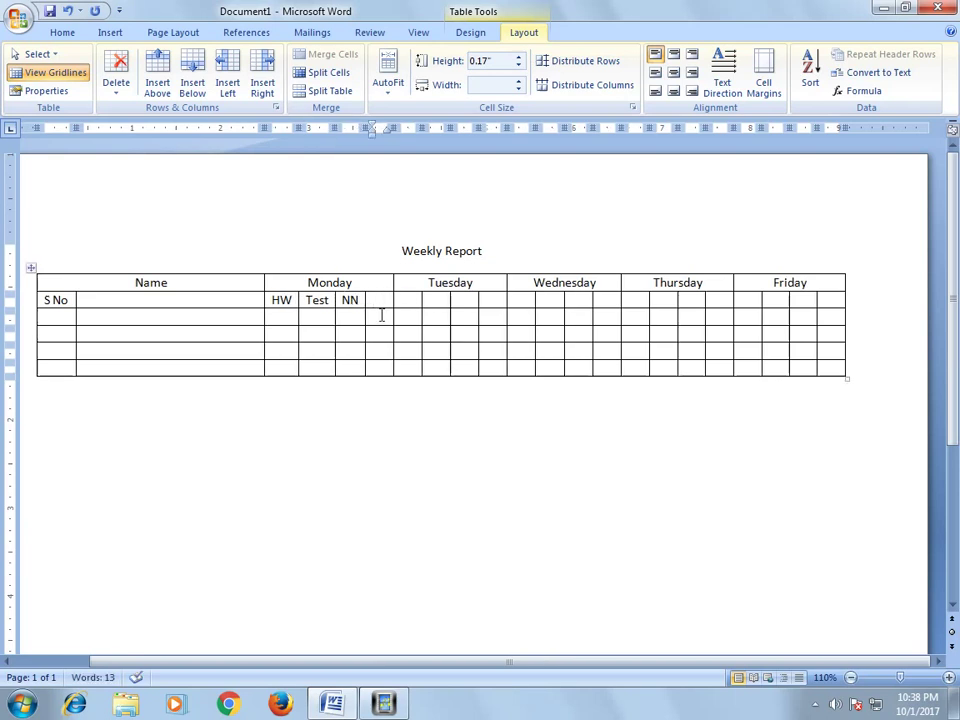
{"action": "type", "text": "R"}
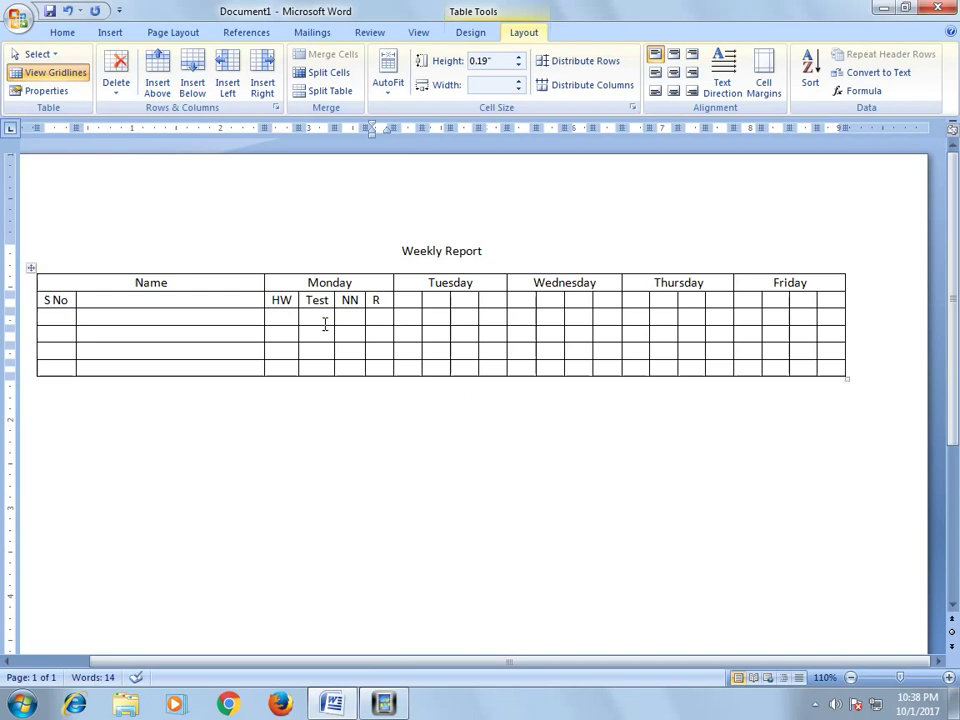
Step: Copy Monday's HW, Test, NN, R sub-headings and paste them under Tuesday
{"action": "left_click_drag", "start_coordinate": [283, 304], "coordinate": [376, 310]}
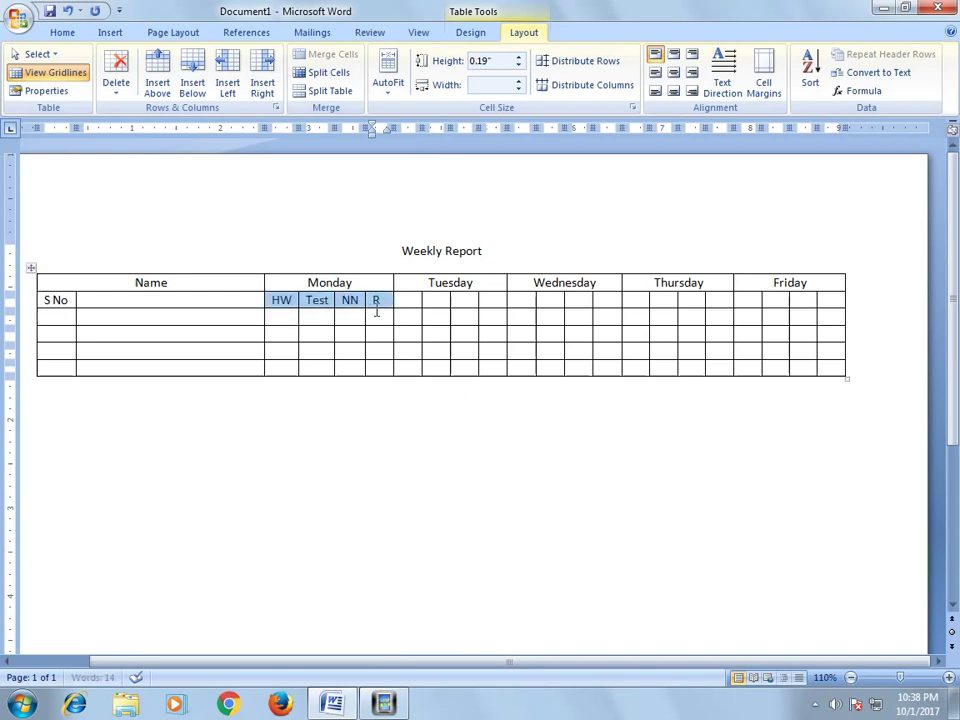
{"action": "right_click", "coordinate": [376, 308]}
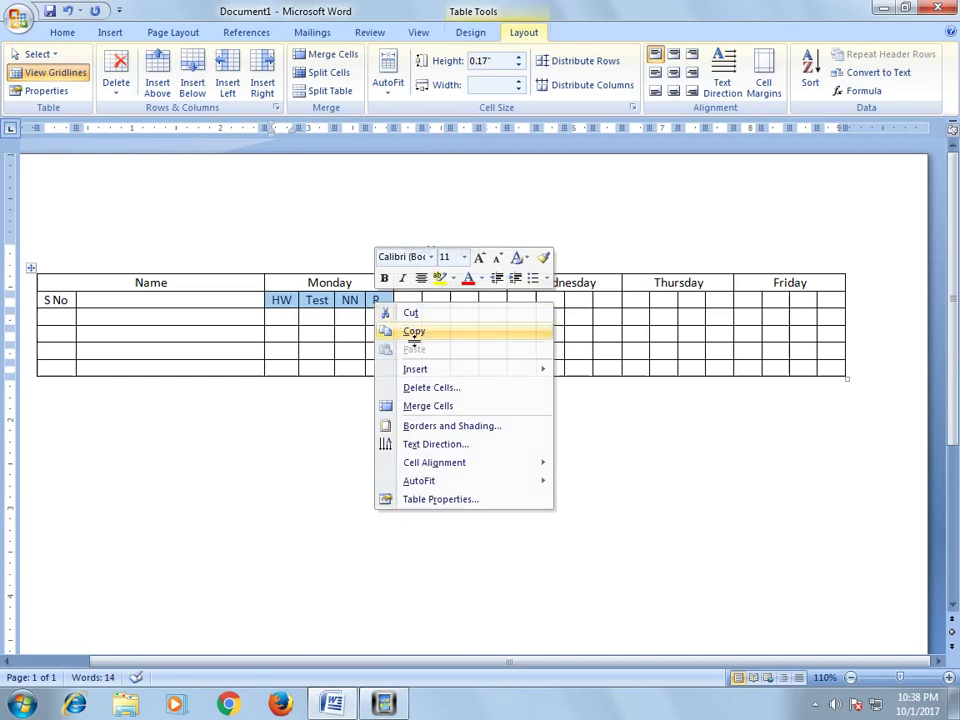
{"action": "left_click", "coordinate": [404, 332]}
{"action": "left_click", "coordinate": [418, 308]}
{"action": "right_click", "coordinate": [418, 306]}
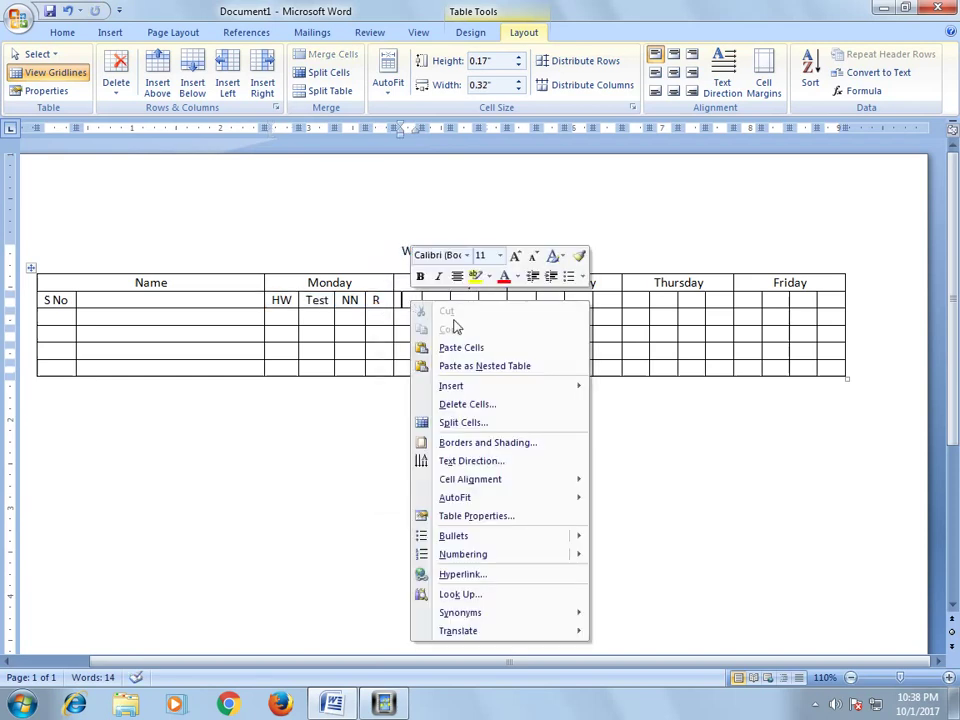
{"action": "left_click", "coordinate": [471, 351]}
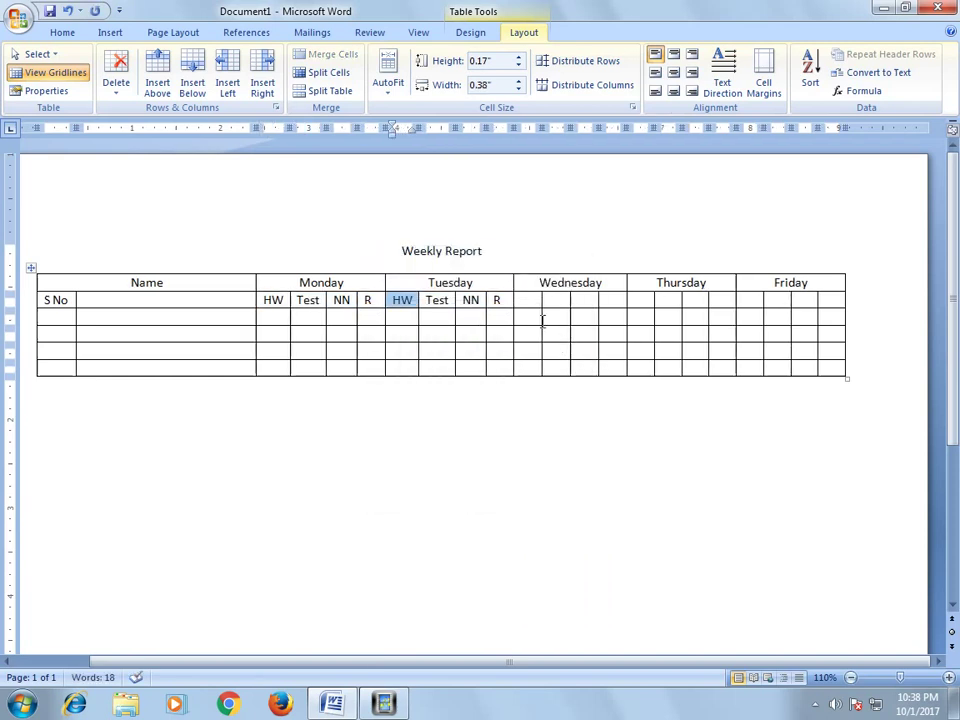
Step: Paste the same sub-headings under Wednesday, Thursday and Friday, and widen the S No column
{"action": "right_click", "coordinate": [528, 312]}
{"action": "left_click", "coordinate": [560, 352]}
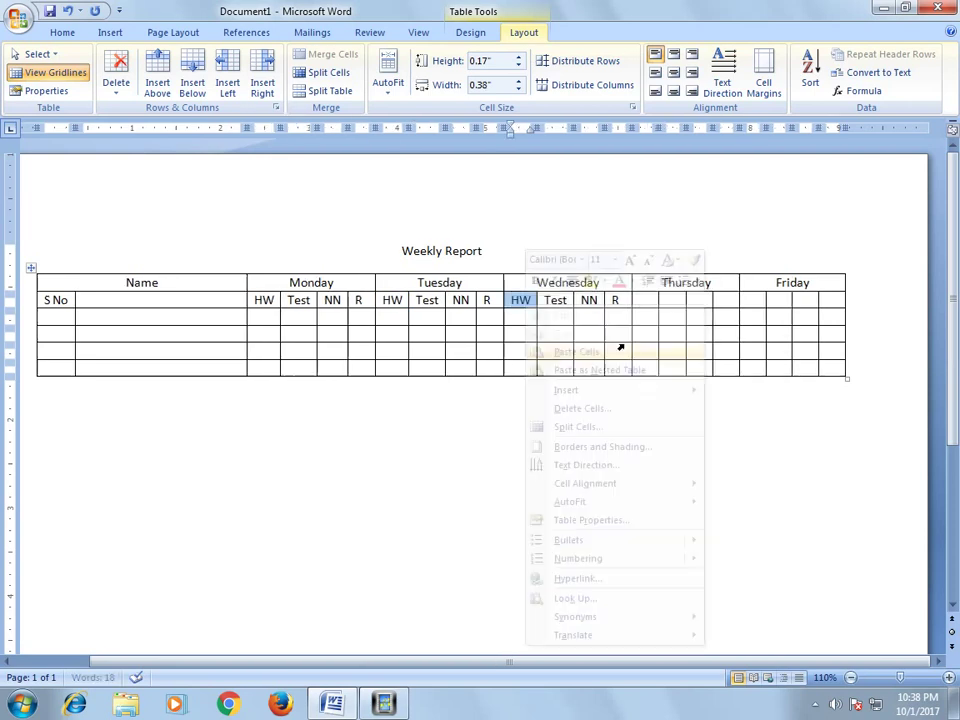
{"action": "right_click", "coordinate": [645, 303]}
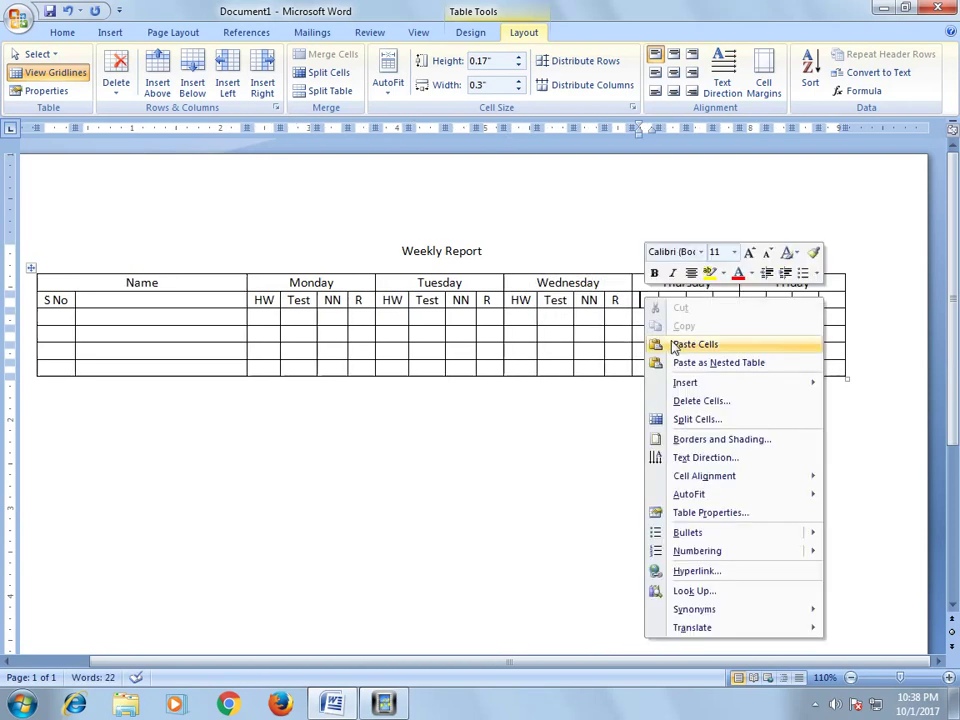
{"action": "left_click", "coordinate": [690, 343]}
{"action": "right_click", "coordinate": [762, 313]}
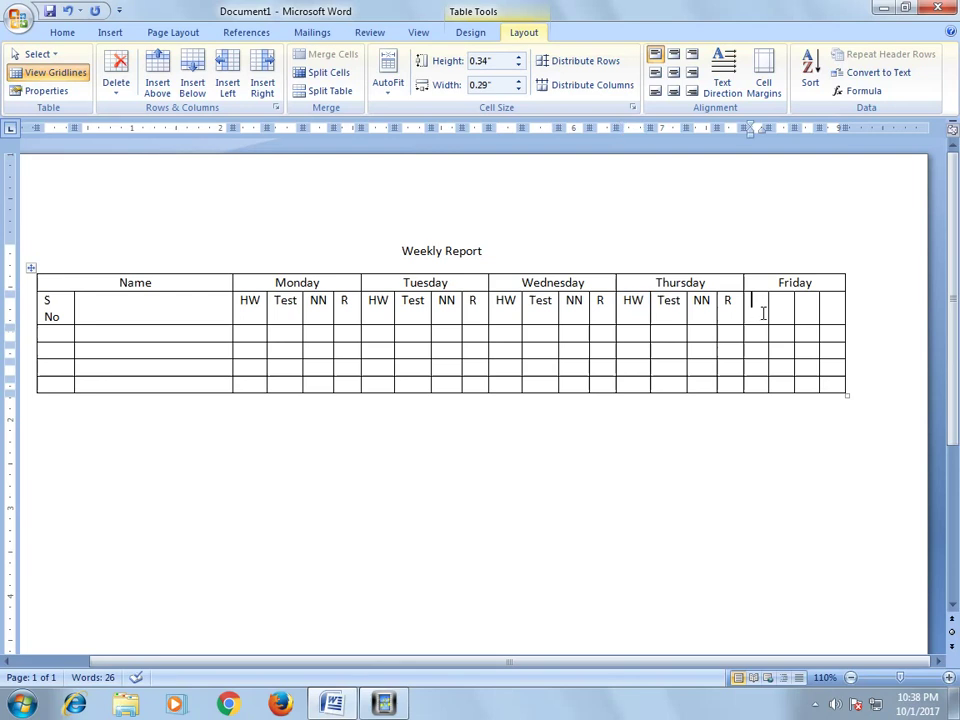
{"action": "left_click", "coordinate": [783, 360]}
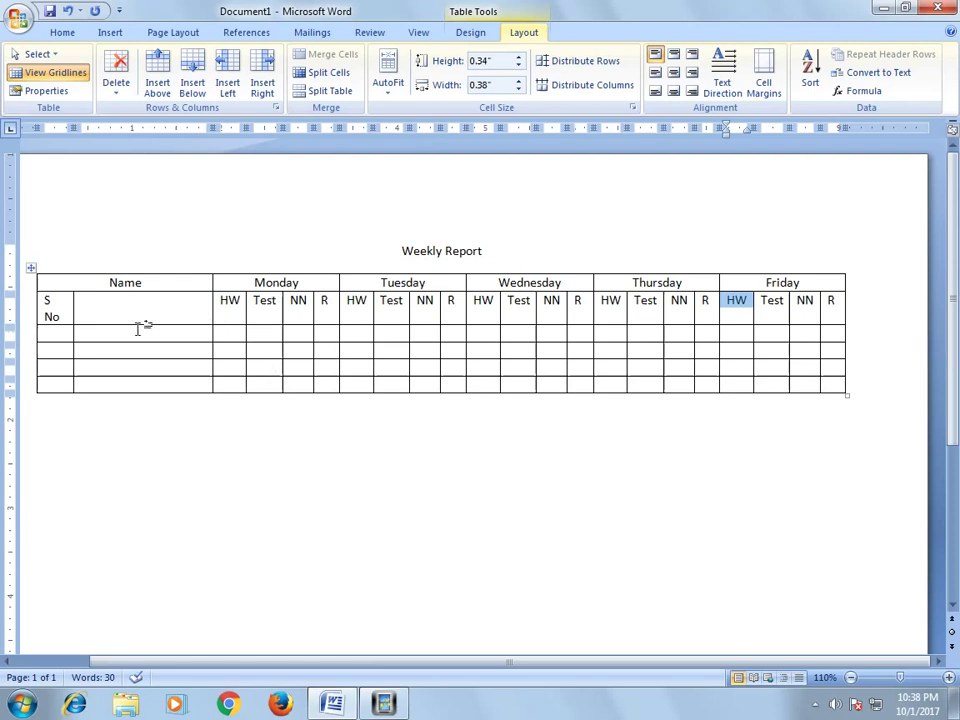
{"action": "left_click_drag", "start_coordinate": [74, 313], "coordinate": [101, 313]}
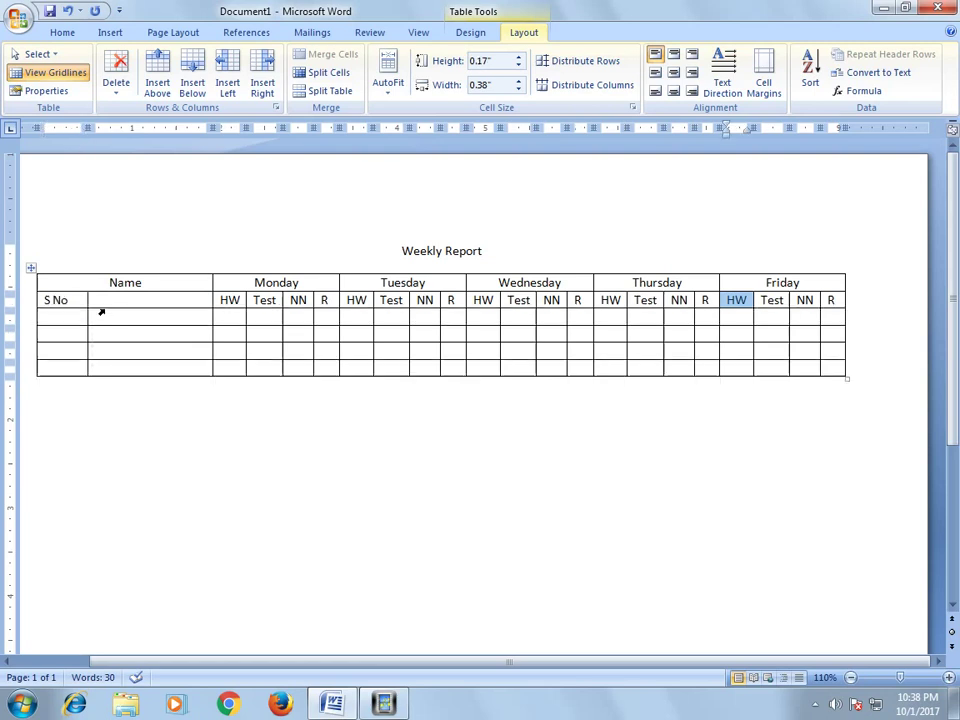